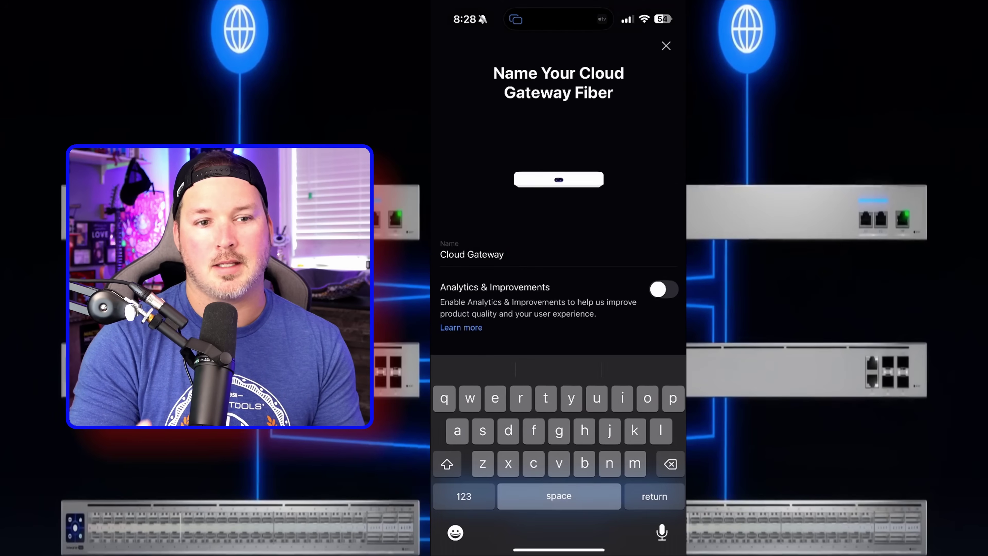
Step: Replace the default name 'Cloud Gateway' with 'youtube 2025' for the Cloud Gateway Fiber
{"action": "key", "text": "BackSpace"}
{"action": "key", "text": "BackSpace"}
{"action": "key", "text": "BackSpace"}
{"action": "key", "text": "BackSpace"}
{"action": "key", "text": "BackSpace"}
{"action": "key", "text": "BackSpace"}
{"action": "key", "text": "BackSpace"}
{"action": "key", "text": "BackSpace"}
{"action": "key", "text": "BackSpace"}
{"action": "key", "text": "BackSpace"}
{"action": "key", "text": "BackSpace"}
{"action": "key", "text": "BackSpace"}
{"action": "key", "text": "BackSpace"}
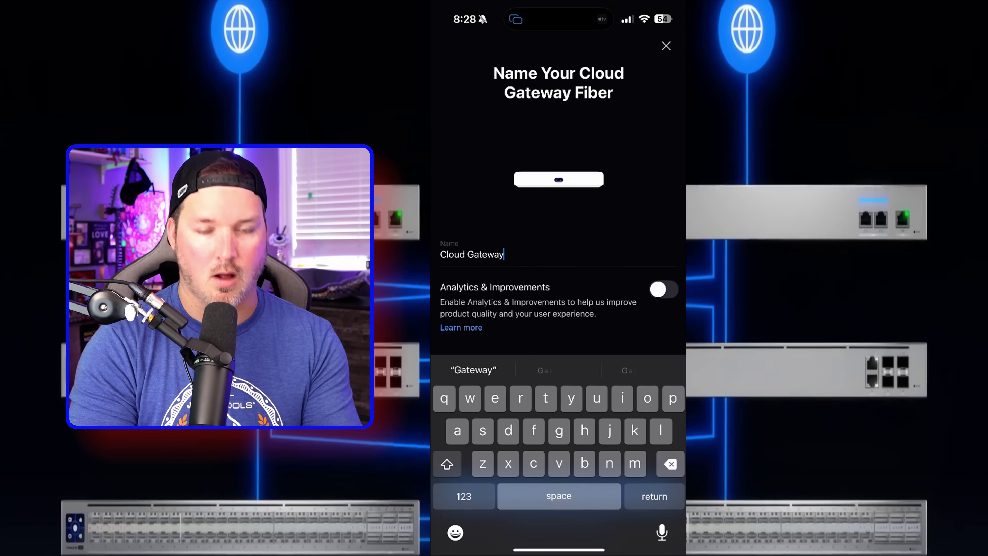
{"action": "type", "text": "you"}
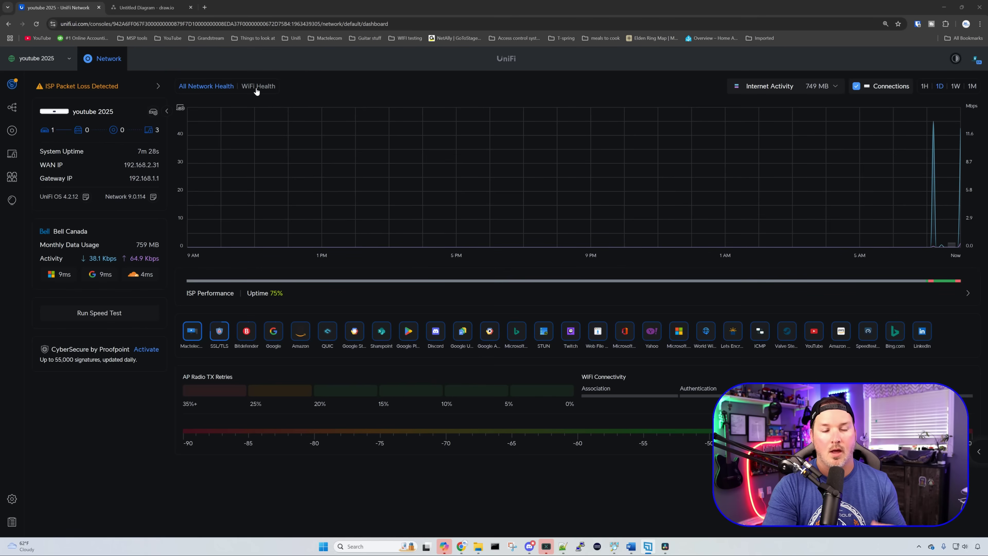
Step: Show the UniFi devices list sorted by IP address, after glancing at the draw.io diagram
{"action": "mouse_move", "coordinate": [673, 344]}
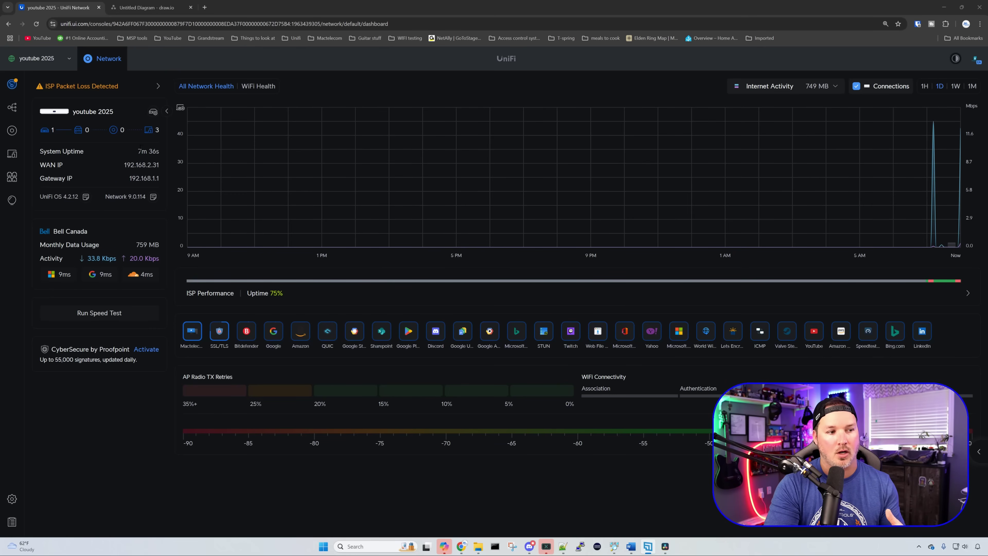
{"action": "left_click", "coordinate": [14, 131]}
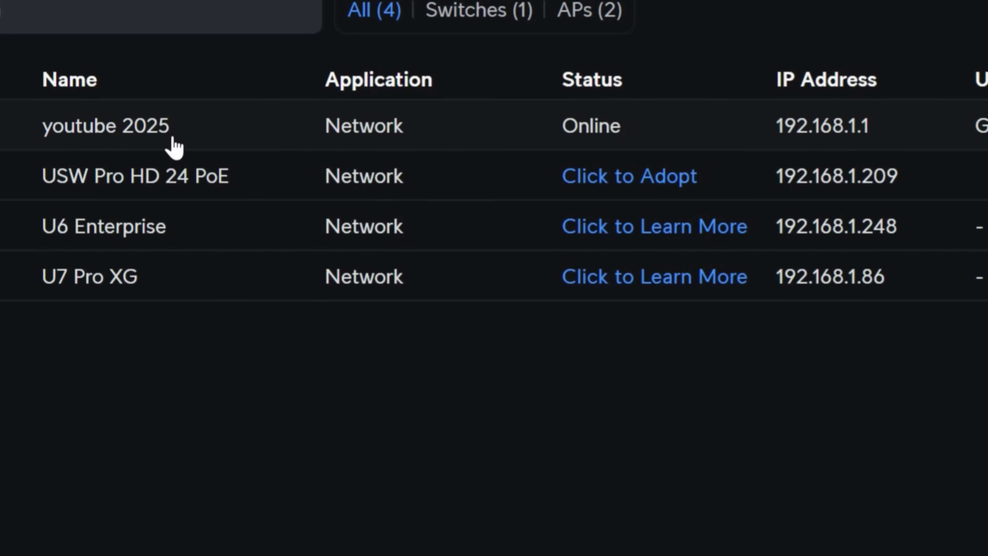
{"action": "left_click", "coordinate": [812, 66]}
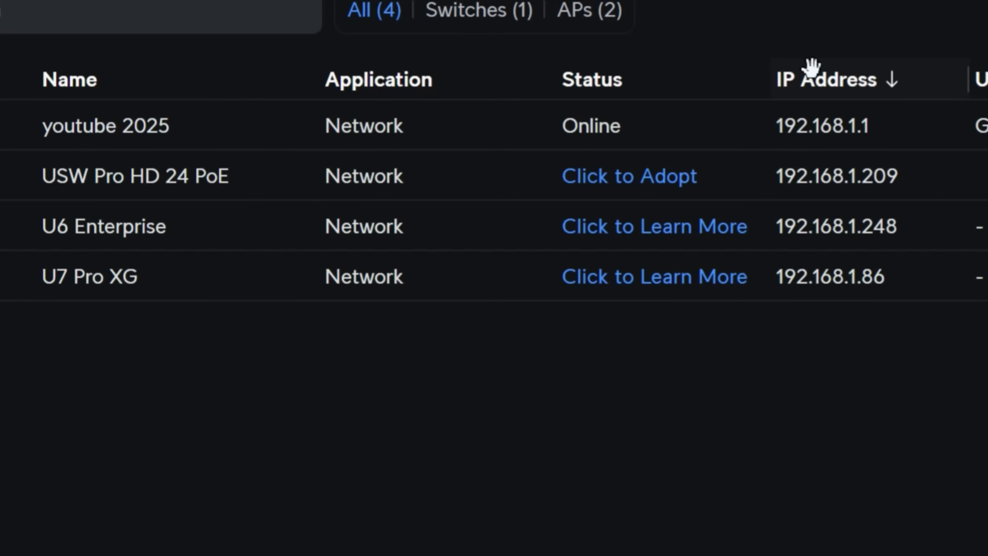
{"action": "left_click", "coordinate": [171, 7]}
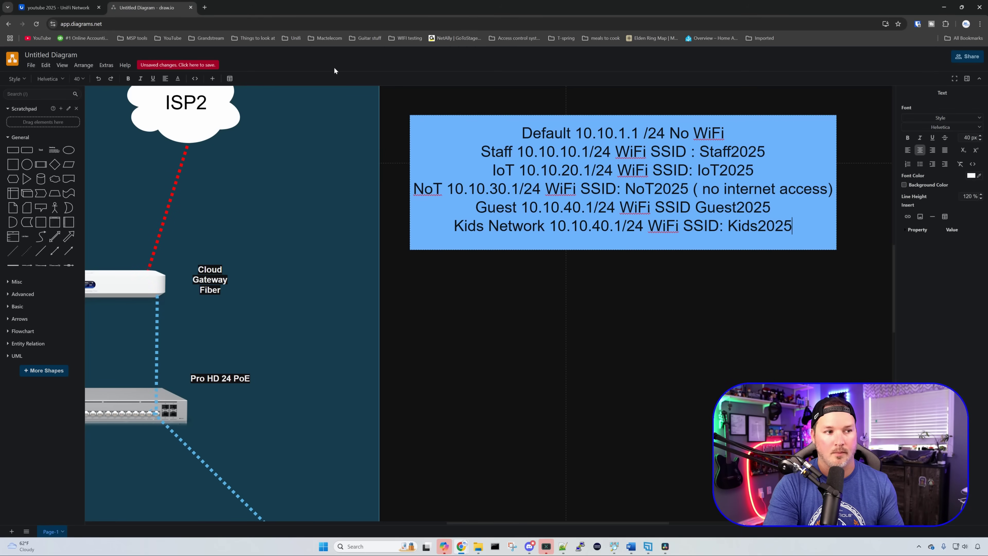
{"action": "key", "text": "ctrl+Tab"}
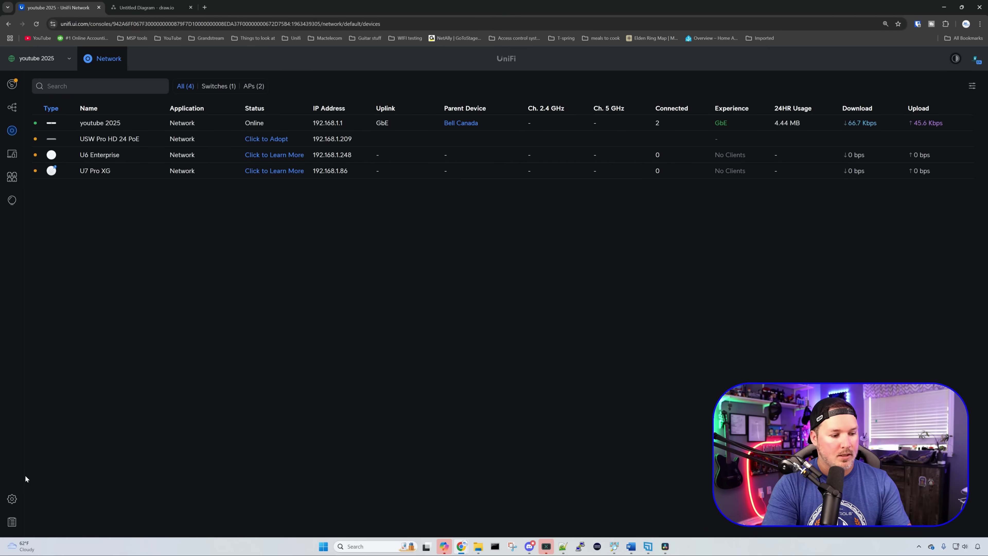
Step: Change the Default network's host address from 192.168.1.1 to 10.10.1.1, Auto-Scale off, and apply
{"action": "left_click", "coordinate": [15, 498]}
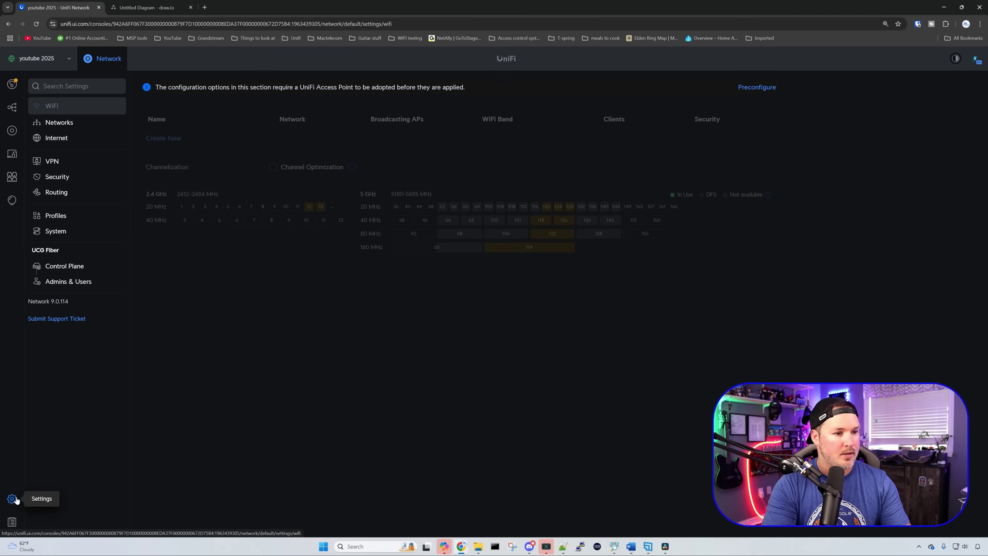
{"action": "left_click", "coordinate": [77, 124]}
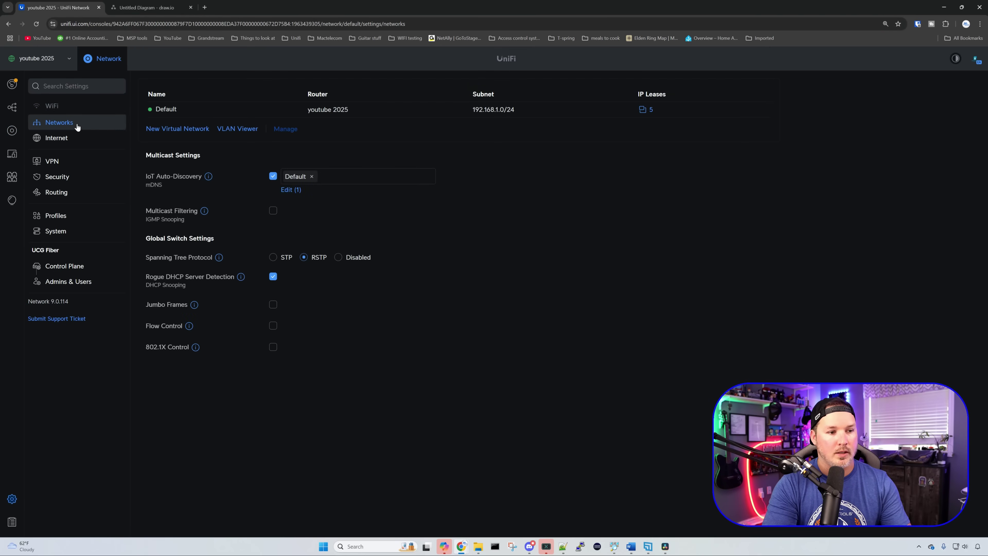
{"action": "left_click", "coordinate": [197, 111]}
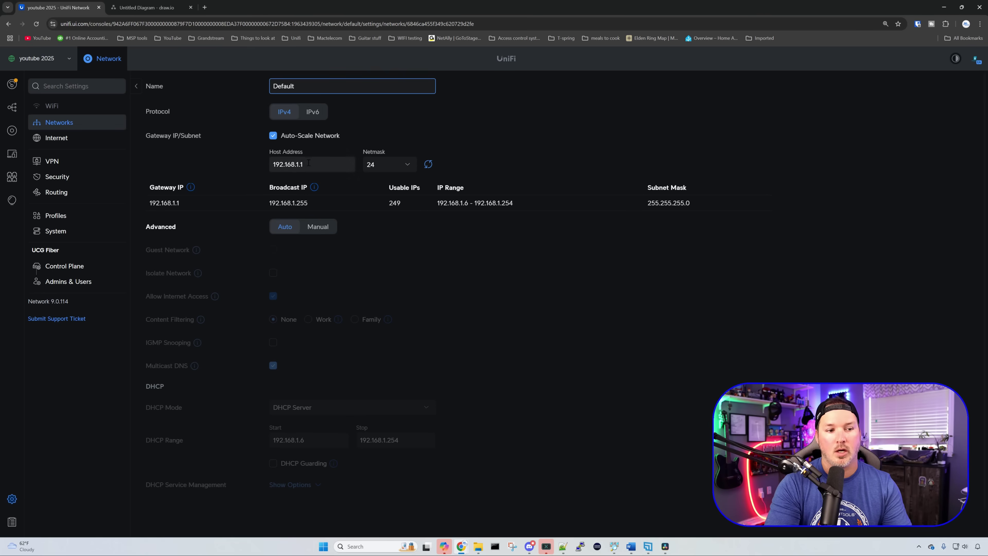
{"action": "left_click_drag", "start_coordinate": [308, 162], "coordinate": [247, 164]}
{"action": "type", "text": "10.10.1.1"}
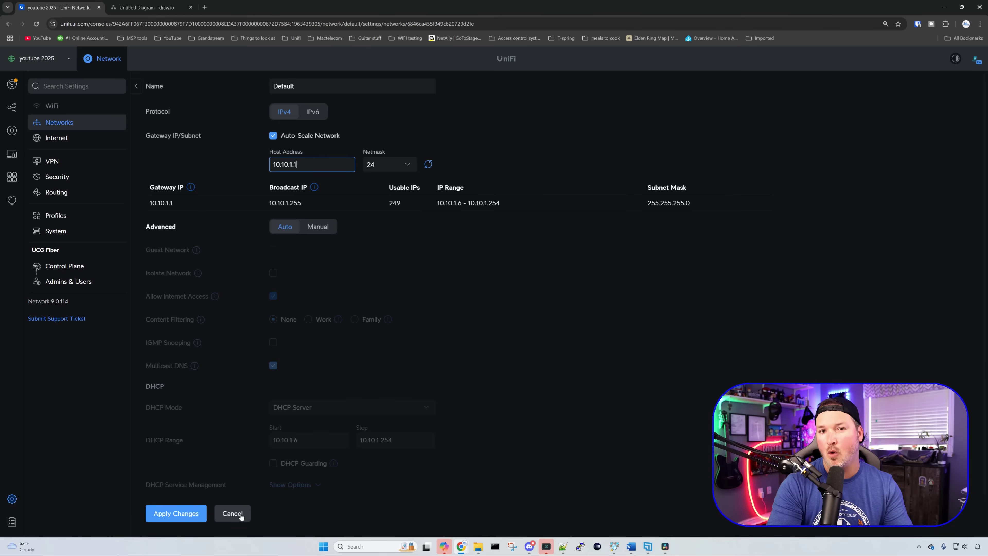
{"action": "left_click", "coordinate": [272, 136]}
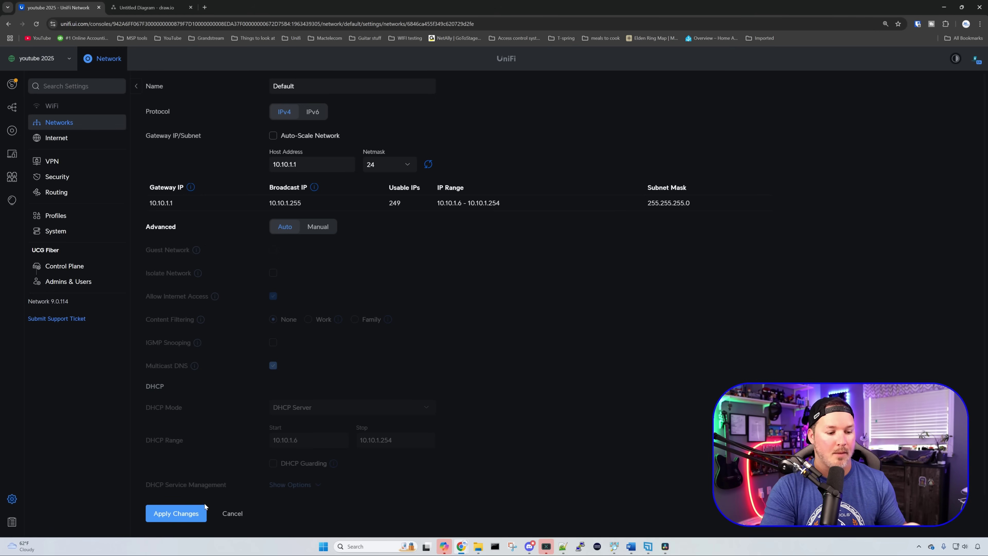
{"action": "left_click", "coordinate": [201, 514]}
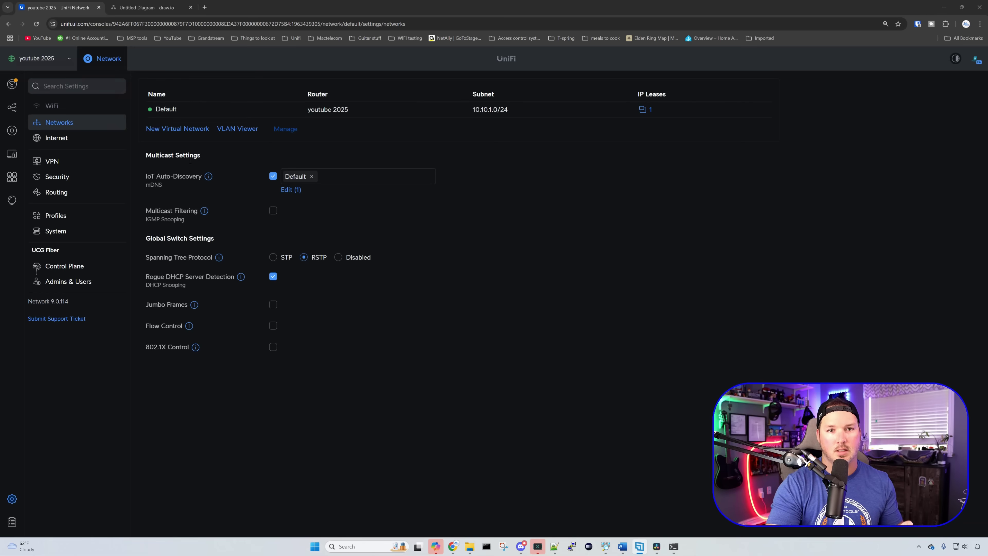
Step: Update the Network application to 9.1.120 from Control Plane > Updates, then view the devices list
{"action": "left_click", "coordinate": [67, 269]}
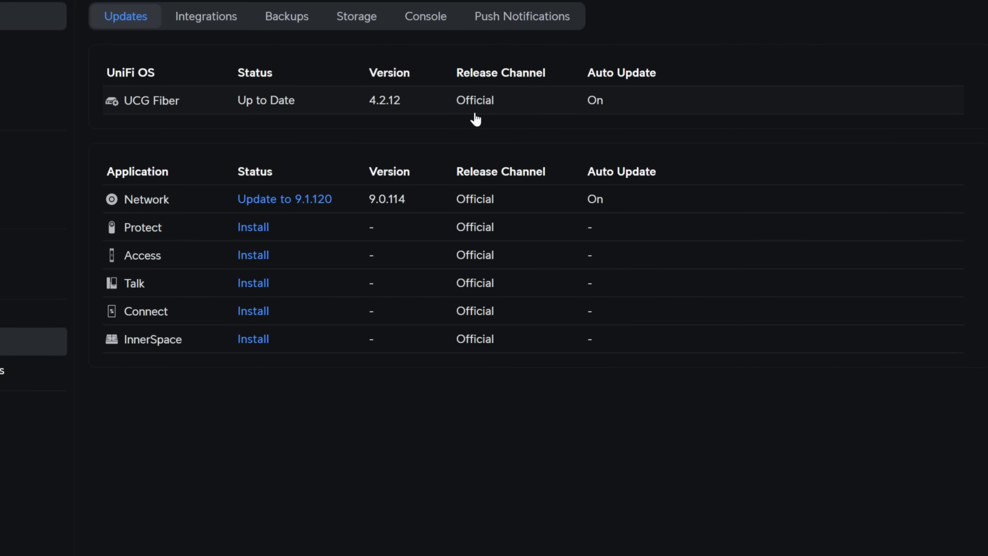
{"action": "left_click", "coordinate": [322, 198]}
{"action": "left_click", "coordinate": [395, 148]}
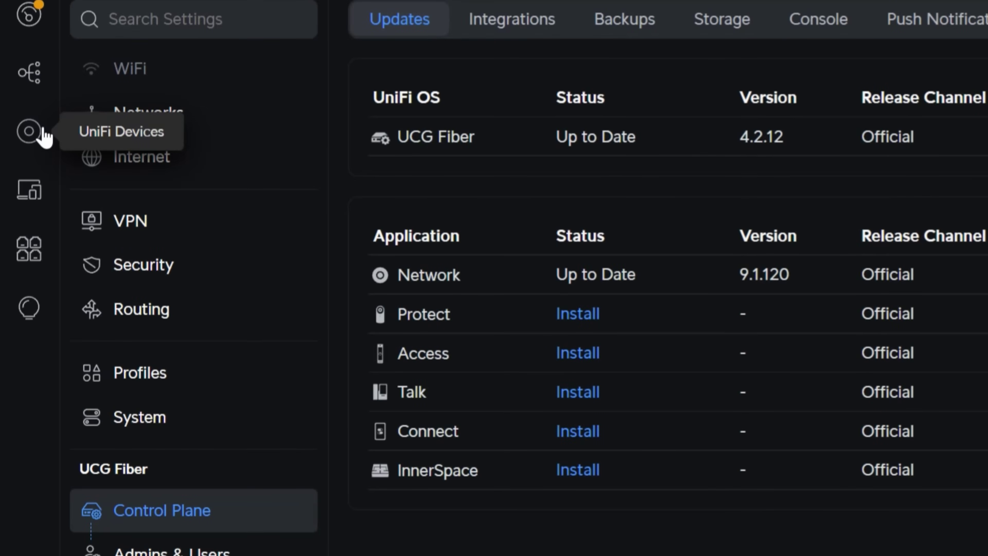
{"action": "left_click", "coordinate": [42, 133]}
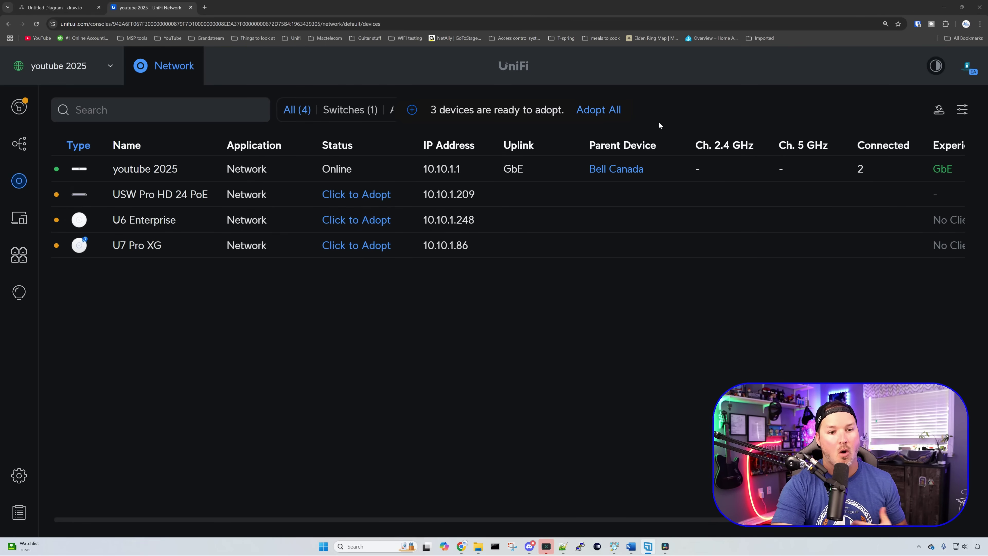
Step: Adopt all three waiting devices, then view the Networks settings and the draw.io network plan
{"action": "left_click", "coordinate": [615, 112]}
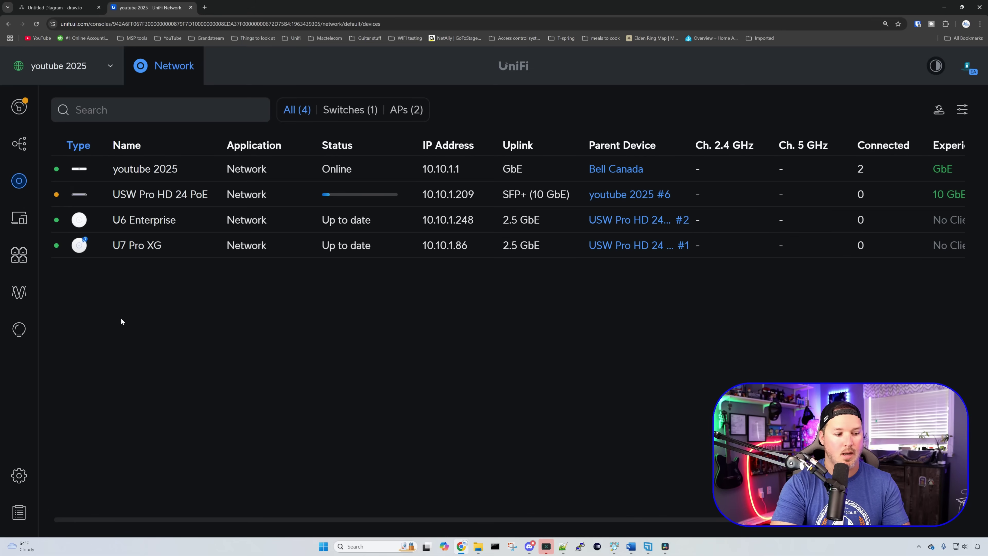
{"action": "left_click", "coordinate": [19, 475]}
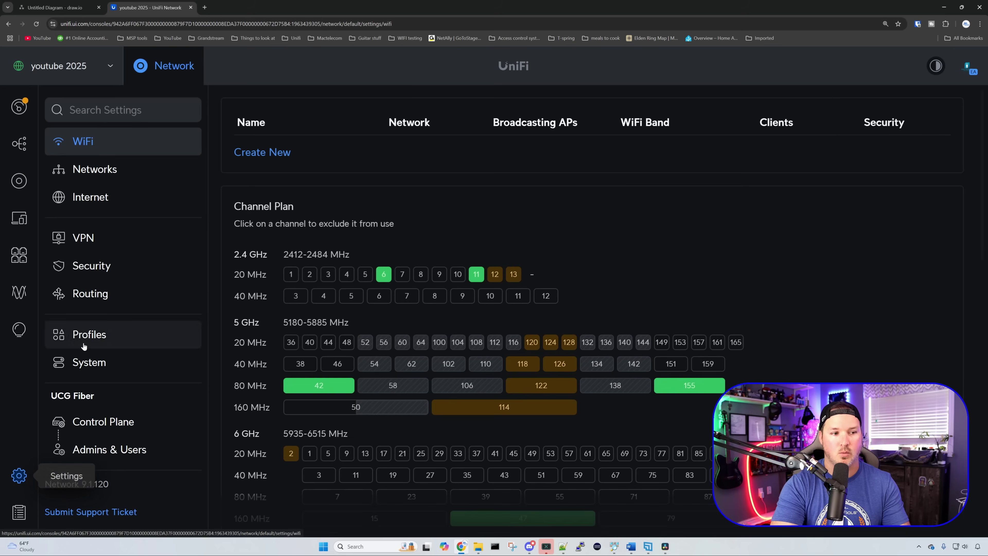
{"action": "left_click", "coordinate": [109, 177]}
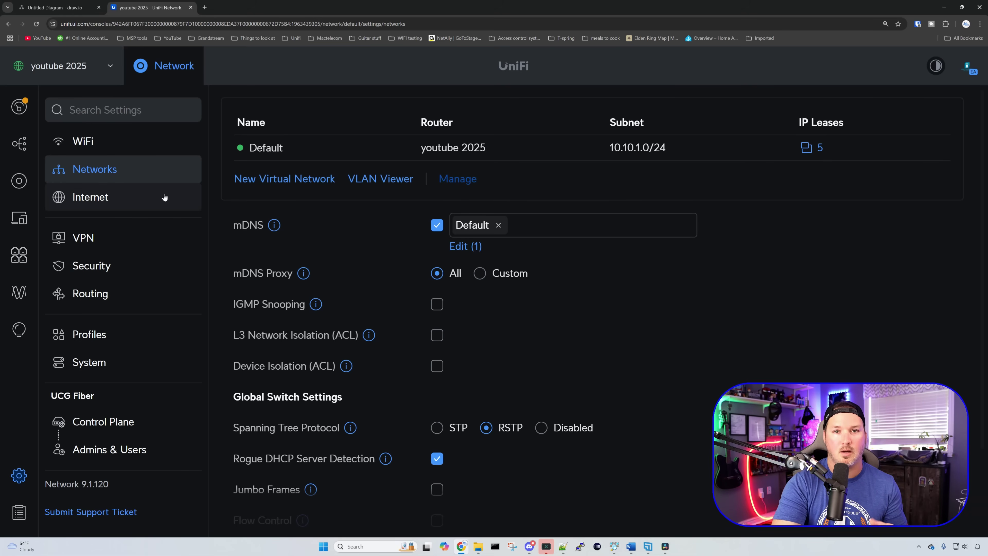
{"action": "left_click", "coordinate": [58, 8]}
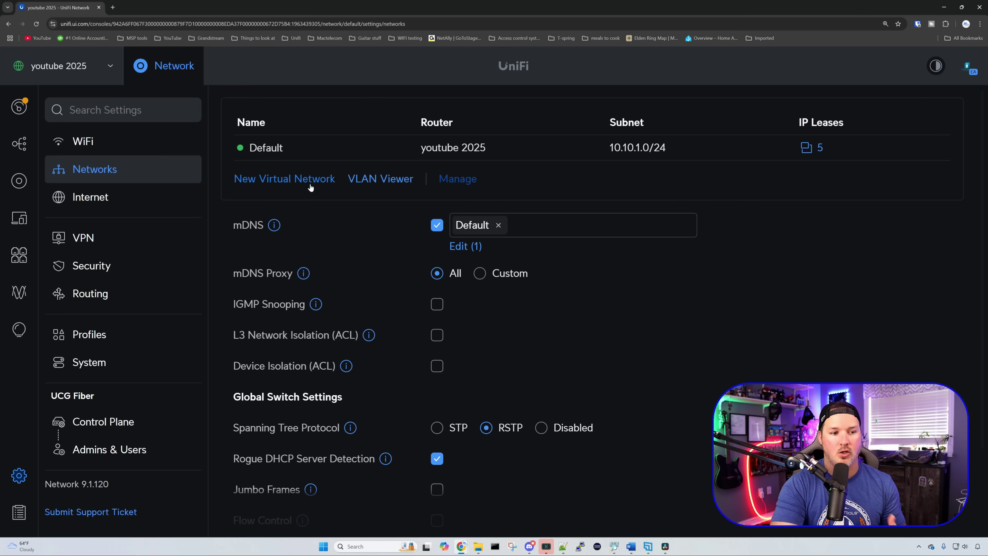
Step: Add the Staff network with host 10.10.10.1, Auto-Scale off, manual advanced settings and VLAN ID 10
{"action": "left_click", "coordinate": [273, 182]}
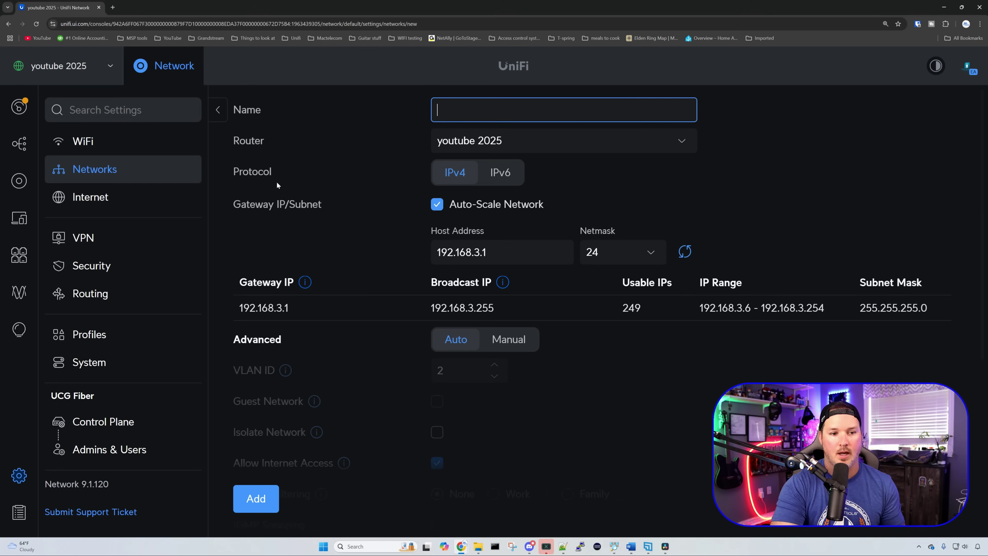
{"action": "type", "text": "Staff"}
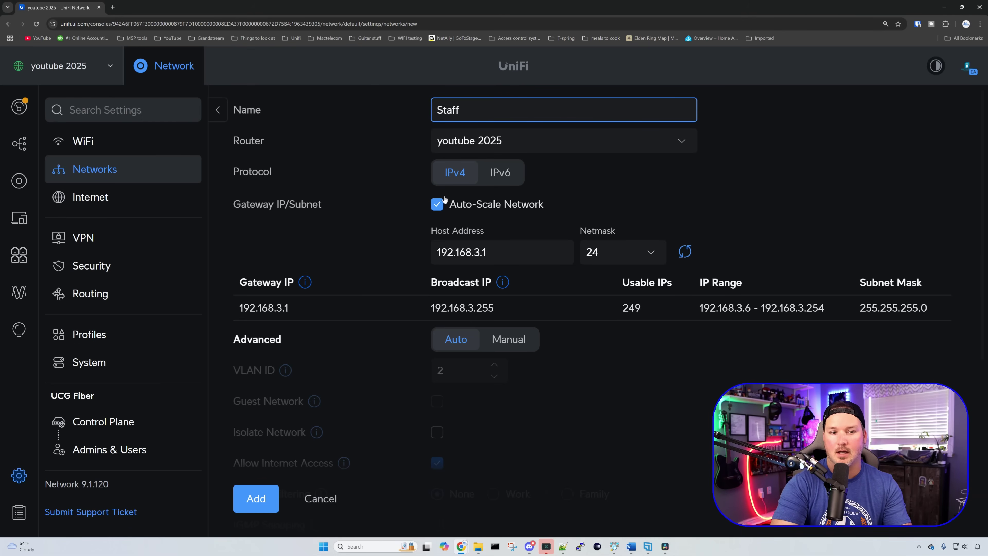
{"action": "left_click", "coordinate": [436, 204]}
{"action": "left_click_drag", "start_coordinate": [503, 249], "coordinate": [414, 238]}
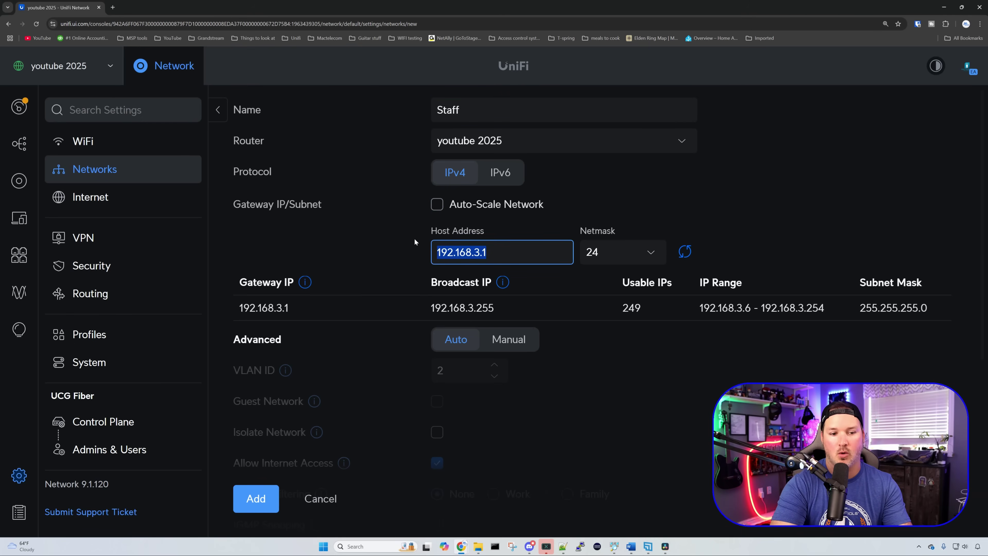
{"action": "type", "text": "10.10.10.1"}
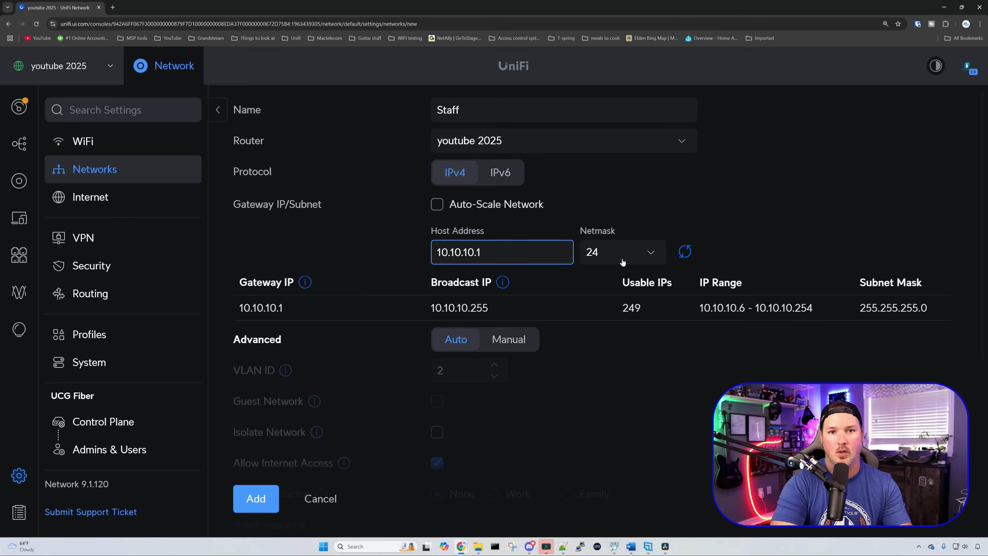
{"action": "scroll", "coordinate": [618, 266], "scroll_direction": "down", "scroll_amount": 2}
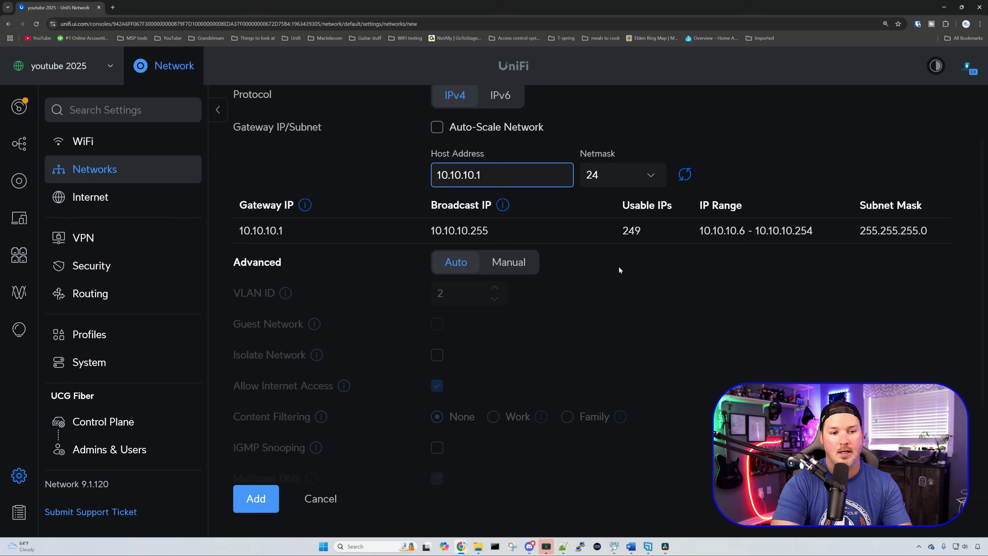
{"action": "left_click", "coordinate": [517, 263]}
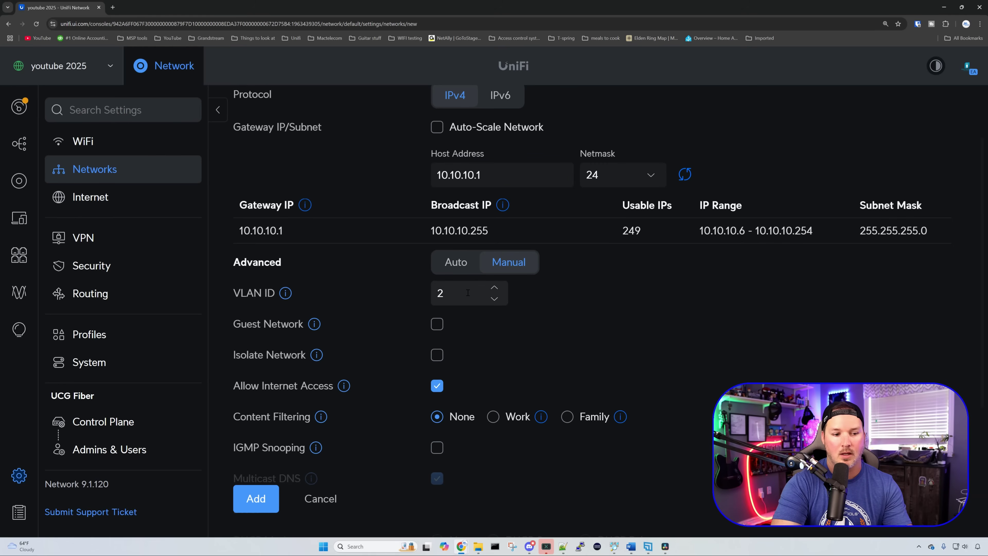
{"action": "key", "text": "Tab"}
{"action": "type", "text": "10"}
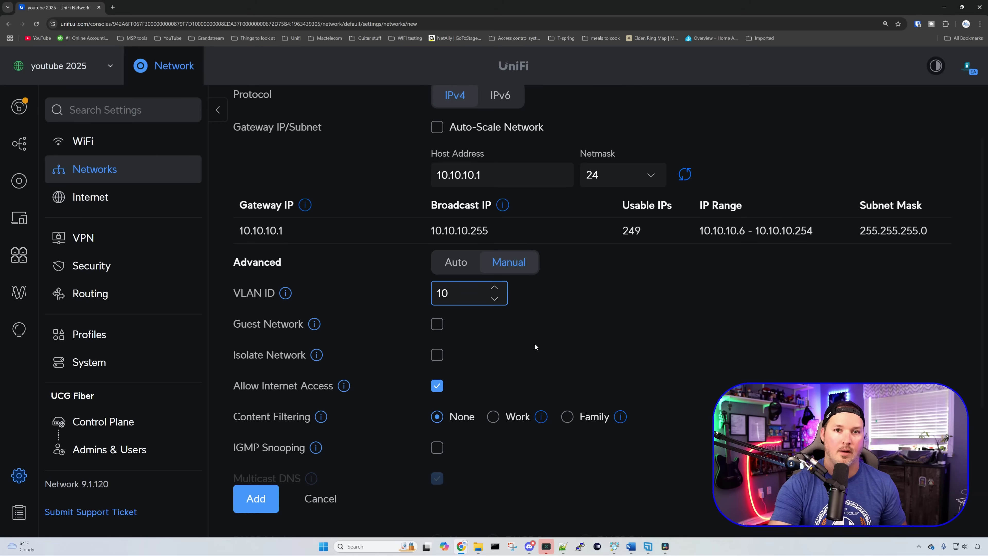
{"action": "left_click", "coordinate": [272, 499]}
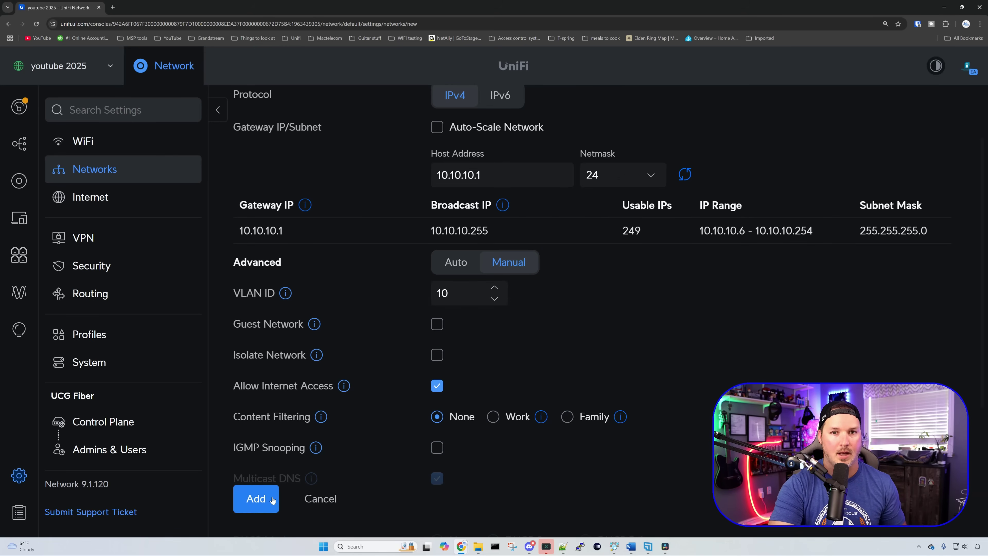
{"action": "left_click", "coordinate": [284, 203]}
Step: Add the IoT network with host 10.10.20.1, manual advanced settings and VLAN ID 20
{"action": "type", "text": "I"}
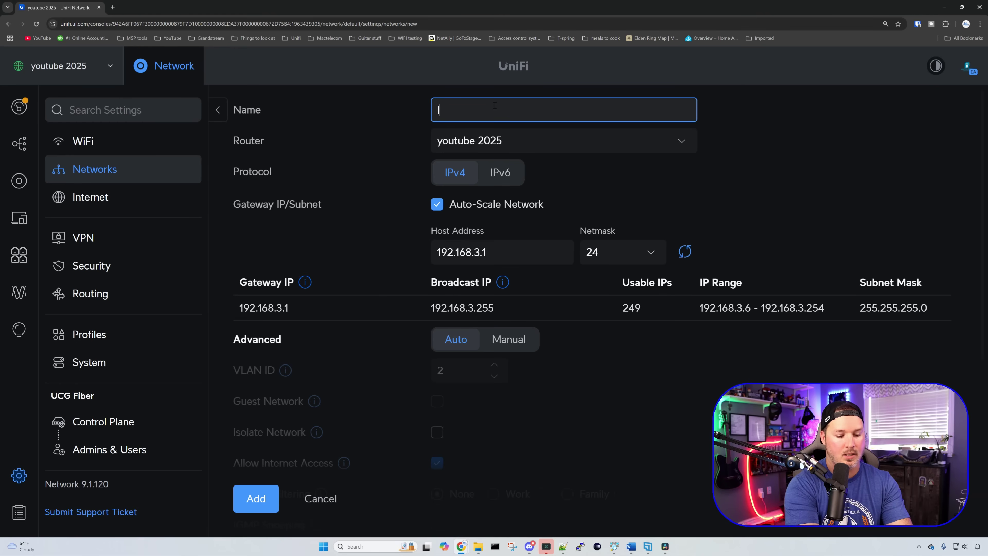
{"action": "type", "text": "oT"}
{"action": "left_click", "coordinate": [436, 207]}
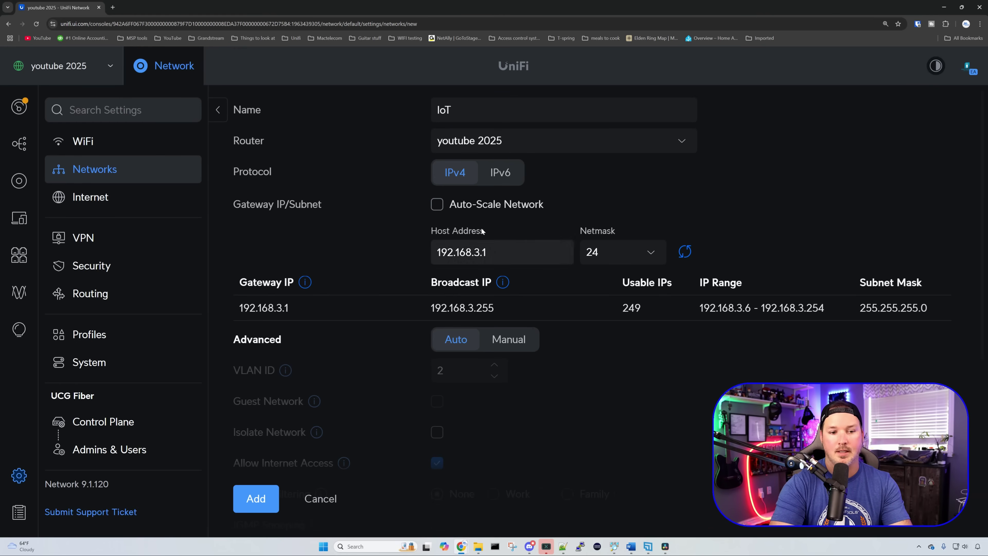
{"action": "double_click", "coordinate": [481, 251]}
{"action": "type", "text": "10.10"}
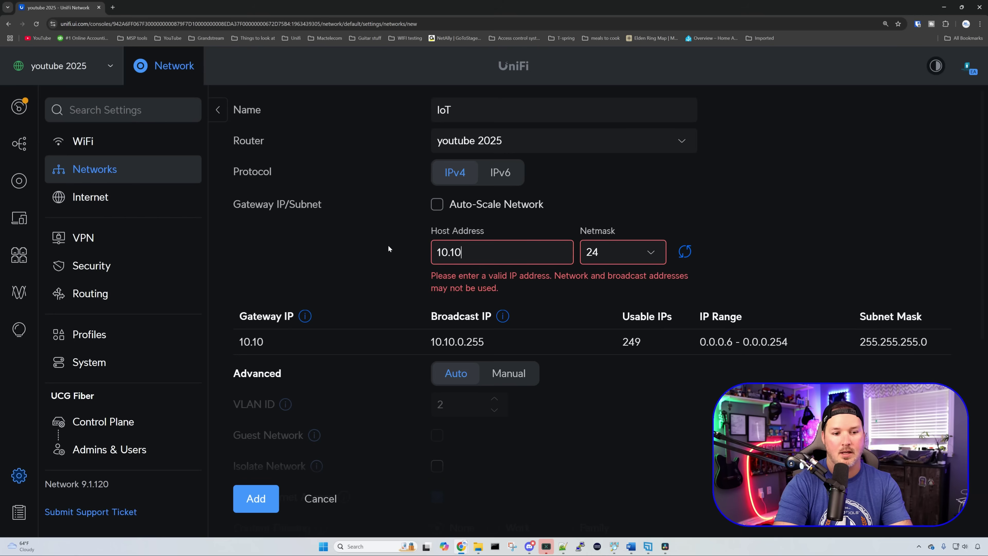
{"action": "type", "text": ".20.1"}
{"action": "scroll", "coordinate": [474, 267], "scroll_direction": "down", "scroll_amount": 2}
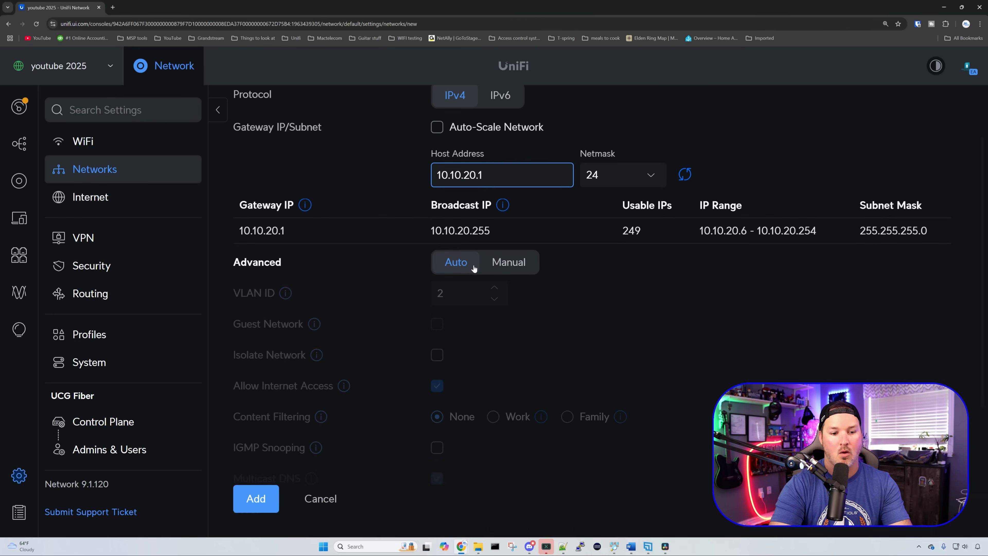
{"action": "left_click", "coordinate": [519, 268]}
{"action": "left_click", "coordinate": [462, 297]}
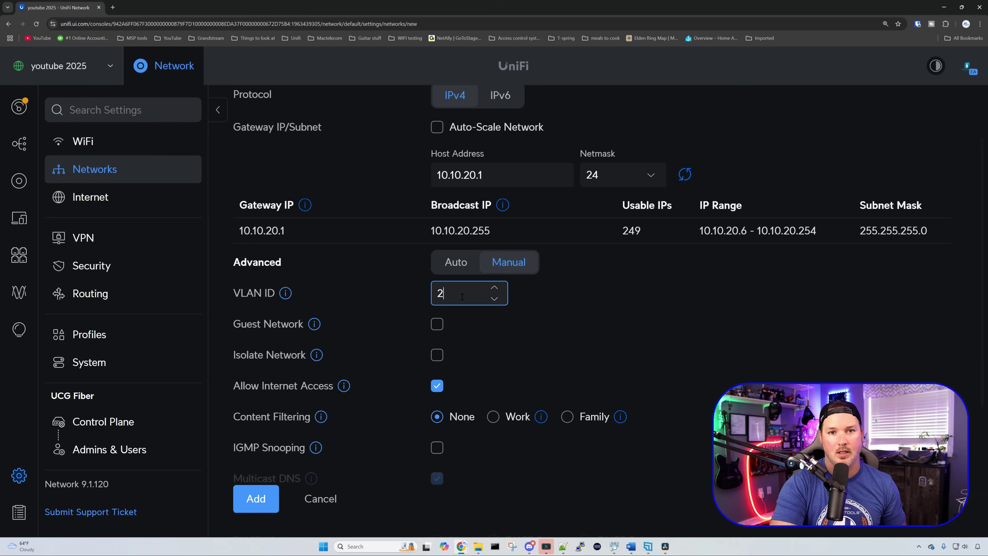
{"action": "type", "text": "0"}
{"action": "left_click", "coordinate": [265, 501]}
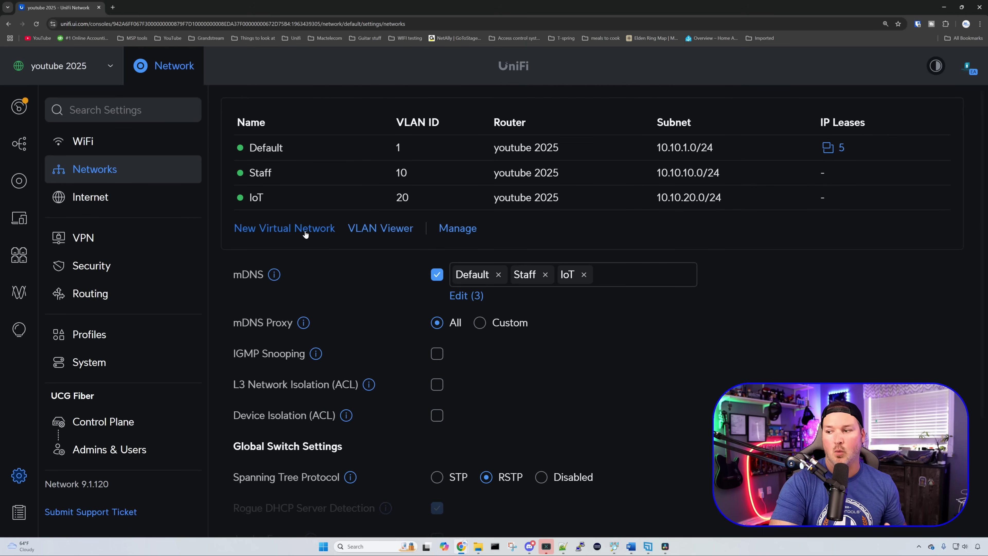
Step: Add the NoT network with host 10.10.30.1, VLAN ID 30 and internet access disabled
{"action": "left_click", "coordinate": [304, 233]}
{"action": "type", "text": "NoT"}
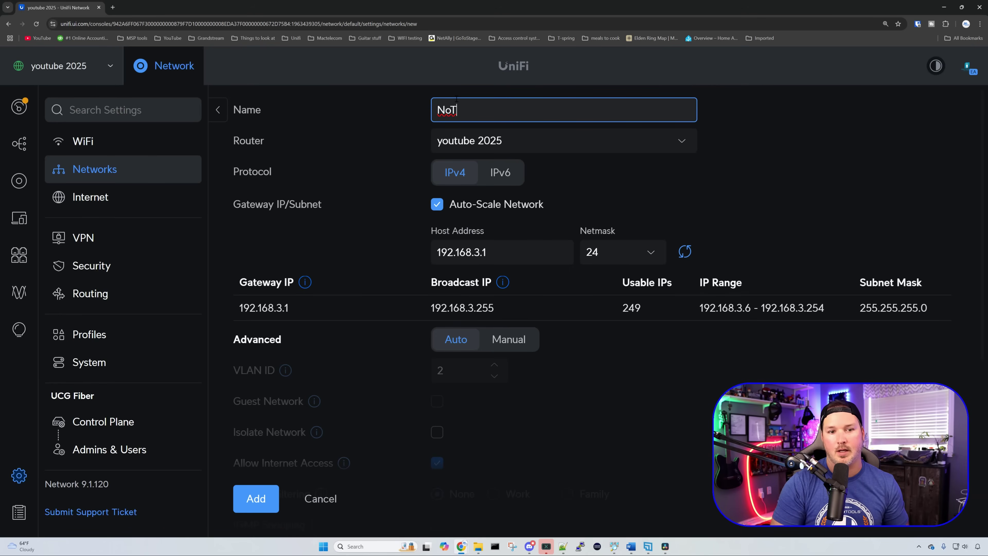
{"action": "left_click", "coordinate": [439, 207]}
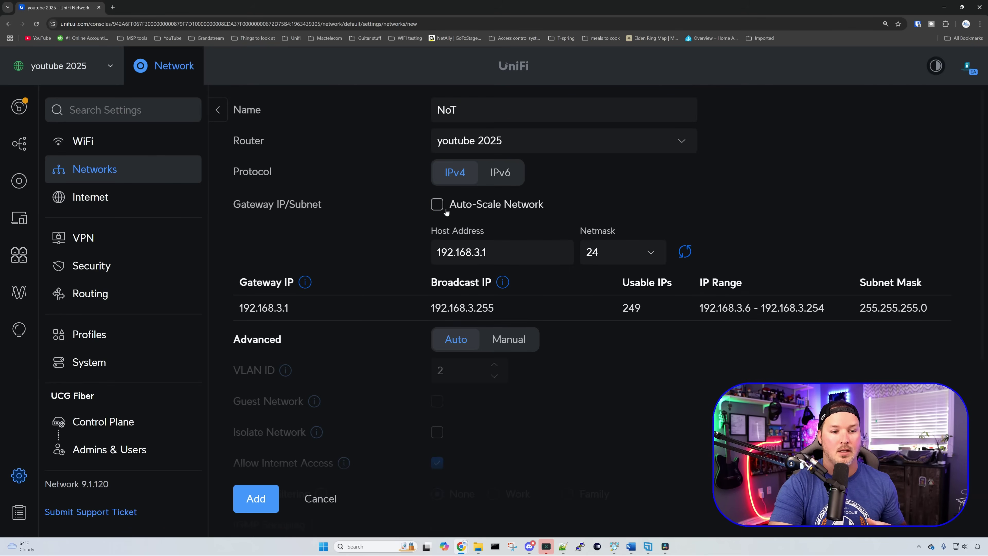
{"action": "triple_click", "coordinate": [496, 246]}
{"action": "type", "text": "10.10."}
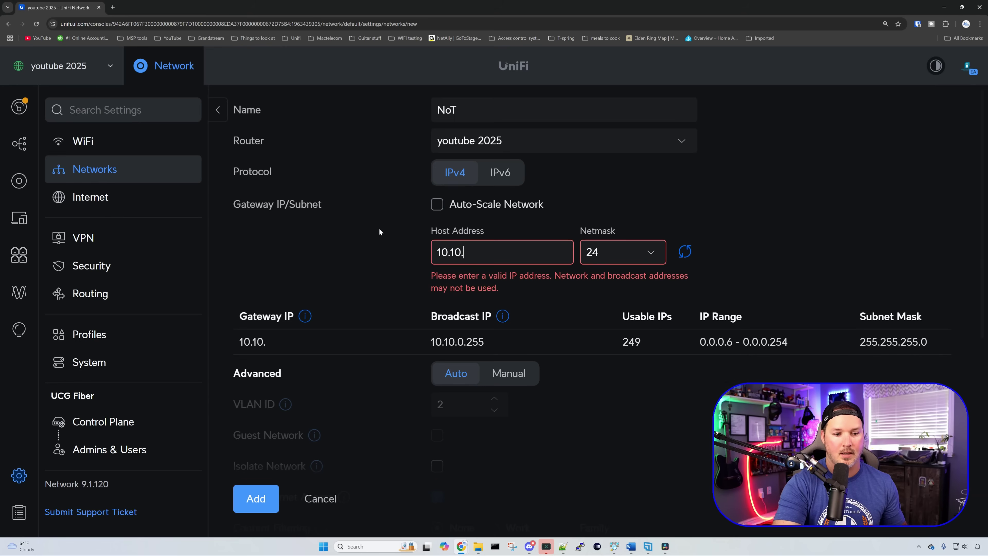
{"action": "type", "text": "30.1"}
{"action": "left_click", "coordinate": [529, 340]}
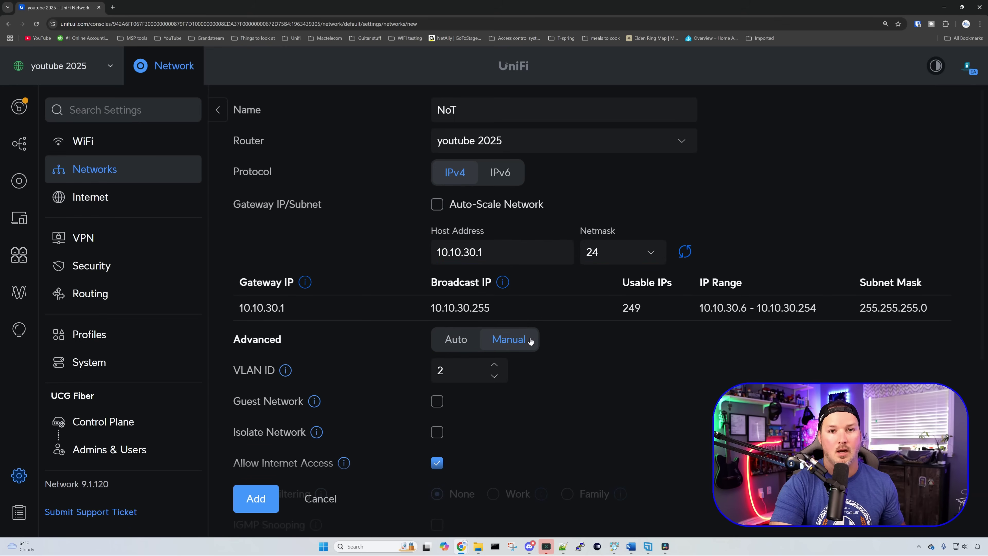
{"action": "double_click", "coordinate": [451, 369]}
{"action": "type", "text": "30"}
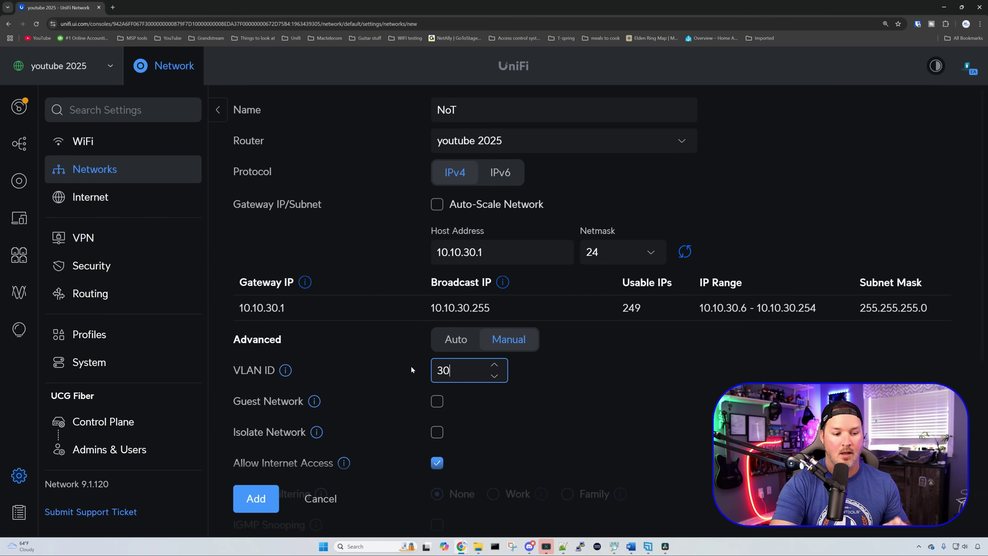
{"action": "scroll", "coordinate": [497, 378], "scroll_direction": "down", "scroll_amount": 1}
{"action": "left_click", "coordinate": [437, 426]}
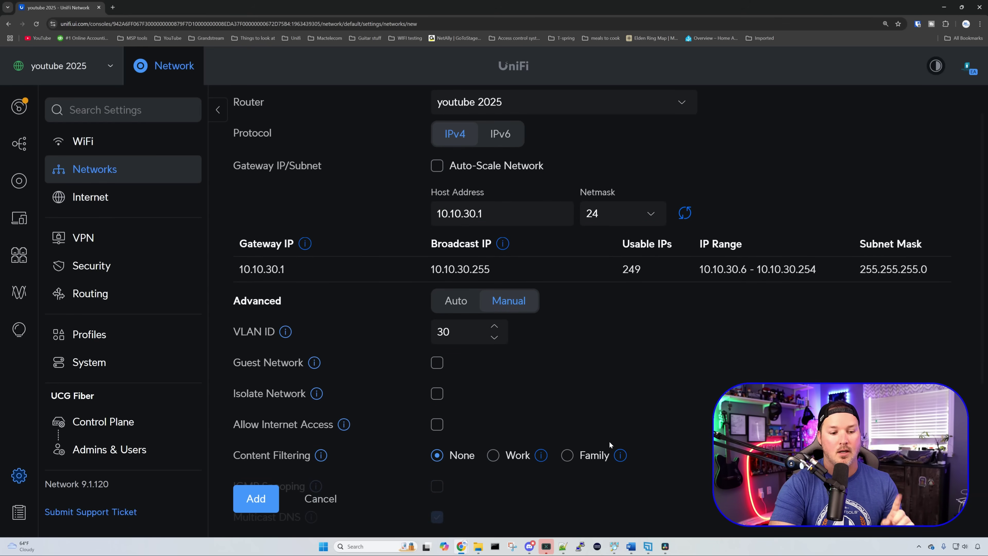
{"action": "left_click", "coordinate": [442, 426]}
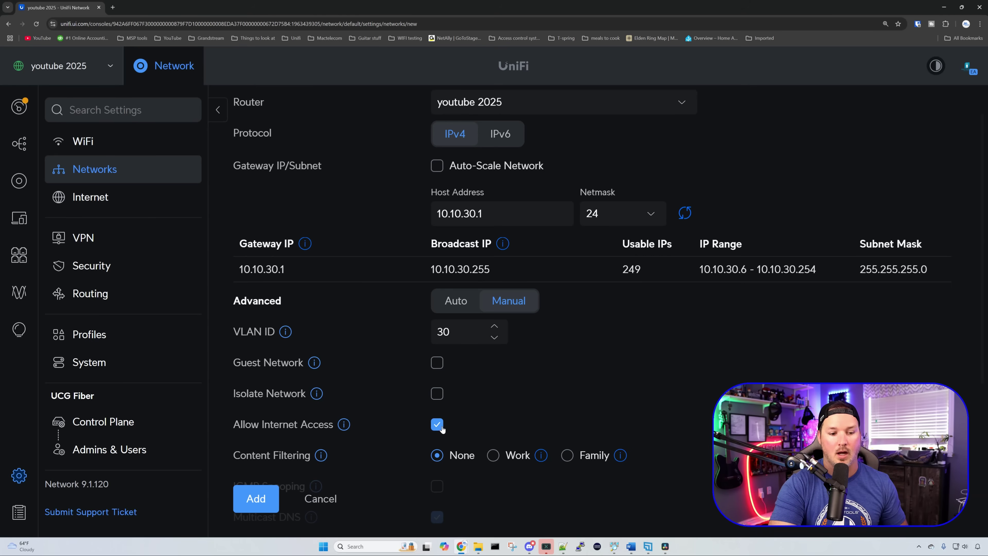
{"action": "left_click", "coordinate": [443, 427]}
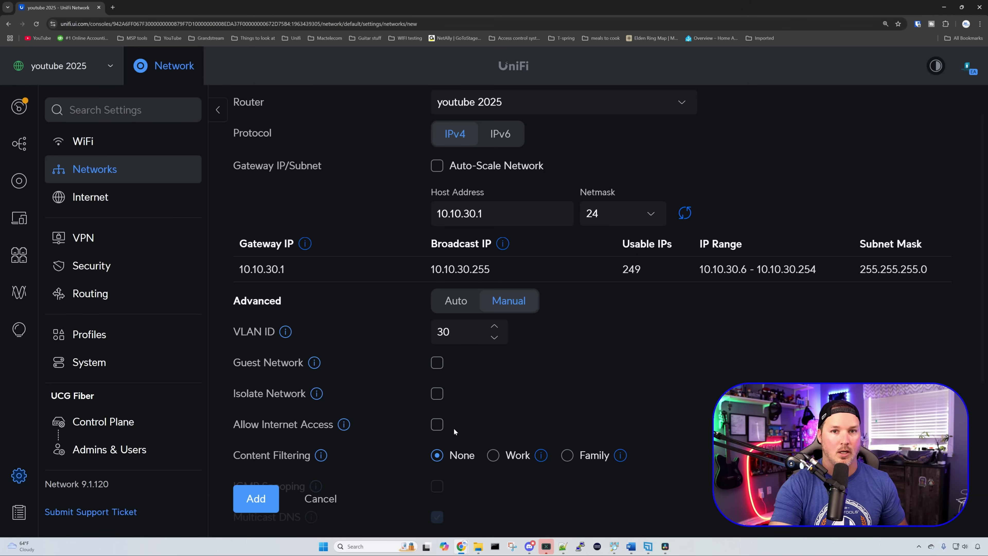
{"action": "left_click", "coordinate": [274, 497]}
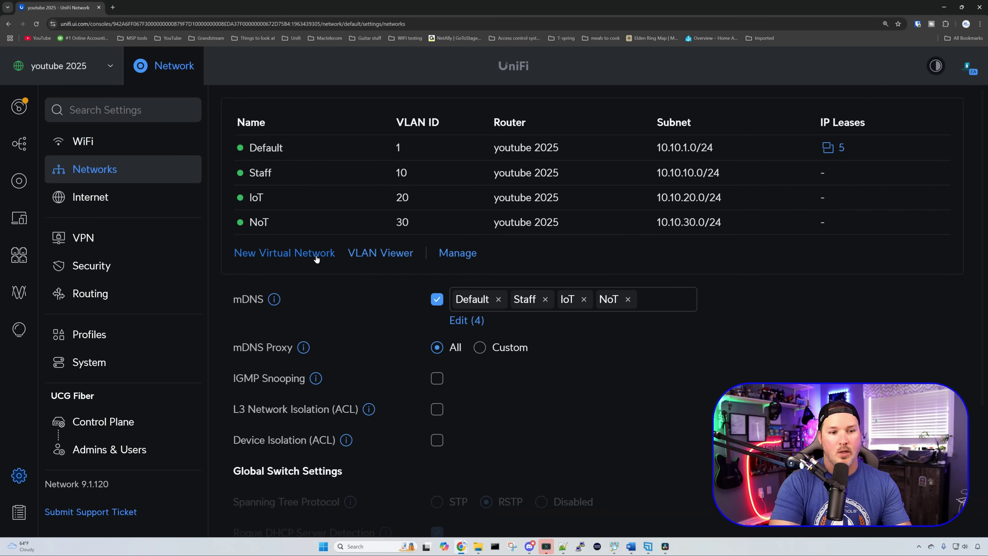
Step: Fill a new network form named Guest with host 10.10.40.1, VLAN ID 40 and Guest Network checked
{"action": "left_click", "coordinate": [318, 254]}
{"action": "type", "text": "Guest"}
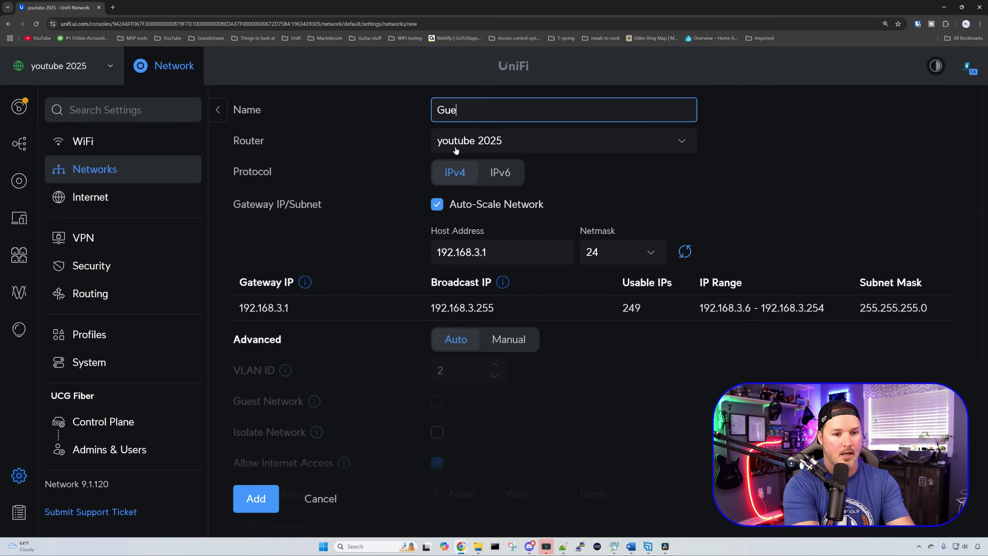
{"action": "left_click", "coordinate": [437, 205]}
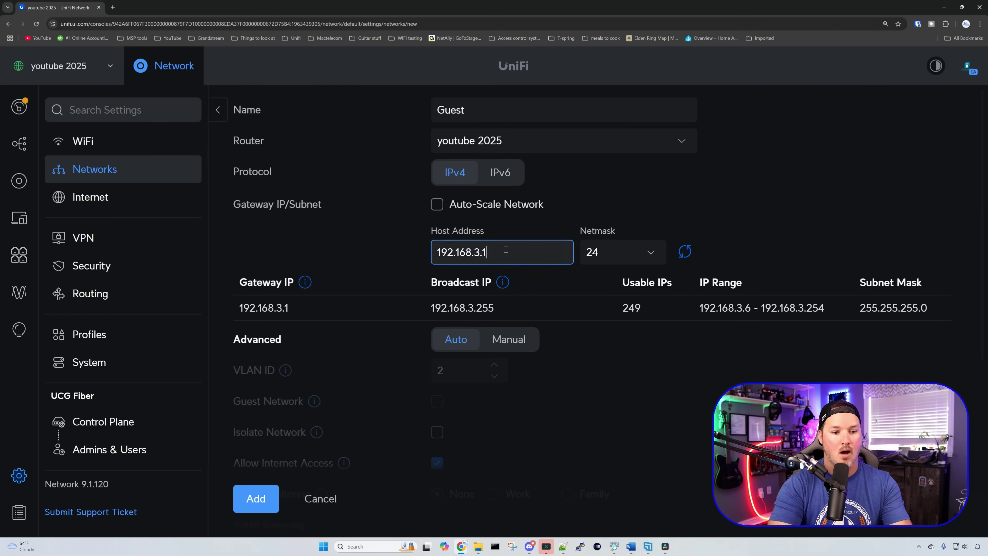
{"action": "left_click_drag", "start_coordinate": [503, 249], "coordinate": [390, 249]}
{"action": "type", "text": "10.10.40."}
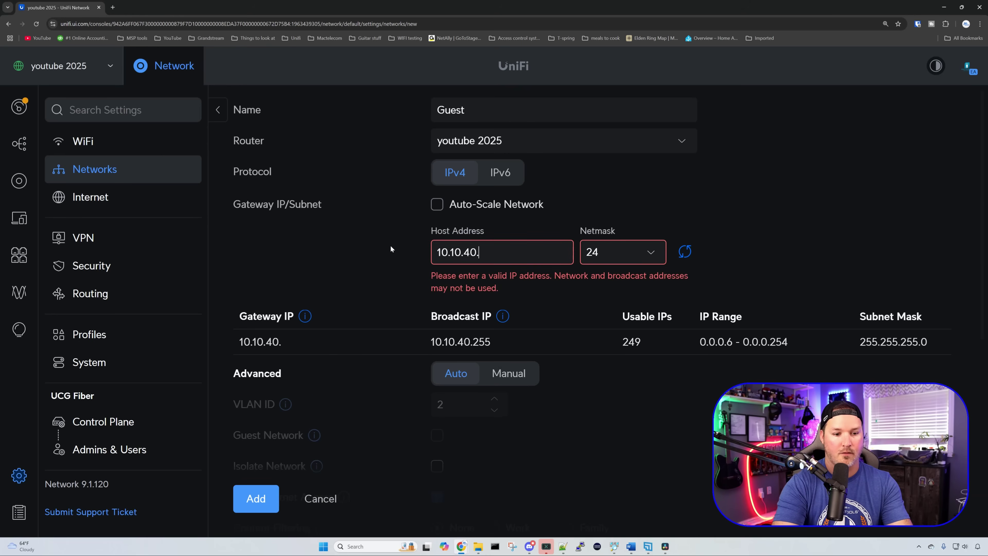
{"action": "type", "text": "1"}
{"action": "scroll", "coordinate": [506, 285], "scroll_direction": "down", "scroll_amount": 1}
{"action": "left_click", "coordinate": [520, 303]}
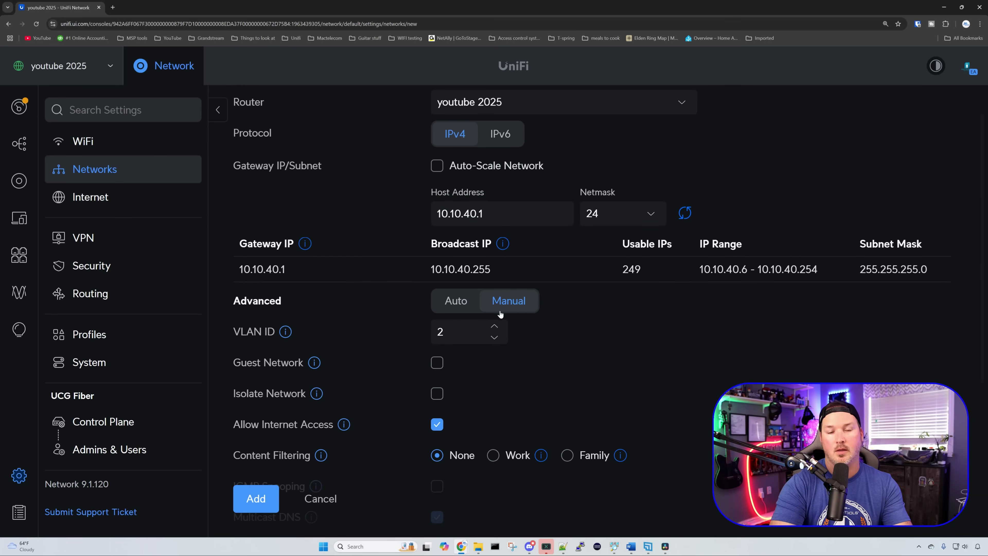
{"action": "key", "text": "Tab"}
{"action": "type", "text": "40"}
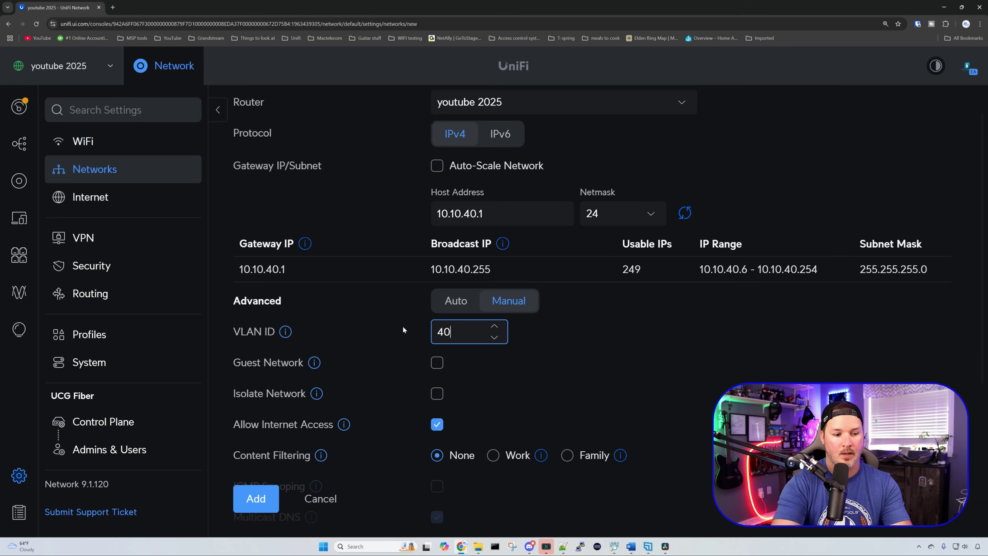
{"action": "left_click", "coordinate": [436, 362]}
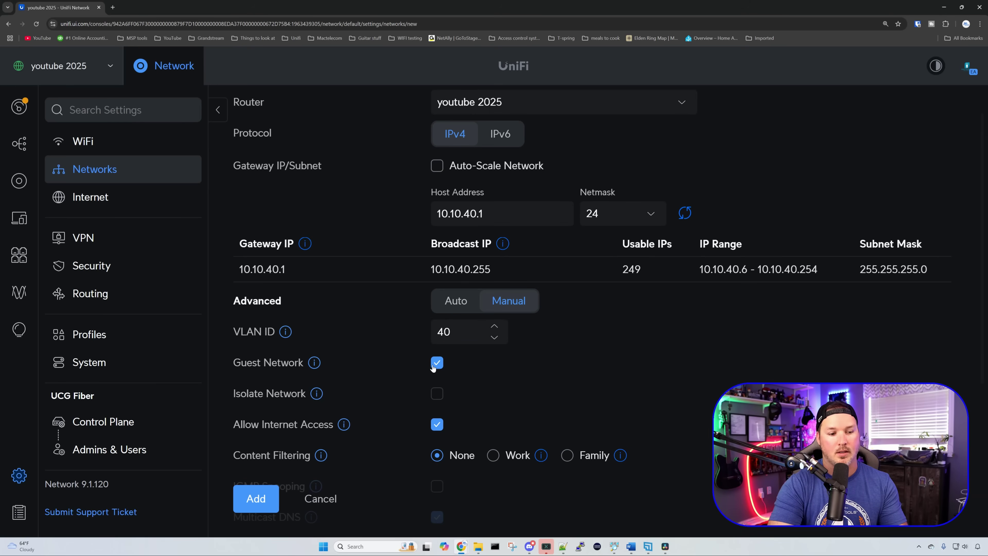
{"action": "mouse_move", "coordinate": [322, 365]}
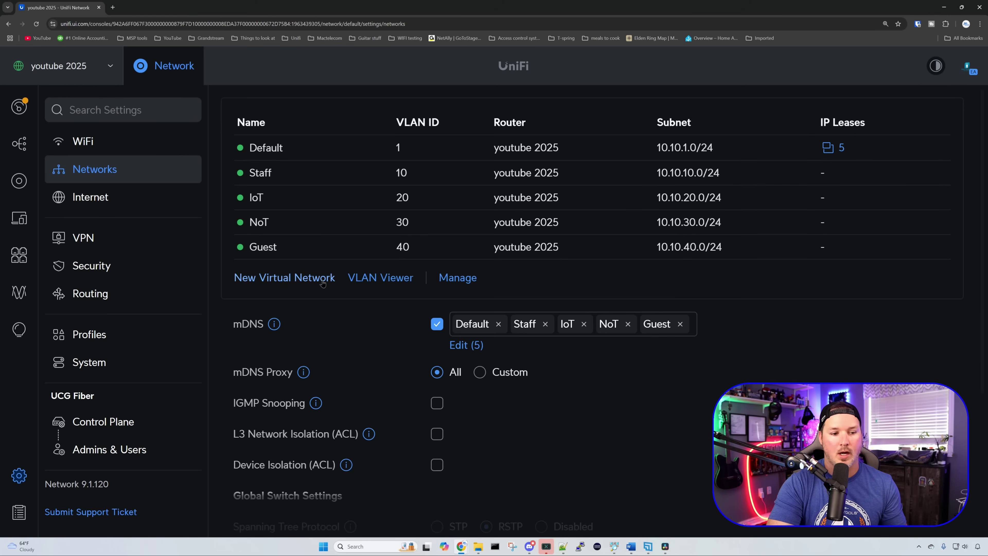
Step: Add the Kids network with host 10.10.50.1, VLAN ID 50 and Family content filtering
{"action": "left_click", "coordinate": [256, 278]}
{"action": "type", "text": "Kids"}
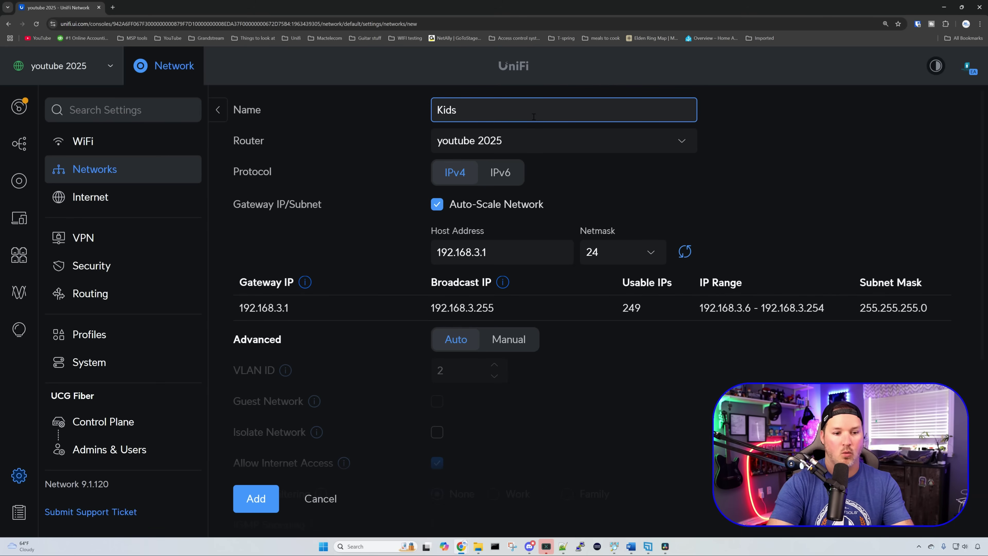
{"action": "left_click", "coordinate": [437, 204]}
{"action": "left_click_drag", "start_coordinate": [502, 252], "coordinate": [385, 254]}
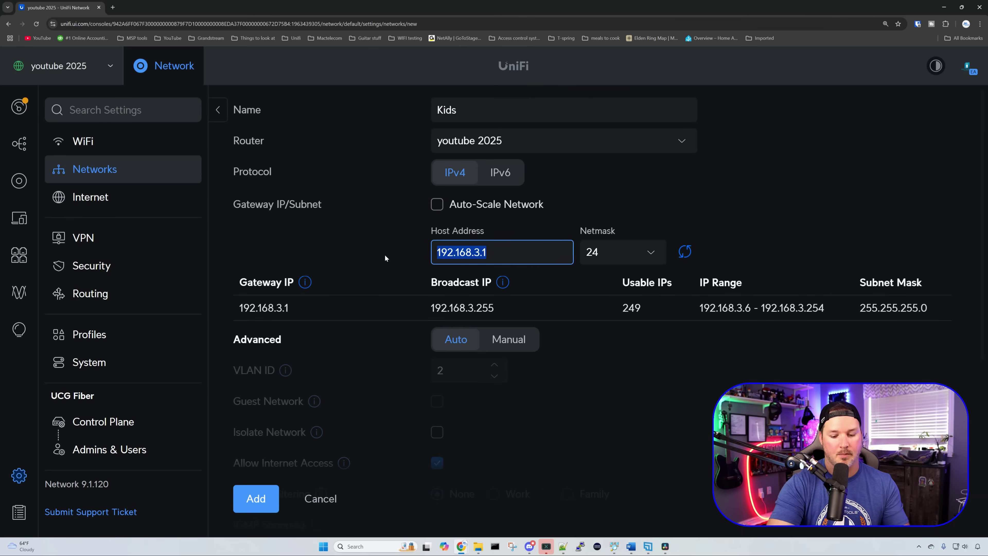
{"action": "type", "text": "10.10.50.1"}
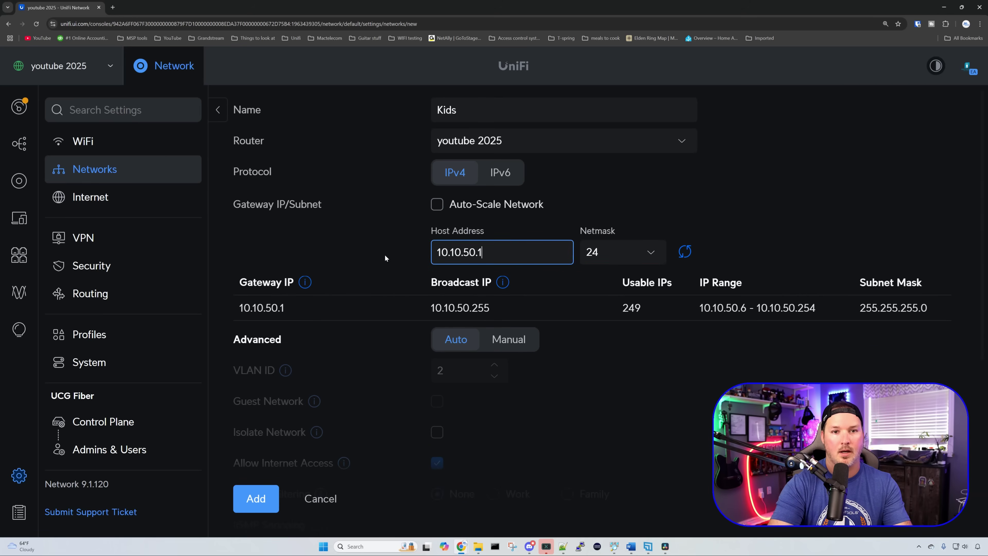
{"action": "left_click", "coordinate": [523, 340]}
{"action": "double_click", "coordinate": [440, 370]}
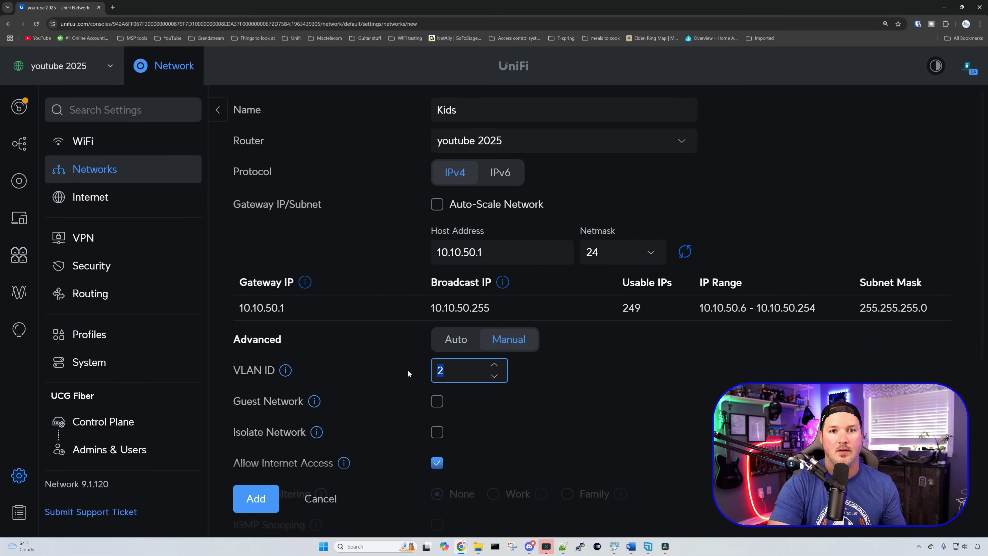
{"action": "type", "text": "50"}
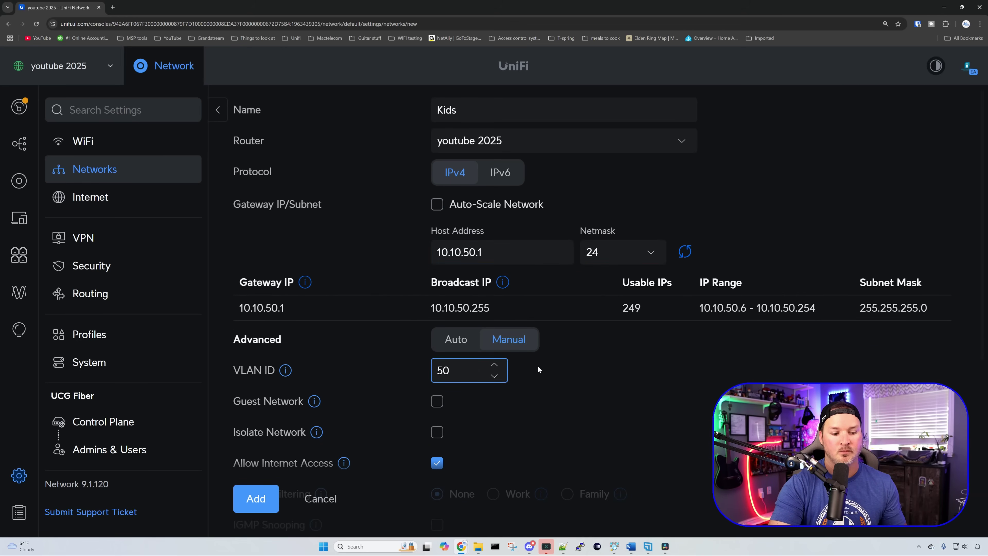
{"action": "scroll", "coordinate": [545, 370], "scroll_direction": "down", "scroll_amount": 3}
{"action": "mouse_move", "coordinate": [545, 371]}
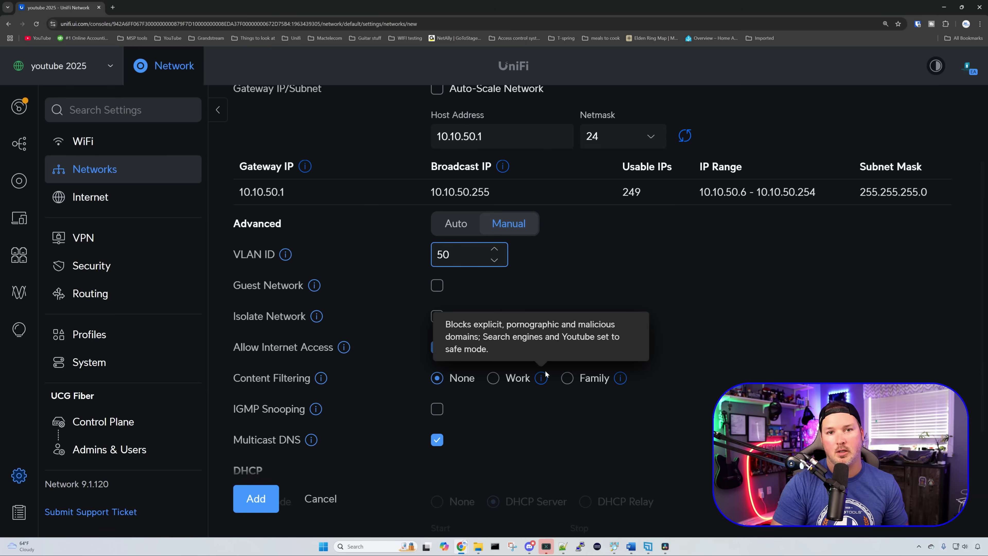
{"action": "left_click", "coordinate": [567, 378]}
{"action": "mouse_move", "coordinate": [621, 379]}
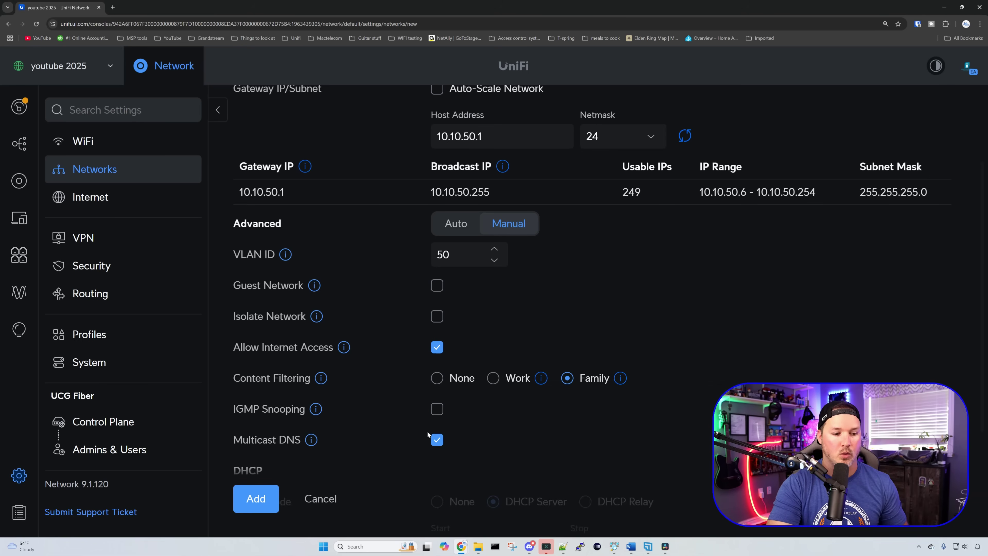
{"action": "left_click", "coordinate": [251, 499]}
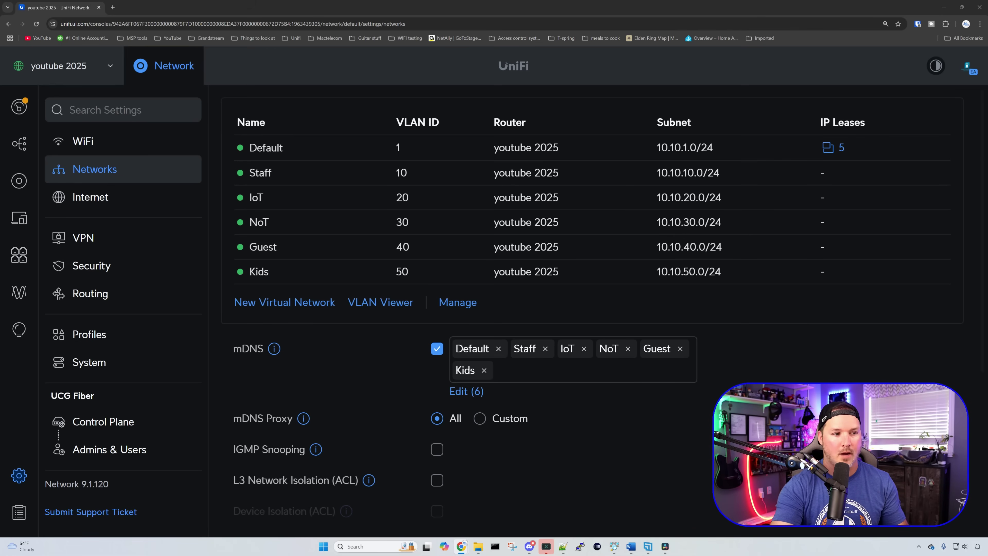
Step: Start a new WiFi network in WiFi settings and name it Staff2025
{"action": "left_click", "coordinate": [126, 152]}
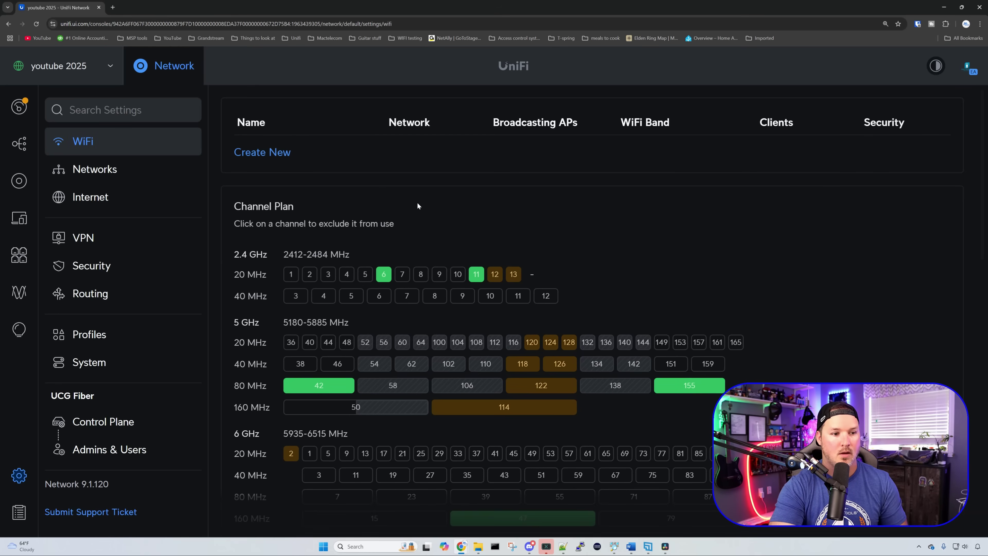
{"action": "left_click", "coordinate": [283, 155]}
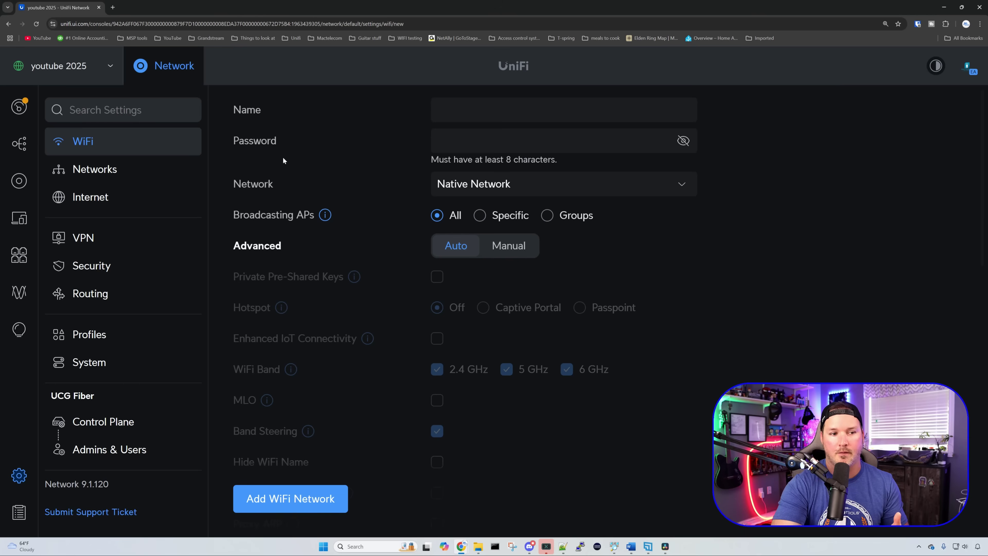
{"action": "left_click", "coordinate": [470, 111]}
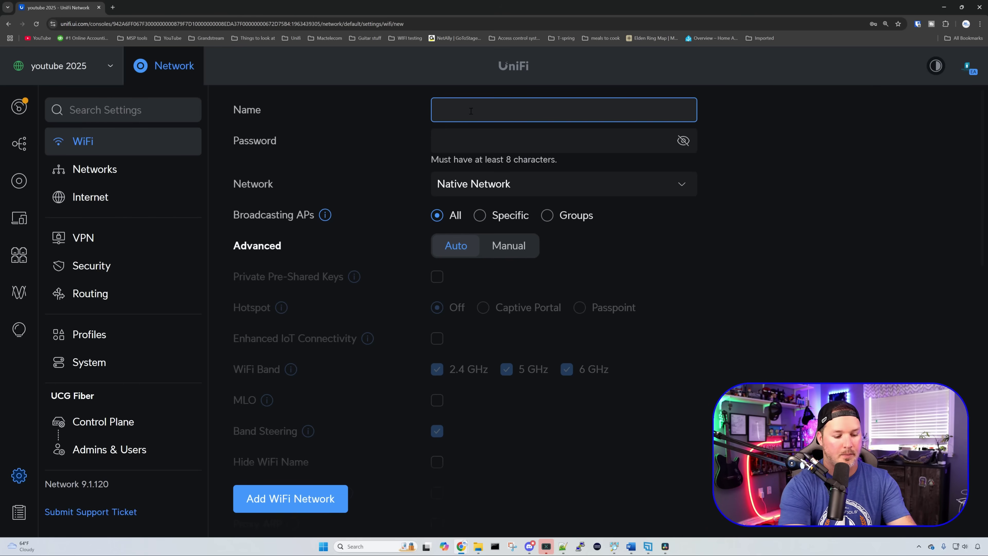
{"action": "type", "text": "Staff202"}
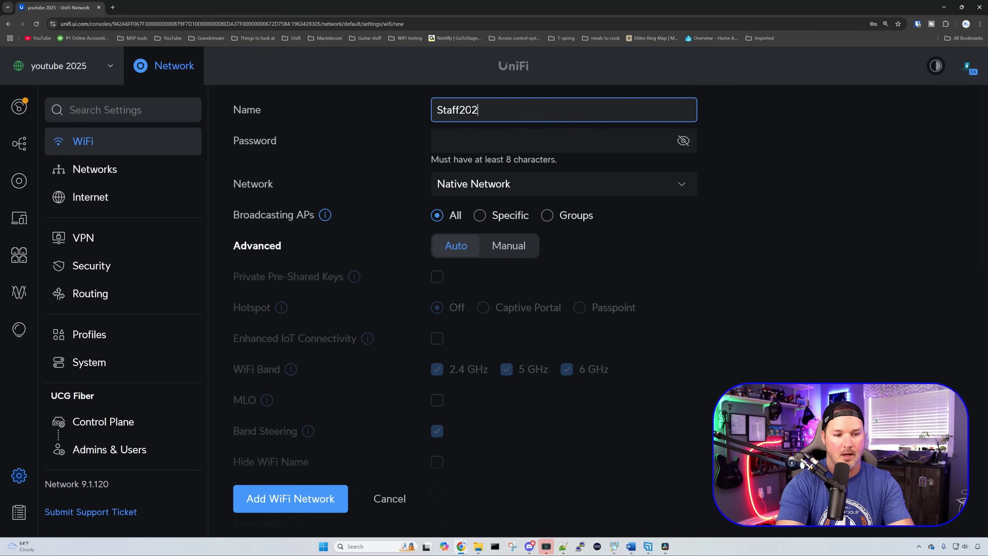
{"action": "type", "text": "5"}
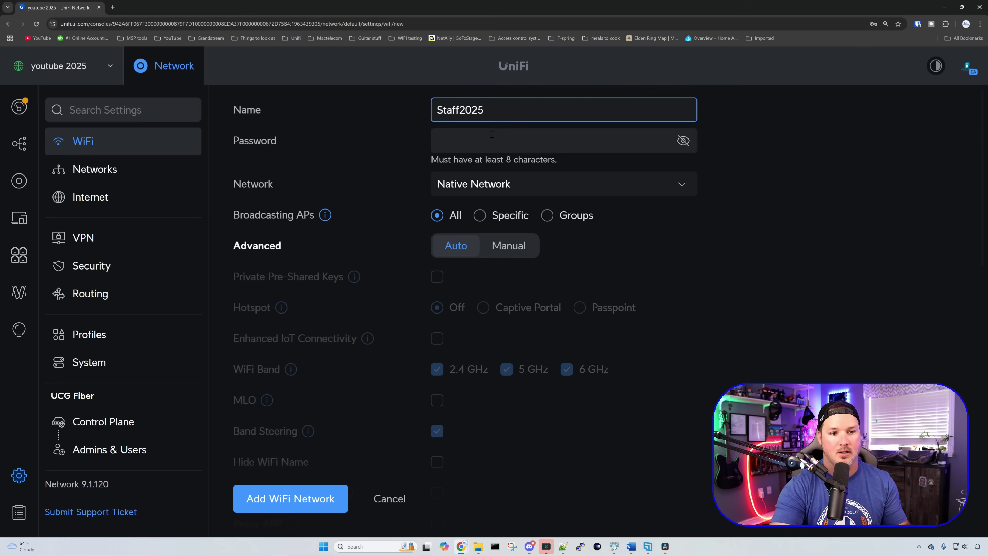
Step: Enter the WiFi password and assign the WiFi to the Staff network
{"action": "key", "text": "Tab"}
{"action": "left_click", "coordinate": [792, 150]}
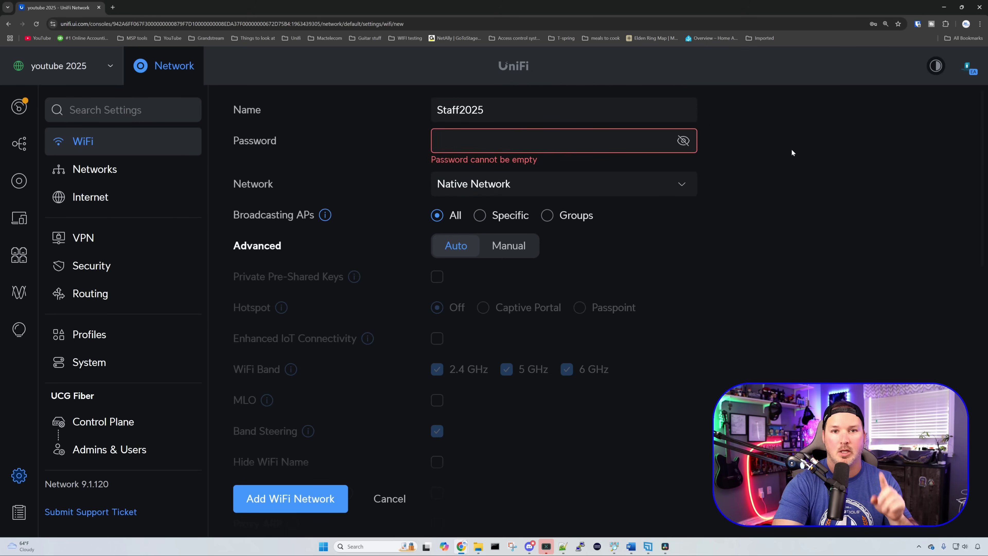
{"action": "left_click", "coordinate": [588, 138]}
{"action": "left_click", "coordinate": [506, 167]}
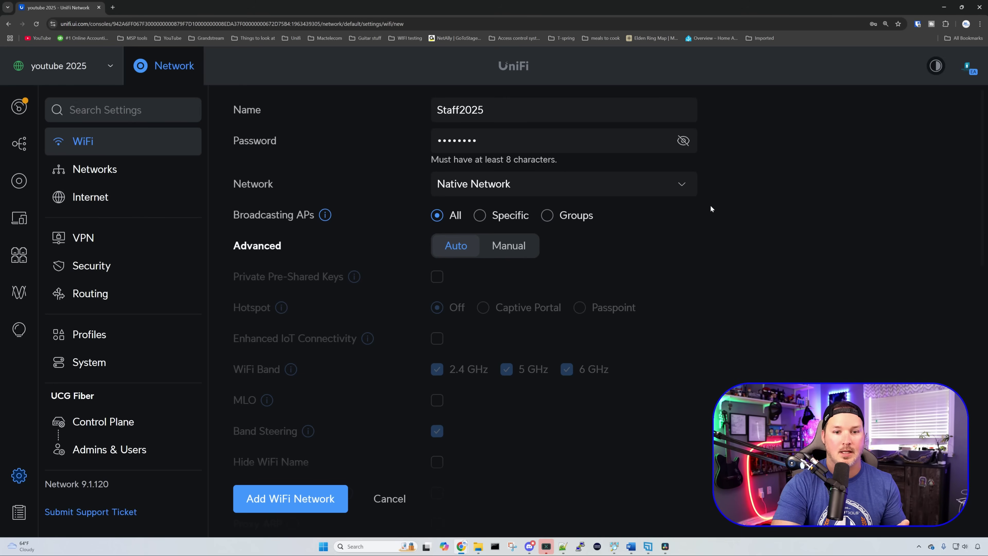
{"action": "left_click", "coordinate": [658, 184]}
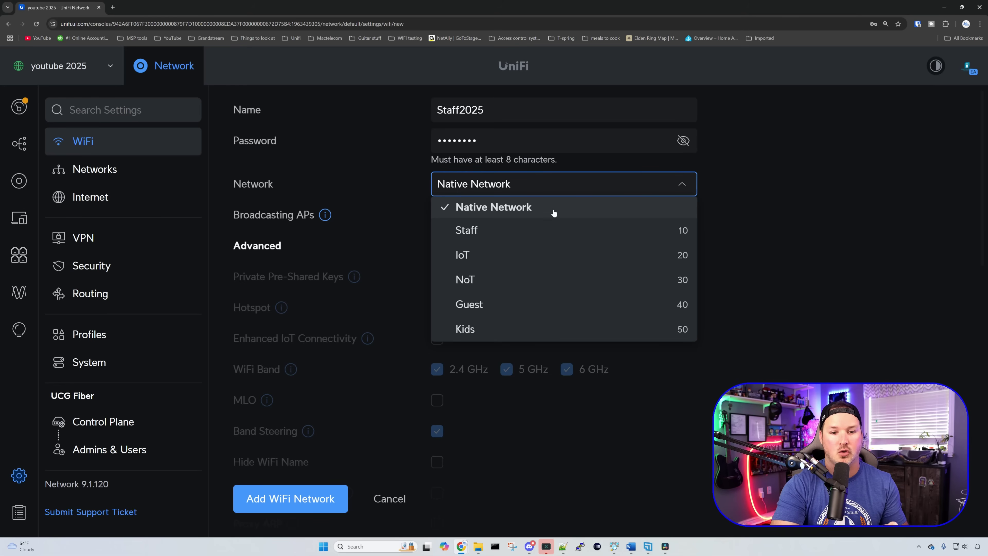
{"action": "left_click", "coordinate": [471, 232]}
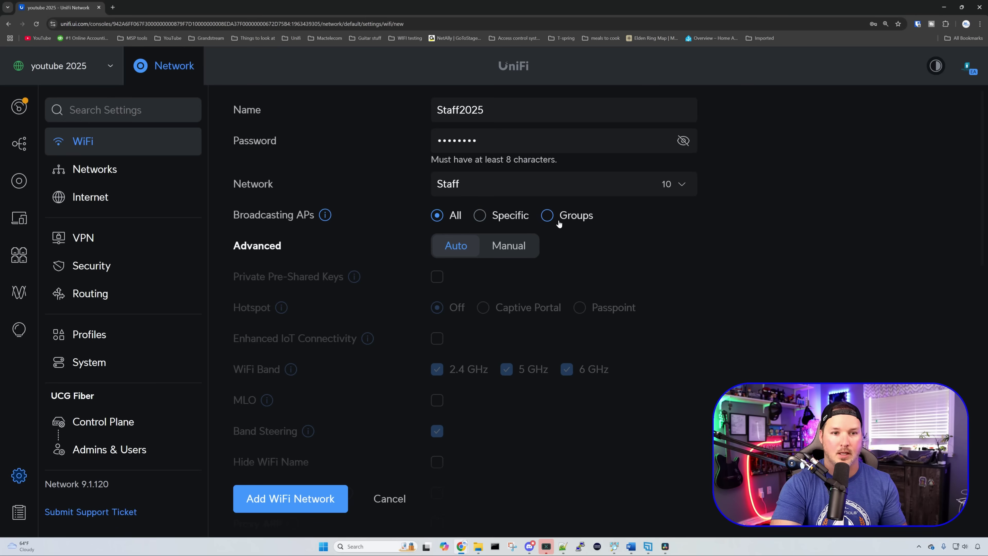
Step: Switch Staff2025's advanced settings to Manual, enable MLO, and add the WiFi network
{"action": "scroll", "coordinate": [572, 231], "scroll_direction": "down", "scroll_amount": 1}
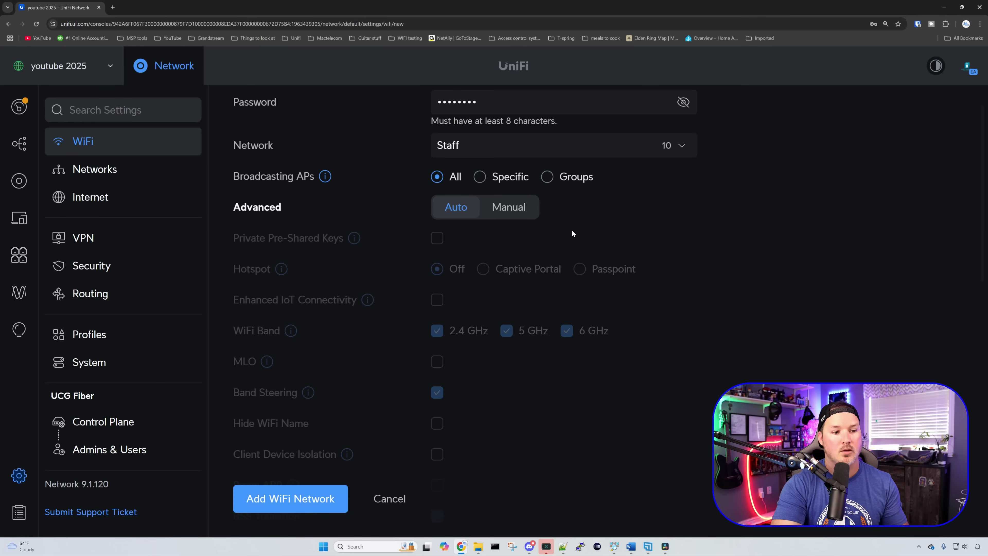
{"action": "left_click", "coordinate": [529, 217]}
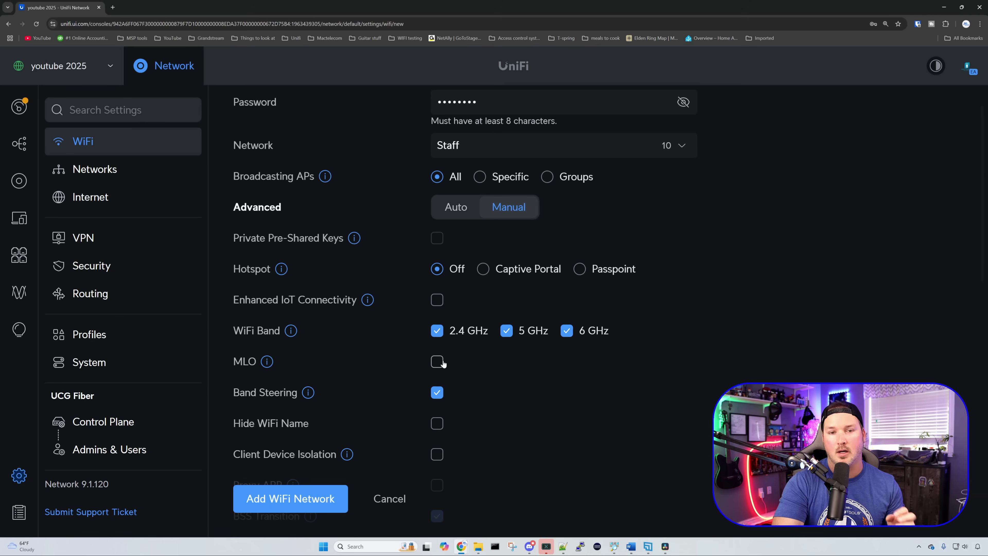
{"action": "left_click", "coordinate": [437, 361]}
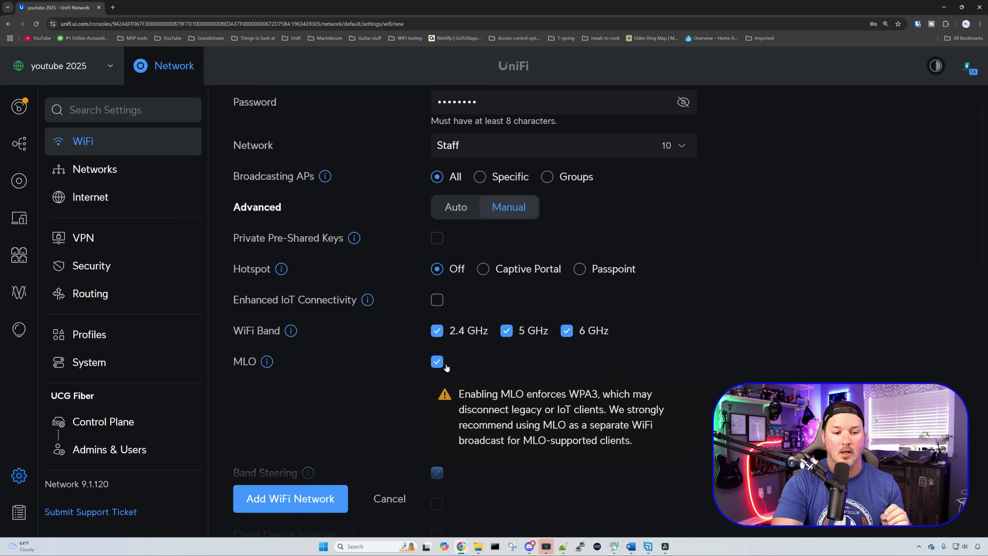
{"action": "scroll", "coordinate": [446, 368], "scroll_direction": "down", "scroll_amount": 1}
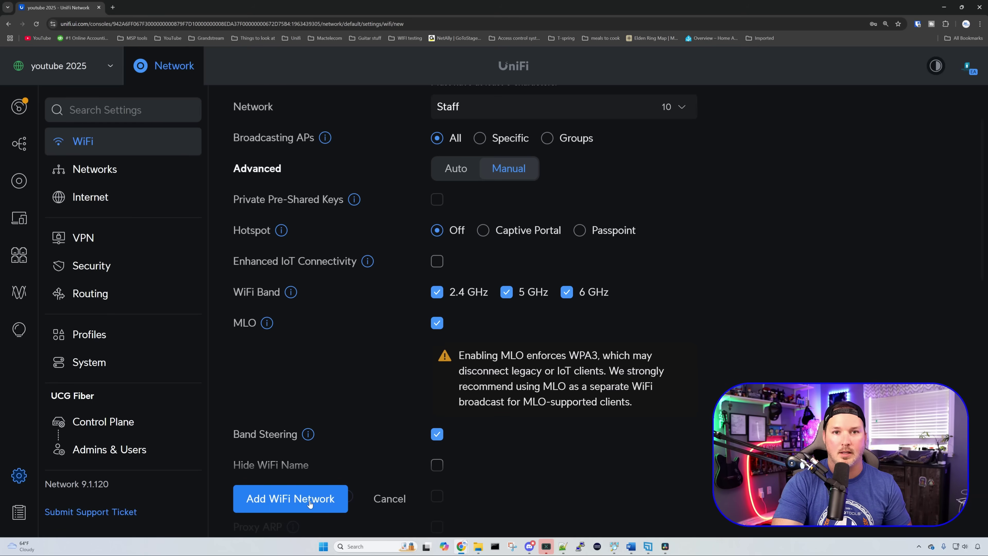
{"action": "left_click", "coordinate": [310, 504]}
Step: Start a new WiFi named IoT2025 with a password, assigned to the IoT network
{"action": "left_click", "coordinate": [280, 177]}
{"action": "left_click", "coordinate": [460, 114]}
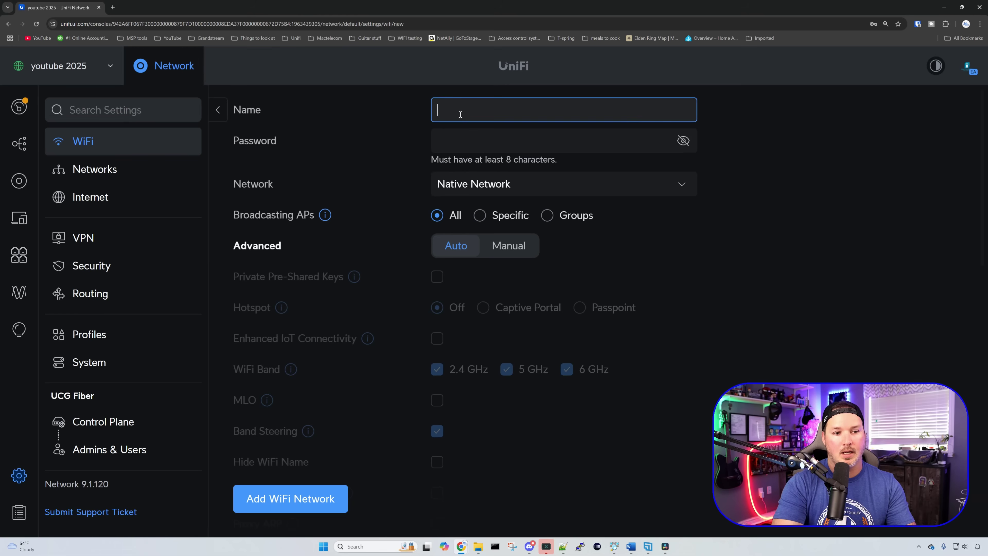
{"action": "type", "text": "IoT"}
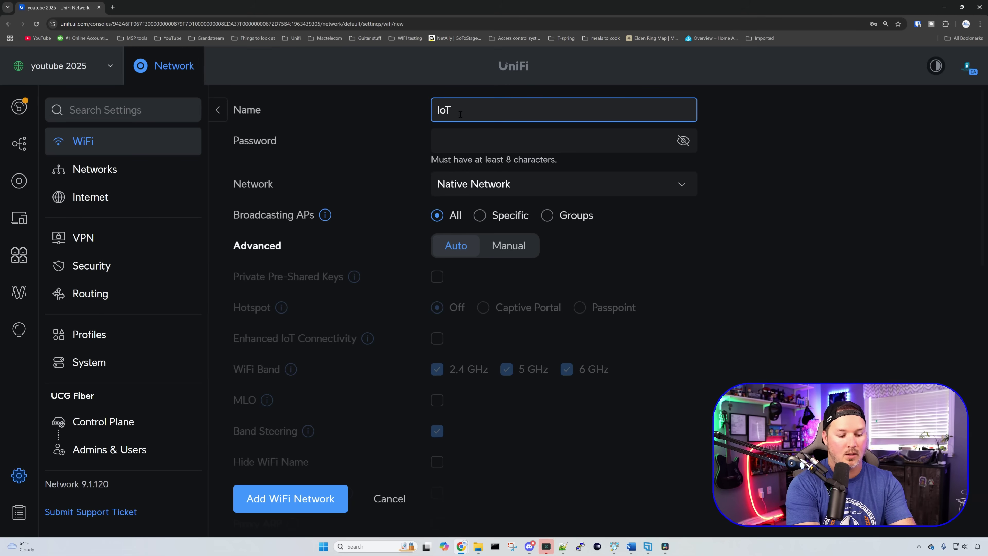
{"action": "type", "text": "2025"}
{"action": "left_click", "coordinate": [477, 147]}
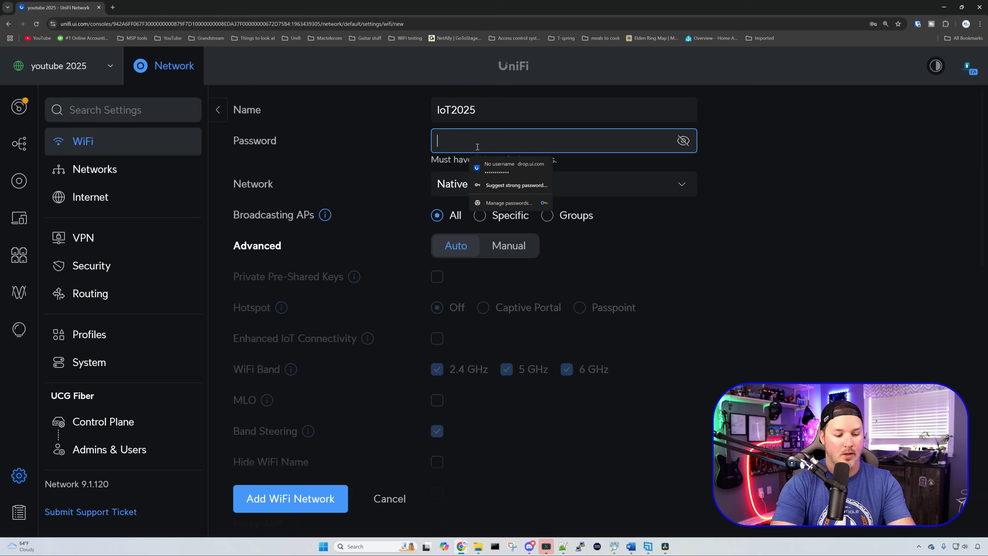
{"action": "type", "text": "••••••••"}
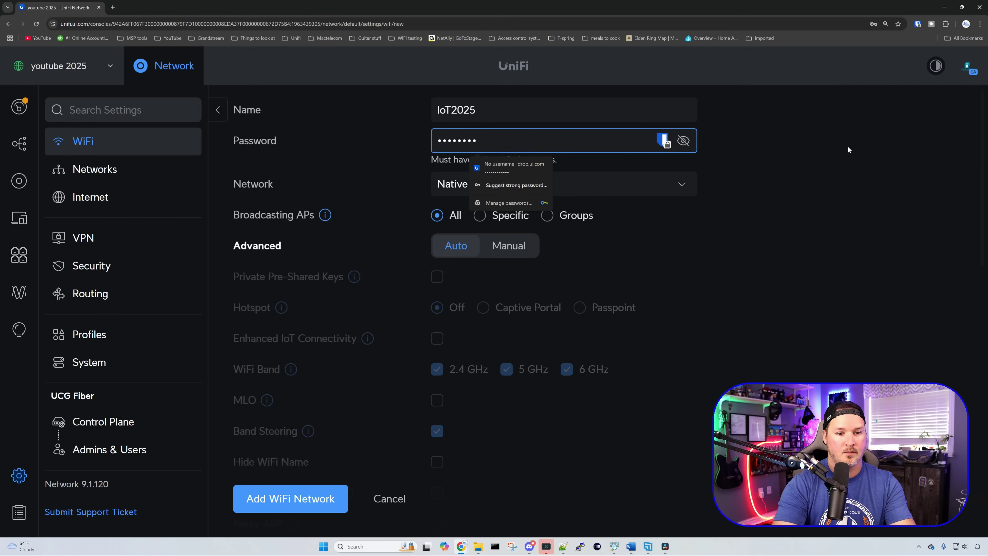
{"action": "left_click", "coordinate": [848, 152]}
{"action": "left_click", "coordinate": [587, 194]}
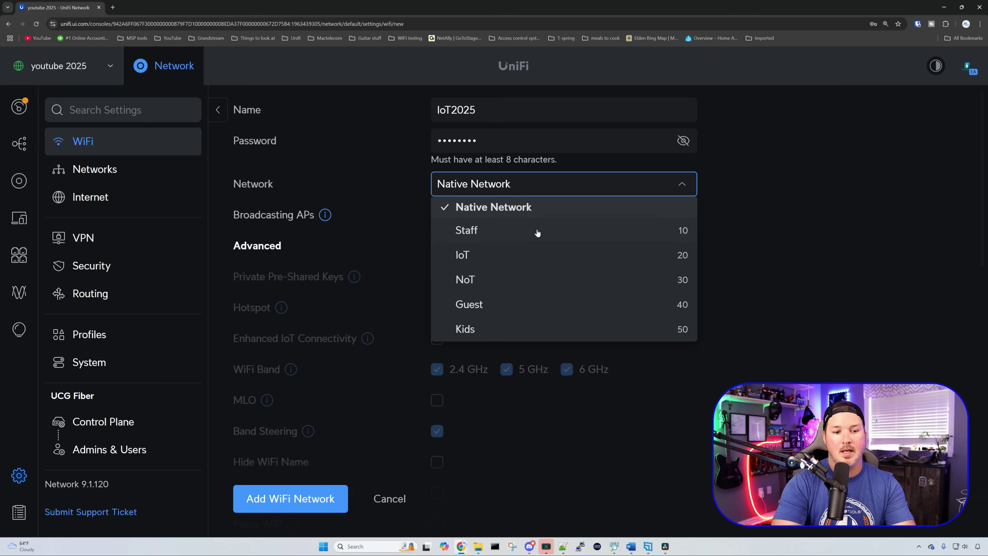
{"action": "left_click", "coordinate": [520, 258]}
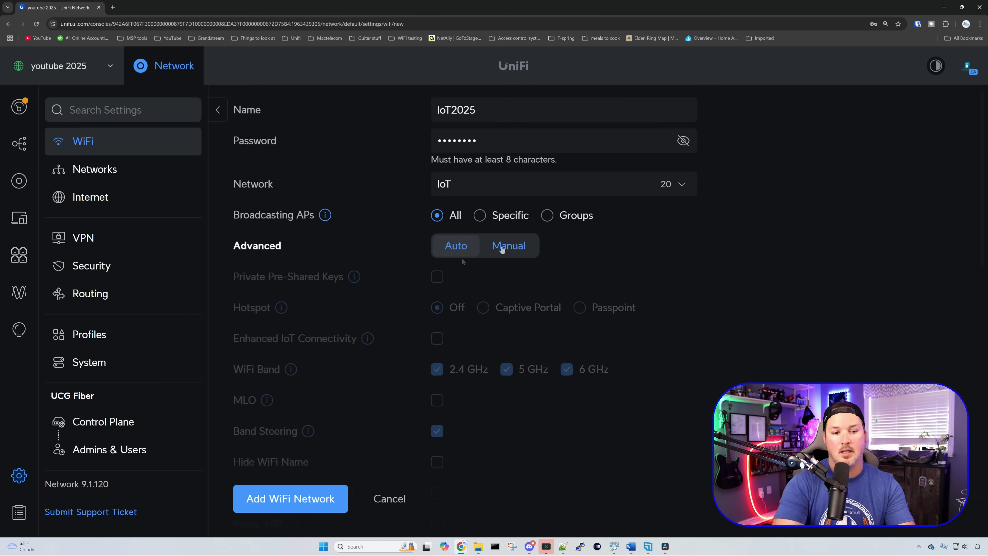
Step: Set Advanced to Manual and enable Enhanced IoT Connectivity to restrict it to 2.4 GHz
{"action": "left_click", "coordinate": [503, 248]}
{"action": "scroll", "coordinate": [501, 252], "scroll_direction": "down", "scroll_amount": 1}
{"action": "scroll", "coordinate": [502, 254], "scroll_direction": "down", "scroll_amount": 2}
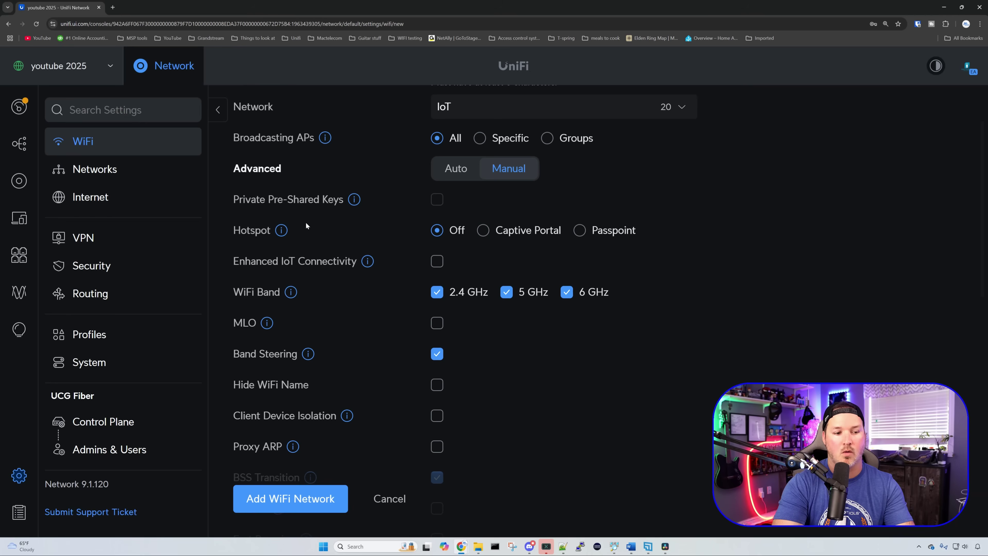
{"action": "mouse_move", "coordinate": [370, 263]}
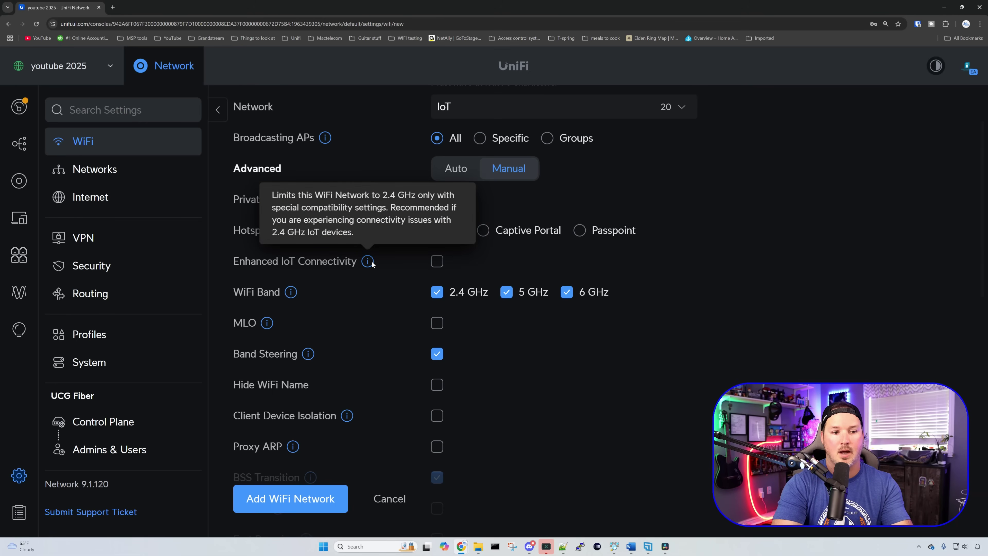
{"action": "left_click", "coordinate": [437, 260]}
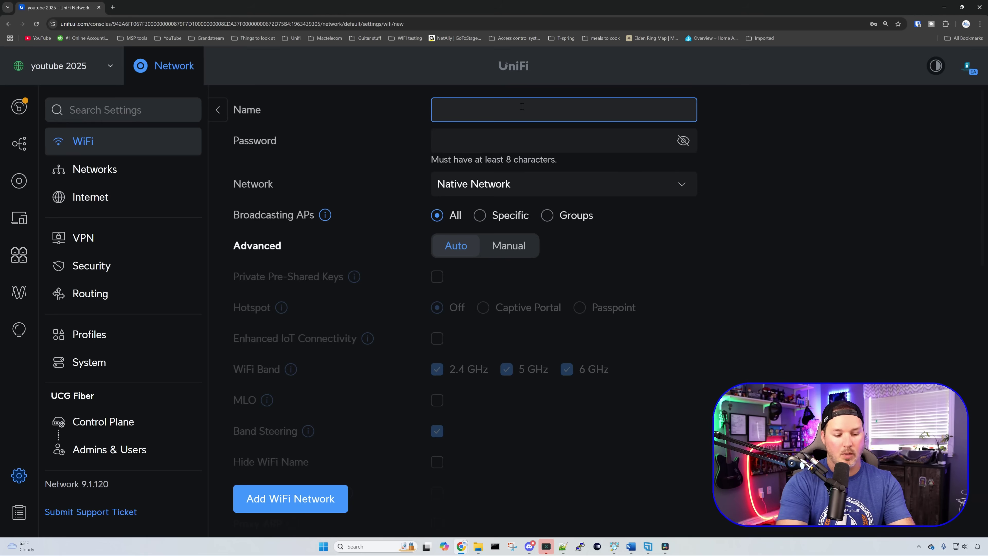
Step: Name the new WiFi NoT2025, give it a password, and assign the NoT network
{"action": "type", "text": "NoT20205"}
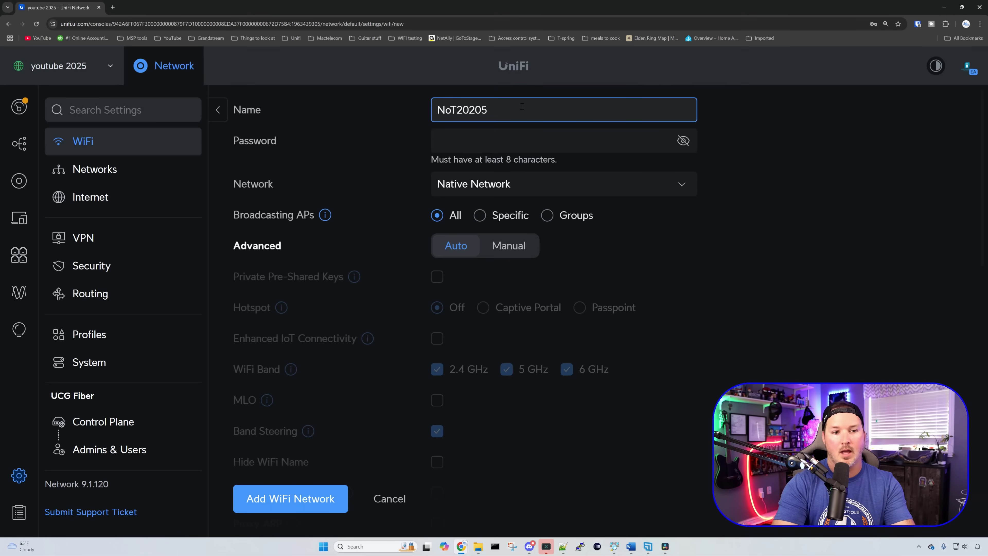
{"action": "key", "text": "BackSpace"}
{"action": "key", "text": "BackSpace"}
{"action": "type", "text": "5"}
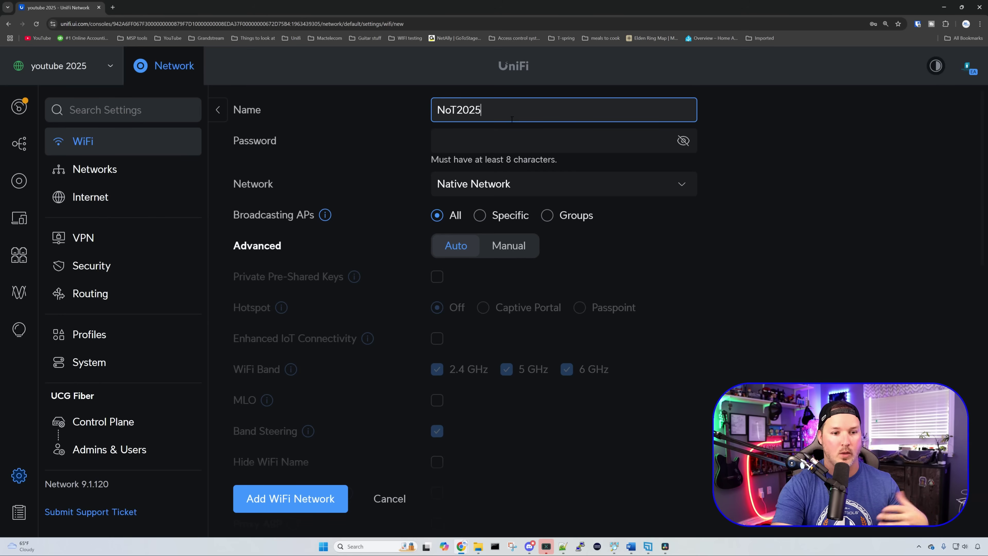
{"action": "left_click", "coordinate": [514, 137]}
{"action": "type", "text": "********"}
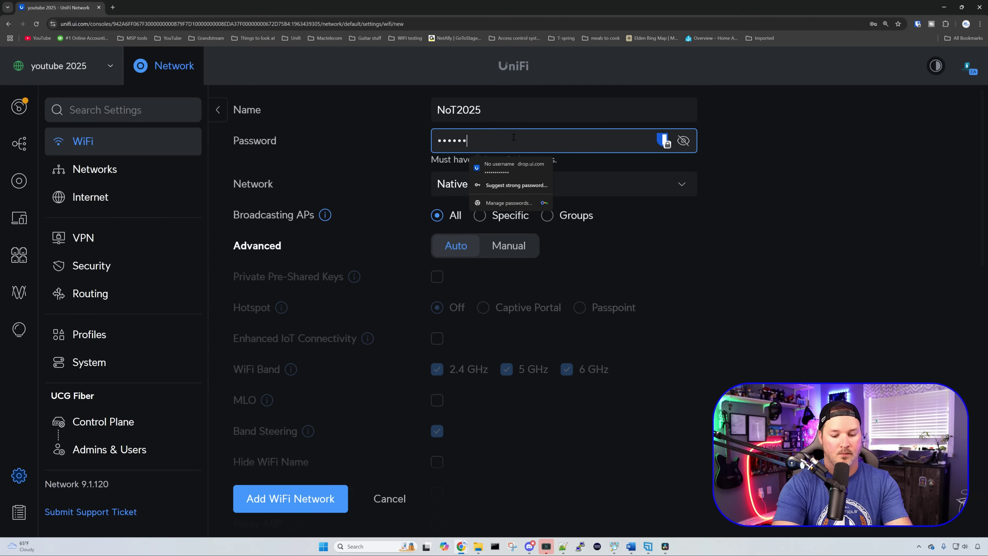
{"action": "left_click", "coordinate": [667, 189]}
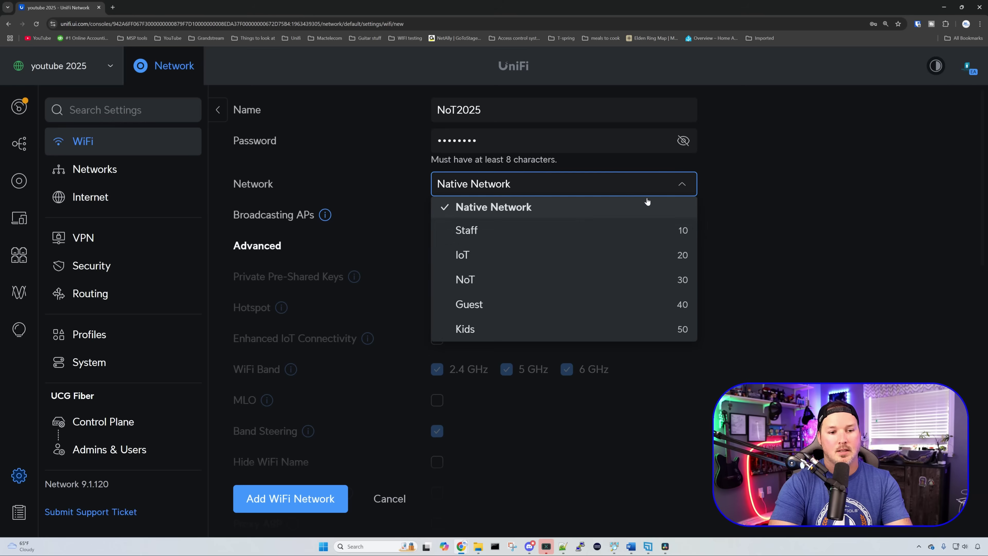
{"action": "left_click", "coordinate": [536, 280]}
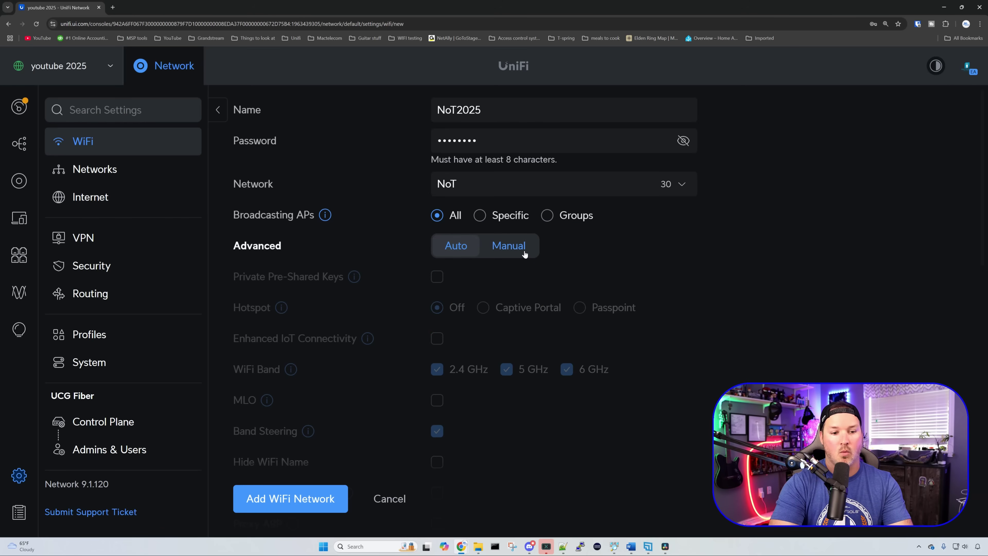
Step: Set Advanced to Manual, enable Enhanced IoT Connectivity for 2.4 GHz only, and add the network
{"action": "left_click", "coordinate": [523, 252]}
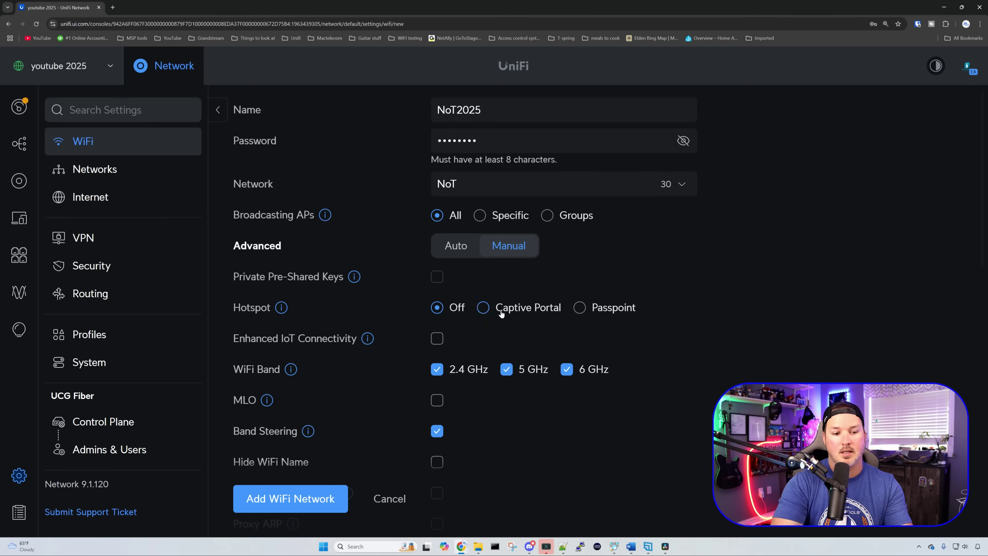
{"action": "left_click", "coordinate": [437, 338]}
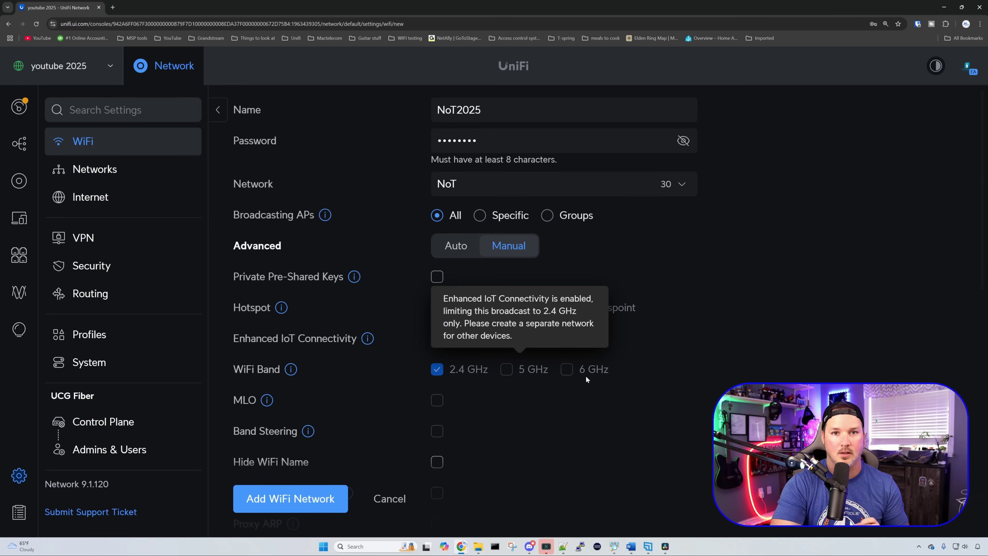
{"action": "left_click", "coordinate": [306, 505]}
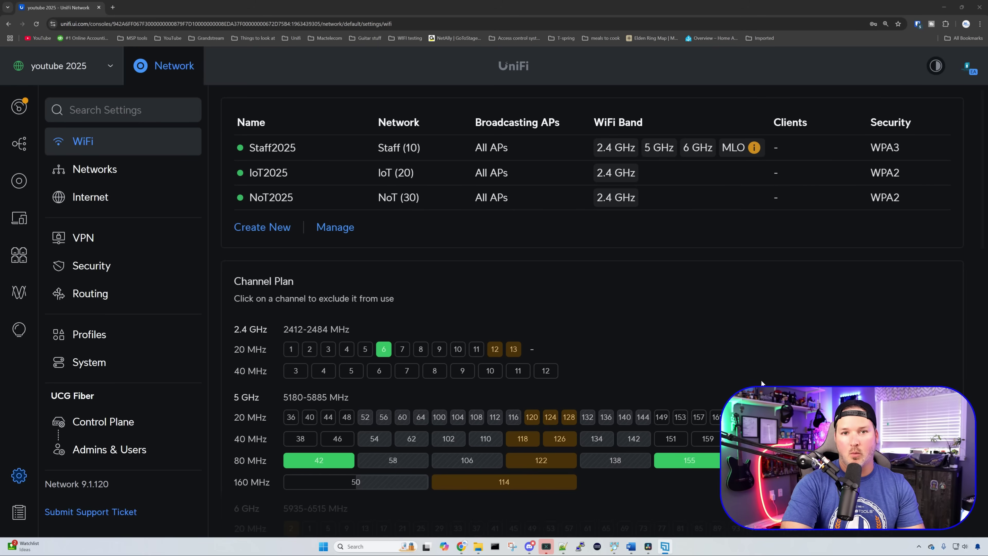
Step: Start a new WiFi named Kids2025 with a password, assigned to the Kids network
{"action": "left_click", "coordinate": [281, 228]}
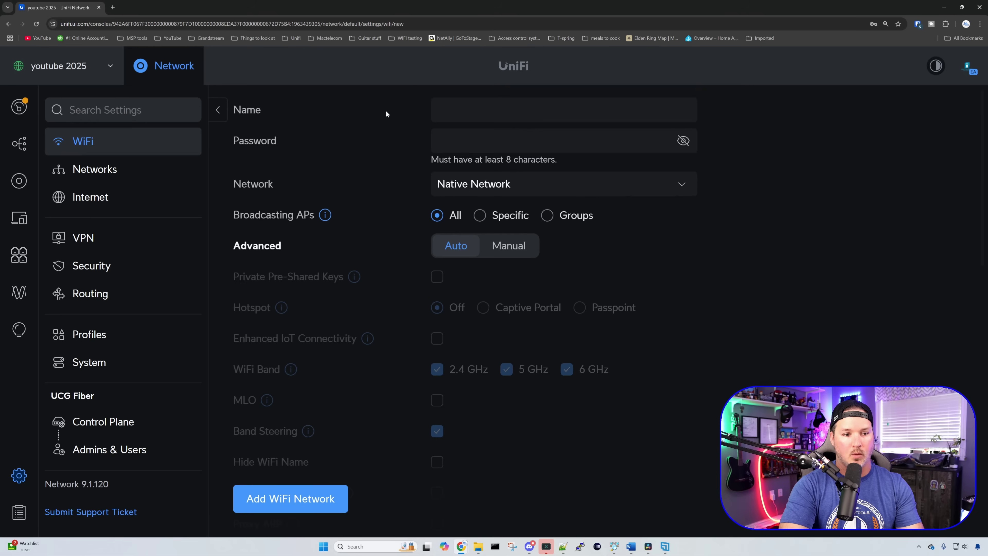
{"action": "left_click", "coordinate": [465, 102]}
{"action": "type", "text": "Kids20205"}
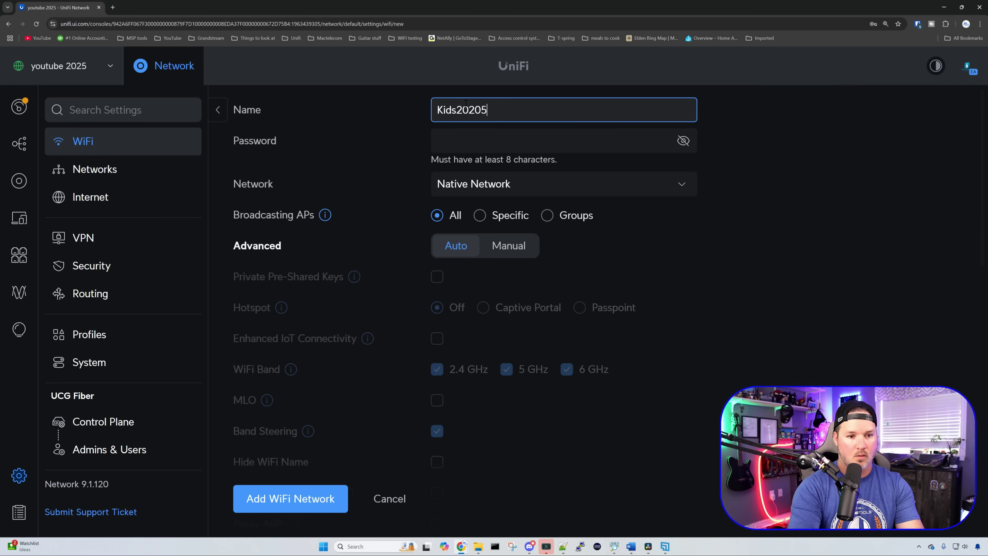
{"action": "key", "text": "BackSpace"}
{"action": "type", "text": "5"}
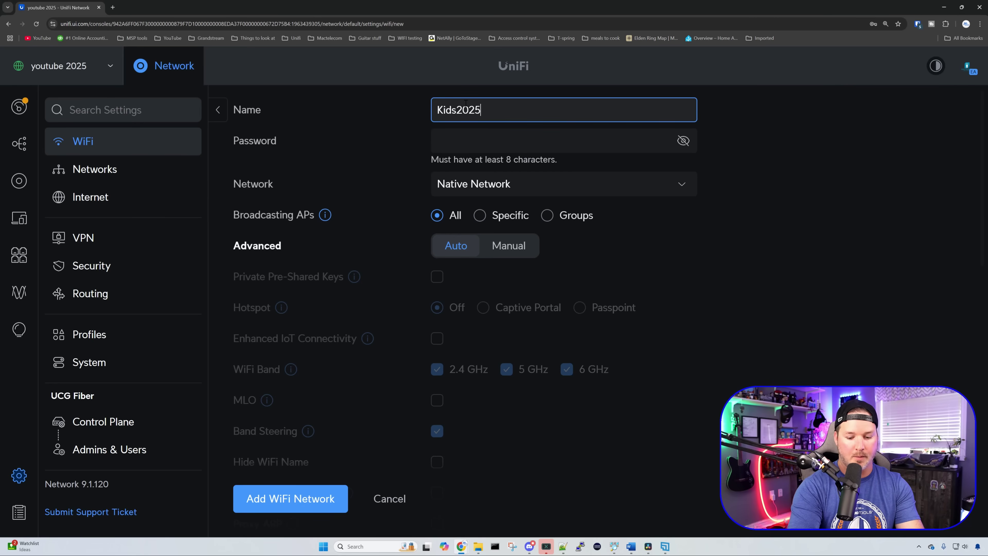
{"action": "key", "text": "Tab"}
{"action": "type", "text": "********"}
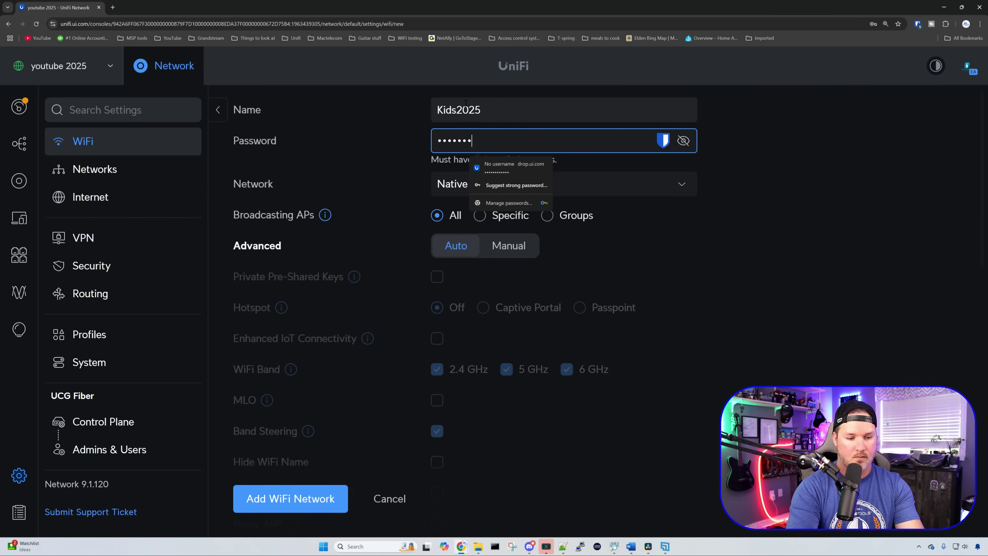
{"action": "left_click", "coordinate": [655, 186]}
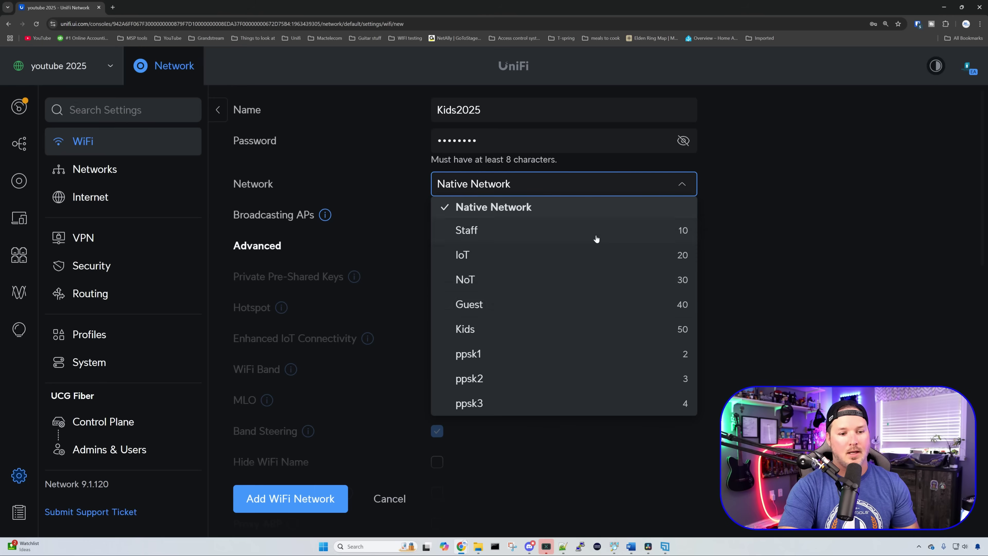
{"action": "left_click", "coordinate": [520, 330]}
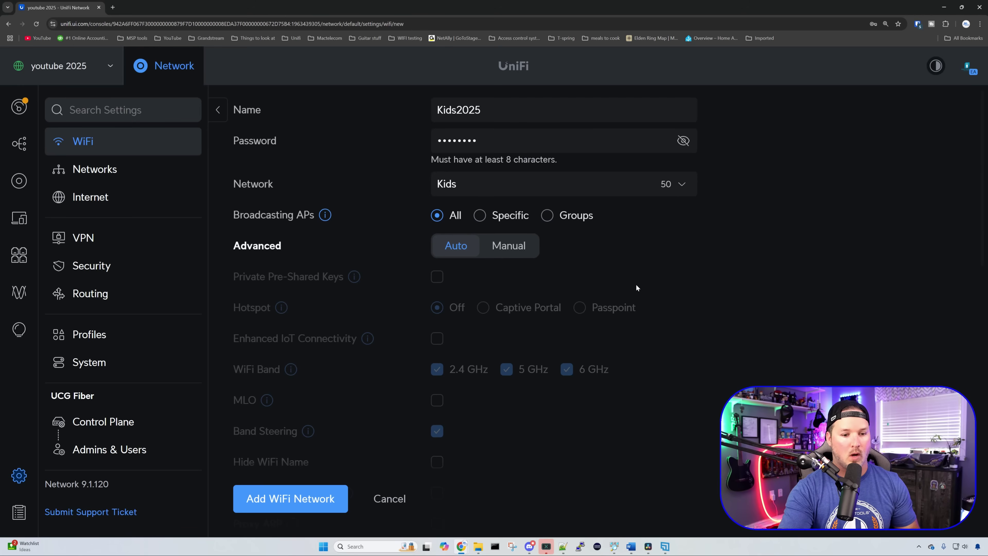
Step: Set Advanced to Manual, enable MLO, and add the Kids2025 WiFi network
{"action": "left_click", "coordinate": [523, 251]}
{"action": "scroll", "coordinate": [502, 282], "scroll_direction": "down", "scroll_amount": 2}
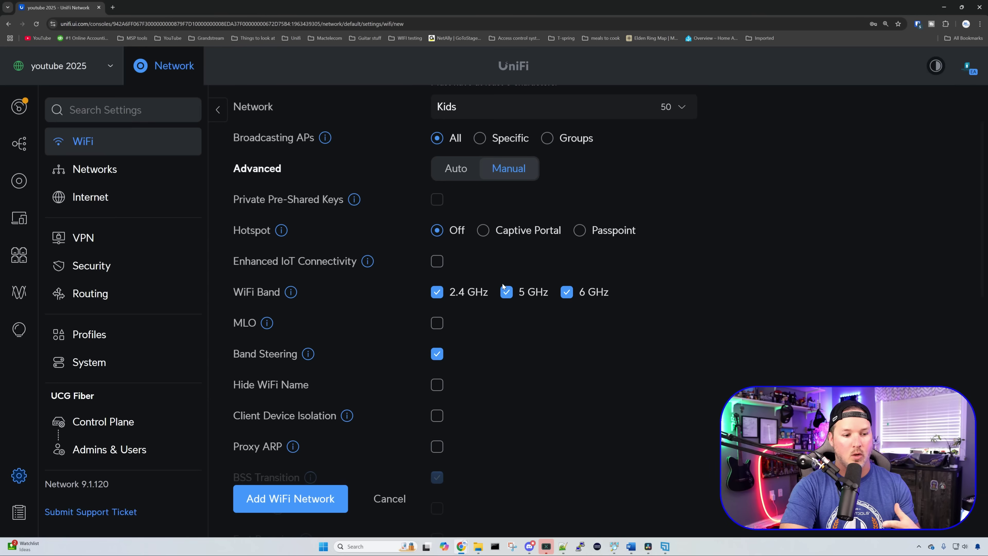
{"action": "left_click", "coordinate": [443, 328]}
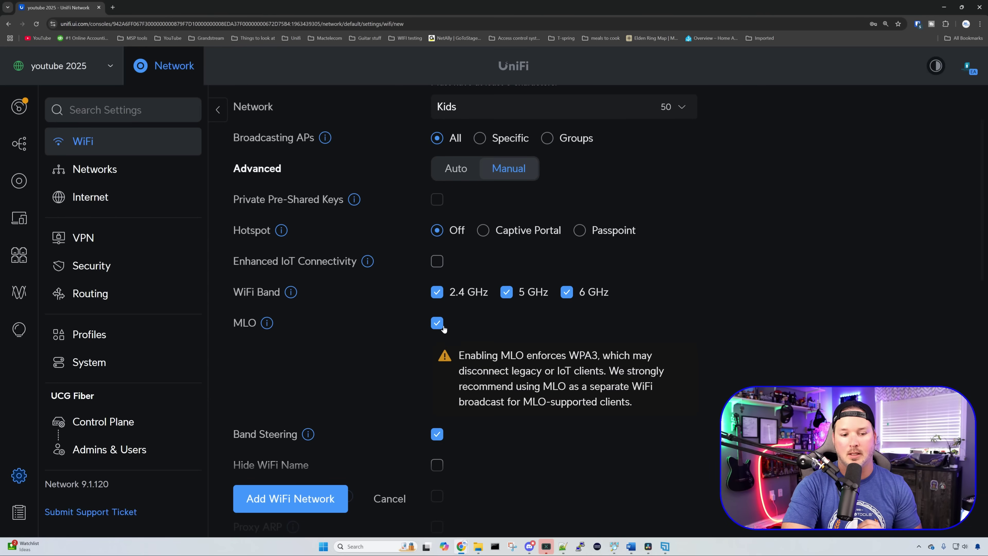
{"action": "scroll", "coordinate": [442, 330], "scroll_direction": "down", "scroll_amount": 2}
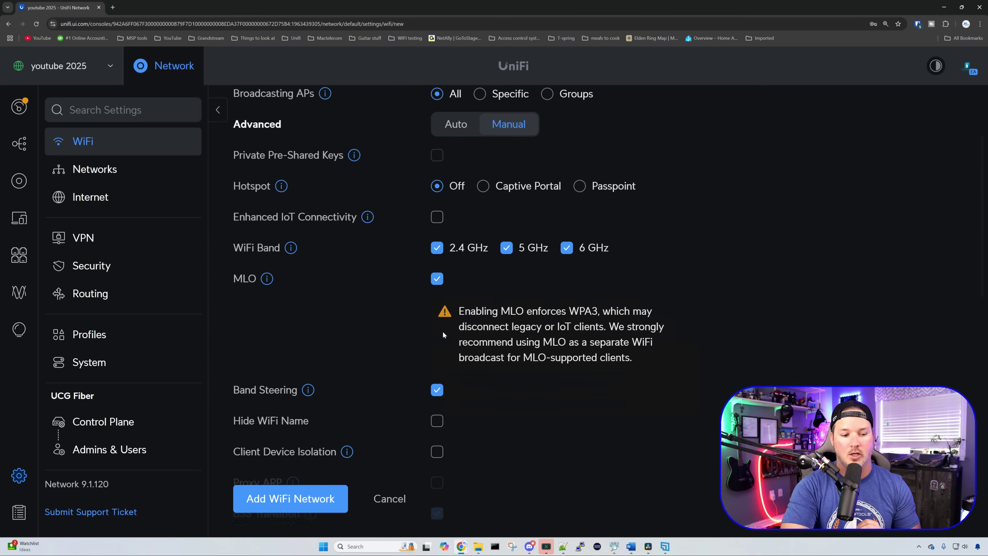
{"action": "left_click", "coordinate": [328, 500]}
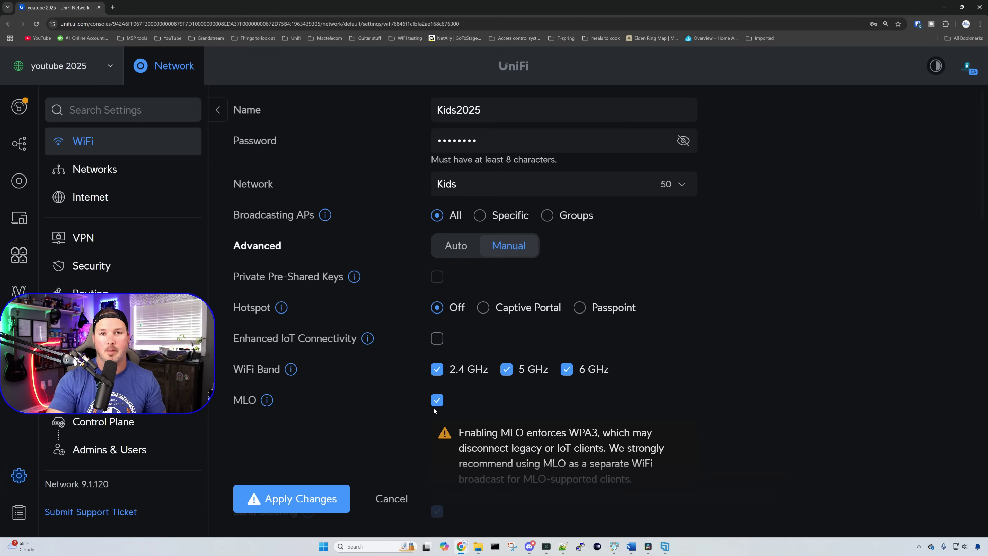
{"action": "scroll", "coordinate": [474, 346], "scroll_direction": "down", "scroll_amount": 10}
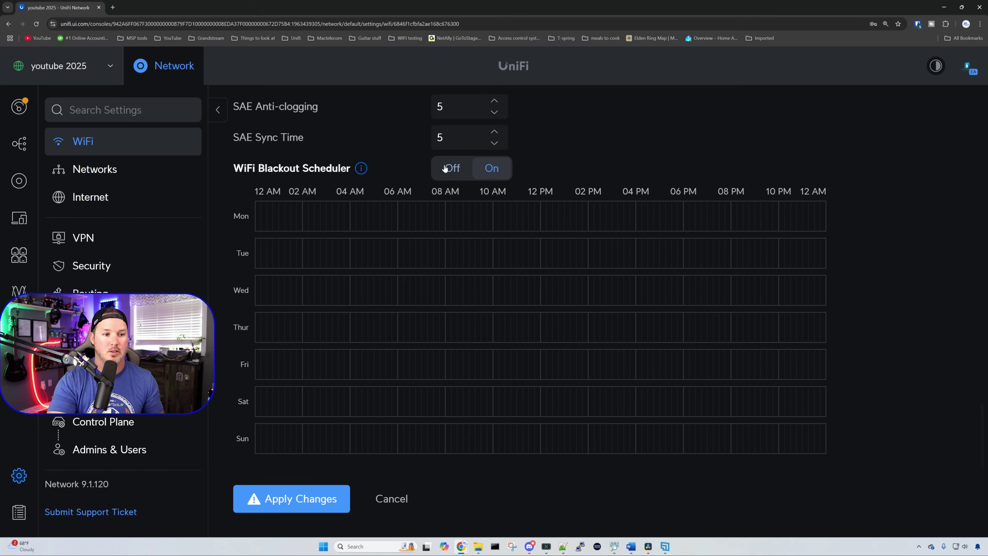
Step: Draw weekday blackout blocks for 12:00–8:00 AM and 8:00–11:59 PM, then apply the schedule
{"action": "mouse_move", "coordinate": [360, 168]}
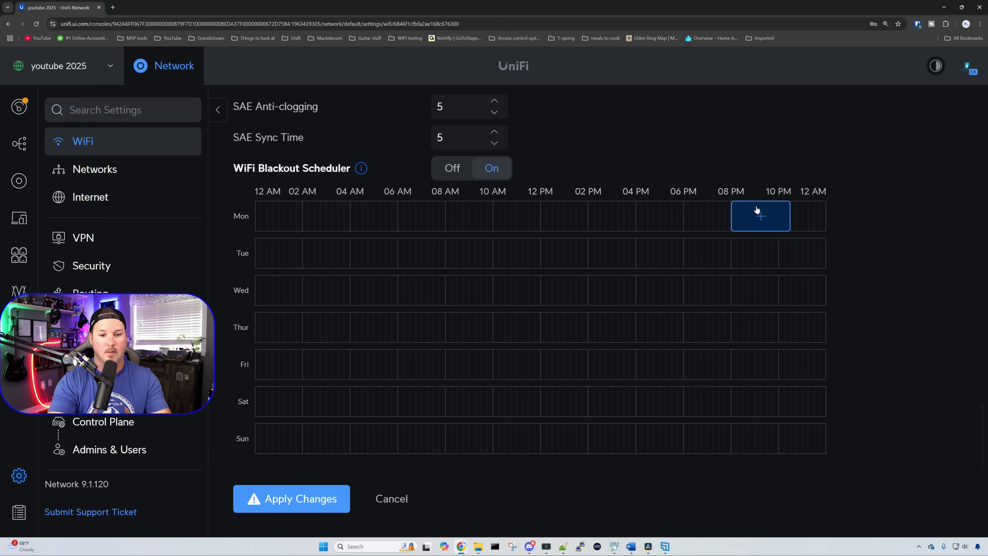
{"action": "left_click", "coordinate": [747, 214]}
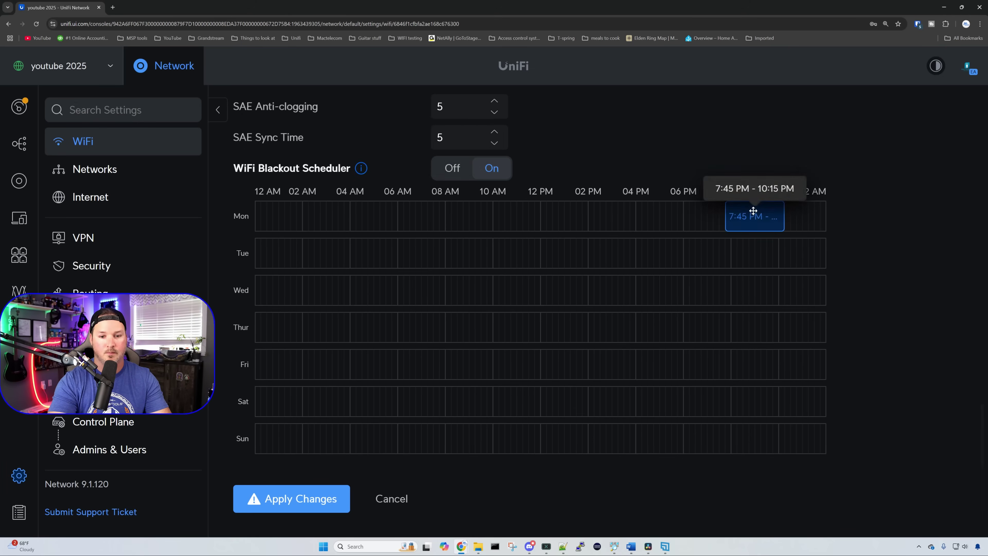
{"action": "mouse_move", "coordinate": [783, 213]}
{"action": "left_mouse_down"}
{"action": "mouse_move", "coordinate": [854, 214]}
{"action": "mouse_move", "coordinate": [783, 215]}
{"action": "left_mouse_up"}
{"action": "left_click", "coordinate": [262, 212]}
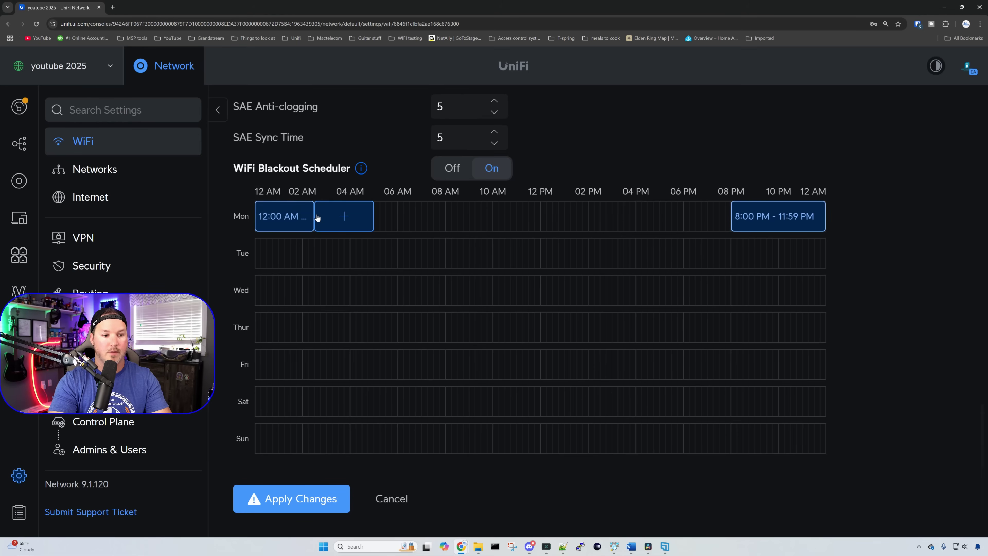
{"action": "left_click_drag", "start_coordinate": [315, 215], "coordinate": [444, 214]}
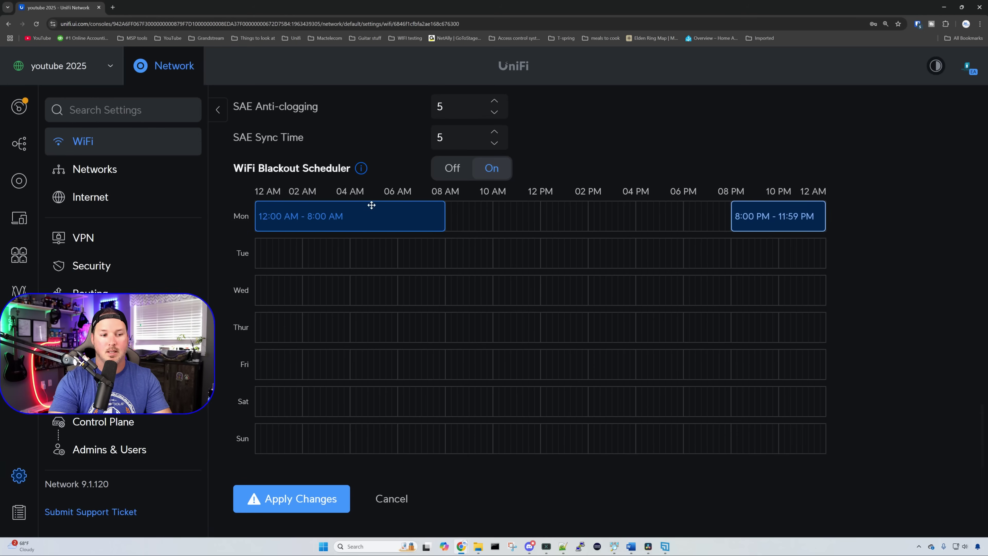
{"action": "left_click", "coordinate": [269, 256]}
{"action": "left_click_drag", "start_coordinate": [314, 252], "coordinate": [445, 251]}
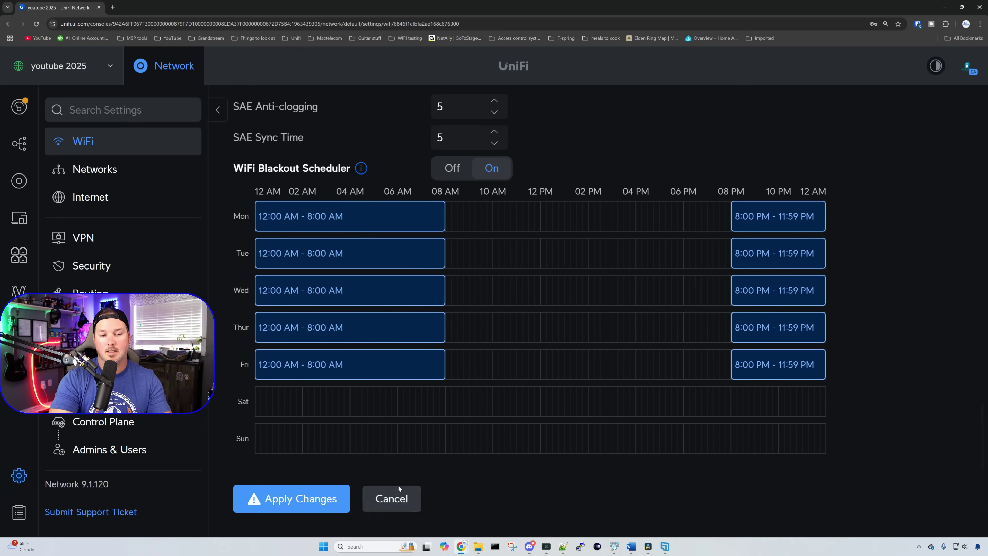
{"action": "left_click", "coordinate": [330, 501]}
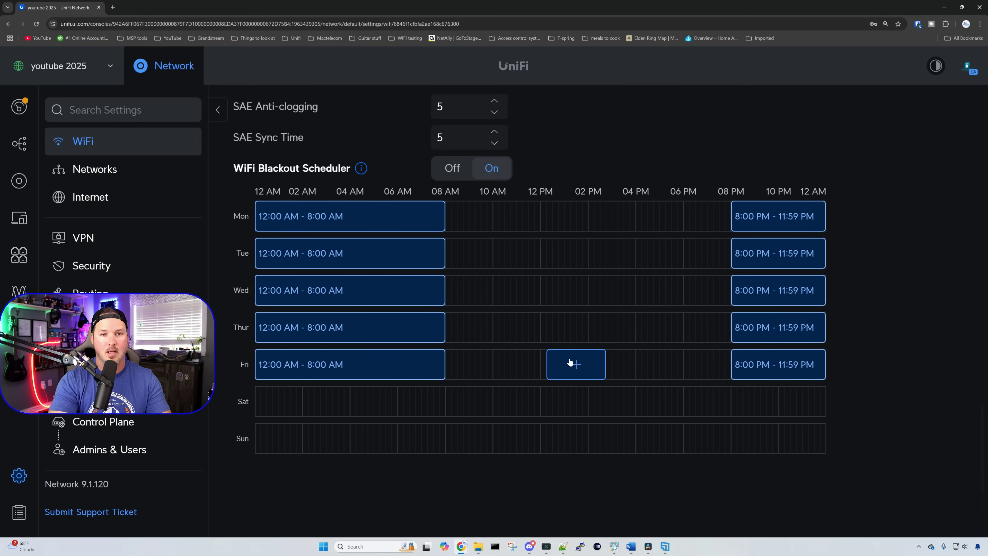
Step: Enable WiFi Speed Limit and create a 'Kids wifi' profile with 40 Mbps download and upload
{"action": "scroll", "coordinate": [570, 361], "scroll_direction": "up", "scroll_amount": 7}
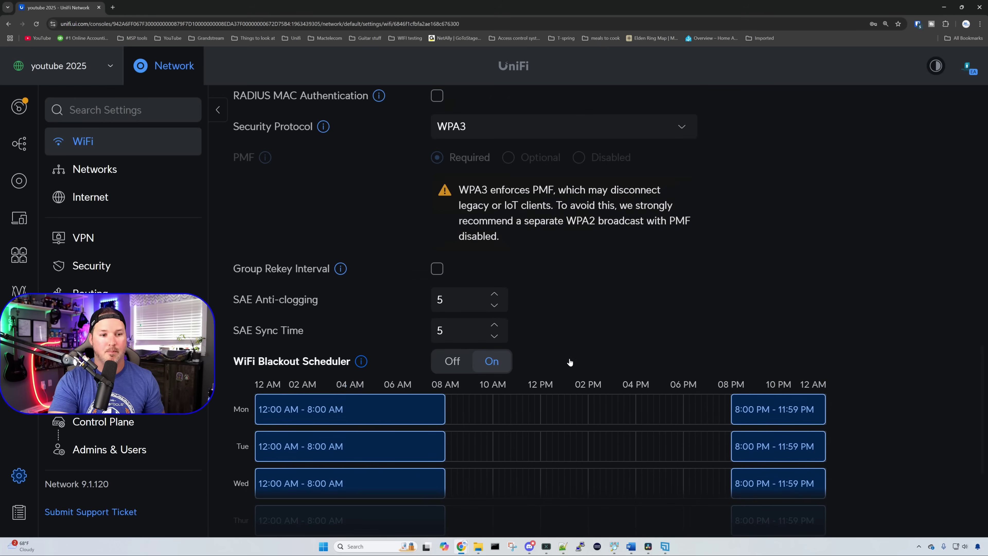
{"action": "scroll", "coordinate": [569, 361], "scroll_direction": "up", "scroll_amount": 5}
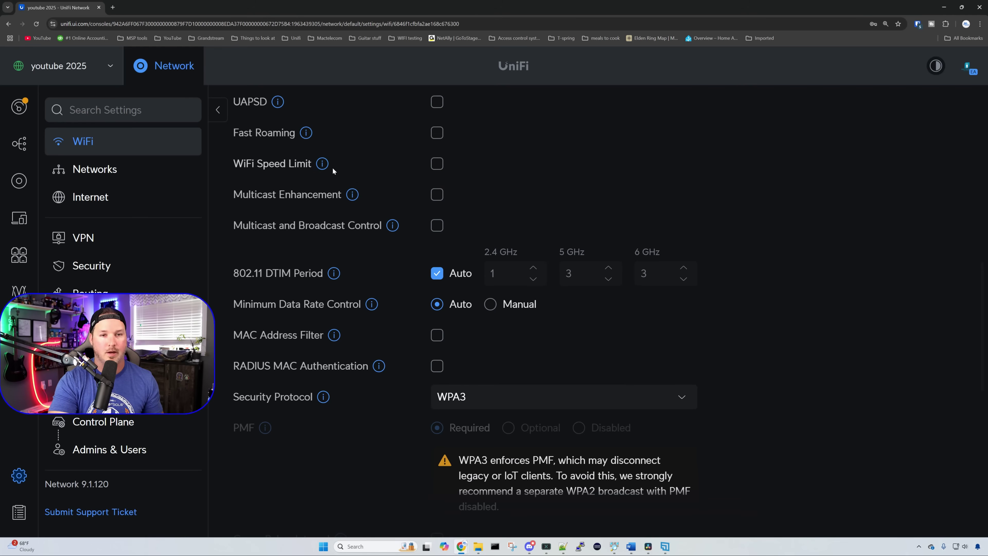
{"action": "left_click", "coordinate": [438, 165]}
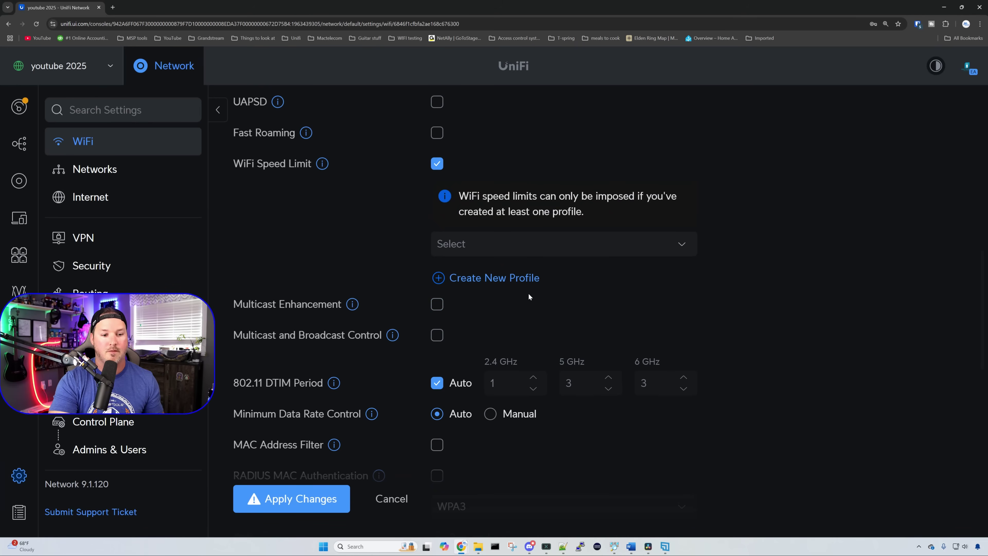
{"action": "left_click", "coordinate": [526, 278]}
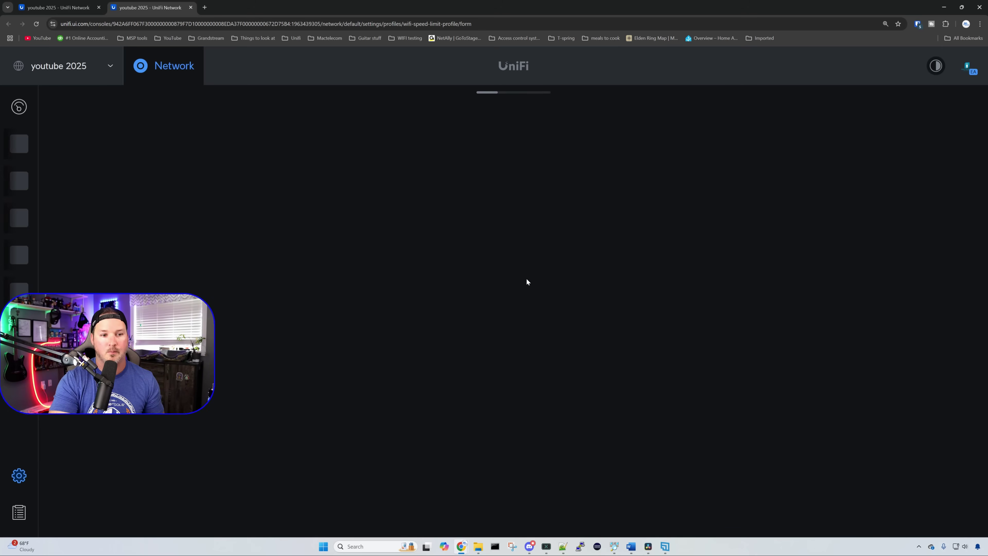
{"action": "type", "text": "Kids wifi"}
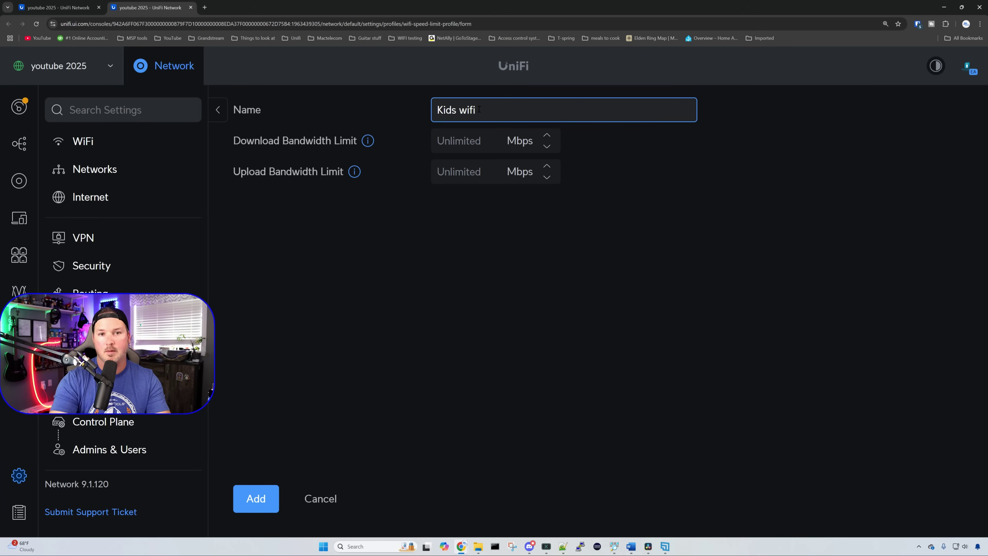
{"action": "left_click", "coordinate": [467, 140]}
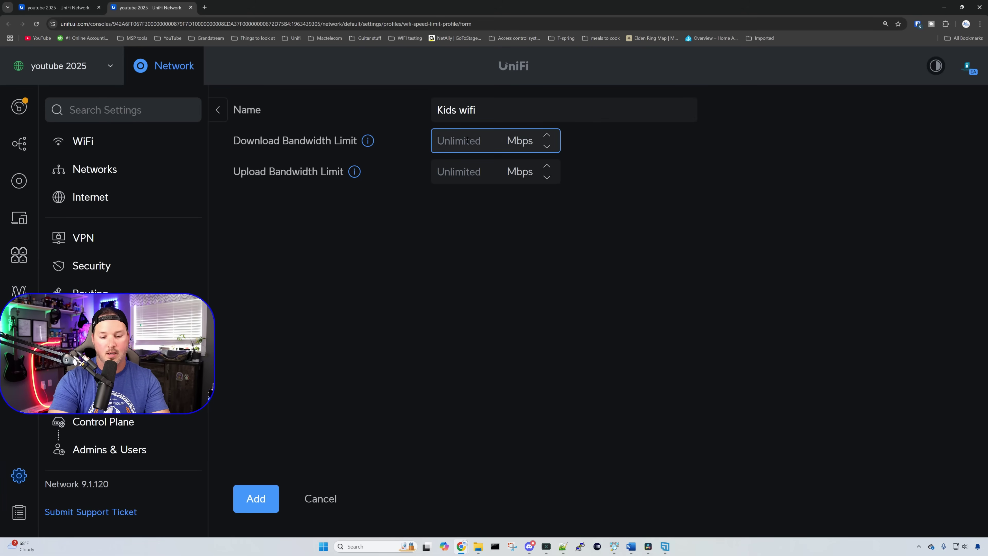
{"action": "type", "text": "40"}
{"action": "left_click", "coordinate": [475, 168]}
{"action": "type", "text": "40"}
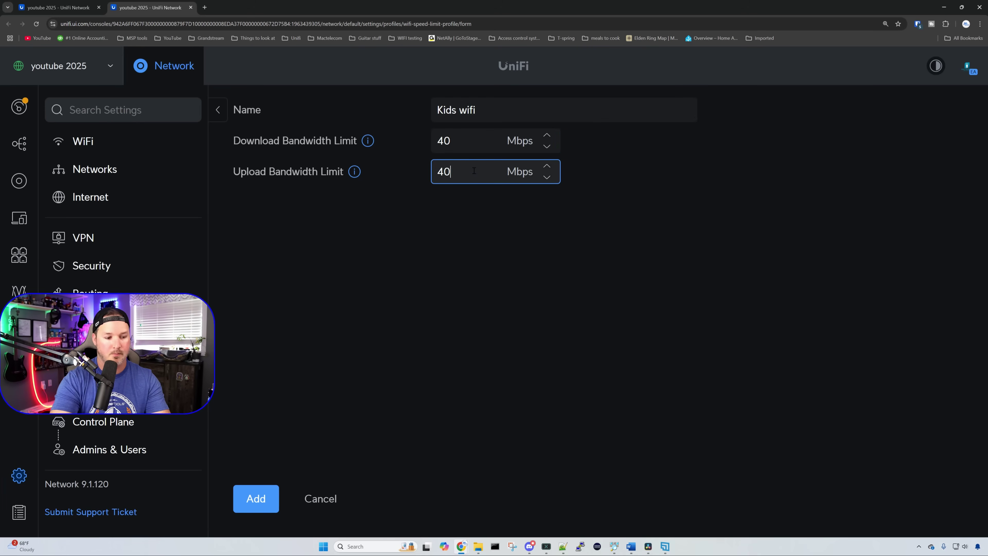
{"action": "left_click", "coordinate": [257, 498]}
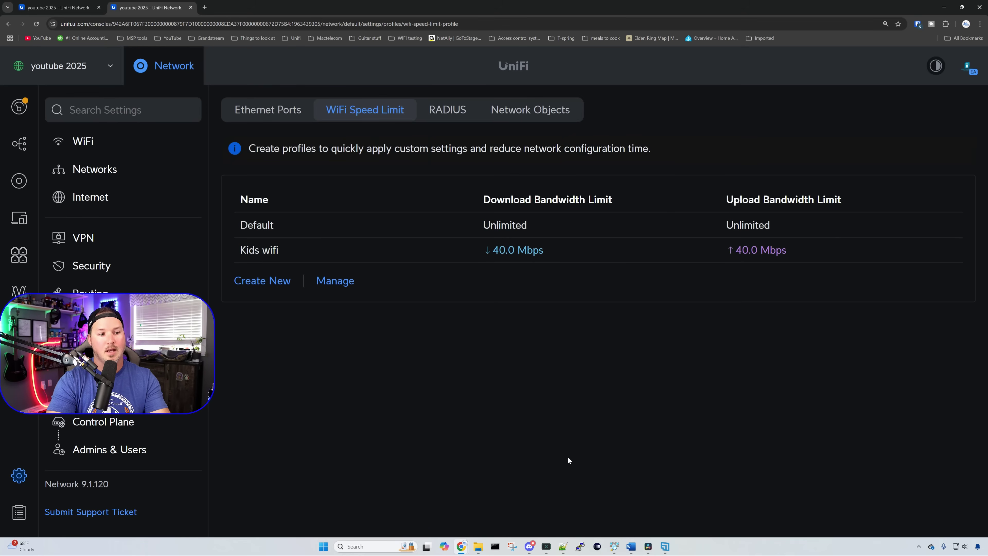
{"action": "left_click", "coordinate": [126, 154]}
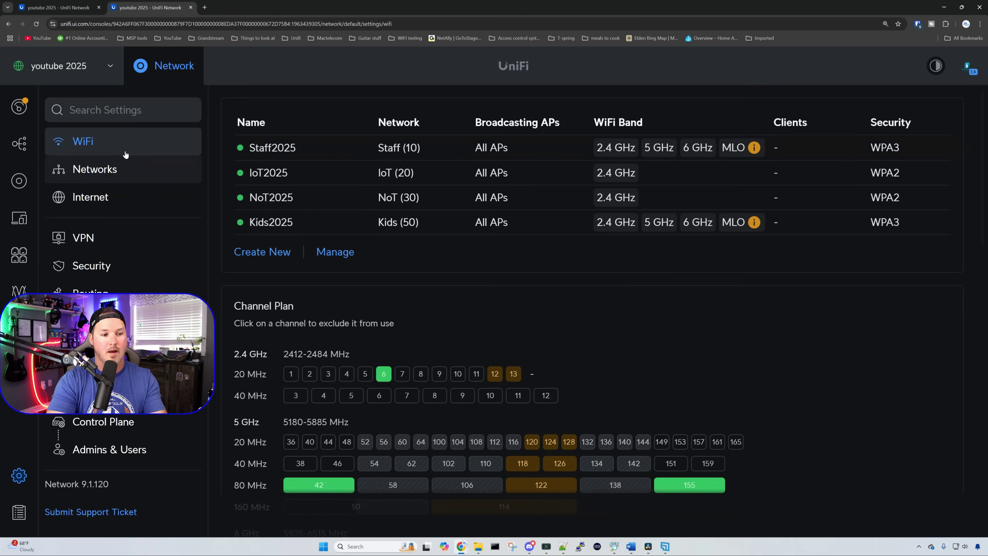
Step: Turn on WiFi Speed Limit for Kids2025 with the 'Kids wifi' profile and save the changes
{"action": "left_click", "coordinate": [304, 230]}
{"action": "scroll", "coordinate": [538, 271], "scroll_direction": "down", "scroll_amount": 9}
{"action": "scroll", "coordinate": [539, 271], "scroll_direction": "down", "scroll_amount": 4}
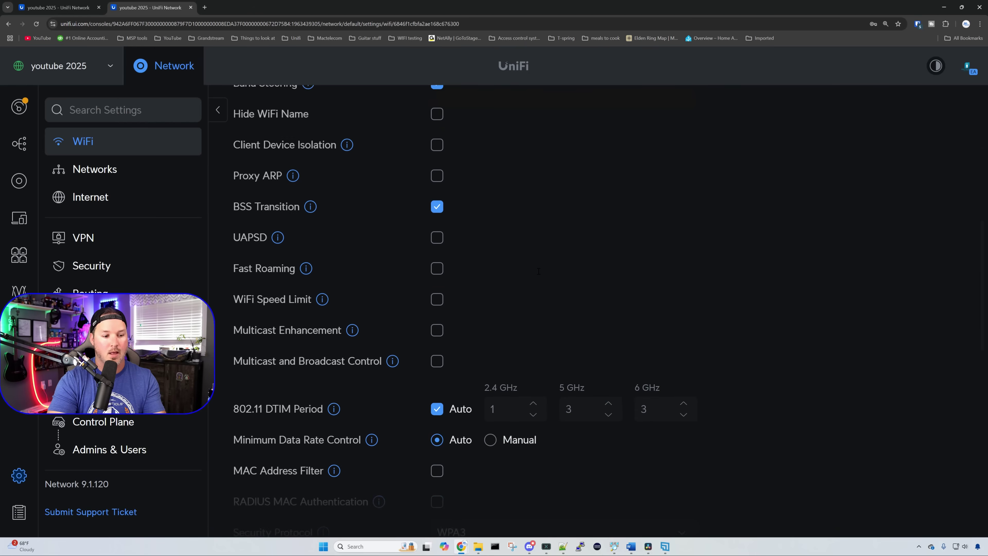
{"action": "left_click", "coordinate": [437, 226]}
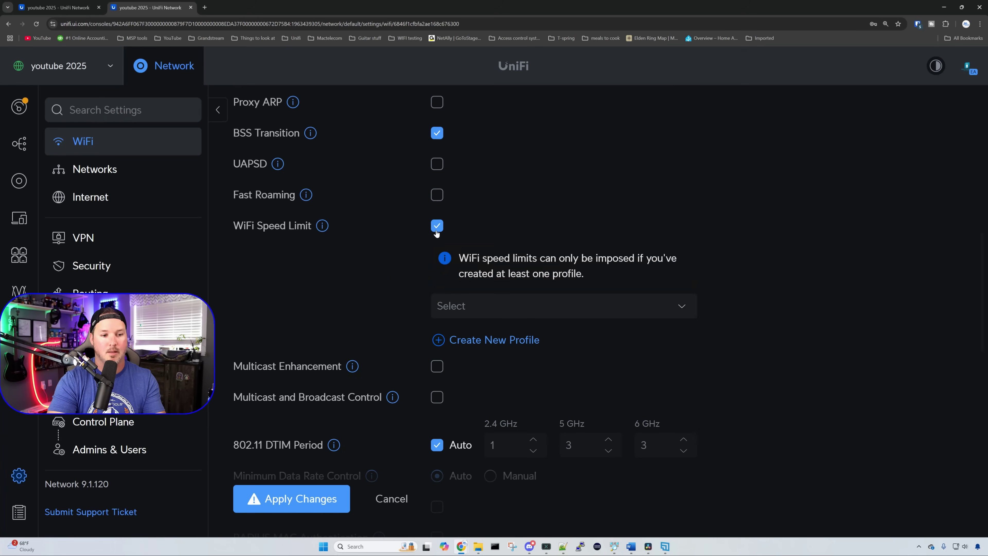
{"action": "left_click", "coordinate": [536, 307]}
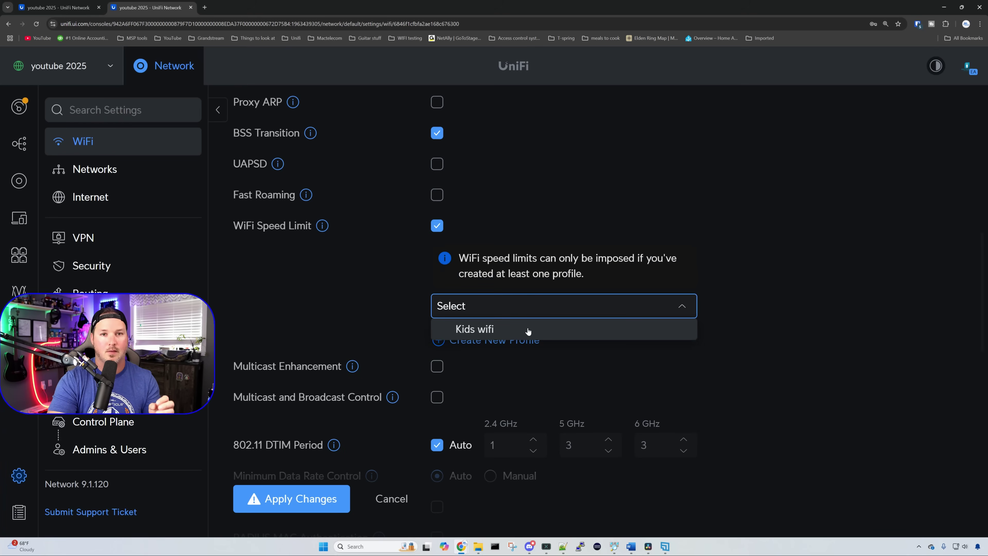
{"action": "left_click", "coordinate": [529, 330]}
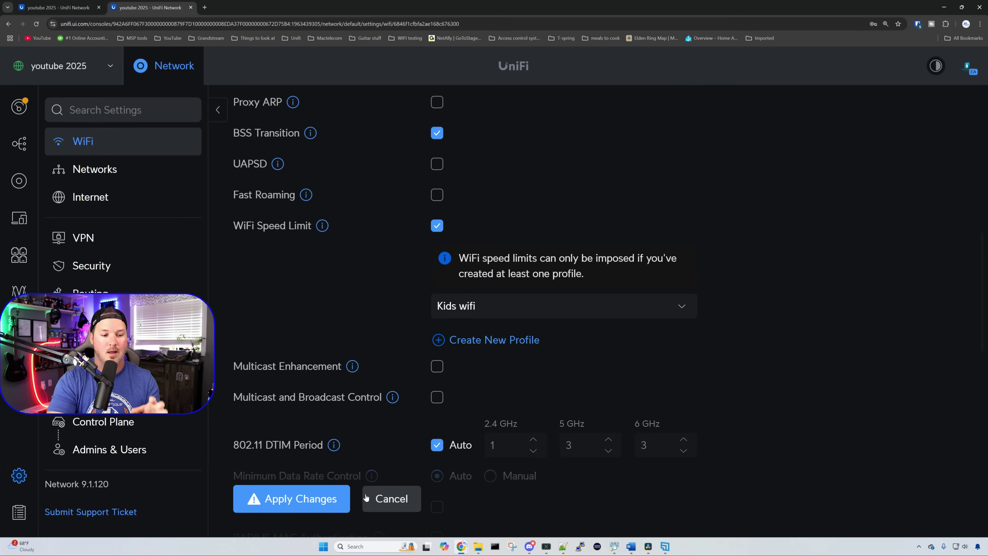
{"action": "left_click", "coordinate": [333, 501]}
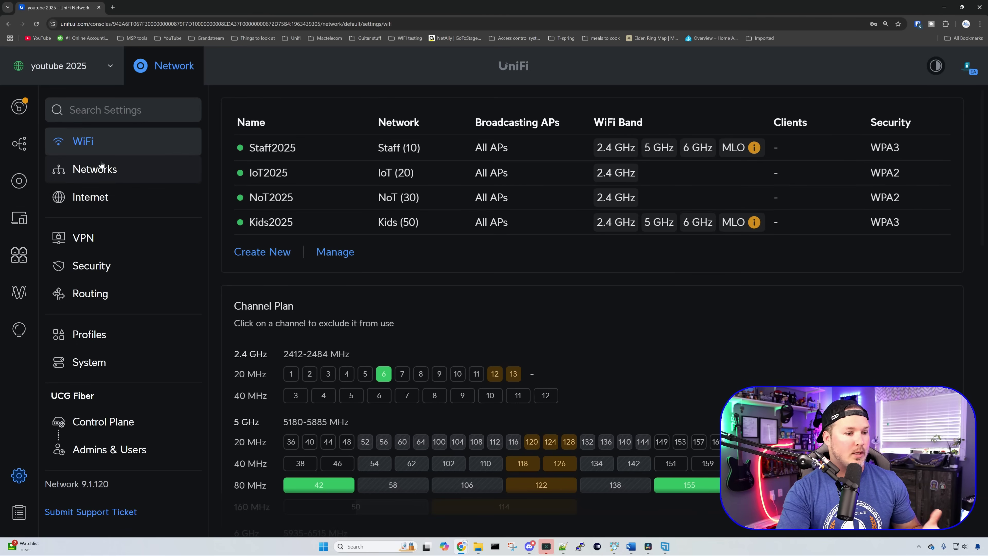
{"action": "left_click", "coordinate": [102, 169]}
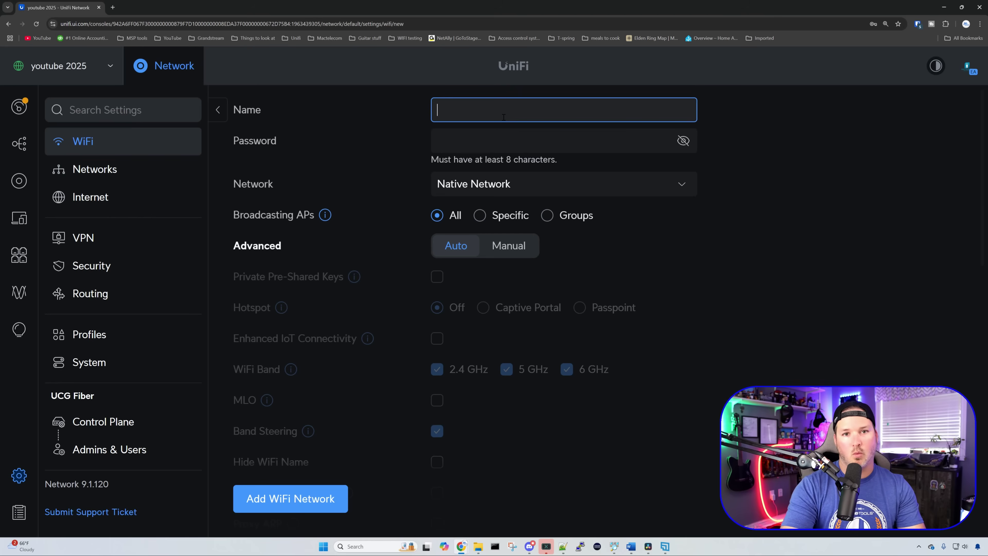
Step: Name the WiFi PPSK, drop the 6 GHz band, use WPA2, and enable Private Pre-Shared Keys
{"action": "type", "text": "PPSK"}
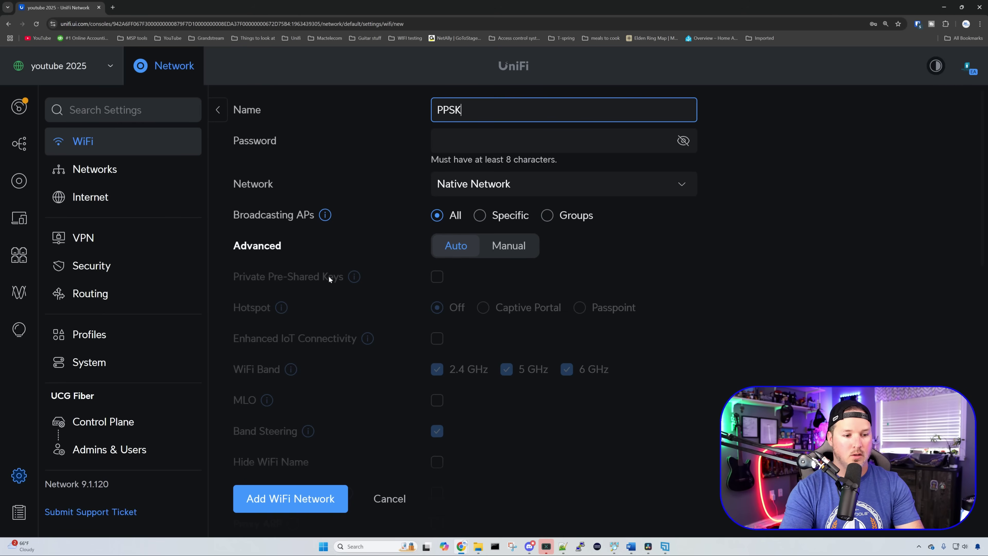
{"action": "left_click", "coordinate": [517, 251]}
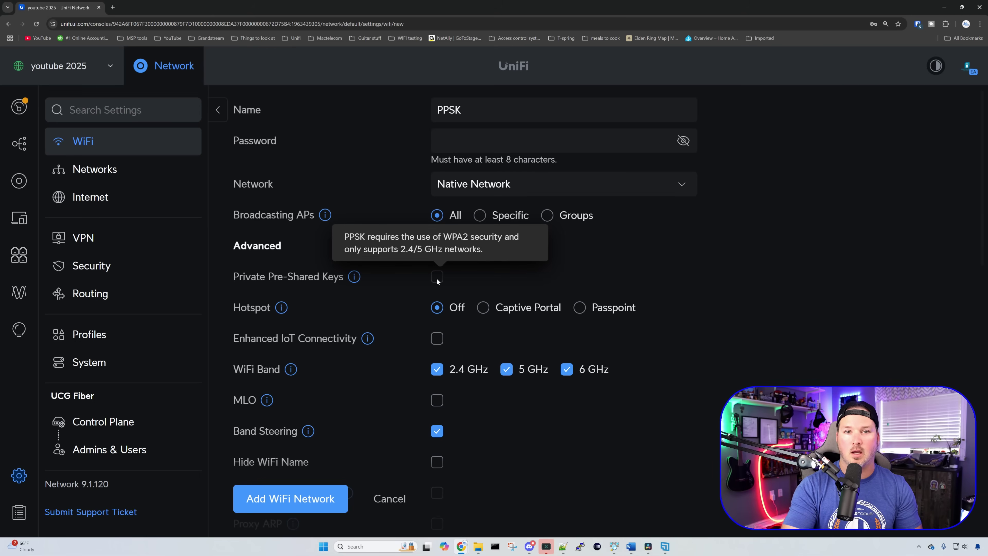
{"action": "left_click", "coordinate": [566, 369]}
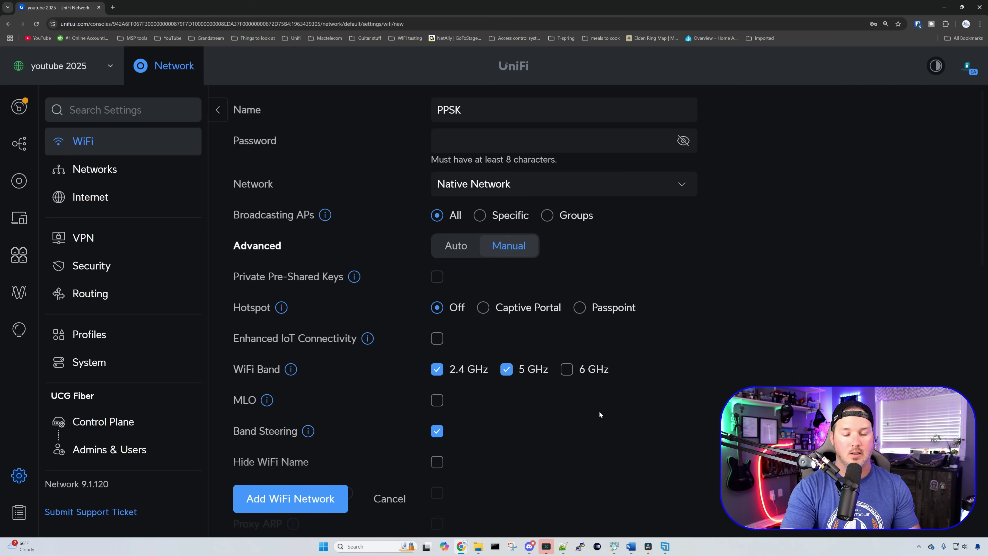
{"action": "scroll", "coordinate": [599, 414], "scroll_direction": "down", "scroll_amount": 10}
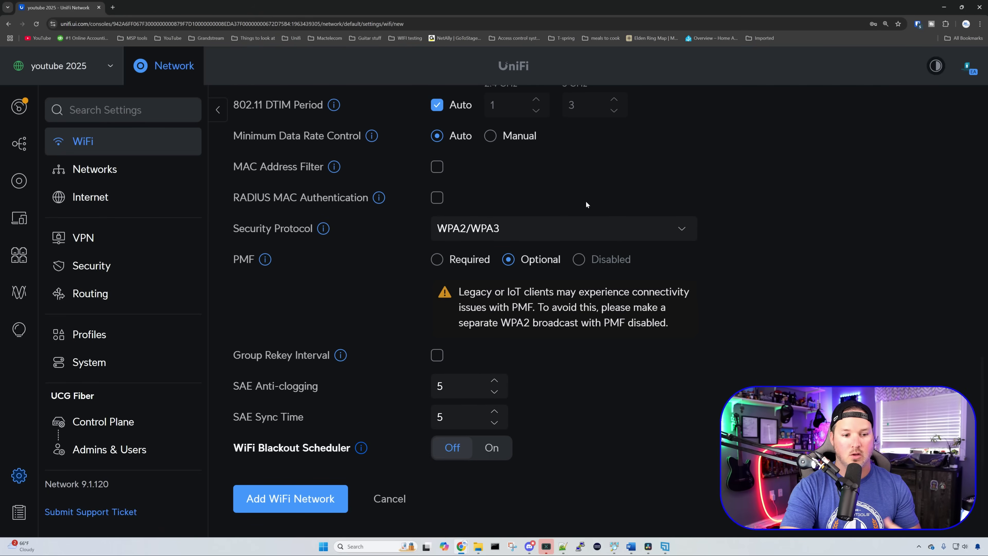
{"action": "left_click", "coordinate": [593, 231]}
{"action": "left_click", "coordinate": [532, 273]}
{"action": "scroll", "coordinate": [561, 299], "scroll_direction": "up", "scroll_amount": 10}
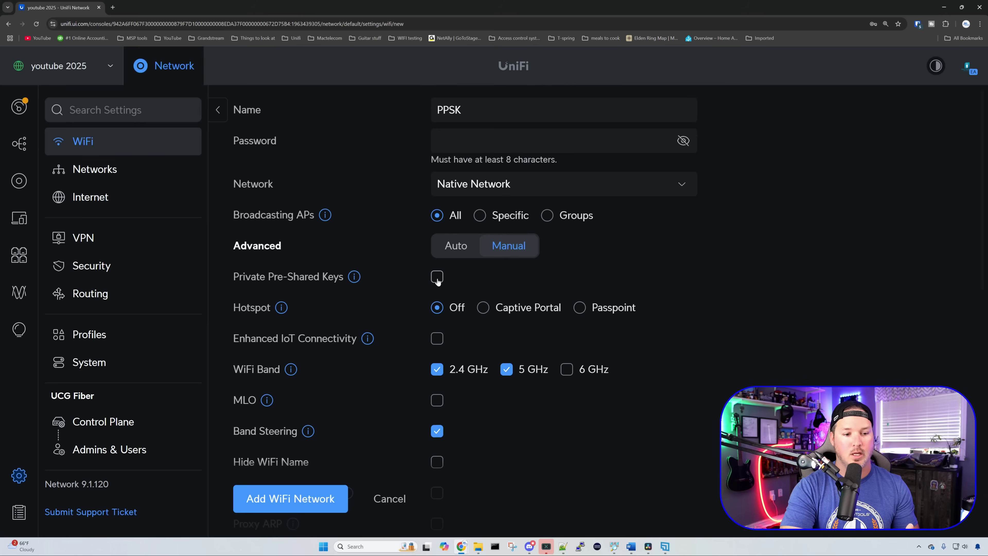
{"action": "left_click", "coordinate": [437, 277]}
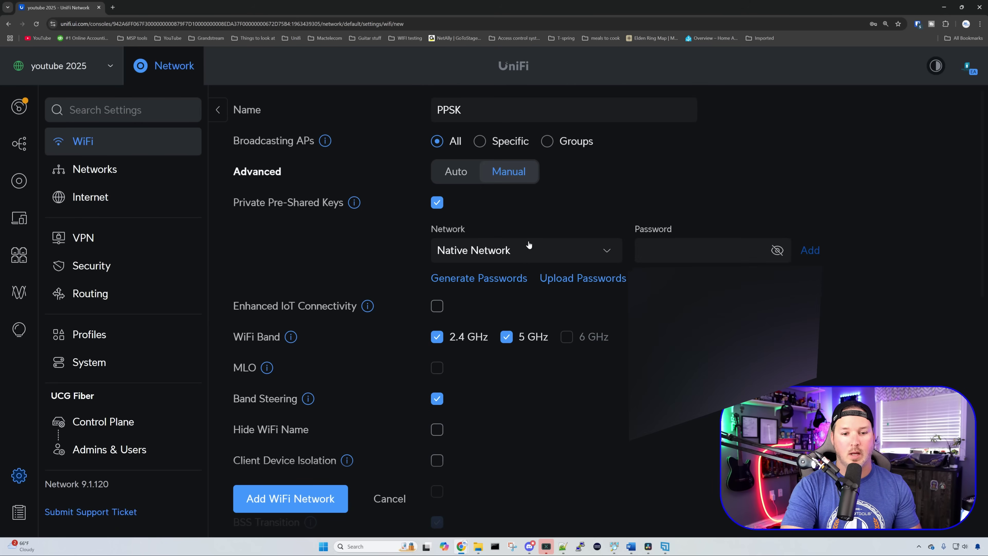
Step: Add private keys for Native Network and for the Staff network (VLAN 10)
{"action": "left_click", "coordinate": [658, 253]}
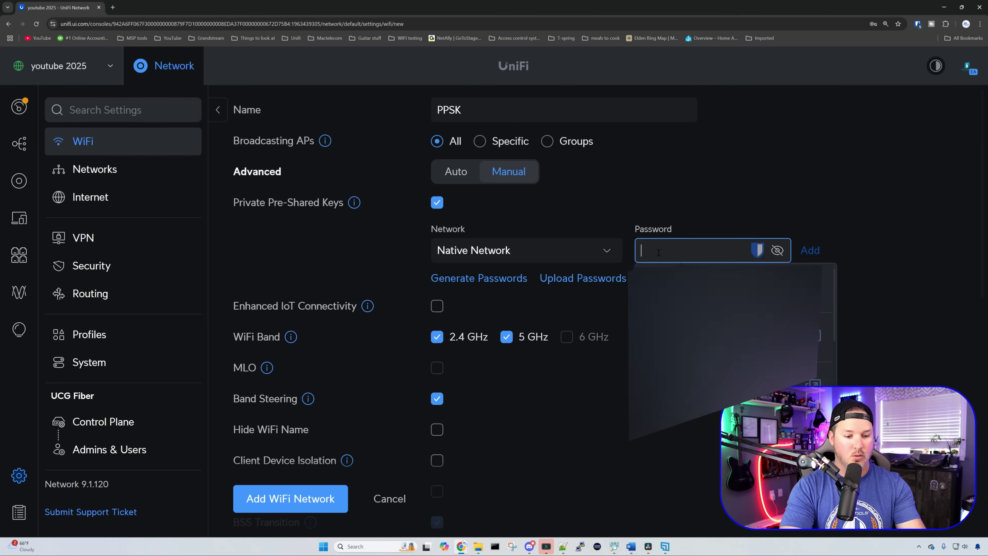
{"action": "type", "text": "pa"}
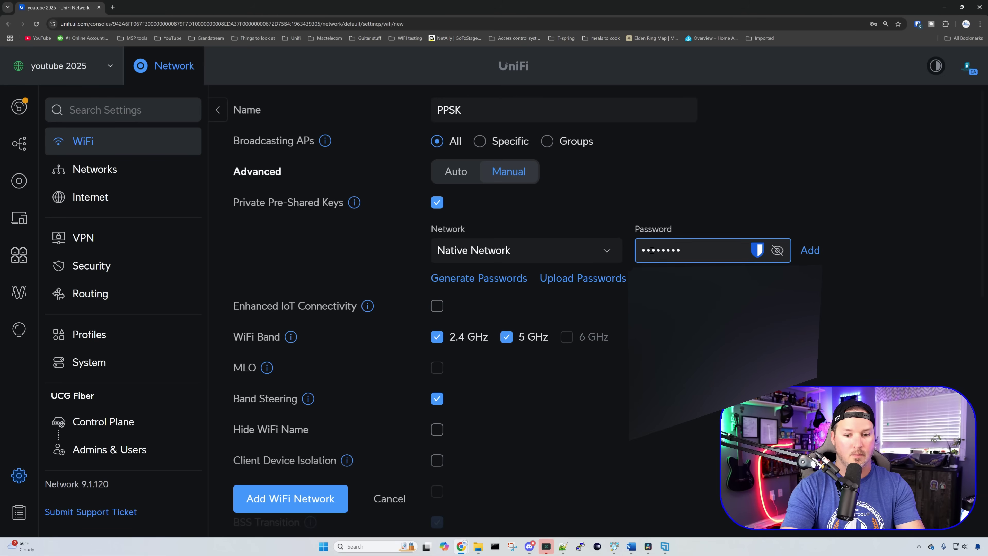
{"action": "left_click", "coordinate": [810, 251]}
{"action": "left_click", "coordinate": [583, 250]}
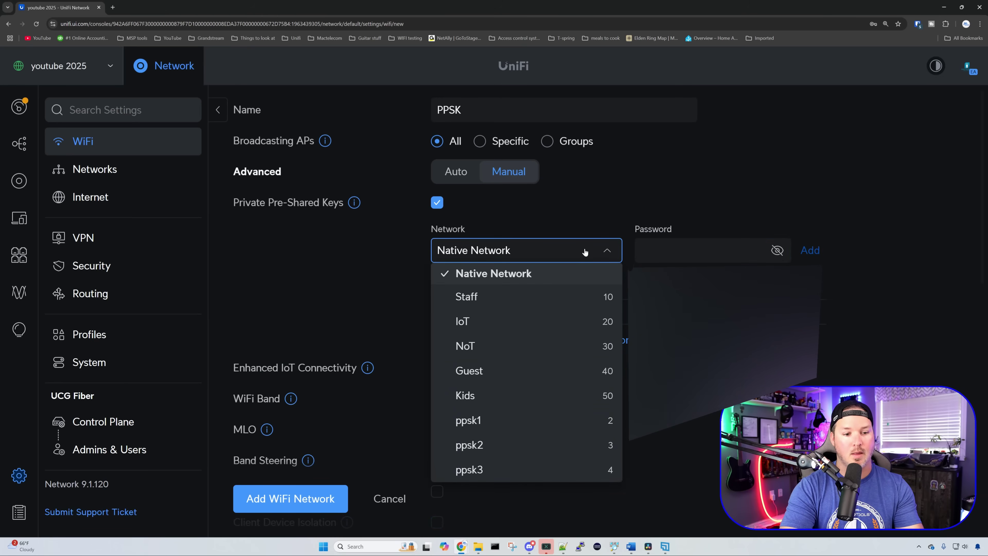
{"action": "left_click", "coordinate": [565, 293]}
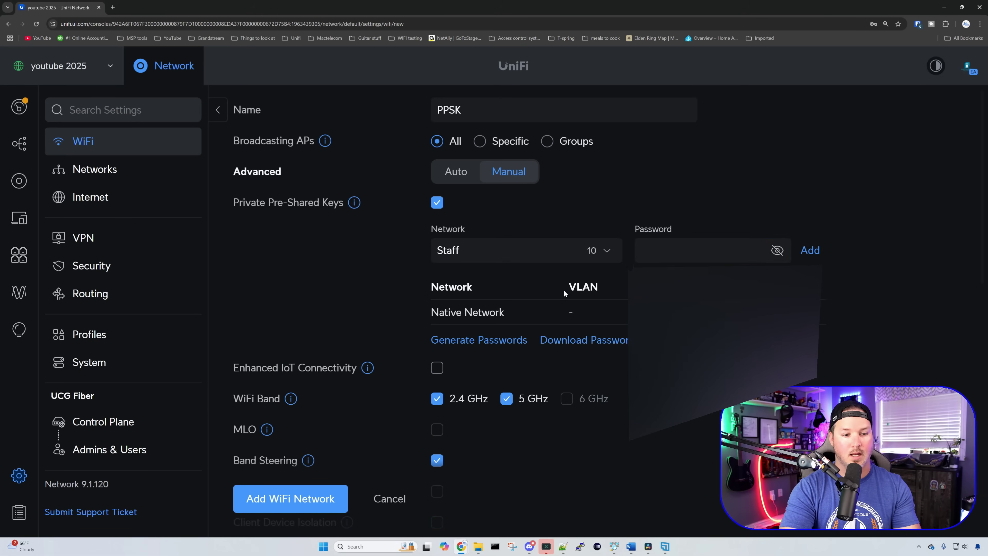
{"action": "left_click", "coordinate": [694, 257]}
{"action": "type", "text": "St"}
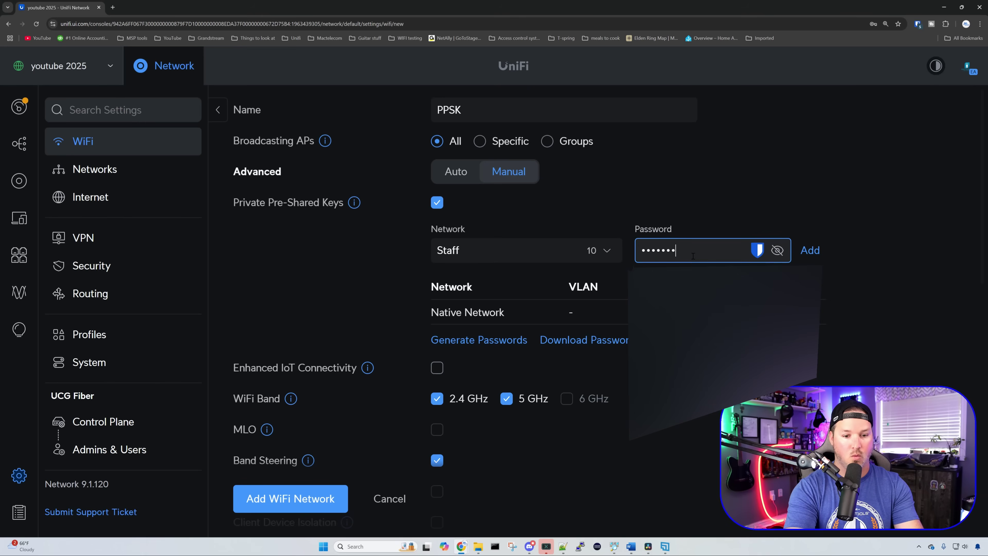
{"action": "left_click", "coordinate": [796, 255]}
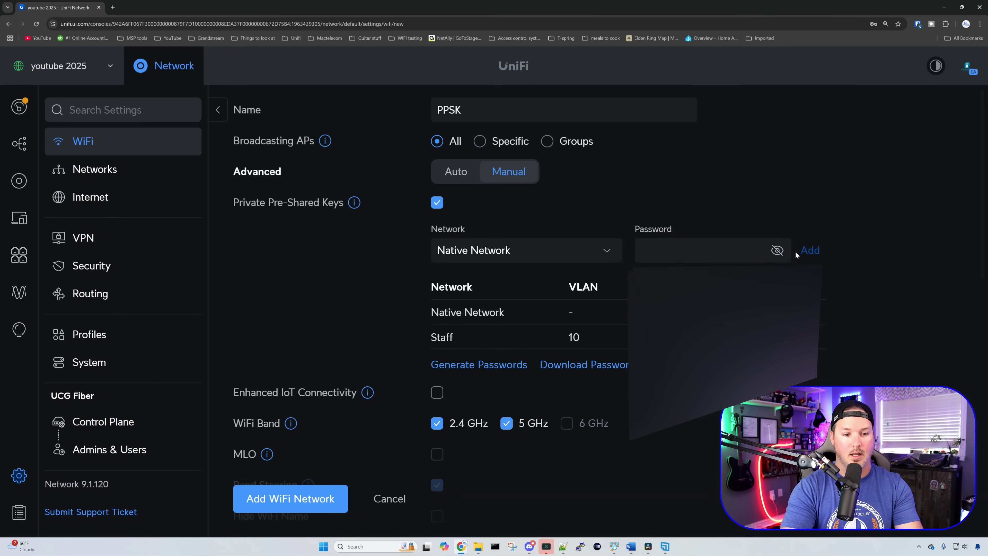
Step: Add keys for ppsk1 (VLAN 2) and ppsk2 (VLAN 3), then save the PPSK WiFi network
{"action": "left_click", "coordinate": [607, 259]}
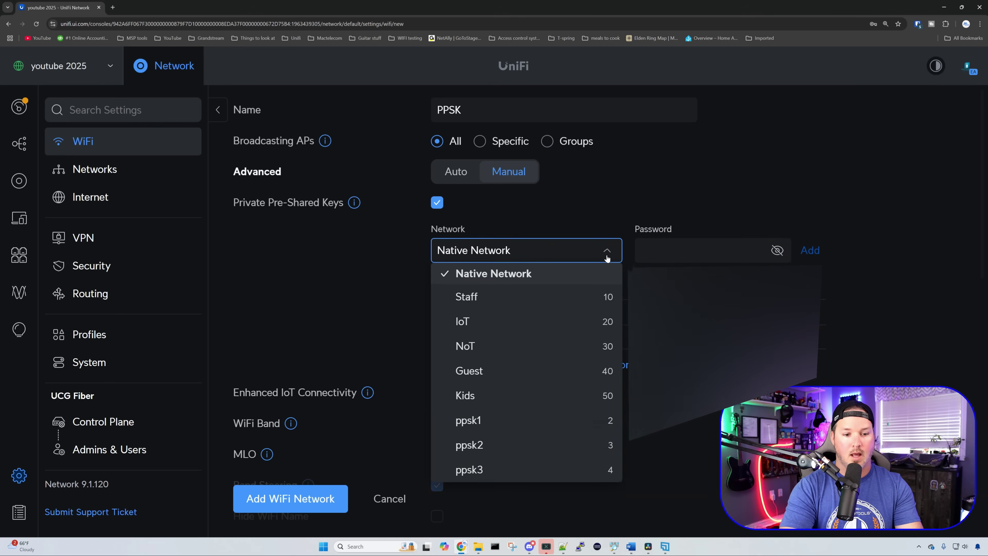
{"action": "left_click", "coordinate": [522, 422]}
{"action": "left_click", "coordinate": [667, 255]}
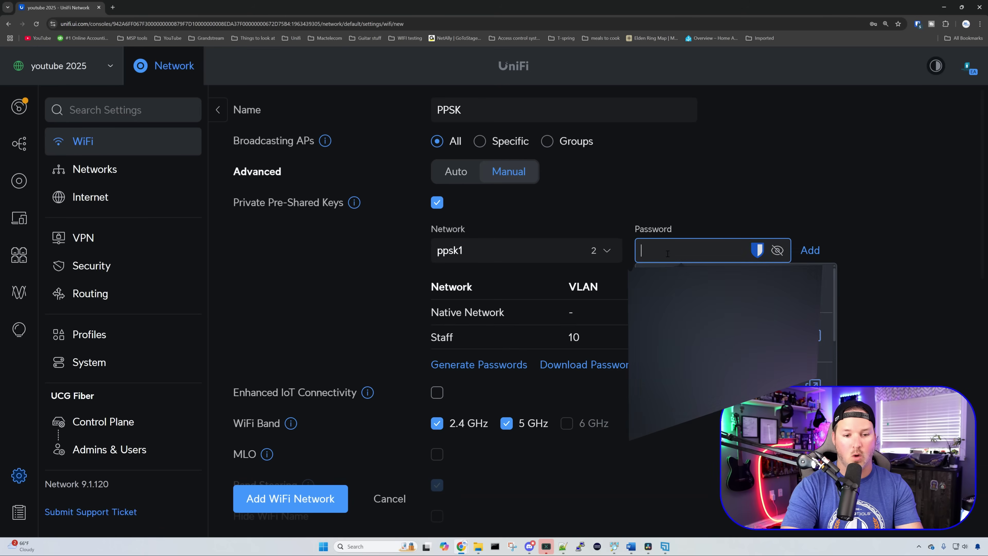
{"action": "type", "text": "123"}
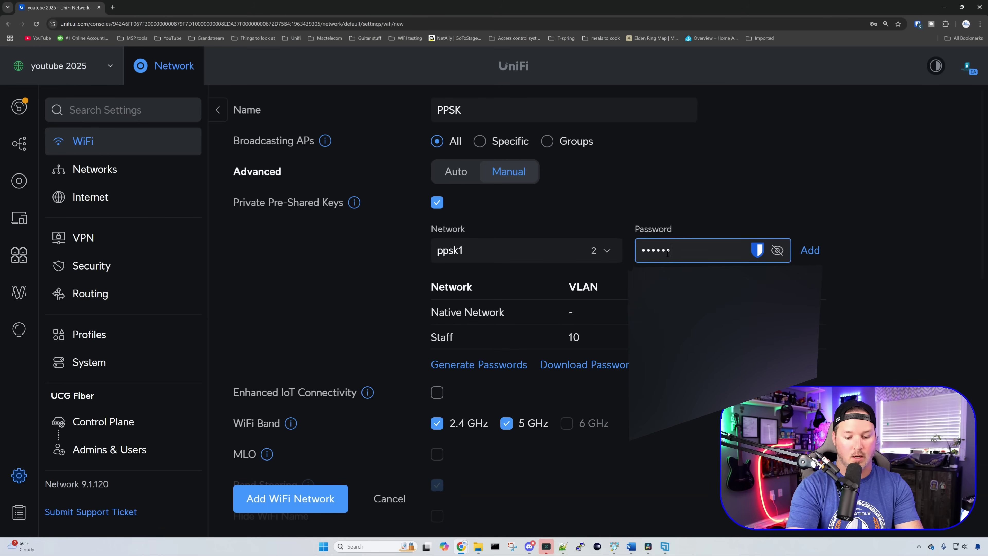
{"action": "left_click", "coordinate": [810, 250]}
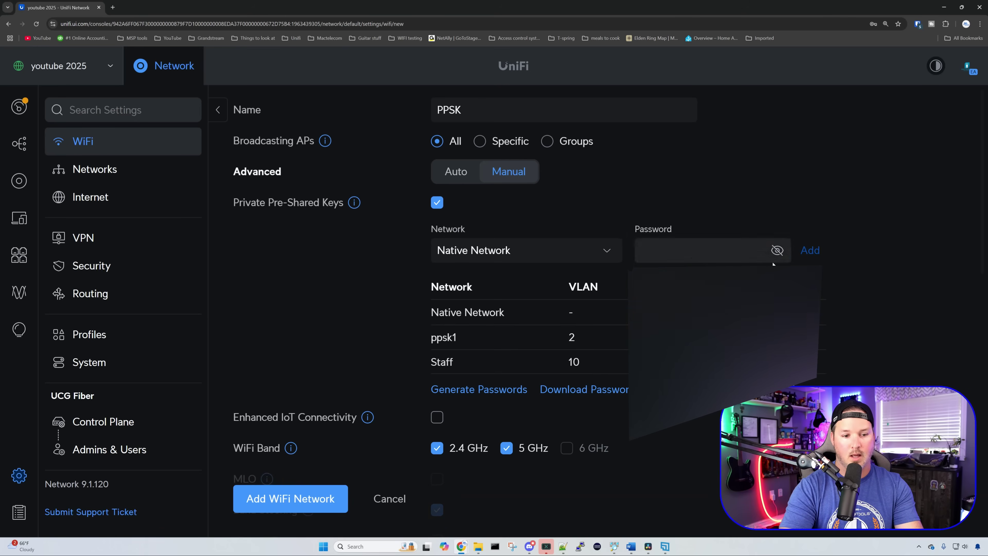
{"action": "left_click", "coordinate": [609, 255]}
{"action": "left_click", "coordinate": [501, 443]}
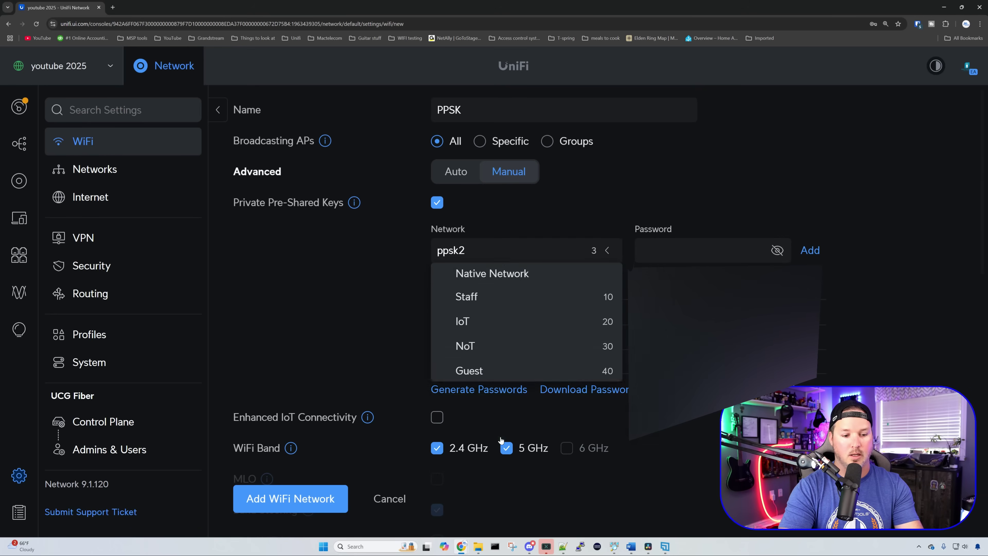
{"action": "left_click", "coordinate": [666, 253]}
{"action": "type", "text": "pa"}
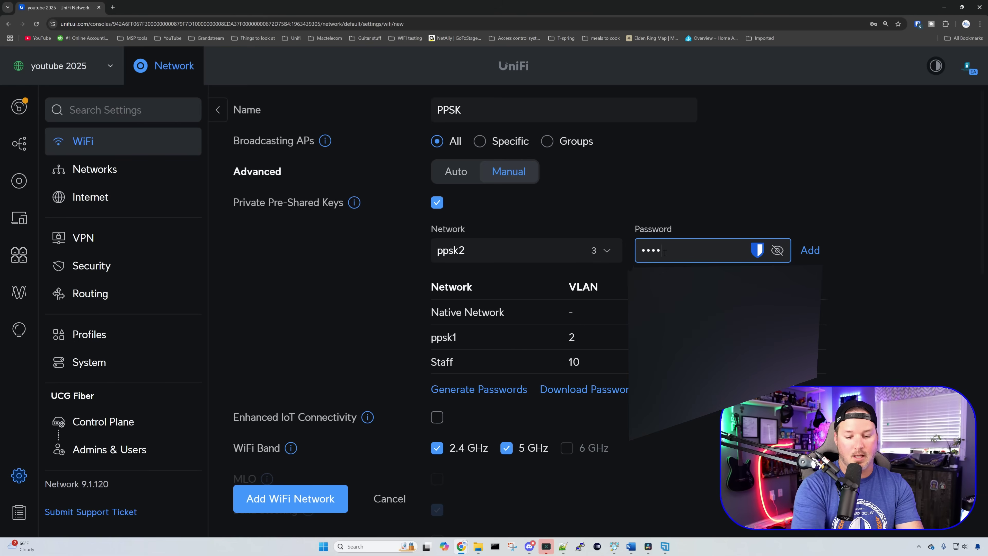
{"action": "left_click", "coordinate": [810, 251]}
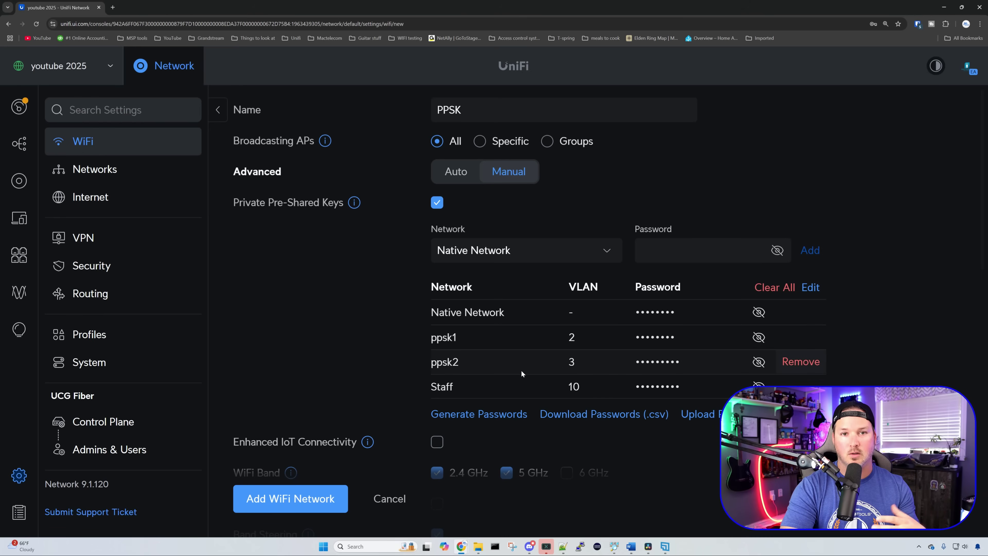
{"action": "left_click", "coordinate": [308, 496]}
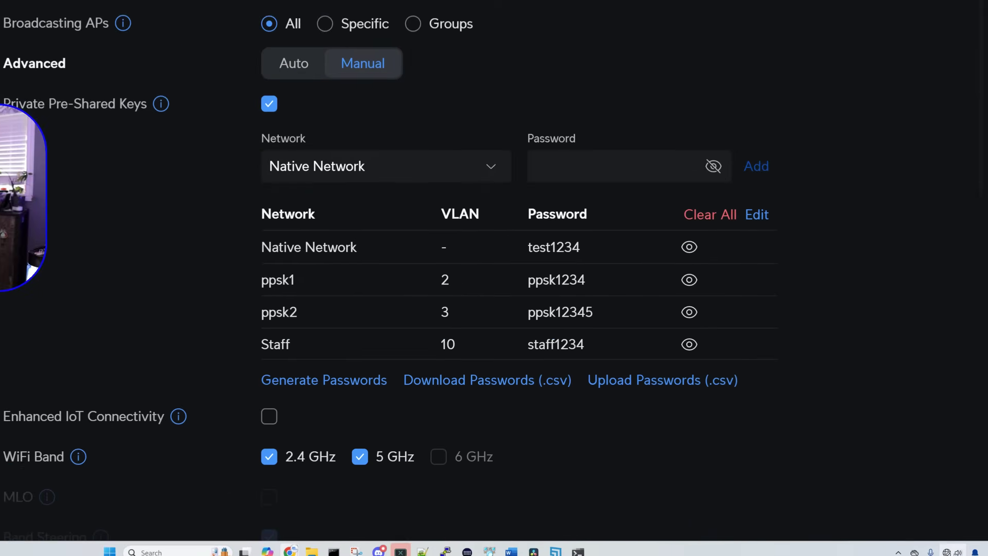
Step: Connect the laptop to the PPSK Wi-Fi using the Native Network key
{"action": "left_click", "coordinate": [952, 551]}
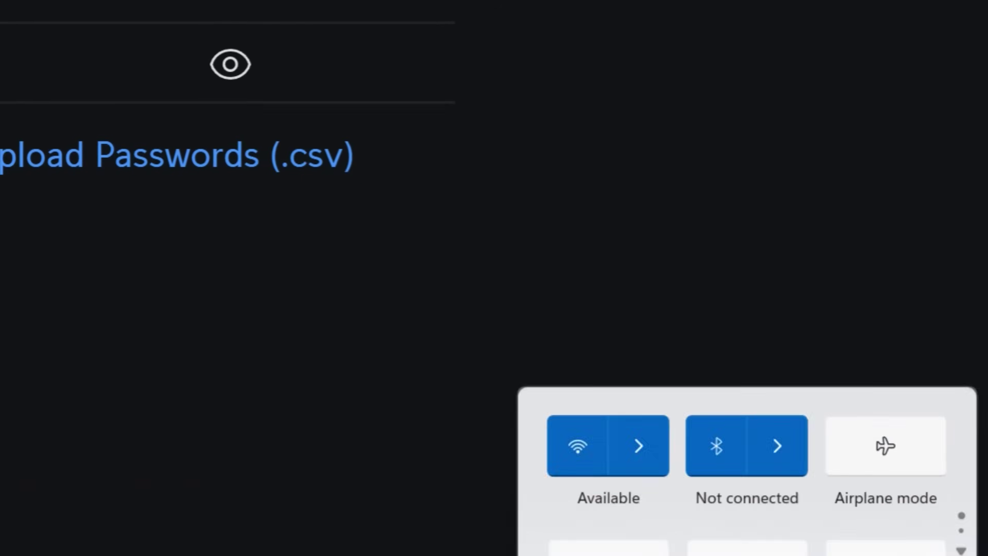
{"action": "left_click", "coordinate": [851, 393]}
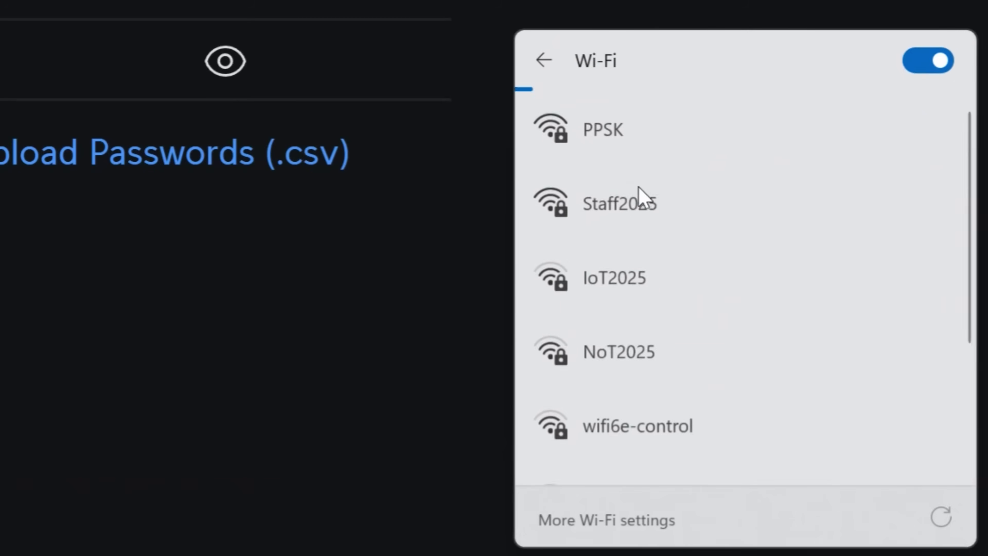
{"action": "left_click", "coordinate": [630, 138]}
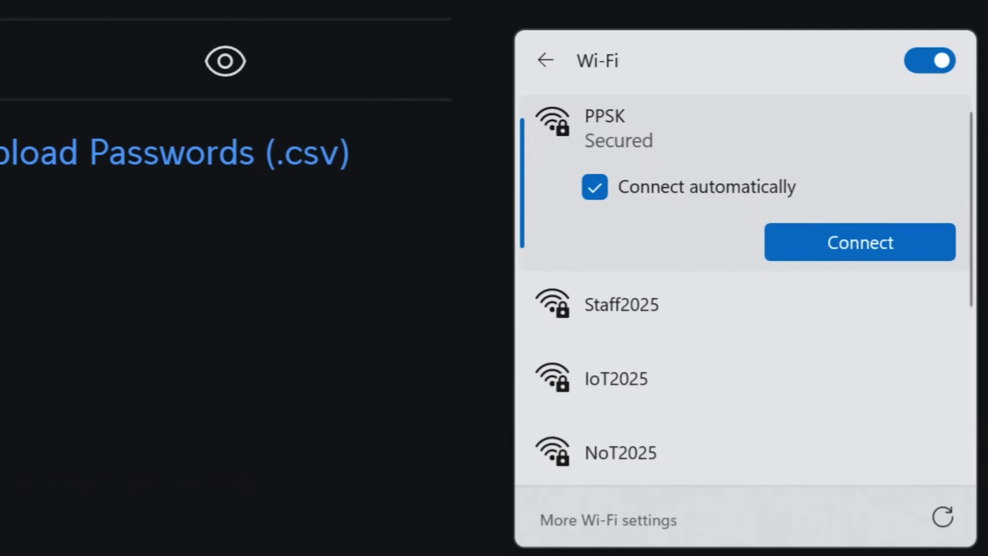
{"action": "left_click", "coordinate": [834, 243]}
{"action": "type", "text": "••••••••"}
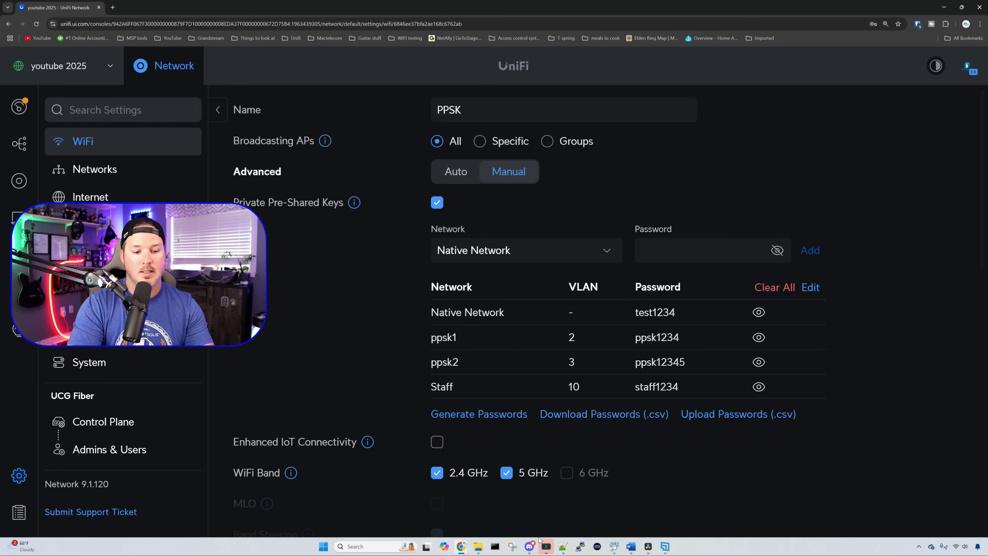
Step: Run ipconfig in Command Prompt to confirm the address 10.10.1.54, then close it
{"action": "left_click", "coordinate": [544, 545]}
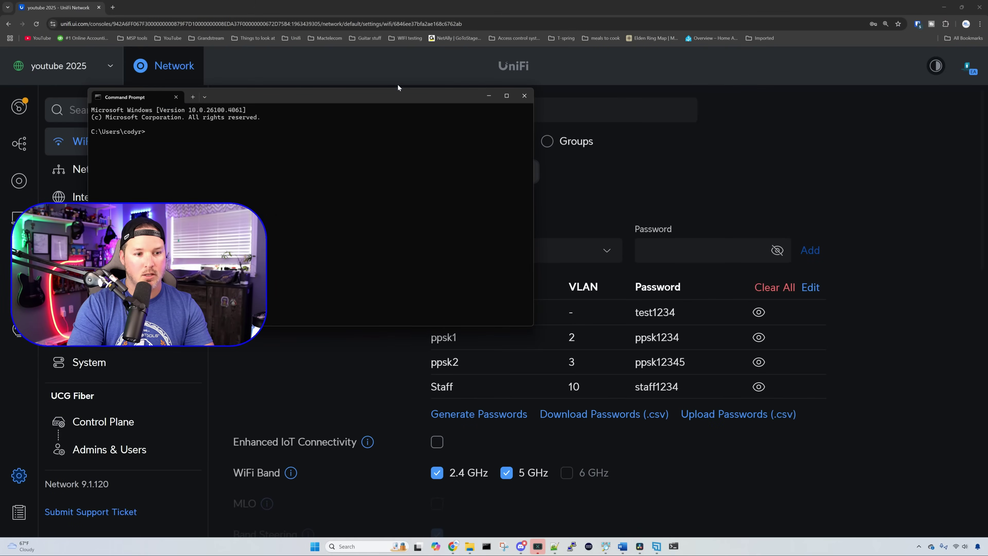
{"action": "left_click_drag", "start_coordinate": [400, 92], "coordinate": [671, 119]}
{"action": "type", "text": "ipconfig"}
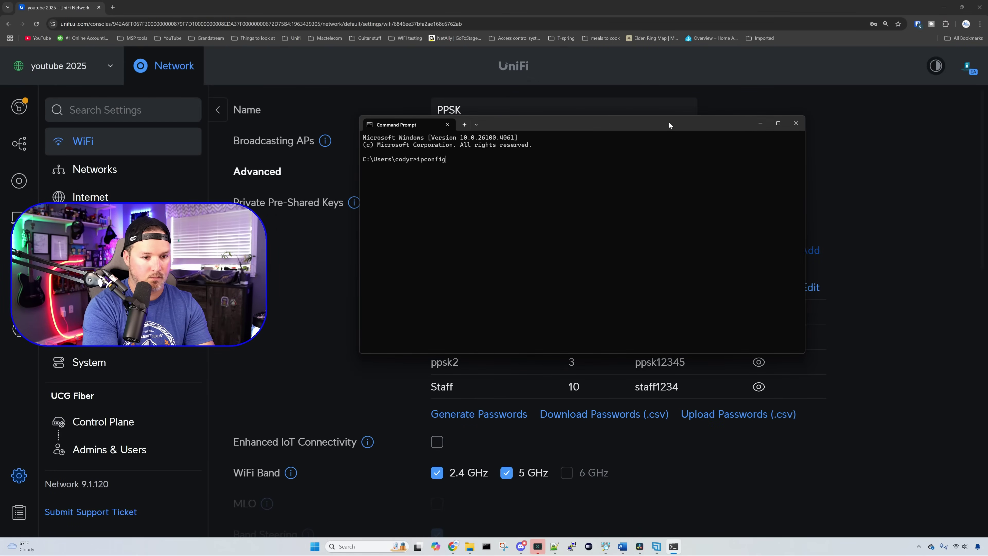
{"action": "key", "text": "Return"}
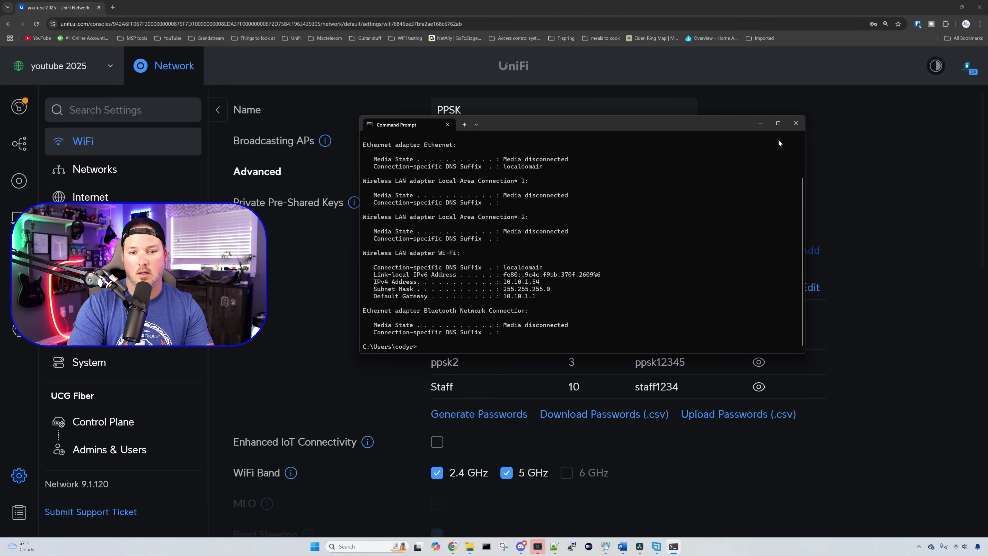
{"action": "left_click", "coordinate": [796, 123]}
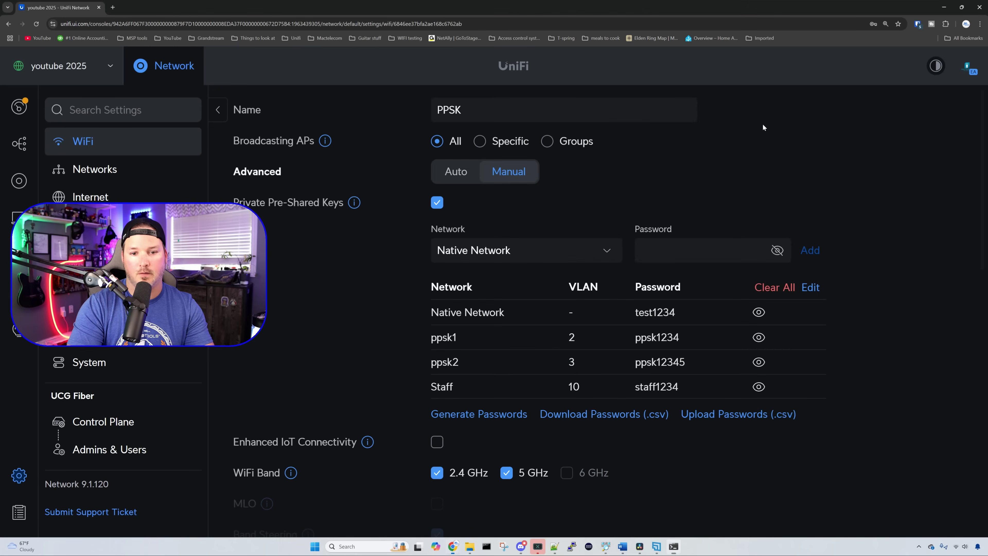
Step: Connect the laptop to the PPSK Wi-Fi network with its Wi-Fi password
{"action": "left_click", "coordinate": [955, 546]}
{"action": "left_click", "coordinate": [887, 421]}
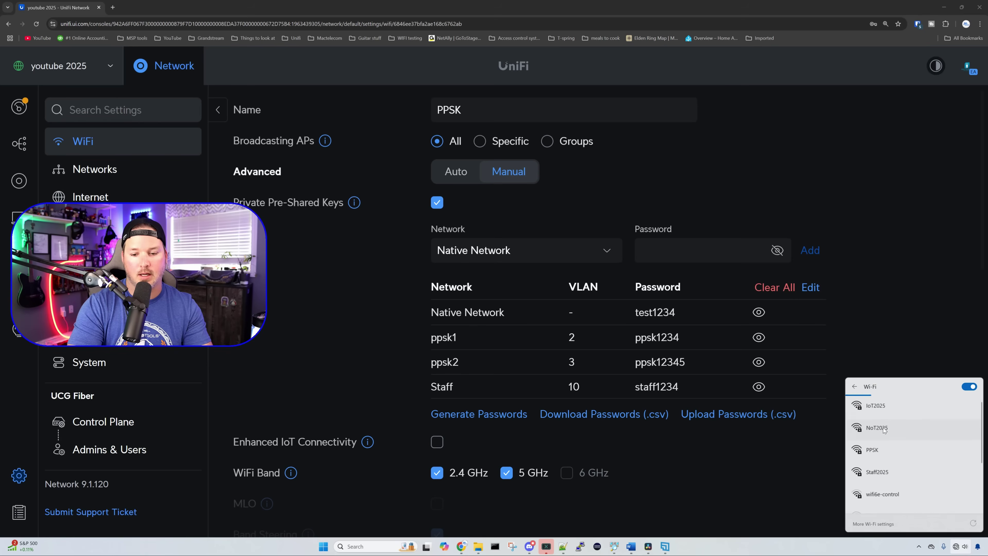
{"action": "left_click", "coordinate": [886, 450]}
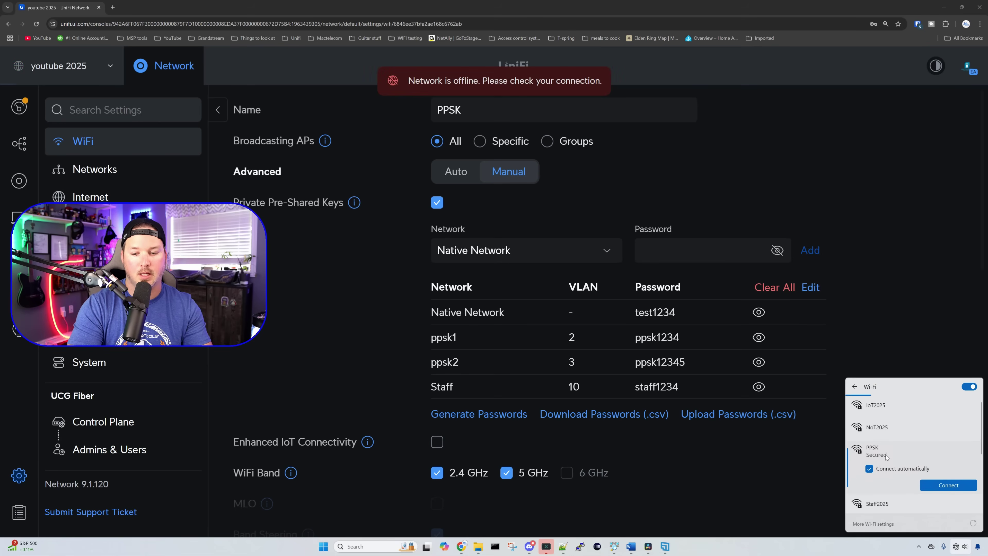
{"action": "left_click", "coordinate": [937, 485]}
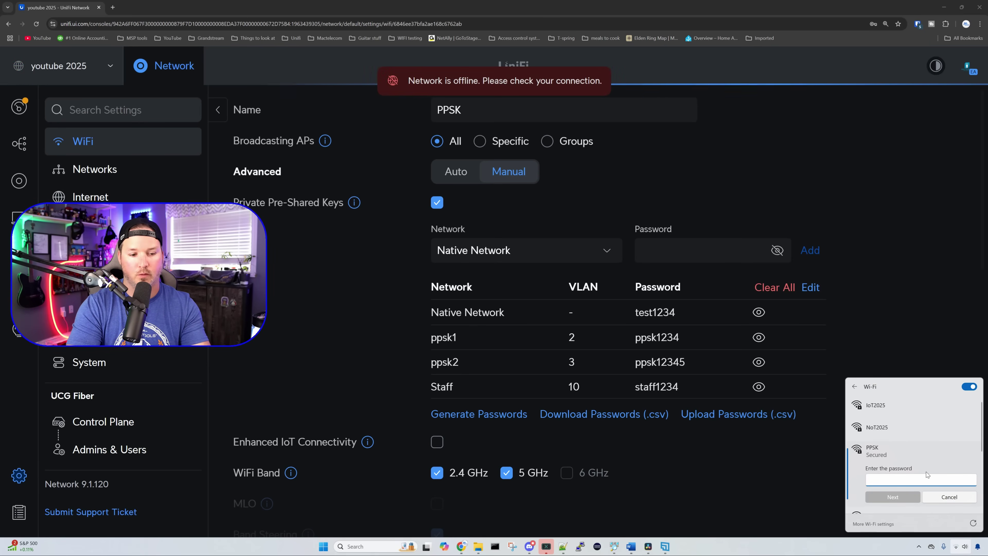
{"action": "type", "text": "ppsk12"}
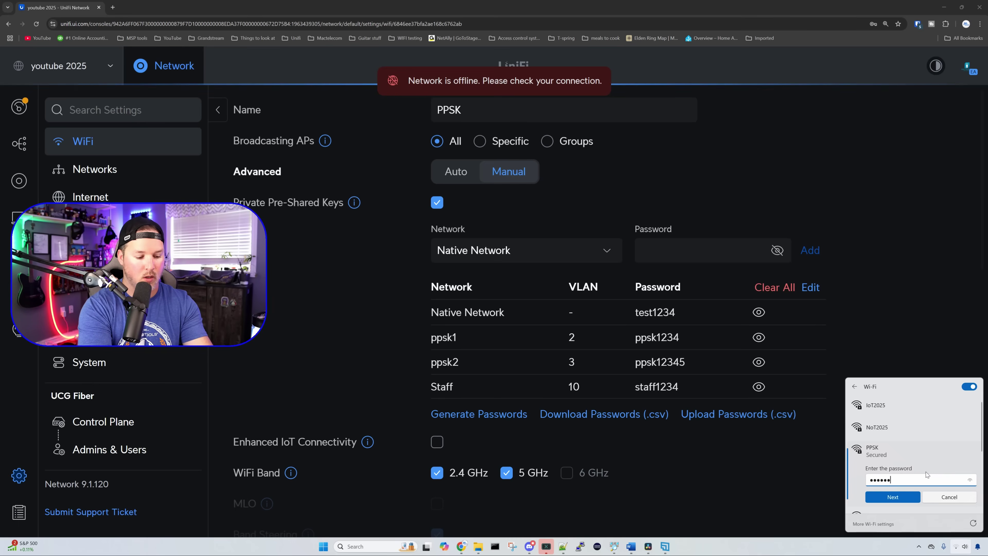
{"action": "type", "text": "345"}
{"action": "left_click", "coordinate": [915, 494]}
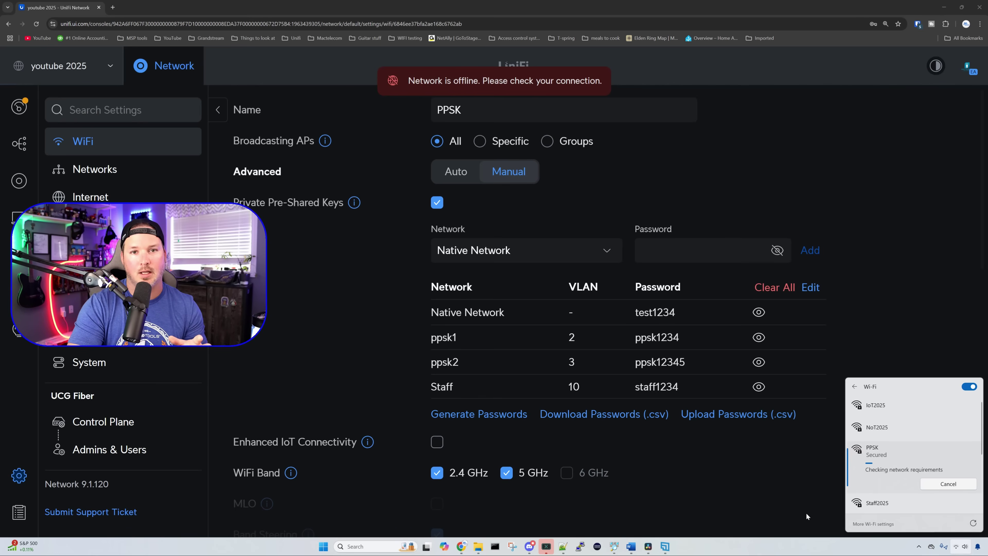
Step: Run ipconfig to confirm address 192.168.4.54 with gateway 192.168.4.1, then minimise Command Prompt
{"action": "left_click", "coordinate": [495, 546]}
{"action": "left_click_drag", "start_coordinate": [351, 136], "coordinate": [609, 131]}
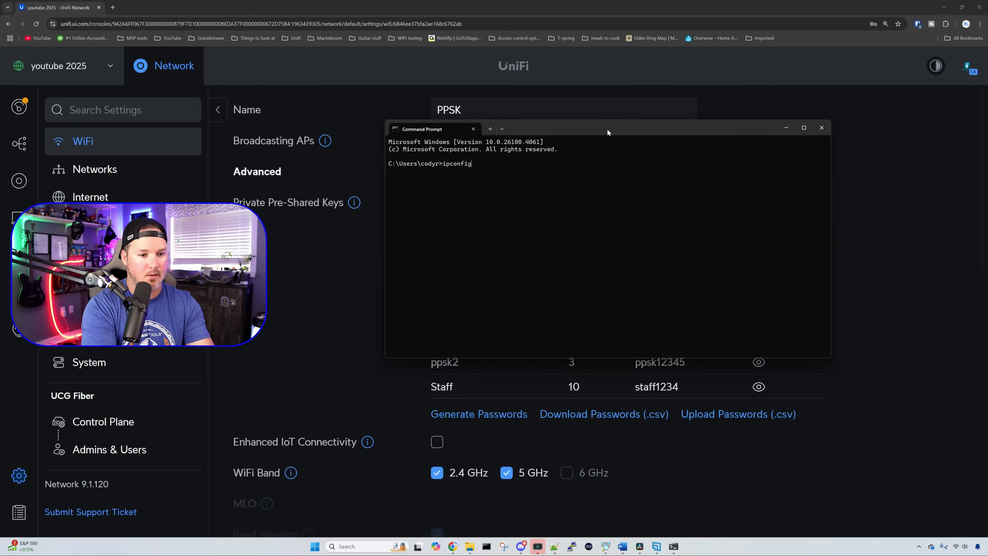
{"action": "key", "text": "Return"}
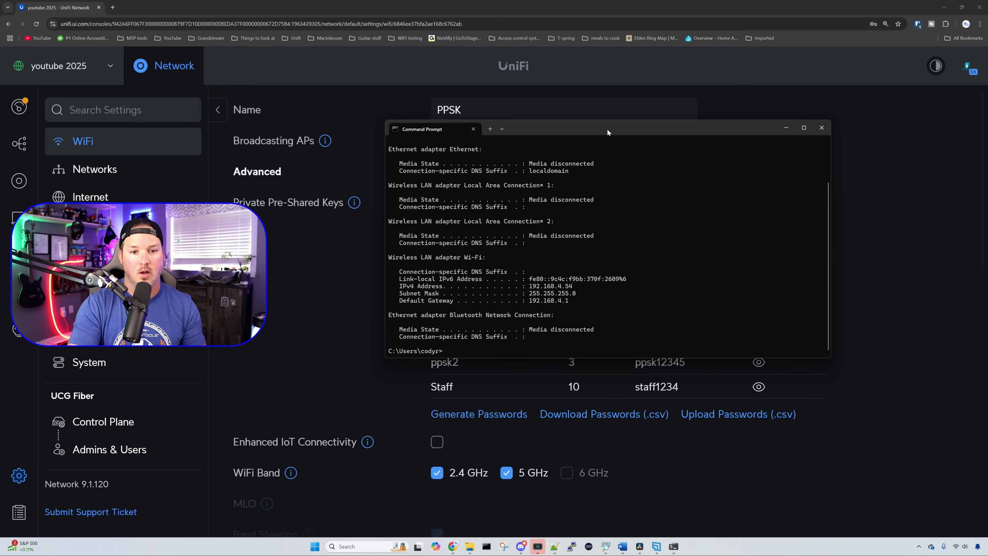
{"action": "left_click", "coordinate": [783, 129]}
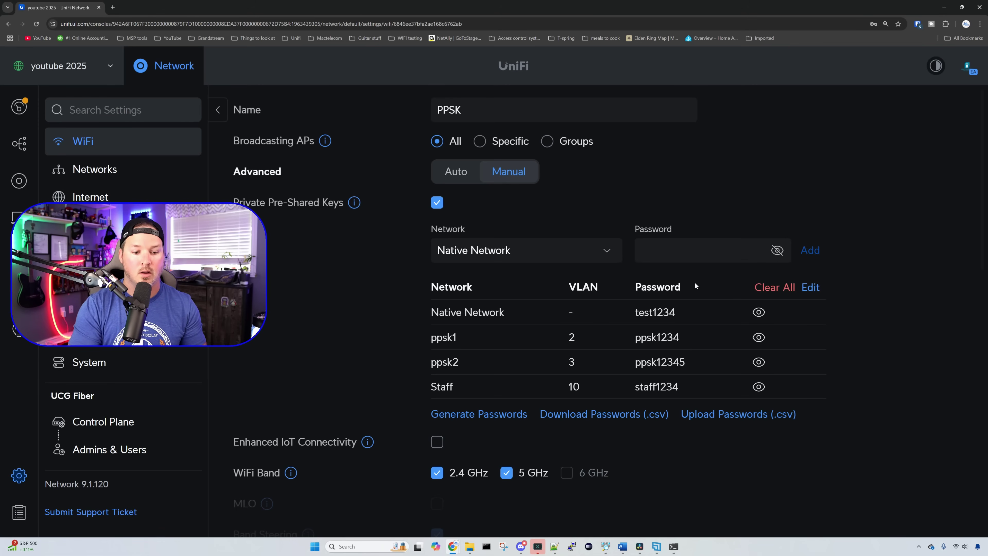
Step: Go from the WiFi settings to Internet to see the Primary and Secondary WAN connections
{"action": "scroll", "coordinate": [479, 406], "scroll_direction": "down", "scroll_amount": 1}
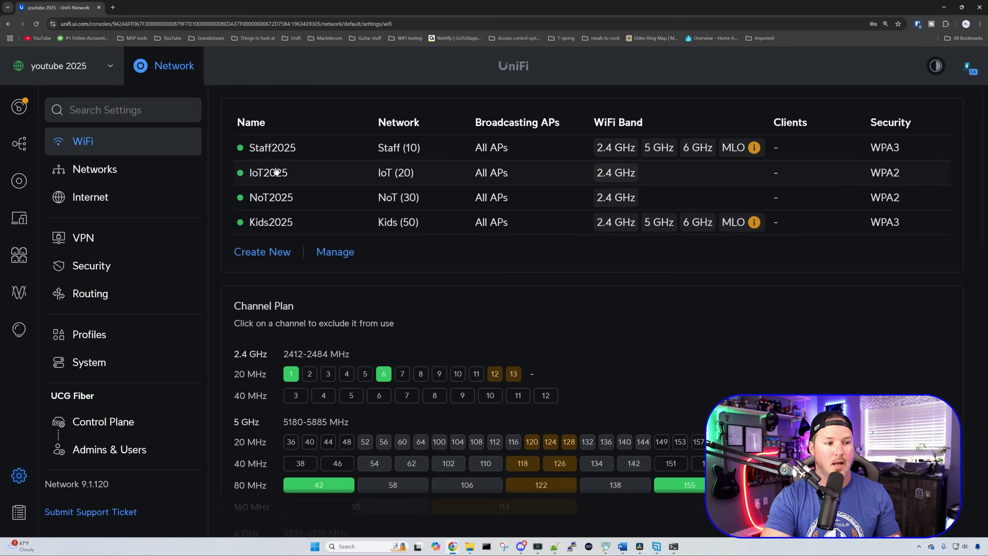
{"action": "left_click", "coordinate": [167, 210]}
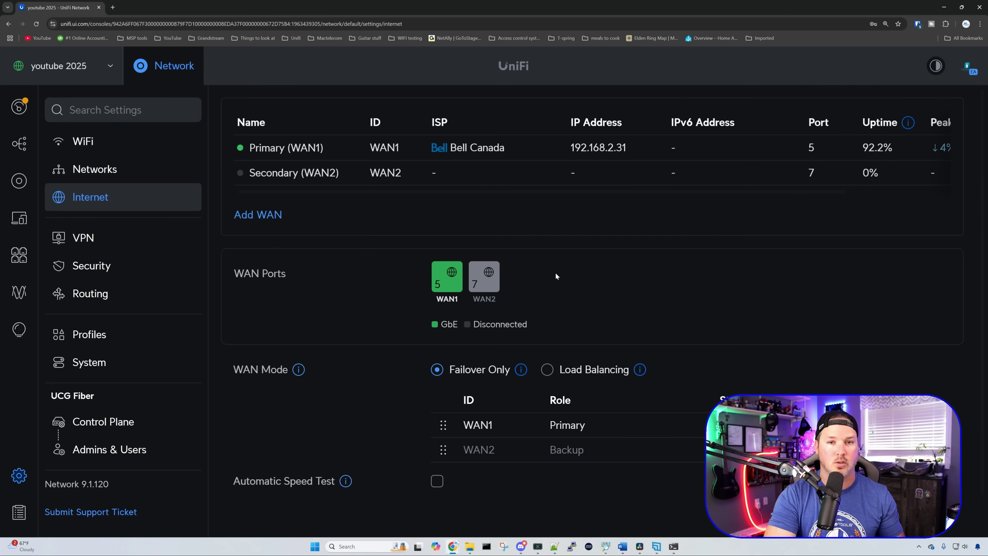
Step: Assign WAN2 to Port 2 (2.5 GbE) and apply it, bringing it online via Rogers Cable
{"action": "left_click", "coordinate": [491, 277]}
{"action": "scroll", "coordinate": [556, 405], "scroll_direction": "down", "scroll_amount": 1}
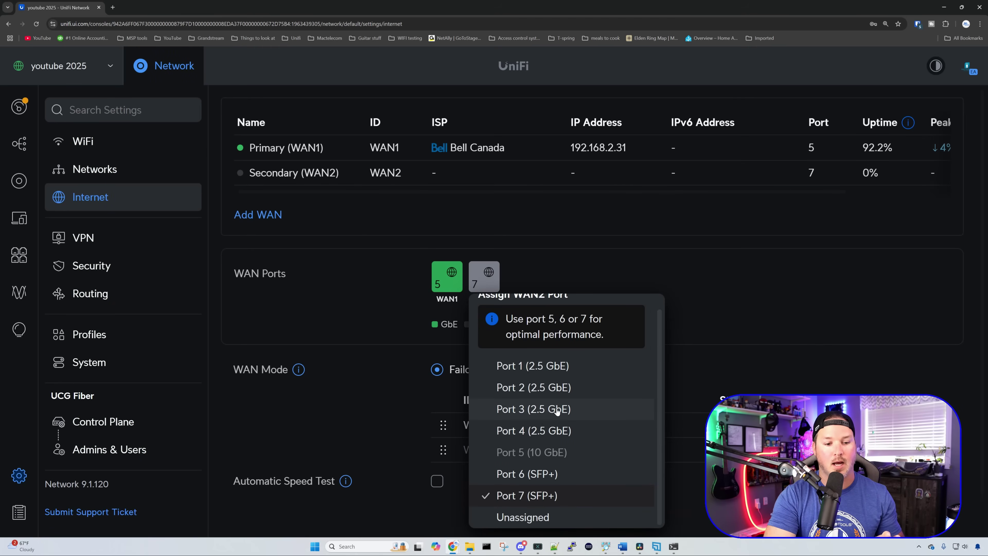
{"action": "left_click", "coordinate": [565, 394]}
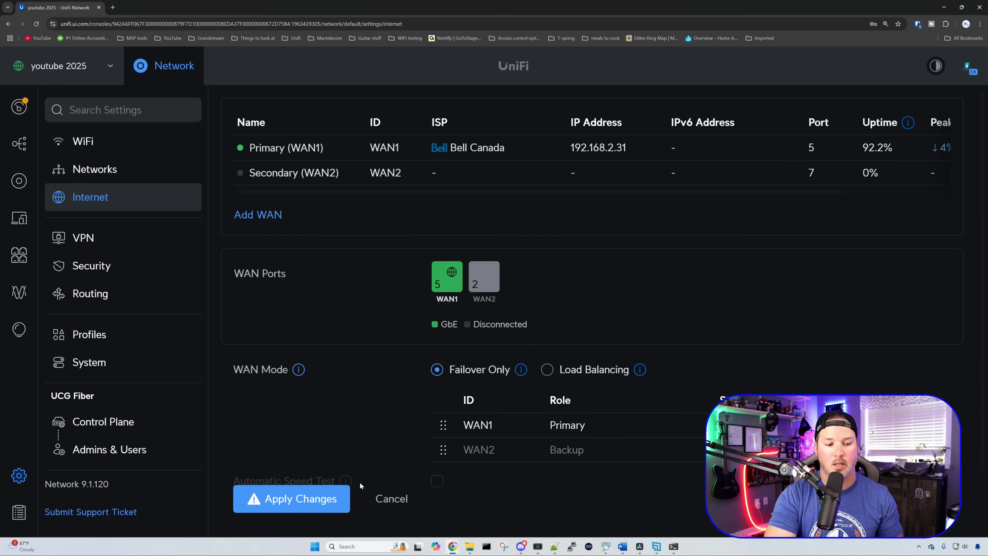
{"action": "left_click", "coordinate": [343, 501]}
{"action": "left_click", "coordinate": [397, 446]}
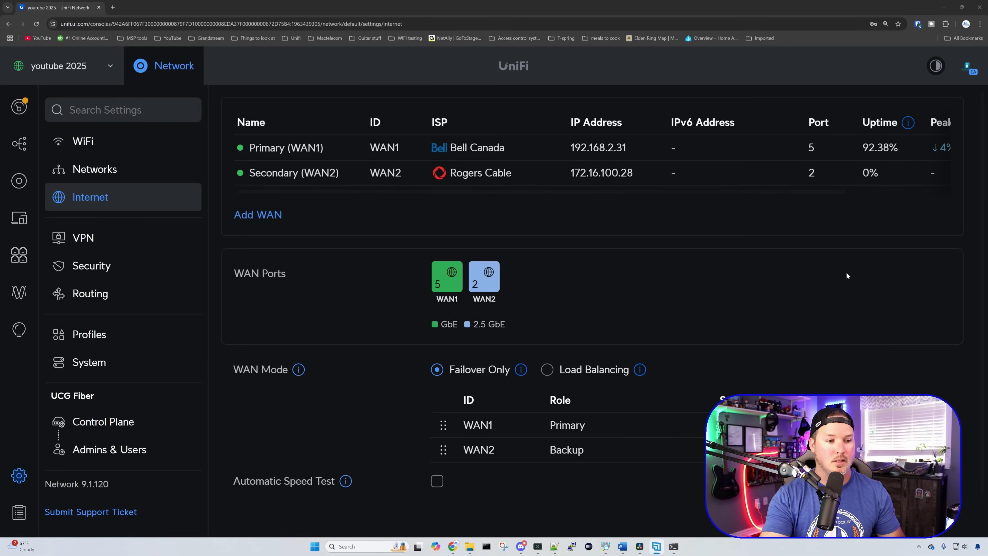
{"action": "left_click", "coordinate": [250, 214]}
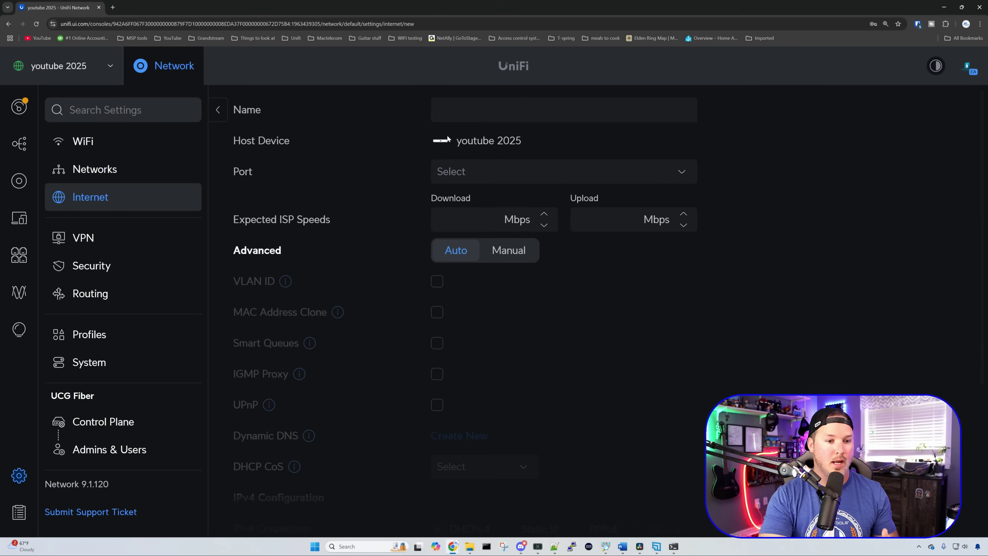
{"action": "left_click", "coordinate": [464, 113]}
{"action": "type", "text": "WAN"}
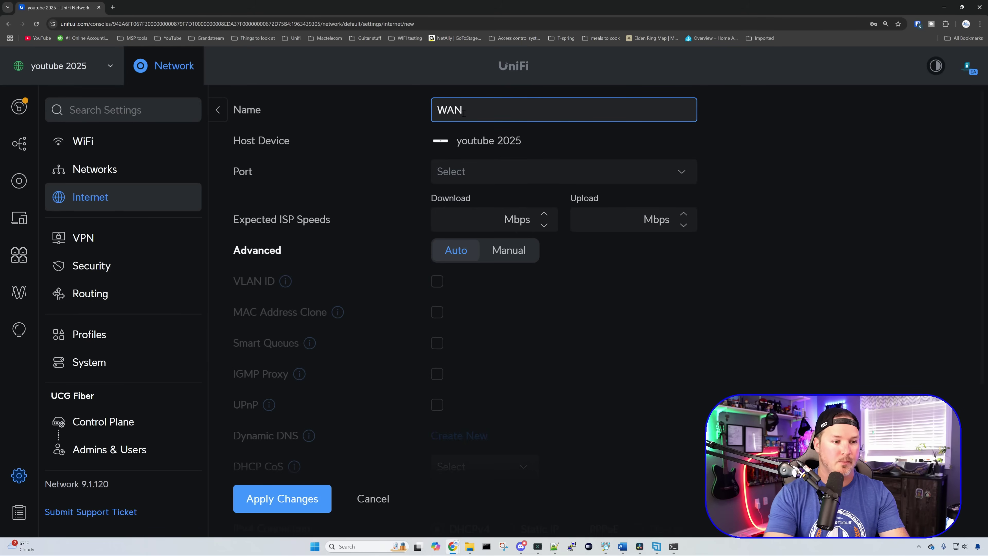
{"action": "left_click", "coordinate": [684, 169]}
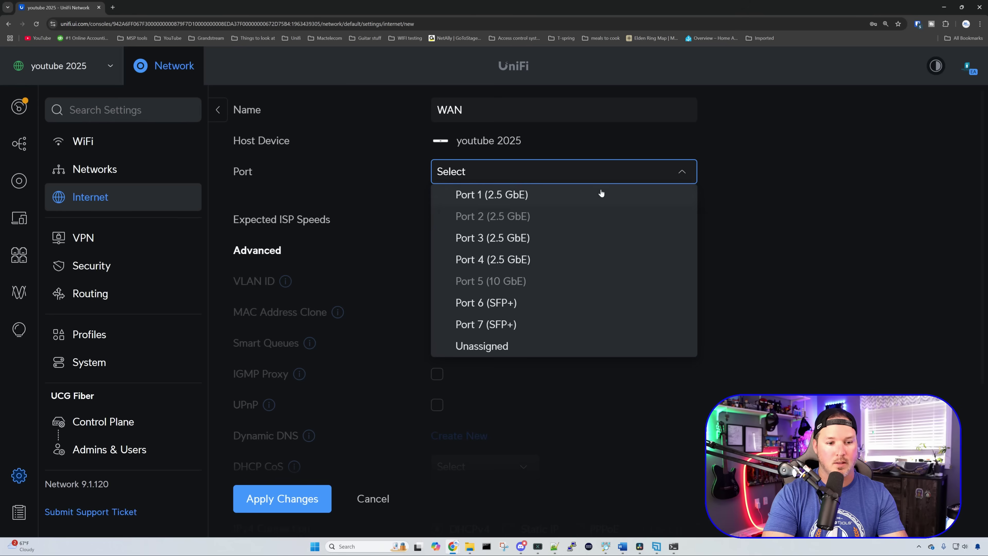
{"action": "left_click", "coordinate": [524, 237]}
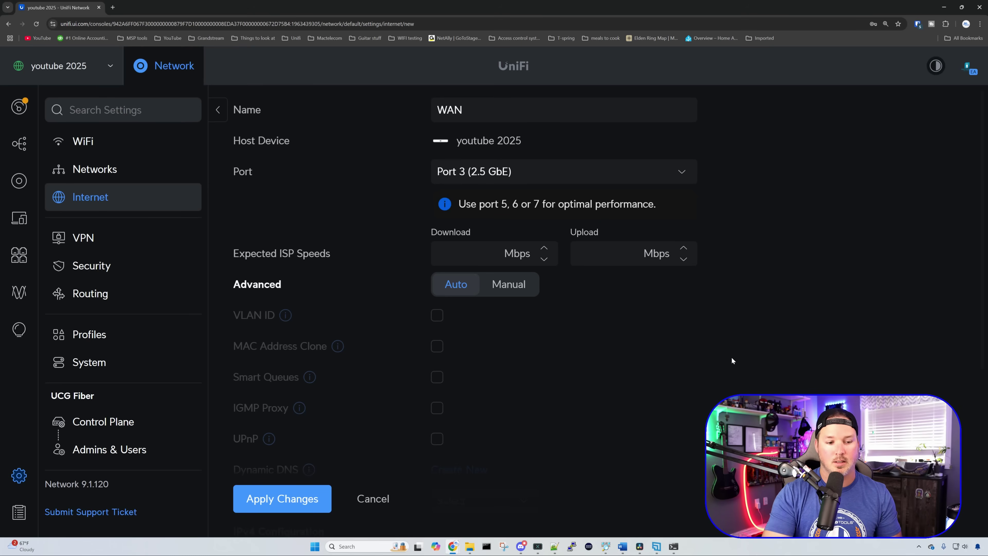
{"action": "left_click", "coordinate": [372, 499]}
{"action": "left_click", "coordinate": [217, 112]}
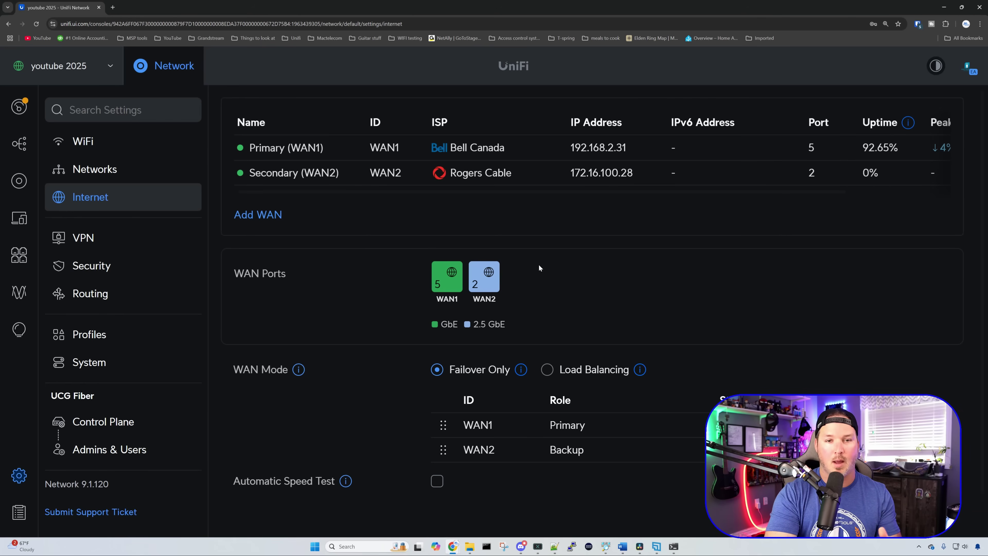
Step: Try WAN2 as primary with Load Balancing, cancel back to failover, and open WAN1's settings
{"action": "scroll", "coordinate": [605, 275], "scroll_direction": "down", "scroll_amount": 1}
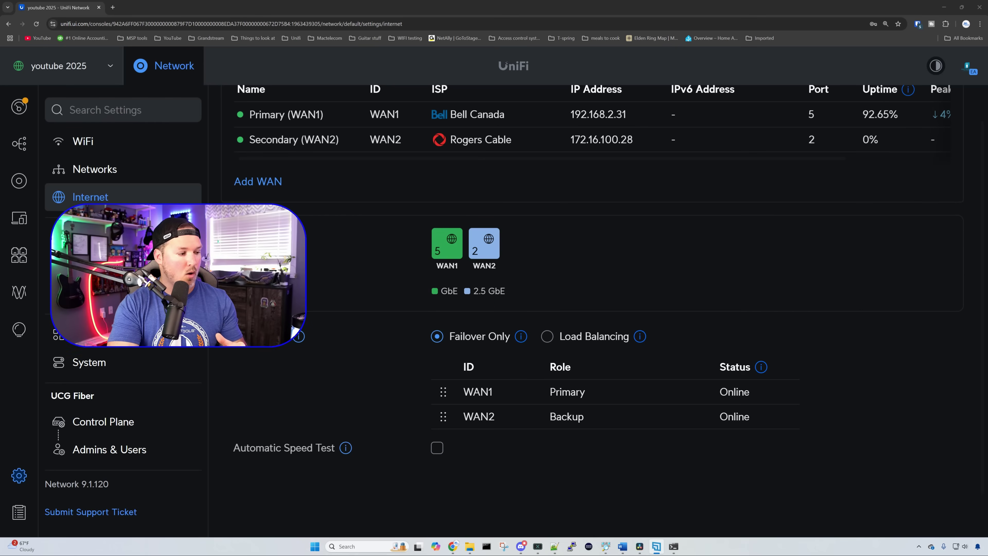
{"action": "left_click_drag", "start_coordinate": [449, 412], "coordinate": [444, 391]}
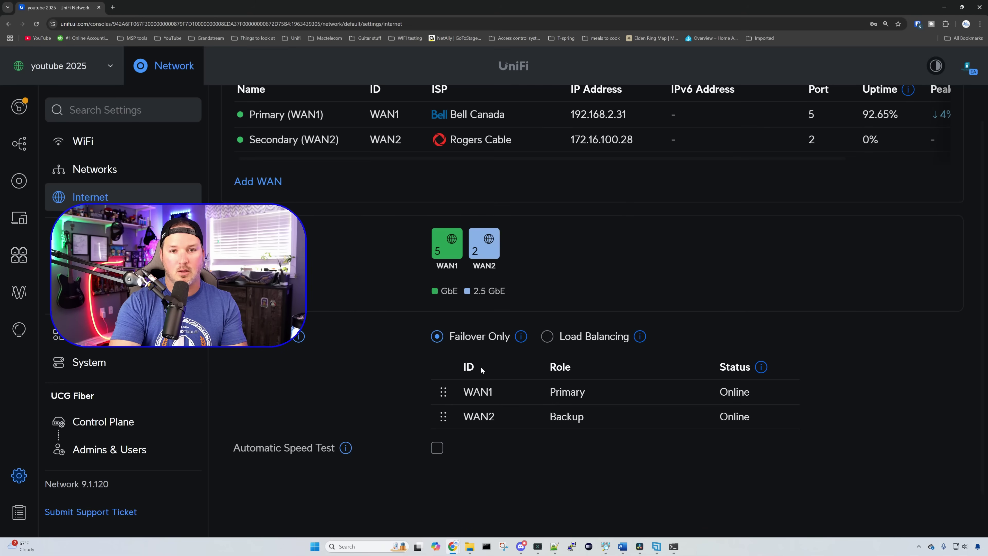
{"action": "left_click", "coordinate": [546, 337]}
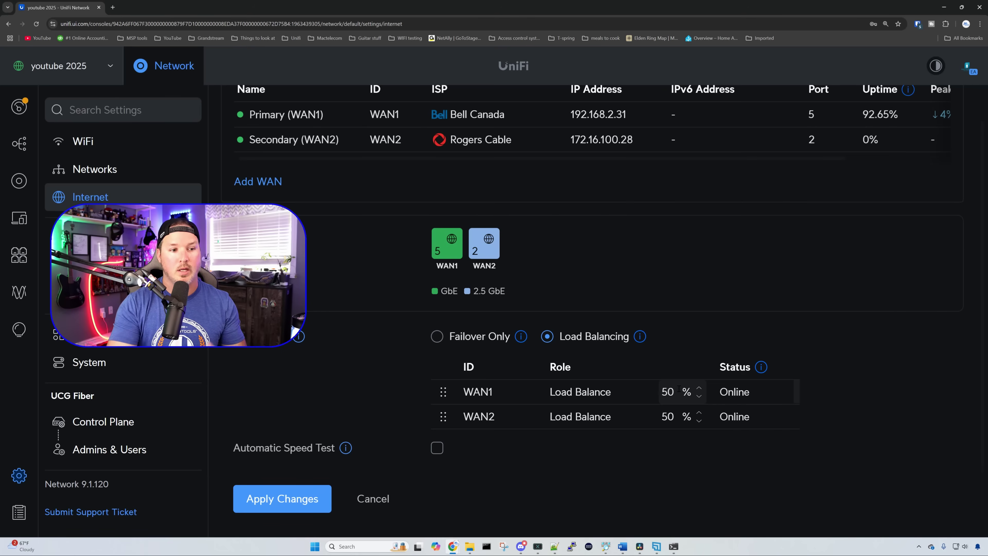
{"action": "left_click", "coordinate": [375, 502]}
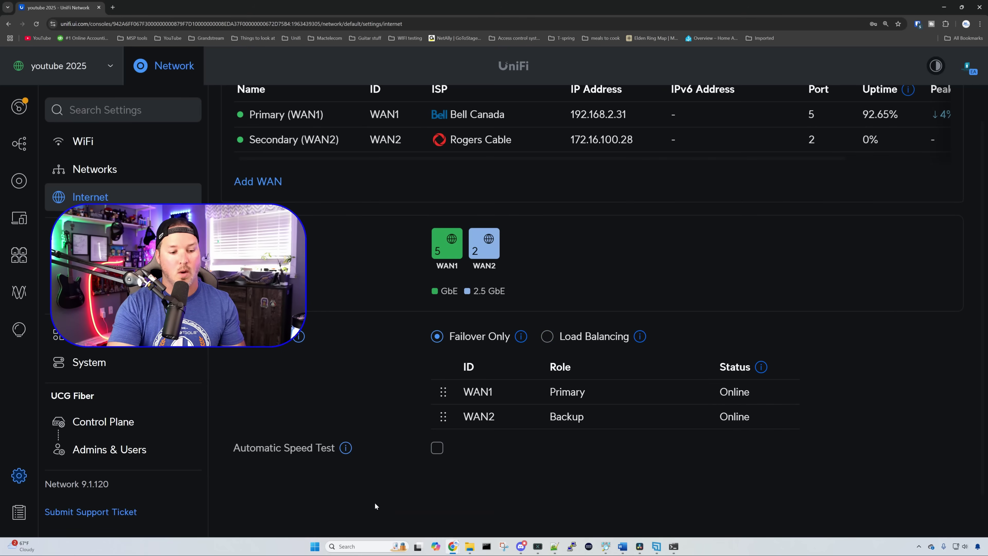
{"action": "left_click", "coordinate": [340, 120]}
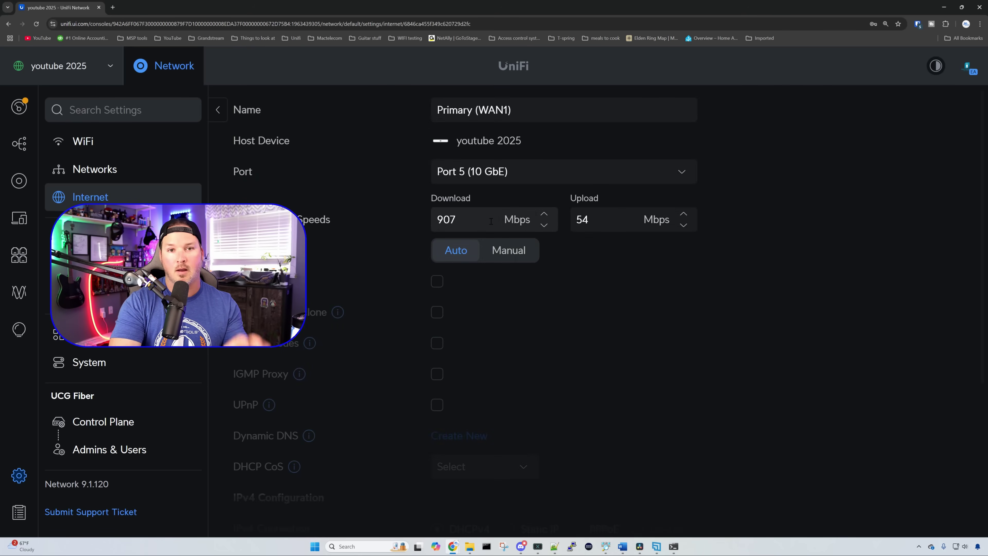
Step: Switch WAN1's Advanced options to Manual and scroll through the revealed settings
{"action": "left_click", "coordinate": [525, 255]}
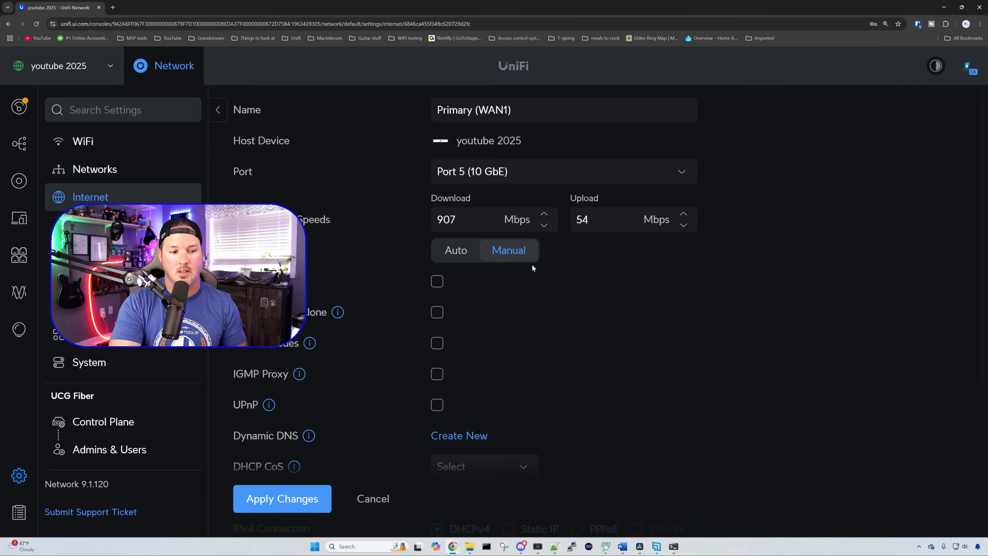
{"action": "scroll", "coordinate": [319, 293], "scroll_direction": "down", "scroll_amount": 4}
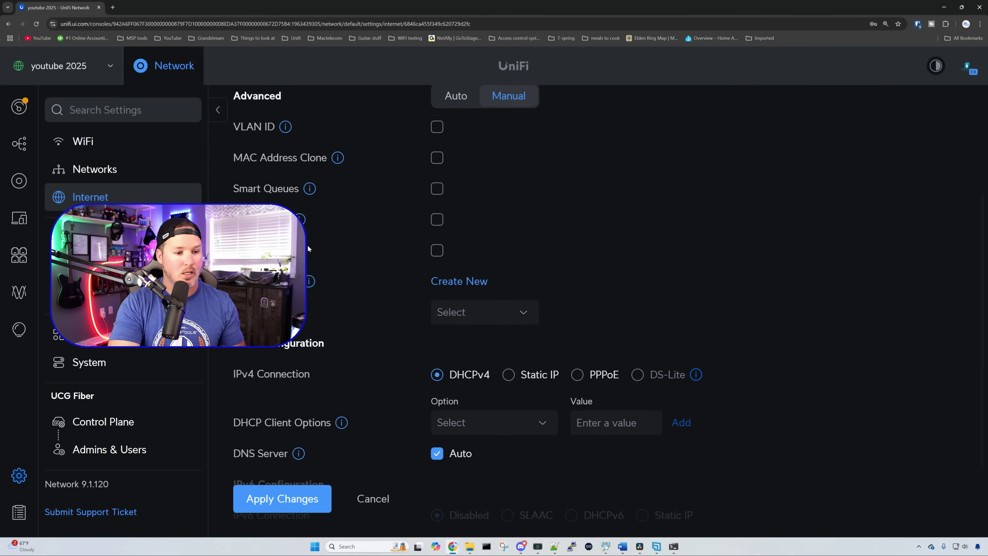
{"action": "scroll", "coordinate": [317, 218], "scroll_direction": "up", "scroll_amount": 3}
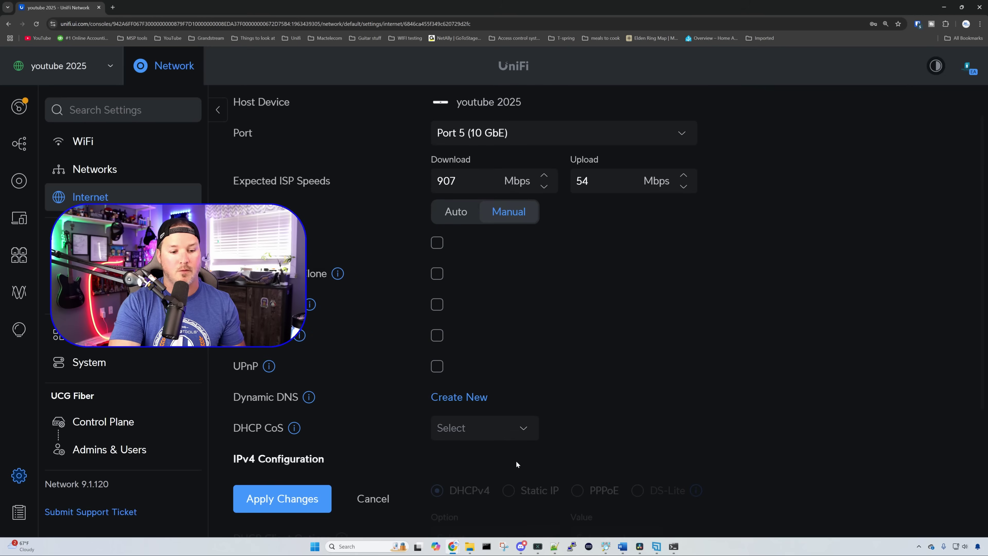
{"action": "scroll", "coordinate": [588, 372], "scroll_direction": "down", "scroll_amount": 3}
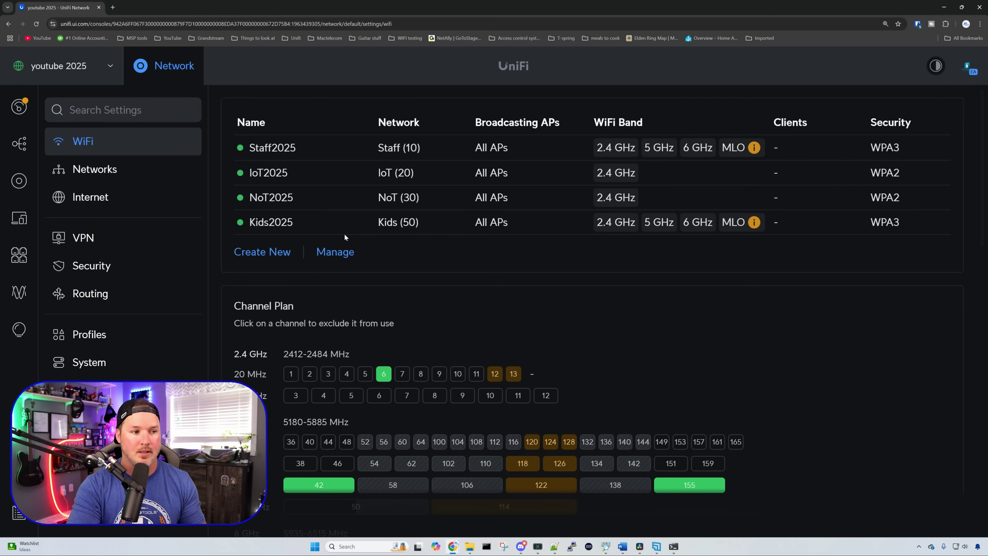
Step: Select the USW Pro HD 24 PoE under UniFi Devices and bring up its Port Manager
{"action": "left_click", "coordinate": [26, 183]}
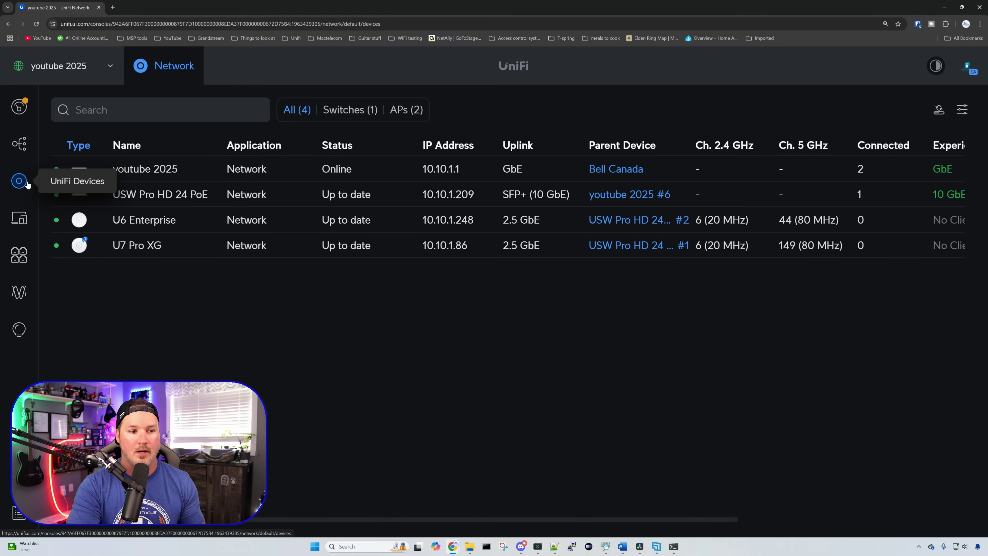
{"action": "left_click", "coordinate": [130, 194]}
{"action": "left_click", "coordinate": [886, 352]}
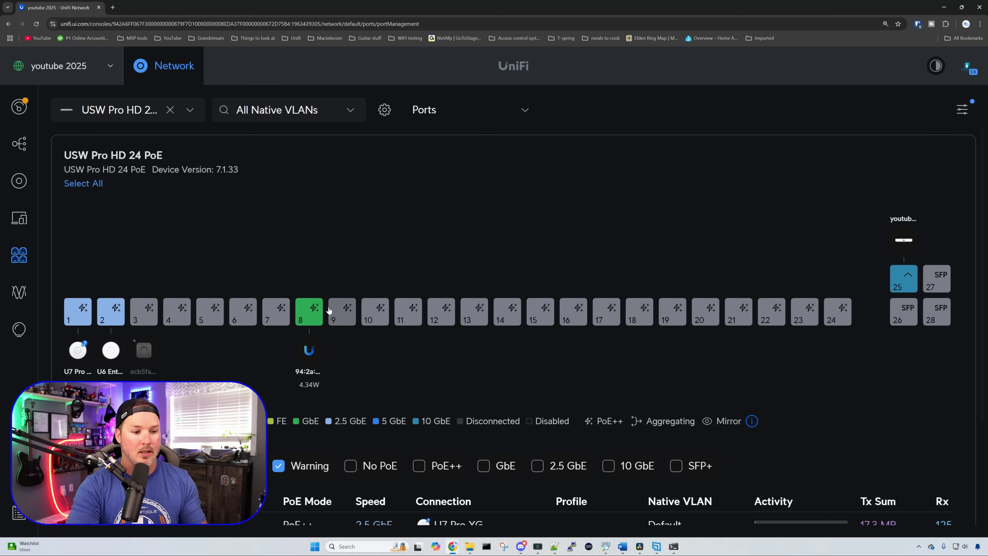
Step: Set switch port 8's native VLAN to IoT (20), block all tagged VLANs, and apply
{"action": "left_click", "coordinate": [309, 311]}
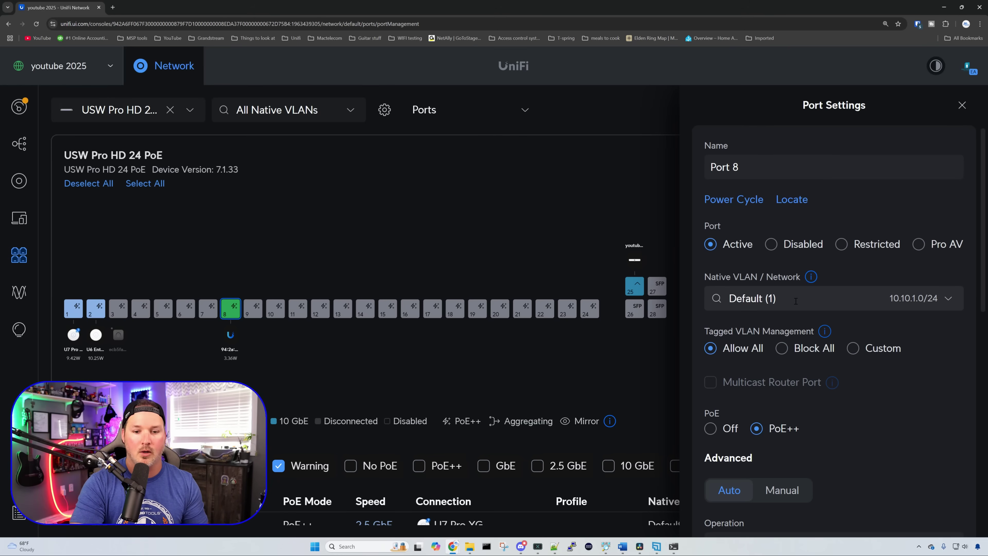
{"action": "left_click", "coordinate": [947, 302]}
{"action": "left_click", "coordinate": [792, 366]}
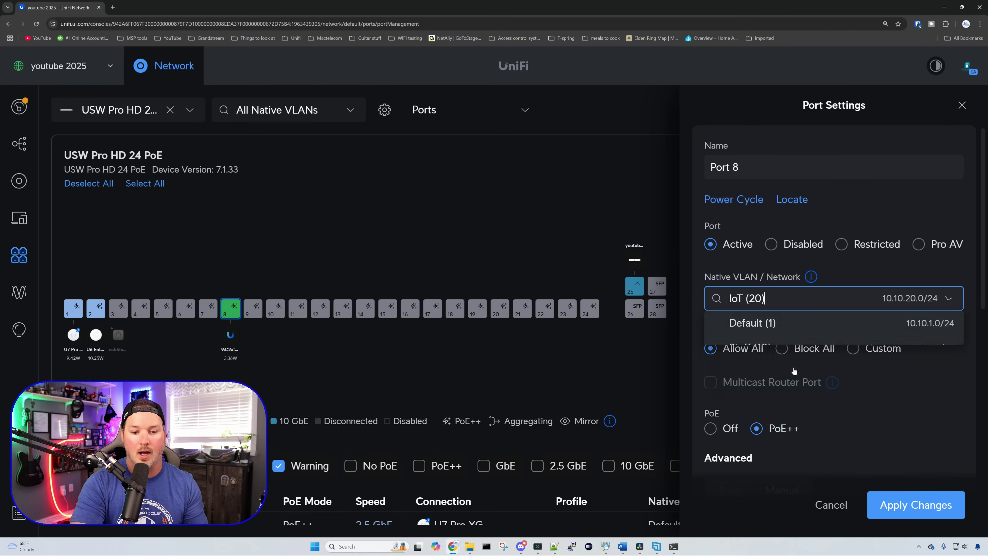
{"action": "left_click", "coordinate": [787, 350]}
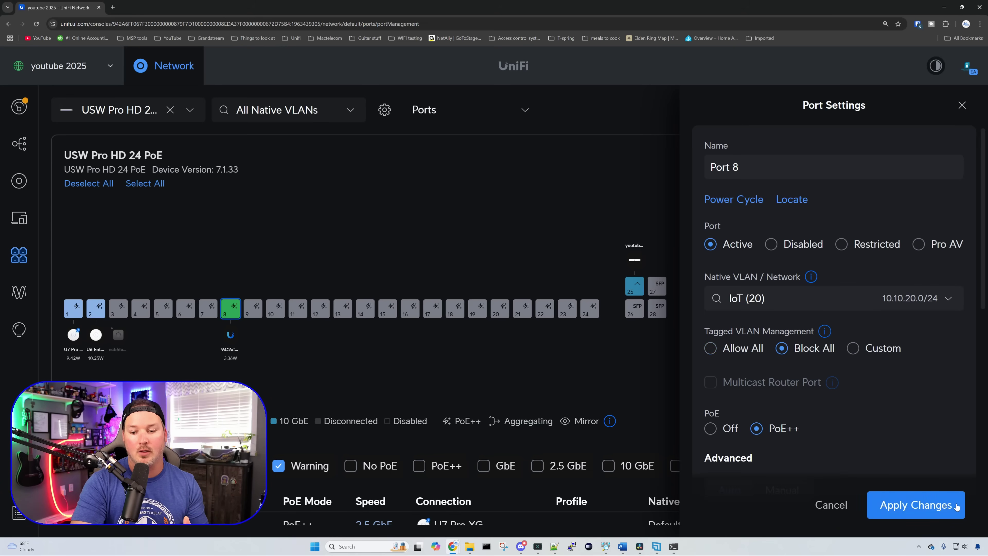
{"action": "left_click", "coordinate": [940, 494]}
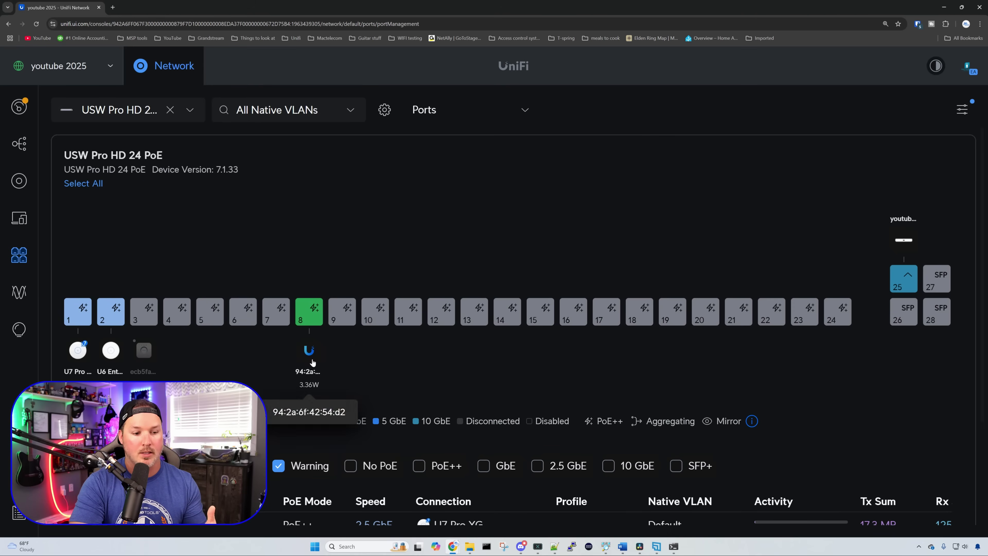
Step: Power-cycle the device on port 8 and close the port settings
{"action": "left_click", "coordinate": [309, 311]}
{"action": "left_click", "coordinate": [734, 199]}
{"action": "key", "text": "Return"}
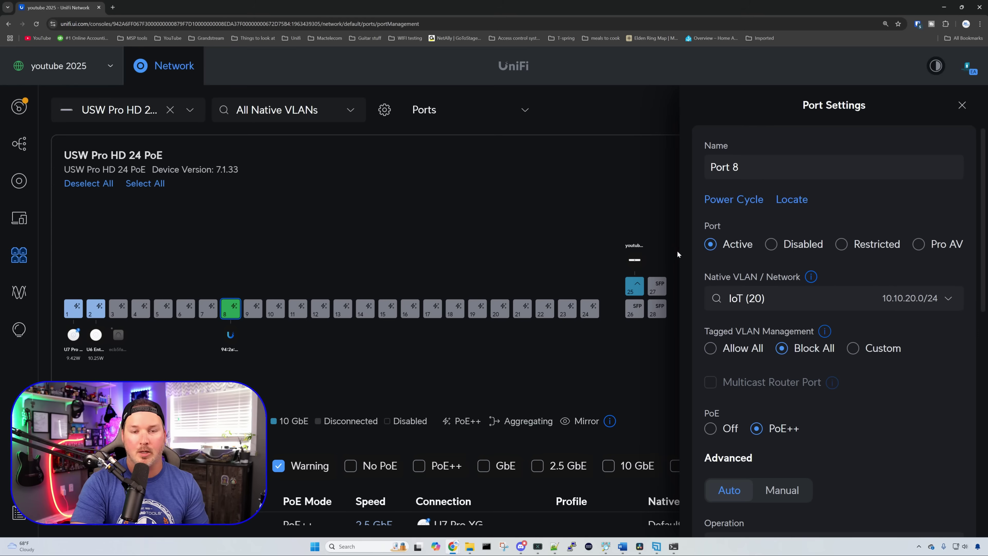
{"action": "left_click", "coordinate": [962, 105]}
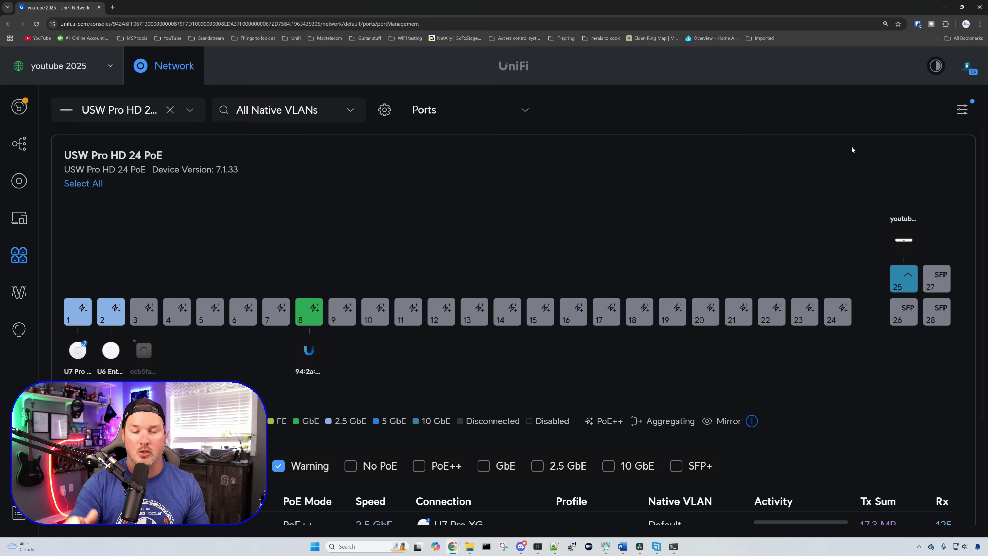
Step: Open switch port 25's settings to inspect it
{"action": "left_click", "coordinate": [898, 278]}
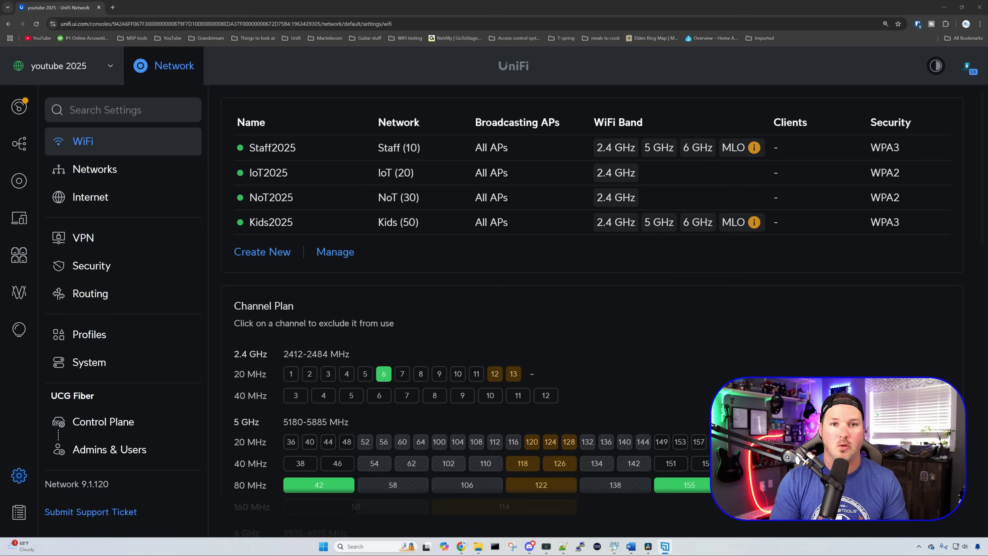
Step: Upgrade Security to the Zone-Based Firewall, placing Default, Staff, IoT, NoT and Kids in Internal
{"action": "left_click", "coordinate": [120, 264]}
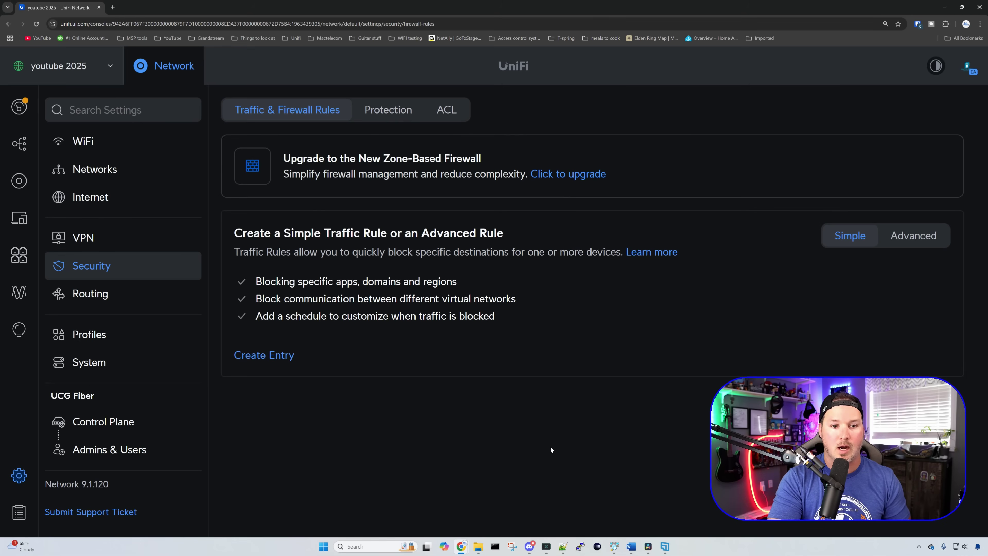
{"action": "left_click", "coordinate": [579, 179]}
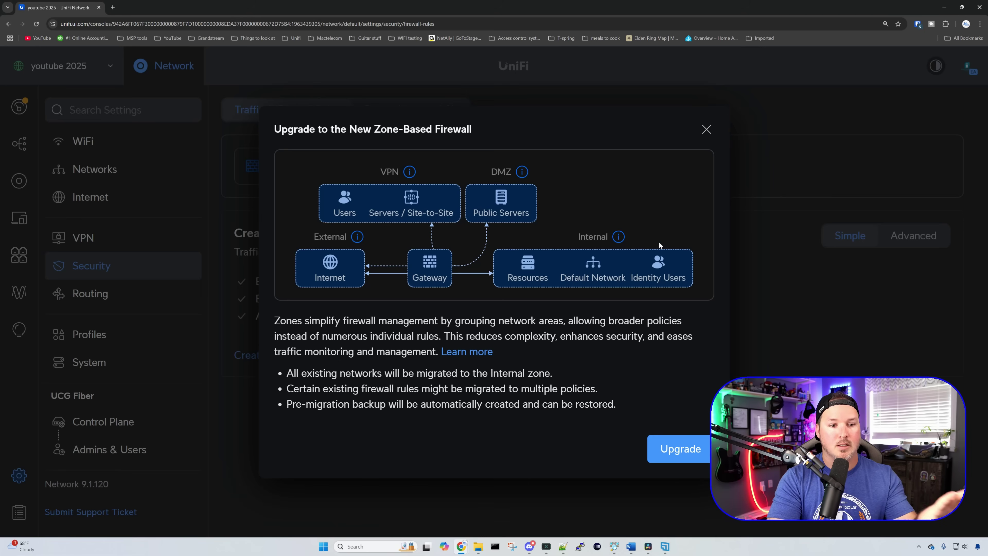
{"action": "left_click", "coordinate": [696, 449]}
{"action": "scroll", "coordinate": [542, 255], "scroll_direction": "down", "scroll_amount": 3}
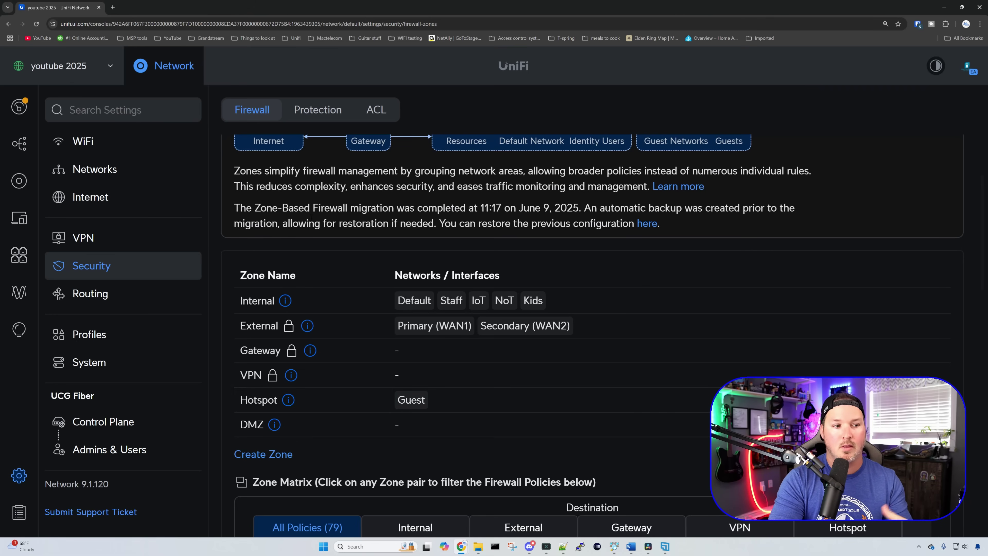
Step: Review the Guest network's settings in the Networks list
{"action": "left_click", "coordinate": [142, 172]}
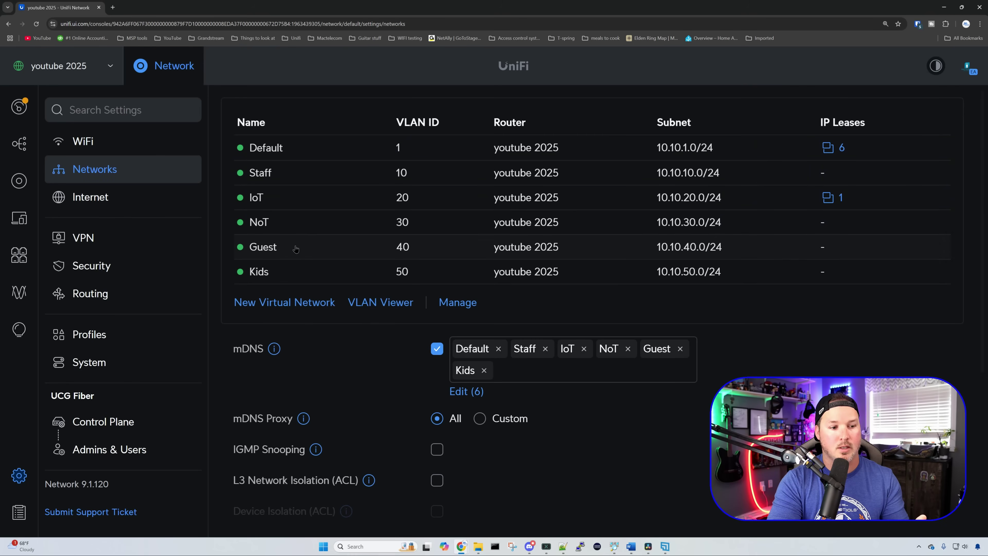
{"action": "left_click", "coordinate": [320, 246]}
{"action": "scroll", "coordinate": [413, 260], "scroll_direction": "down", "scroll_amount": 5}
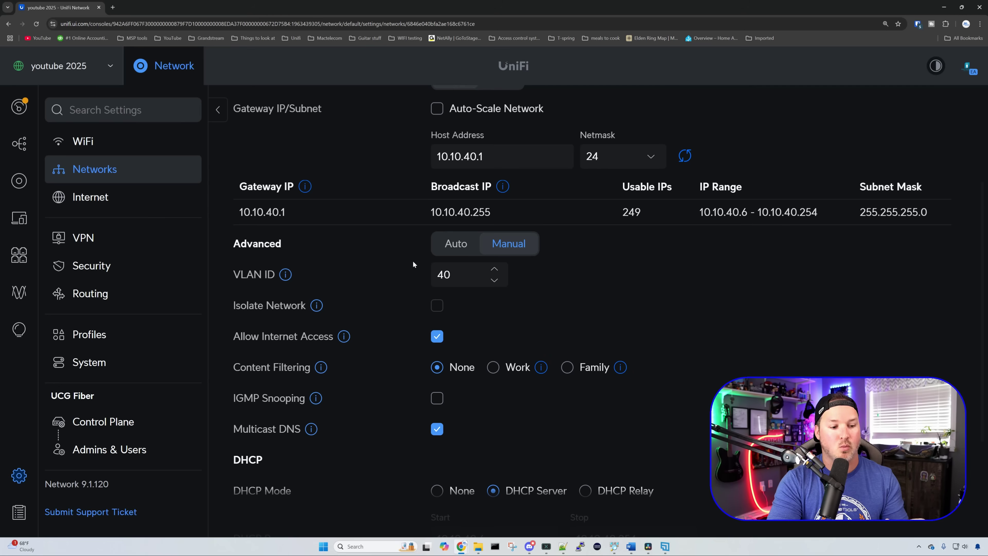
{"action": "scroll", "coordinate": [412, 263], "scroll_direction": "down", "scroll_amount": 1}
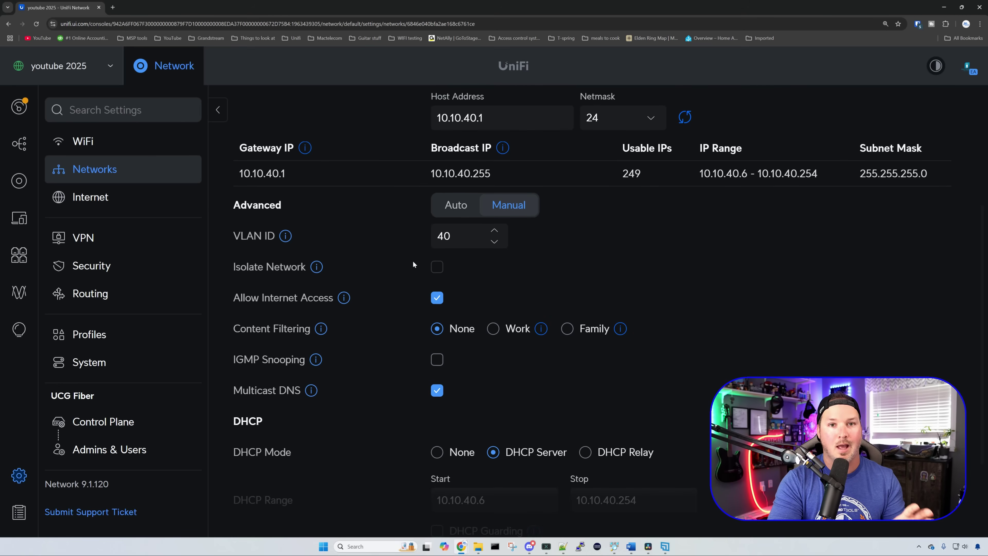
Step: Return to the firewall zones and start a new zone with Create Zone
{"action": "left_click", "coordinate": [138, 264]}
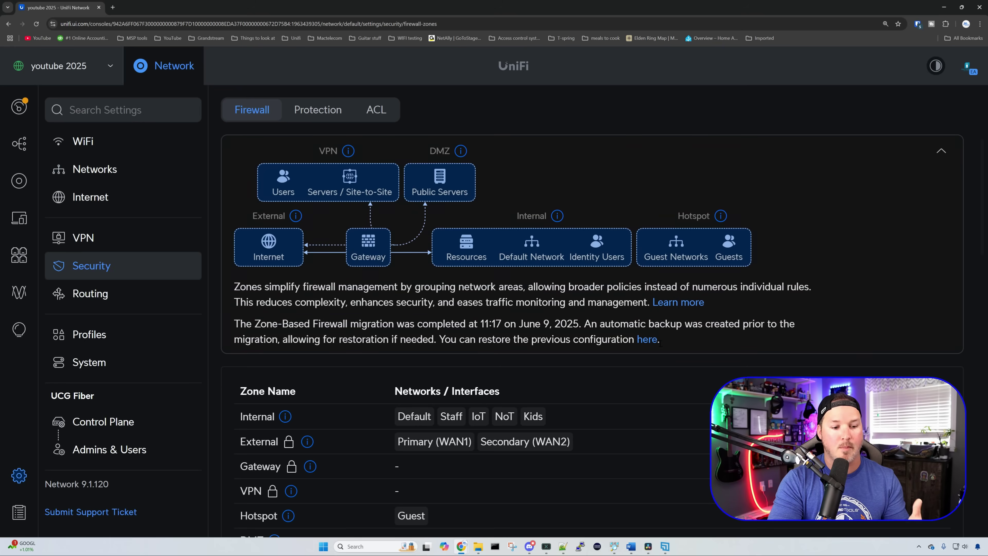
{"action": "scroll", "coordinate": [644, 343], "scroll_direction": "down", "scroll_amount": 3}
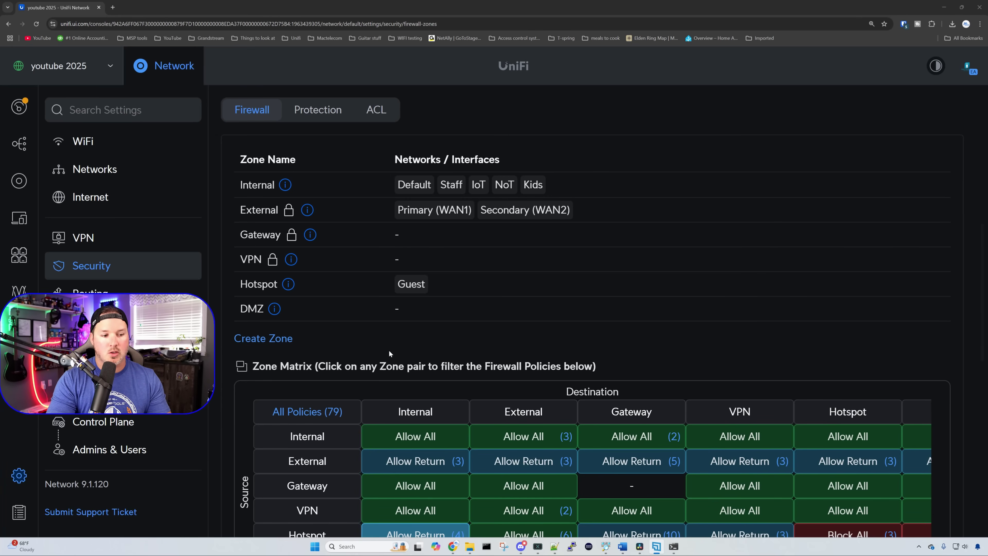
{"action": "left_click", "coordinate": [273, 342]}
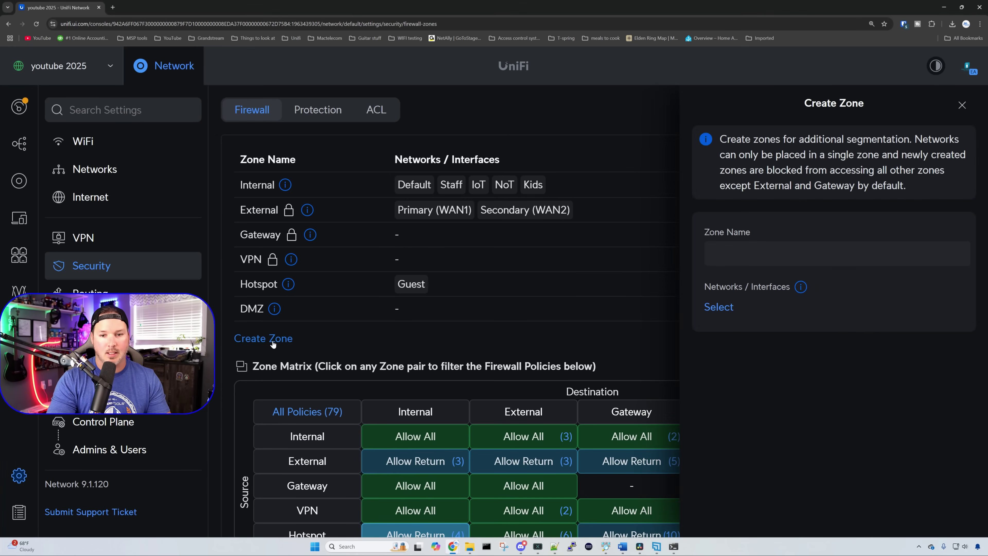
Step: Create an 'Untrusted' zone, assign IoT, NoT and Kids, and confirm moving them
{"action": "left_click", "coordinate": [785, 258]}
{"action": "type", "text": "Untrusted"}
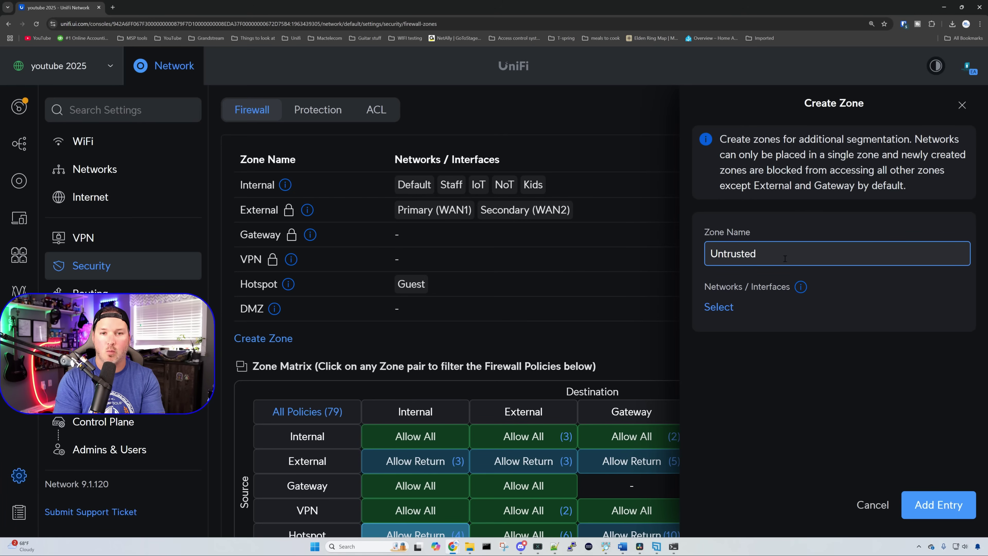
{"action": "left_click", "coordinate": [719, 308]}
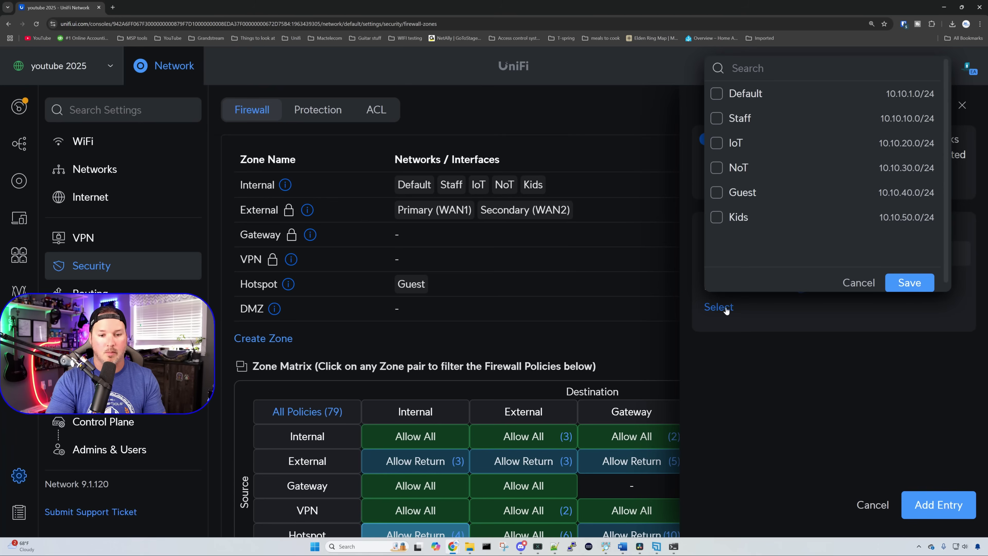
{"action": "left_click", "coordinate": [717, 143]}
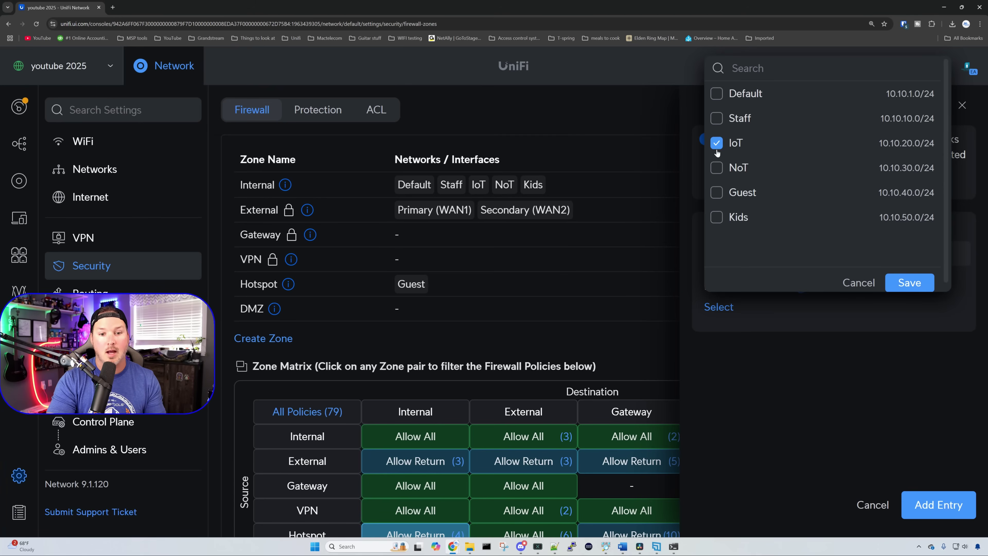
{"action": "left_click", "coordinate": [717, 168]}
{"action": "left_click", "coordinate": [718, 220]}
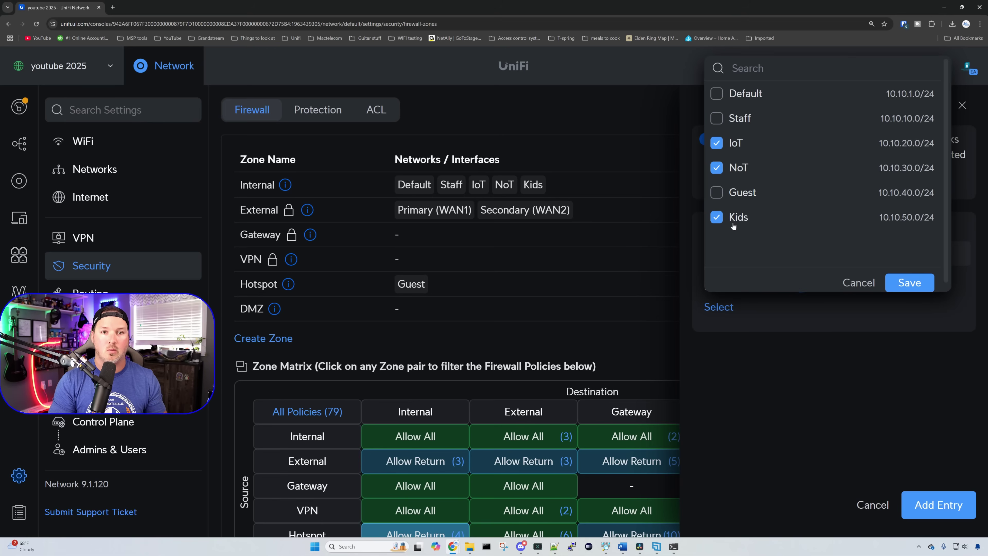
{"action": "left_click", "coordinate": [933, 283]}
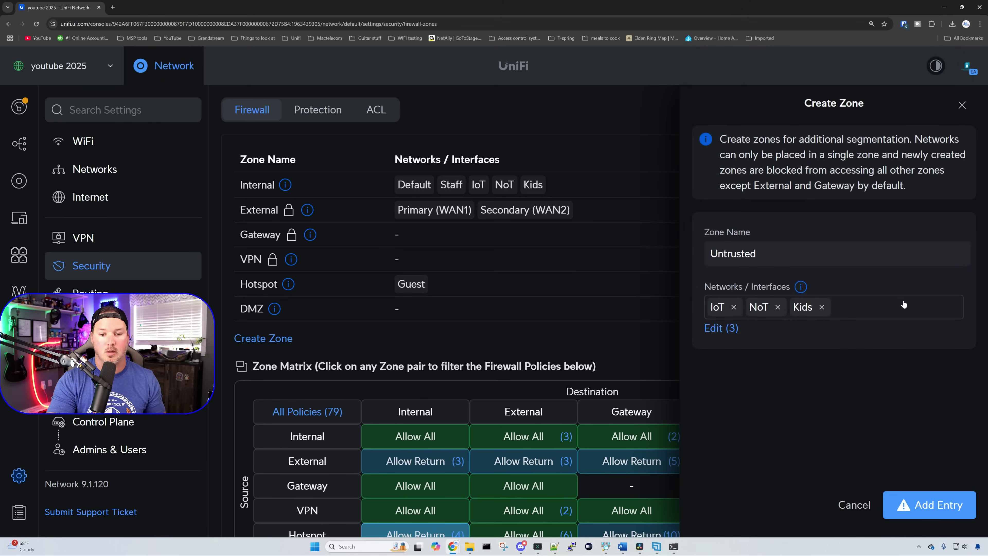
{"action": "left_click", "coordinate": [942, 504]}
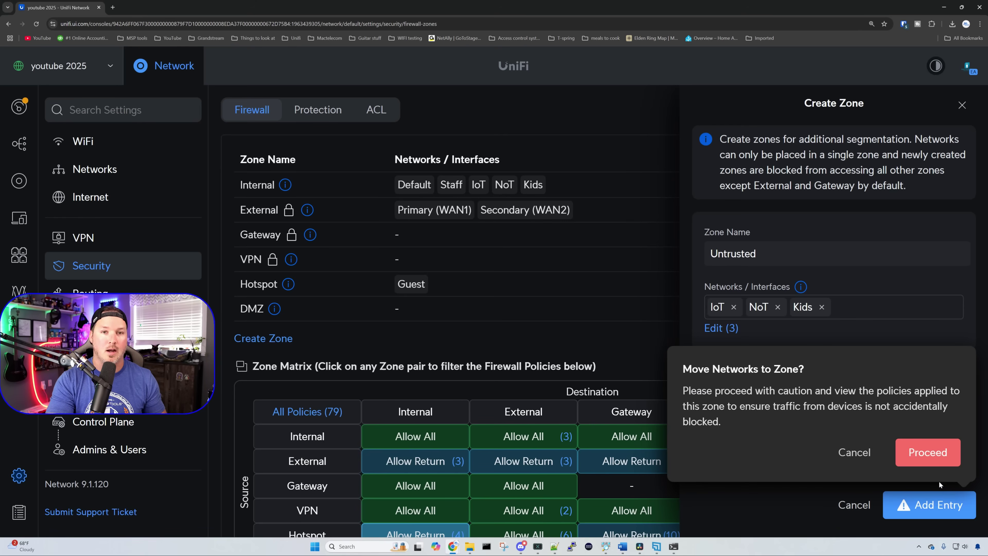
{"action": "left_click", "coordinate": [931, 453]}
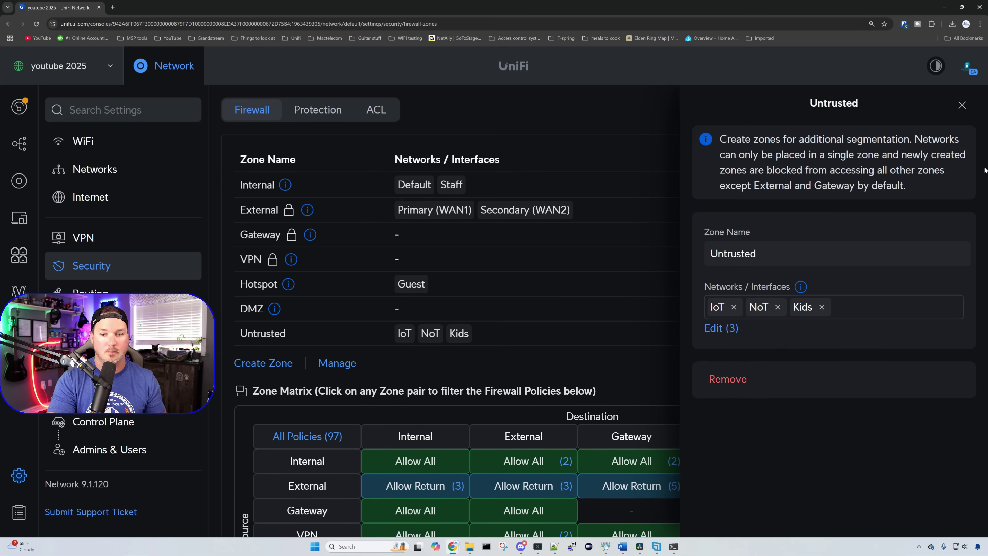
Step: Close the Untrusted zone panel and filter policies to Untrusted → Internal Block All Traffic
{"action": "left_click", "coordinate": [961, 105]}
{"action": "scroll", "coordinate": [540, 260], "scroll_direction": "down", "scroll_amount": 5}
{"action": "scroll", "coordinate": [539, 269], "scroll_direction": "down", "scroll_amount": 1}
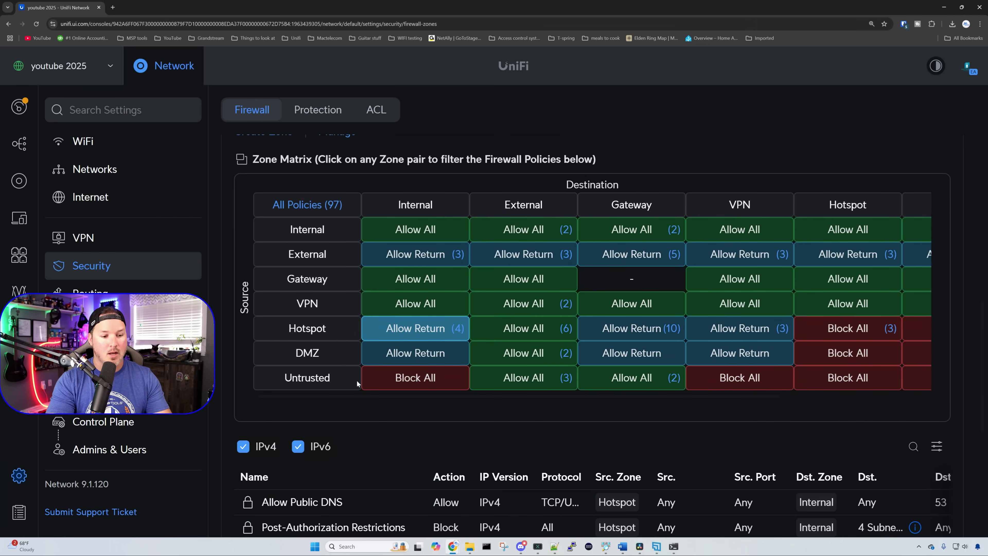
{"action": "left_click", "coordinate": [410, 382]}
{"action": "scroll", "coordinate": [414, 385], "scroll_direction": "down", "scroll_amount": 3}
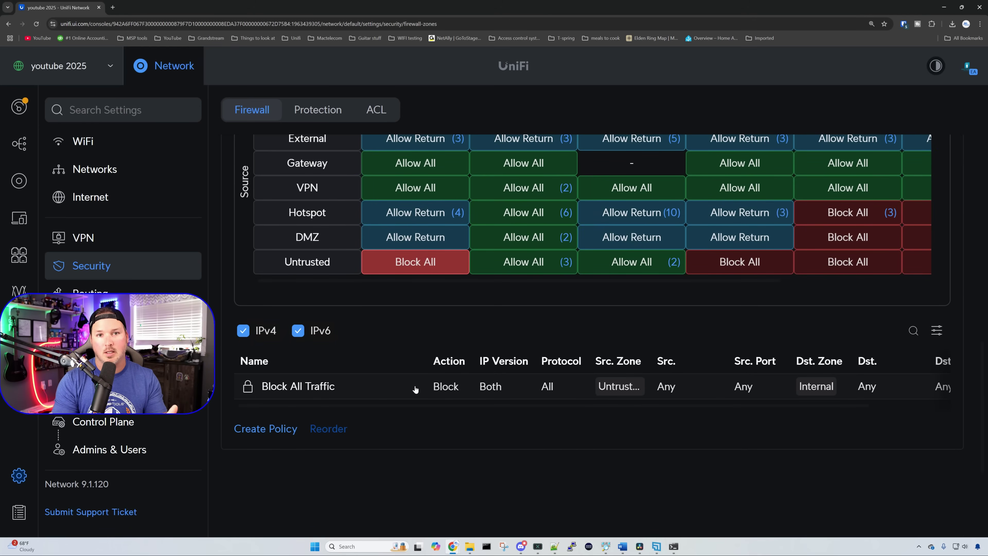
{"action": "scroll", "coordinate": [415, 389], "scroll_direction": "up", "scroll_amount": 5}
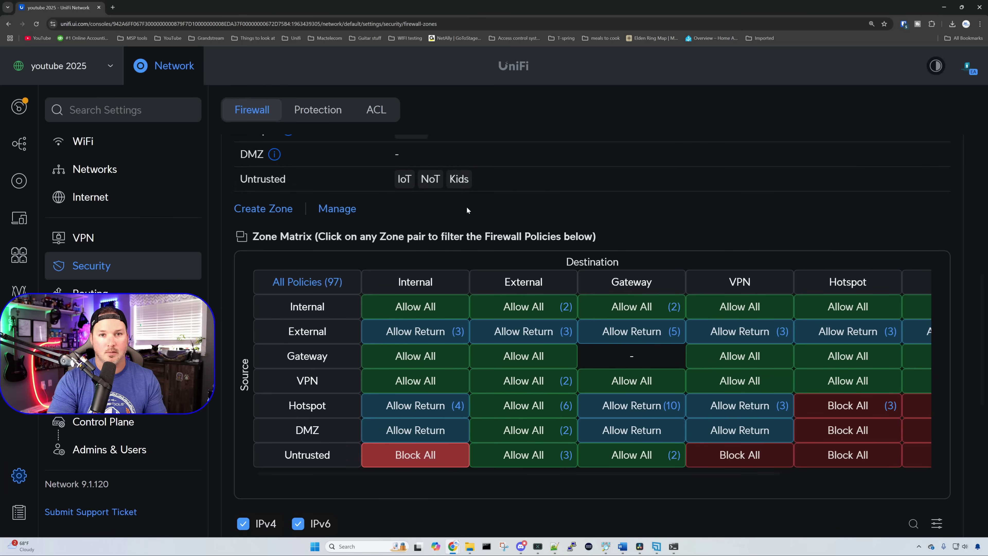
Step: Add a 'Trusted' zone with the Staff network, confirm the move, and close its panel
{"action": "left_click", "coordinate": [279, 211]}
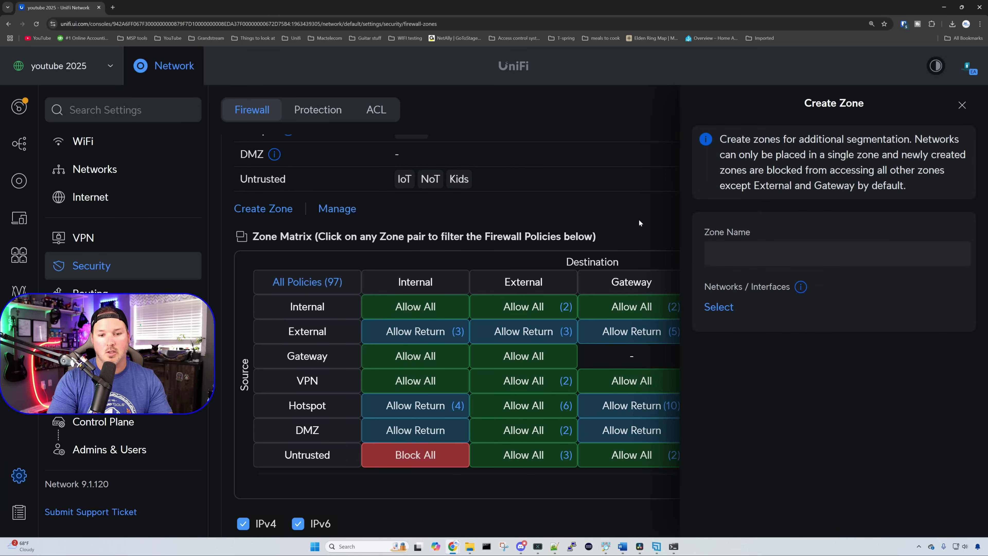
{"action": "left_click", "coordinate": [759, 255]}
{"action": "type", "text": "Trusted"}
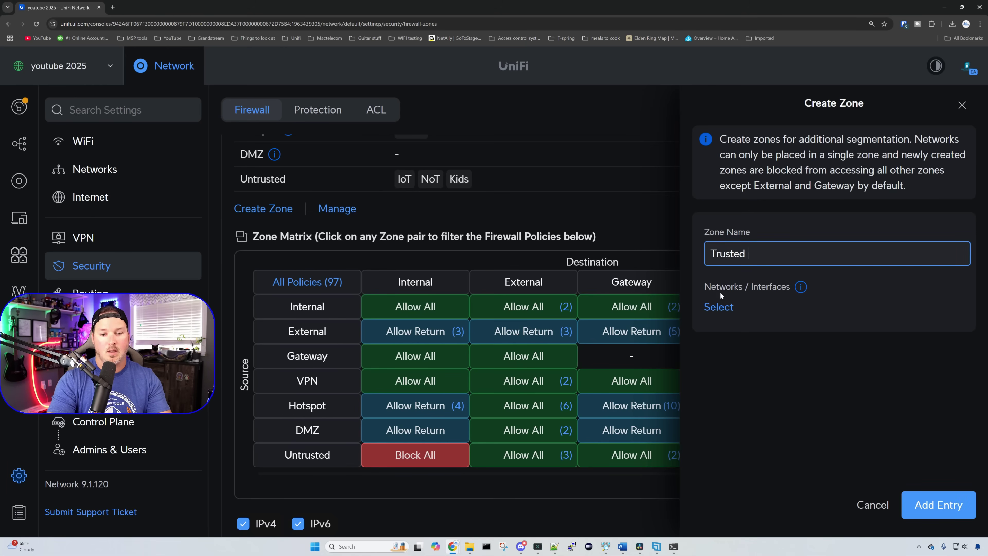
{"action": "left_click", "coordinate": [718, 306]}
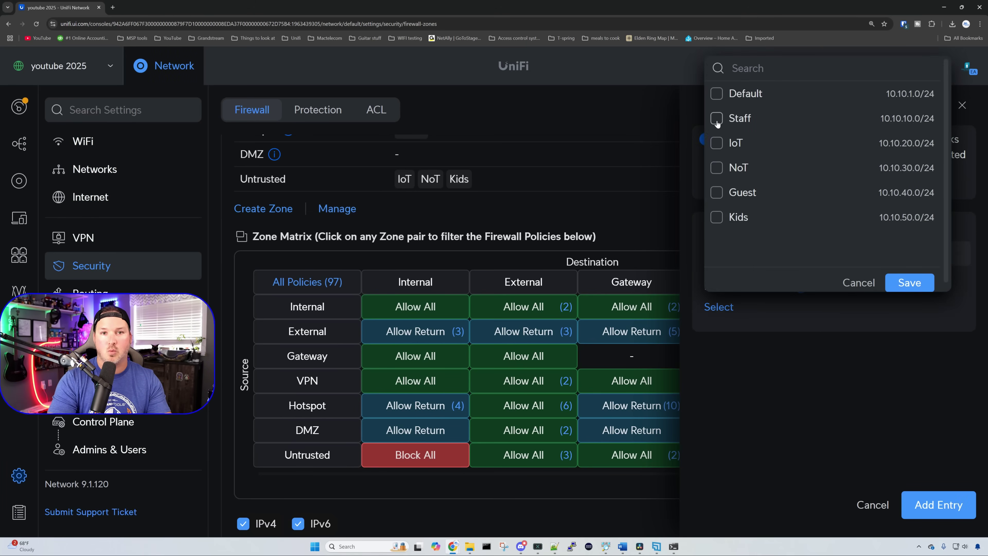
{"action": "left_click", "coordinate": [716, 118]}
{"action": "left_click", "coordinate": [909, 283]}
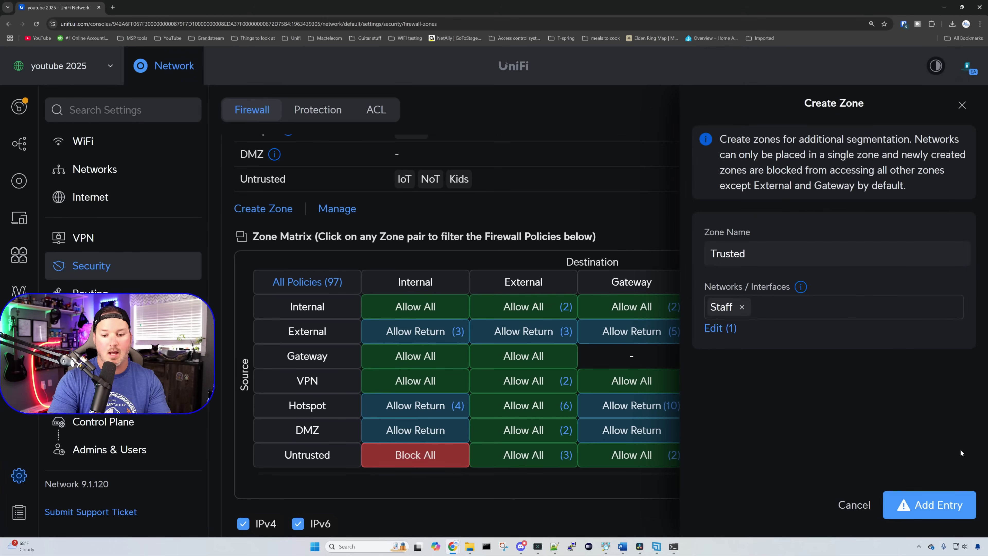
{"action": "left_click", "coordinate": [953, 505]}
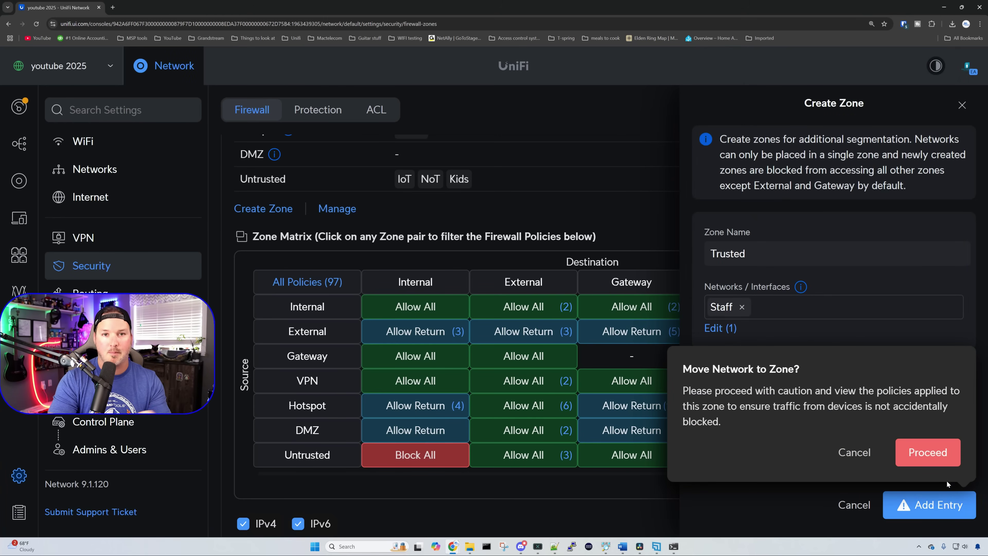
{"action": "left_click", "coordinate": [932, 464]}
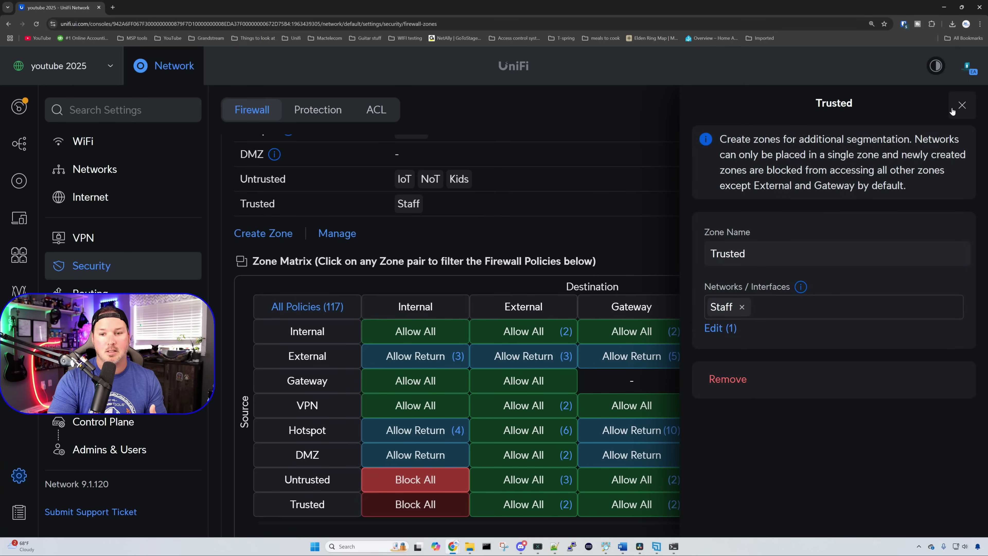
{"action": "left_click", "coordinate": [961, 104]}
{"action": "scroll", "coordinate": [669, 312], "scroll_direction": "down", "scroll_amount": 3}
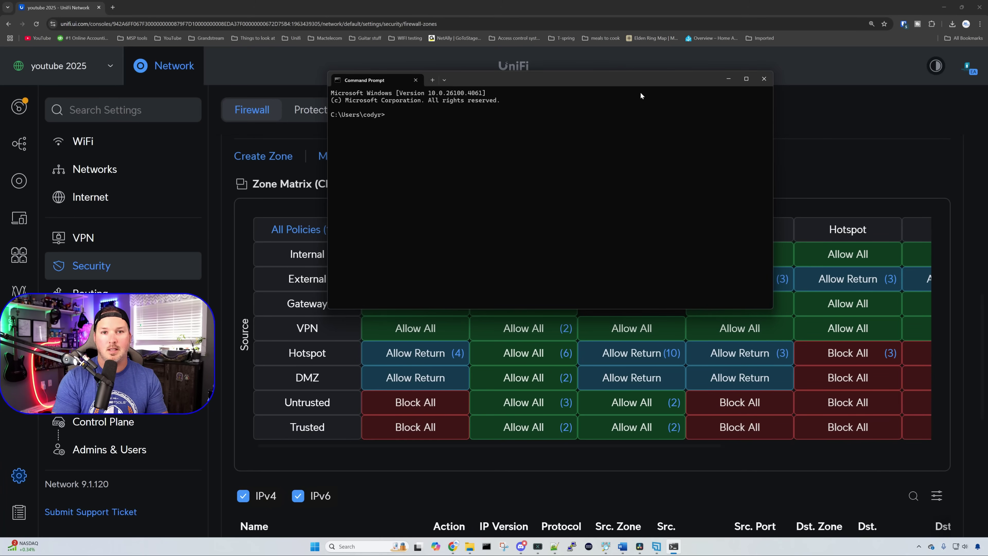
Step: Ping 10.10.20.137 from Command Prompt, see it time out, then return to UniFi
{"action": "type", "text": "ping 10.10.20.137"}
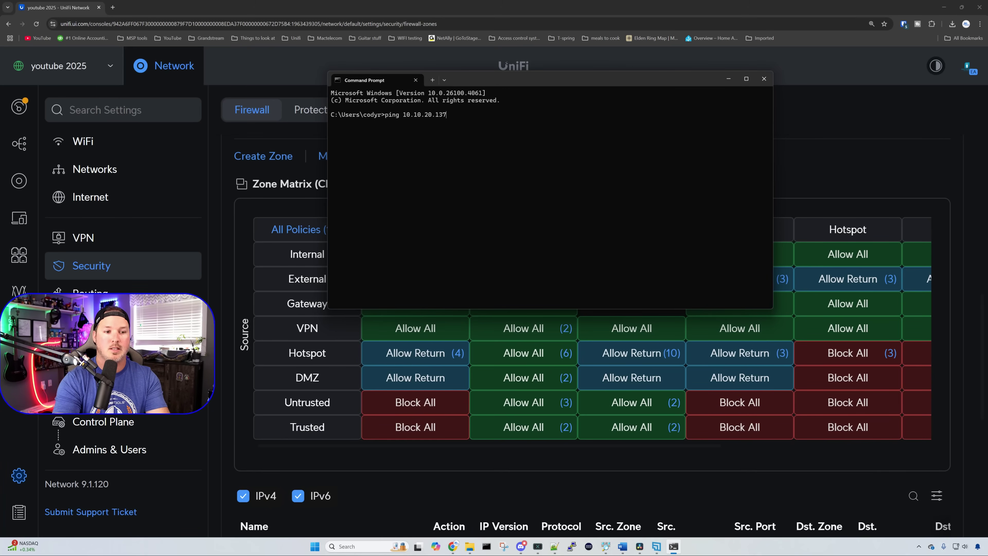
{"action": "key", "text": "Return"}
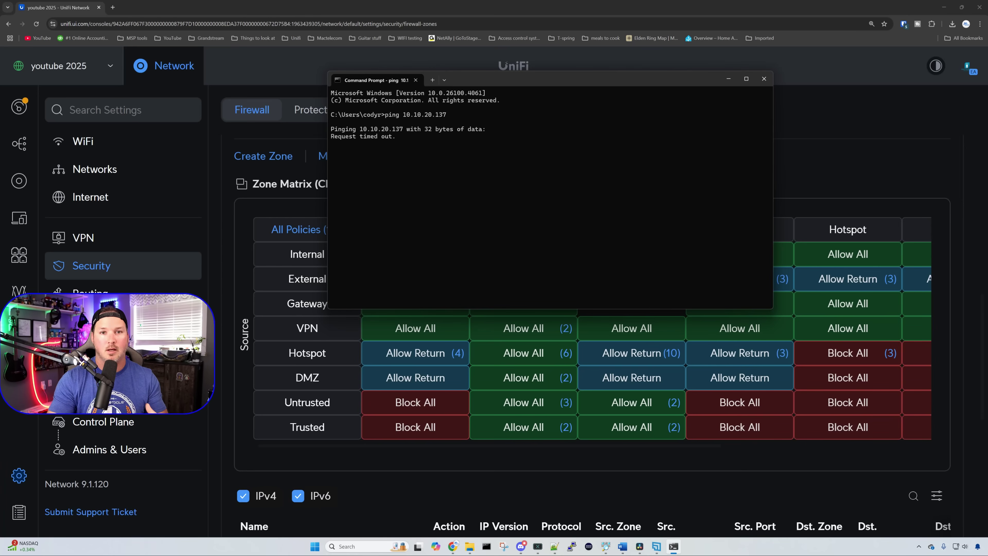
{"action": "left_click", "coordinate": [860, 145]}
{"action": "scroll", "coordinate": [716, 168], "scroll_direction": "down", "scroll_amount": 2}
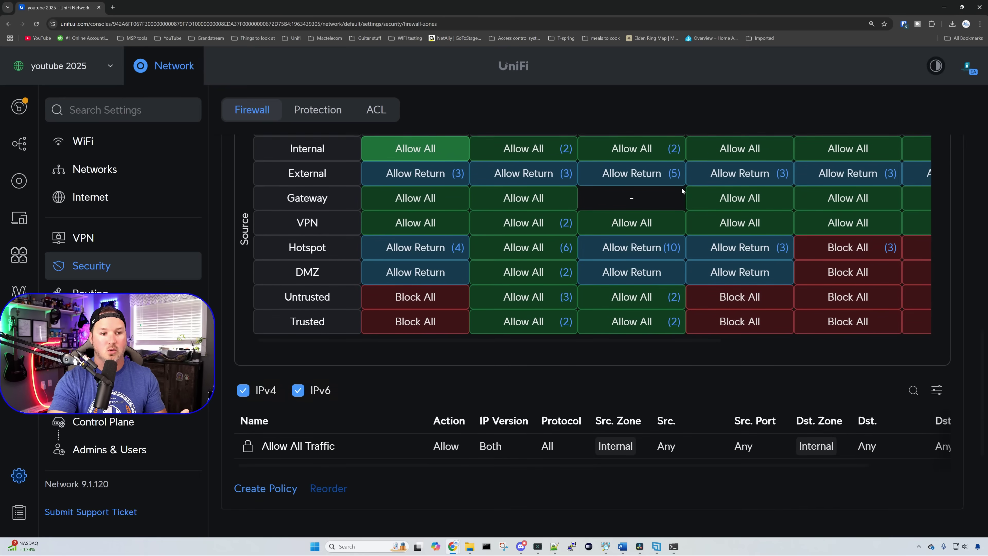
Step: Start a new firewall policy named 'Allow default to all untrusted networks'
{"action": "left_click", "coordinate": [416, 190]}
{"action": "left_click", "coordinate": [397, 174]}
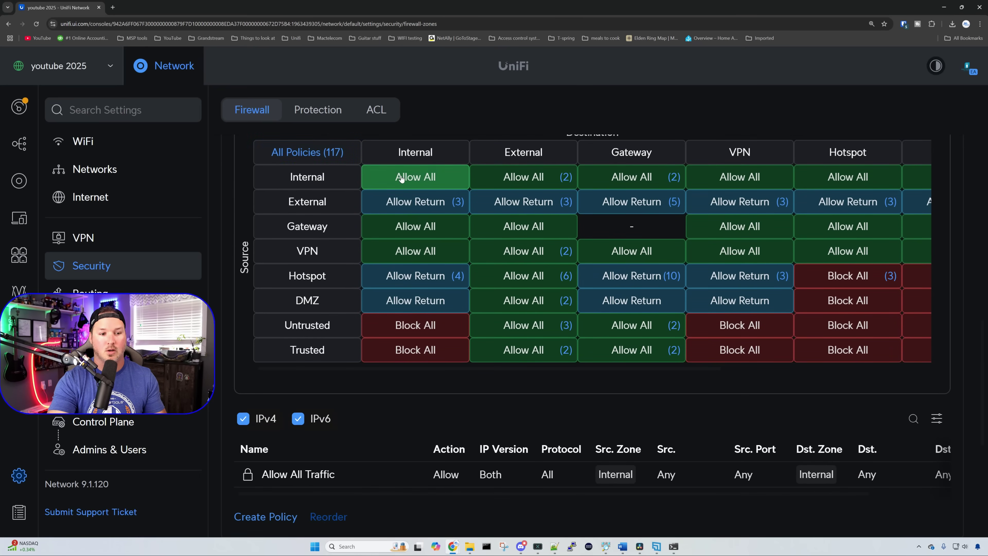
{"action": "scroll", "coordinate": [413, 299], "scroll_direction": "down", "scroll_amount": 3}
{"action": "left_click", "coordinate": [281, 362]}
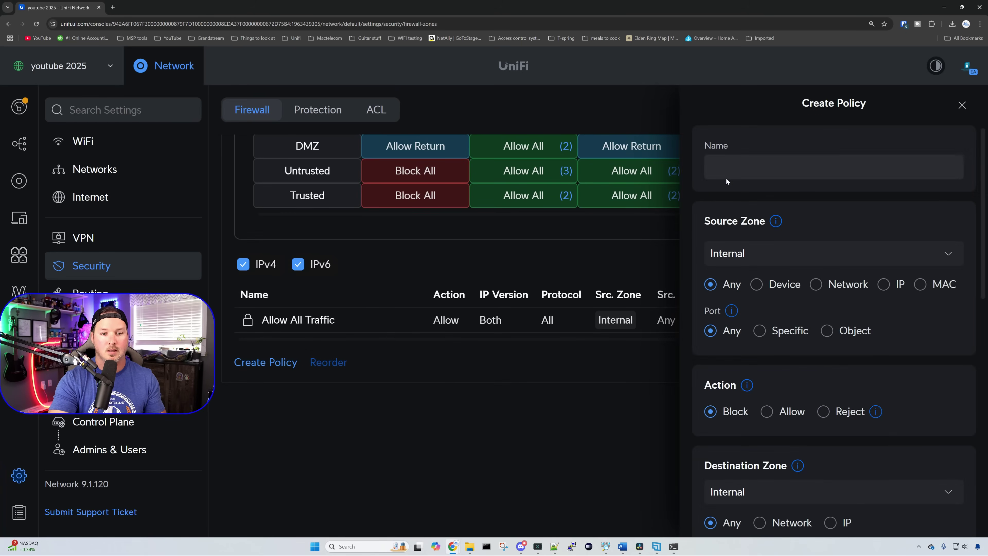
{"action": "left_click", "coordinate": [732, 171]}
{"action": "type", "text": "Allow de"}
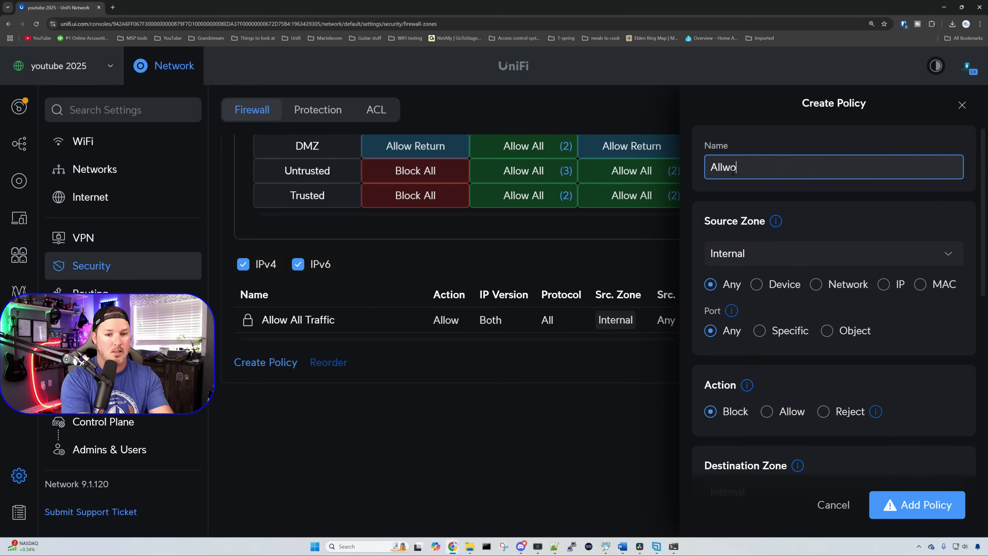
{"action": "type", "text": "fault "}
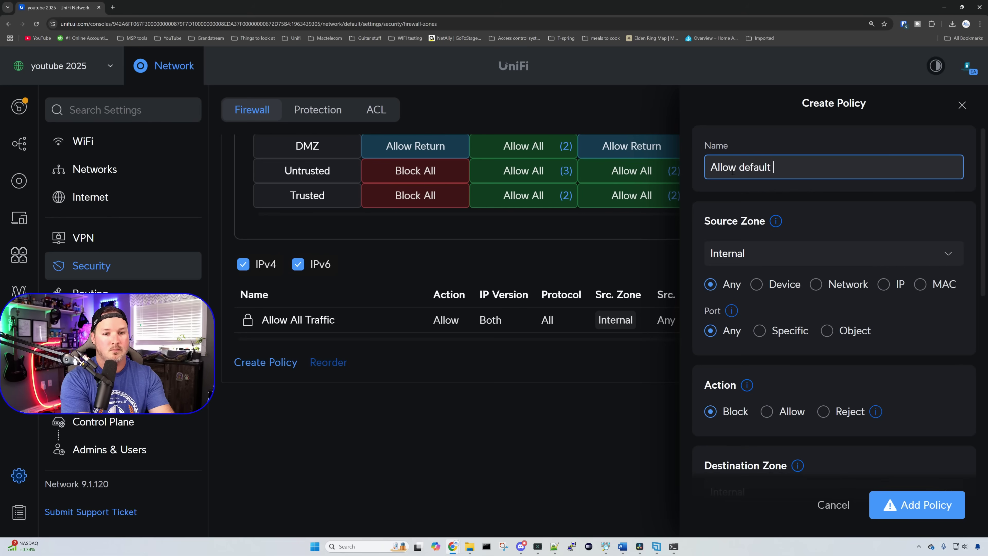
{"action": "type", "text": "to all untrust"}
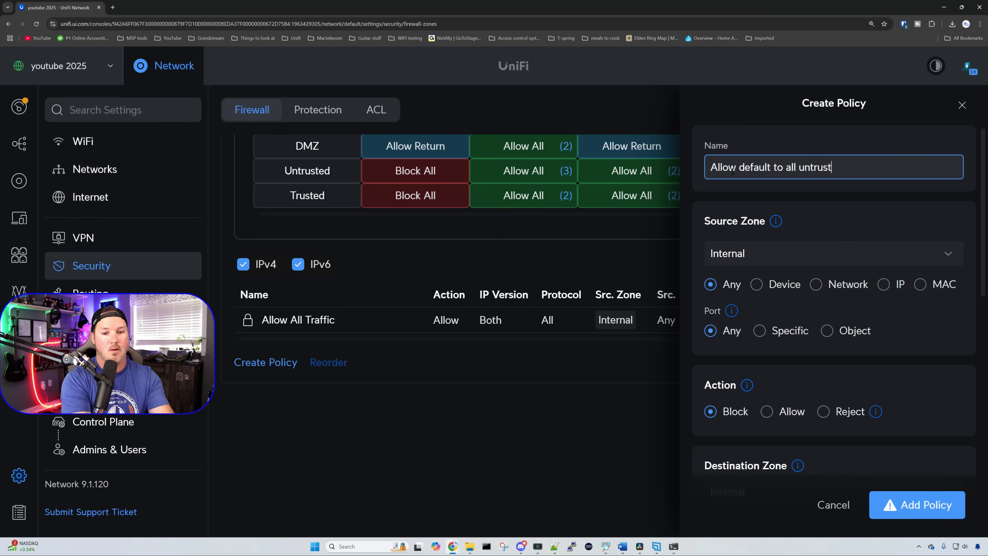
{"action": "type", "text": "ed networks"}
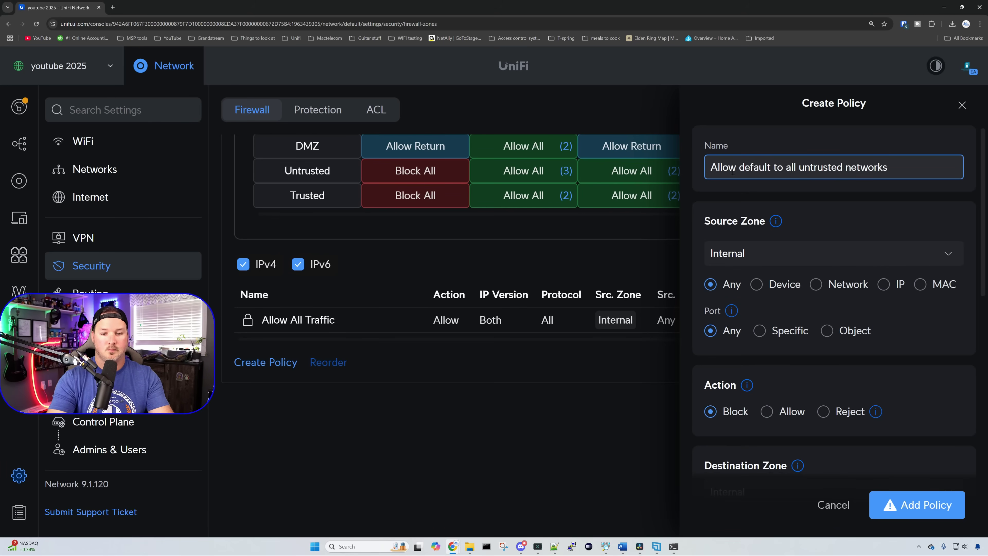
Step: Set the policy's source to the specific network Default
{"action": "left_click", "coordinate": [817, 288]}
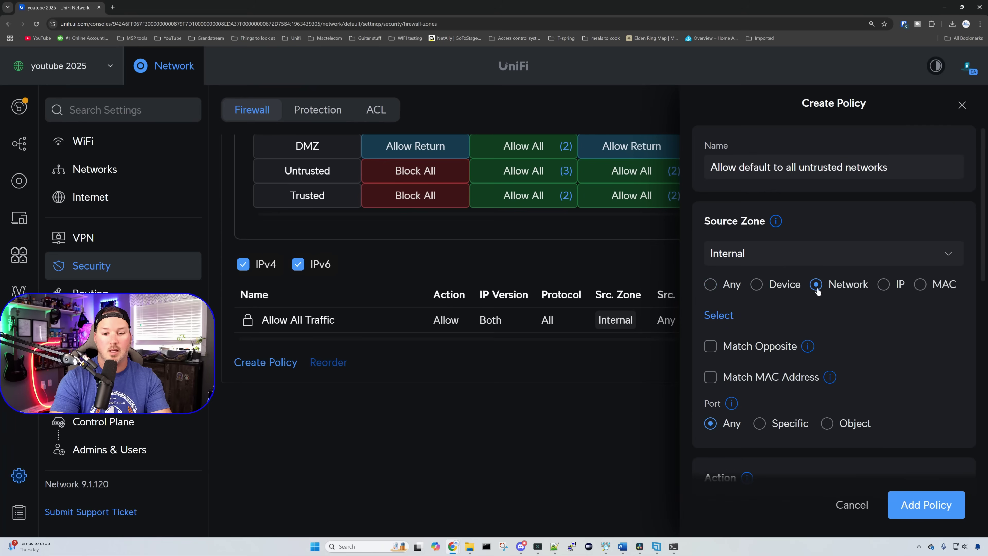
{"action": "left_click", "coordinate": [719, 315]}
{"action": "left_click", "coordinate": [716, 96]}
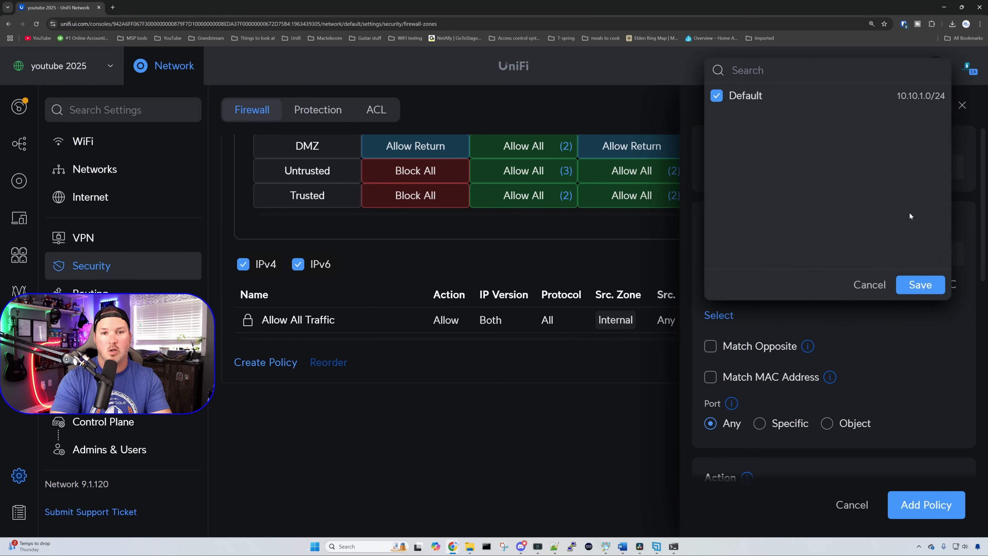
{"action": "left_click", "coordinate": [919, 285]}
{"action": "scroll", "coordinate": [901, 290], "scroll_direction": "down", "scroll_amount": 5}
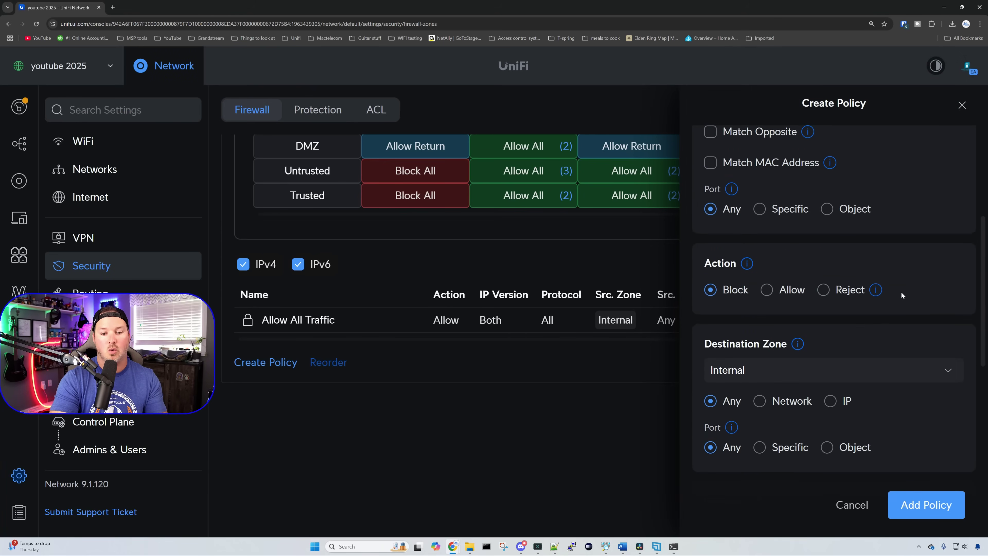
Step: Set action to Allow and destination zone to Untrusted, then add the policy
{"action": "left_click", "coordinate": [769, 291]}
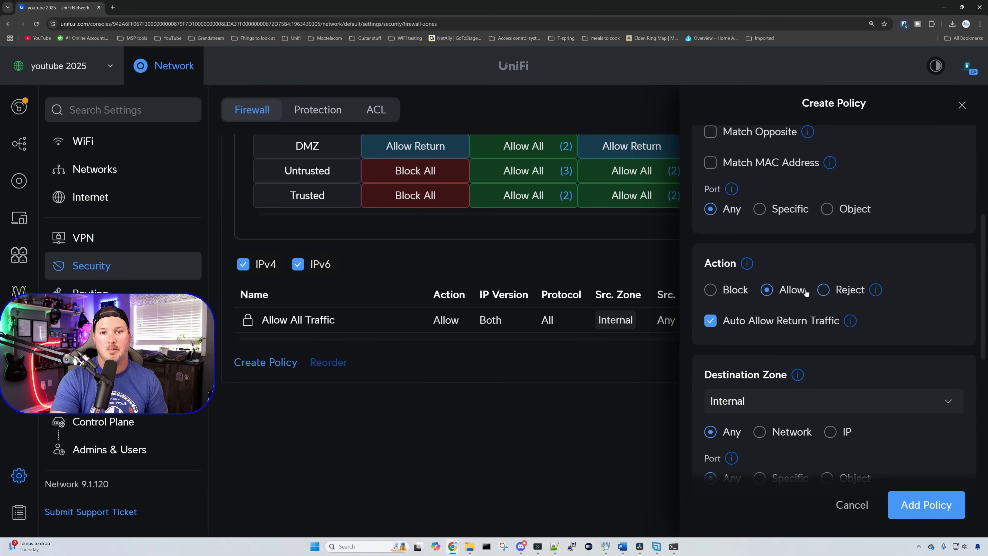
{"action": "scroll", "coordinate": [836, 288], "scroll_direction": "down", "scroll_amount": 2}
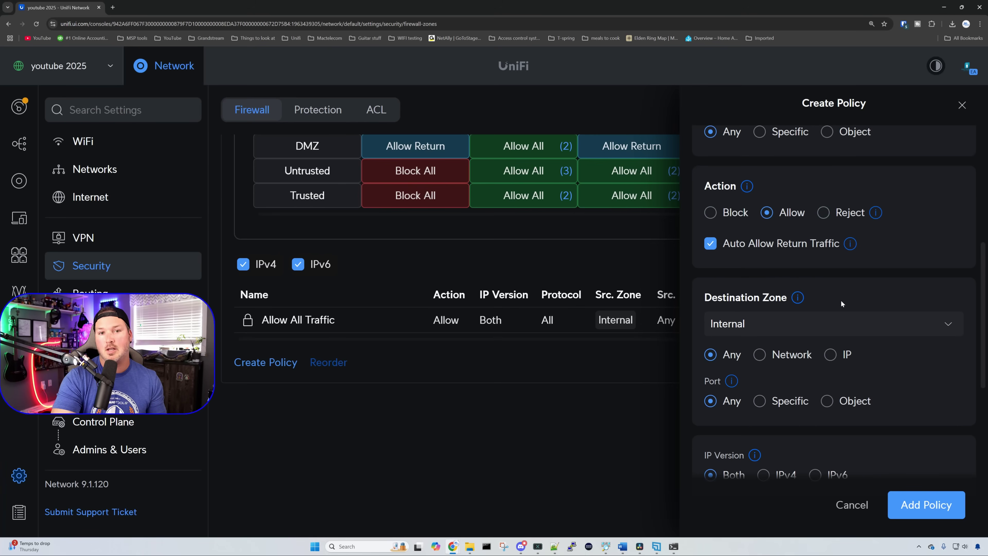
{"action": "left_click", "coordinate": [831, 324]}
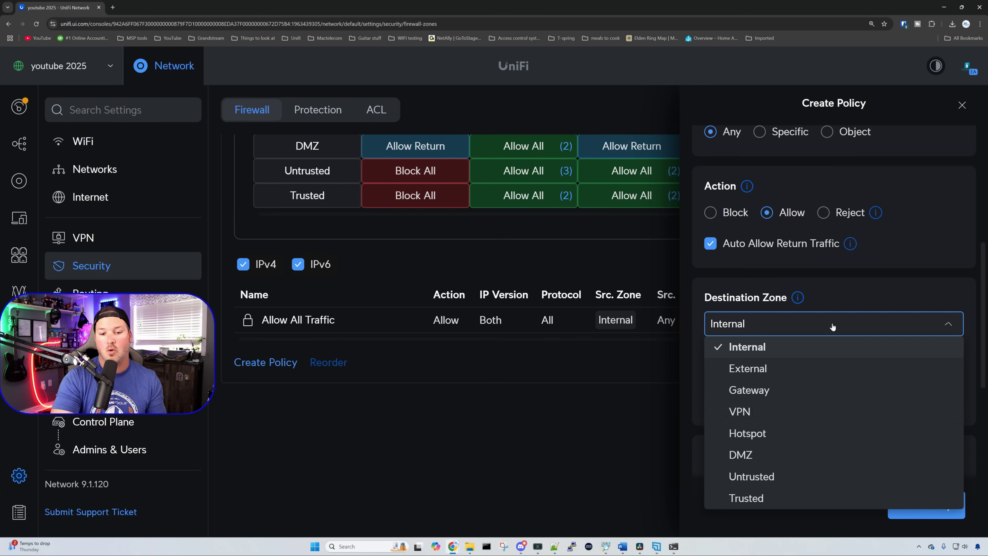
{"action": "left_click", "coordinate": [770, 481]}
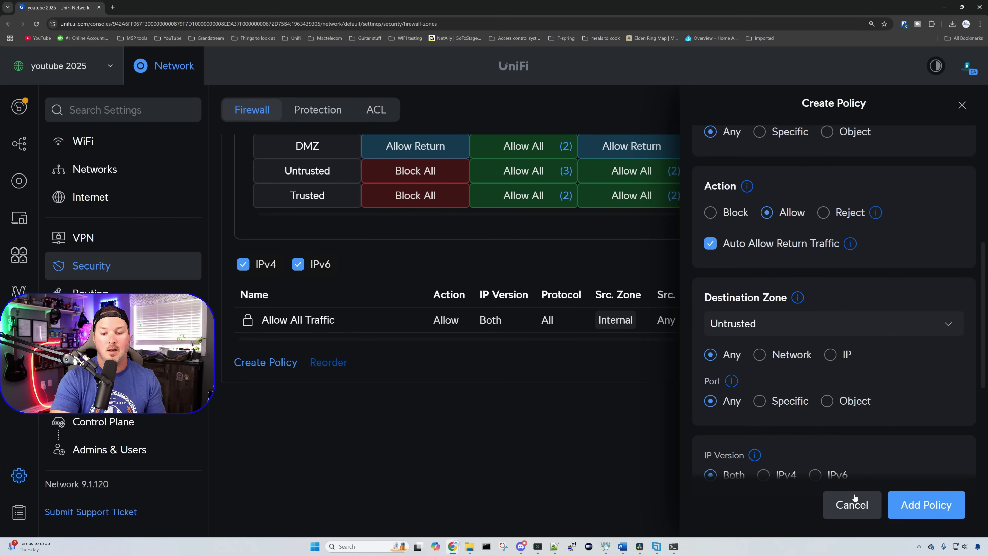
{"action": "left_click", "coordinate": [927, 504]}
{"action": "left_click", "coordinate": [290, 405]}
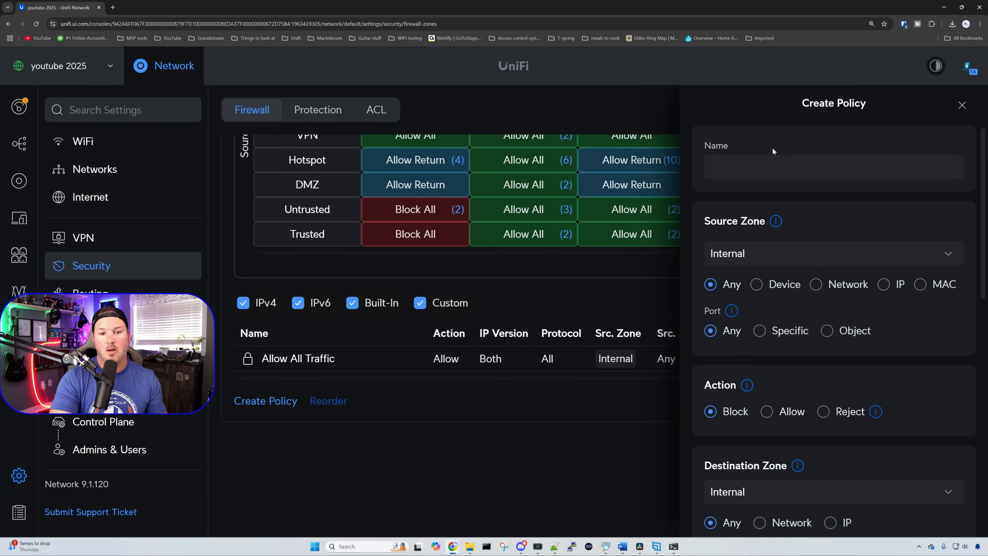
Step: Name the new policy 'Allow default to staff'
{"action": "left_click", "coordinate": [764, 165]}
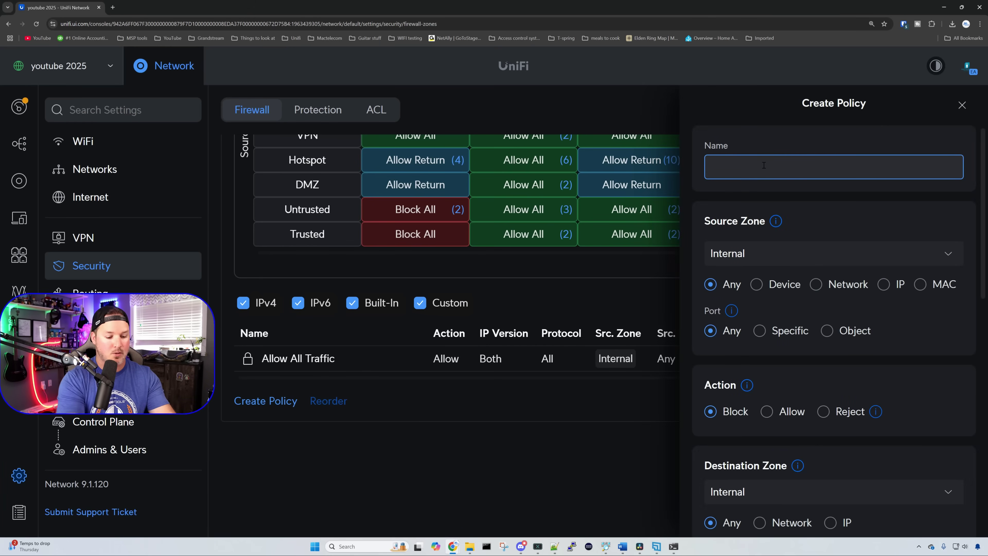
{"action": "type", "text": "Allow de"}
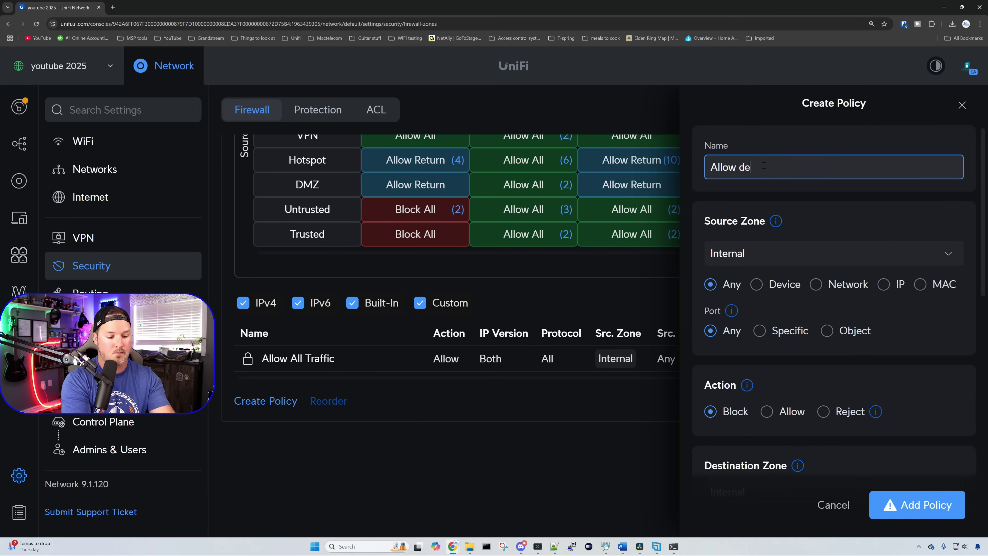
{"action": "type", "text": "fault to staff"}
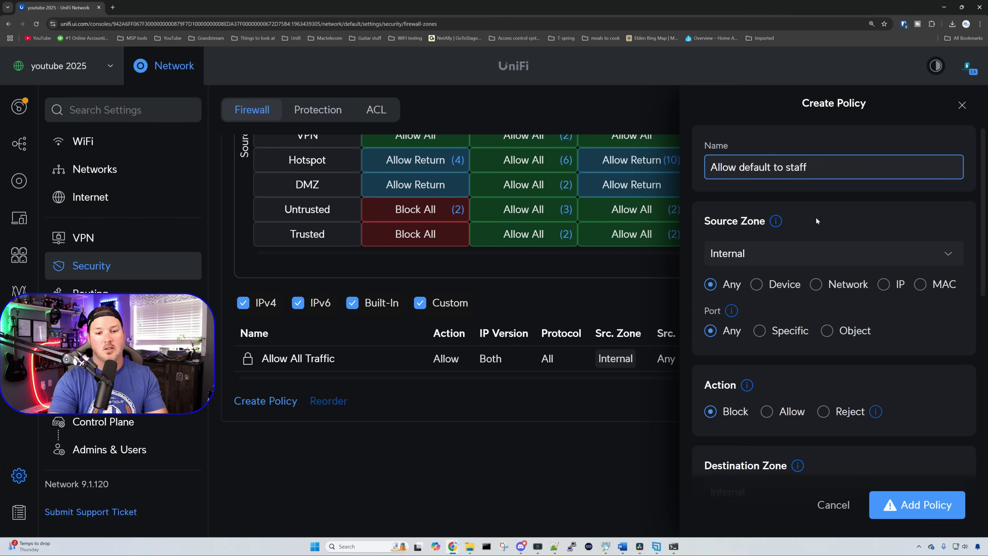
Step: Set the policy's source to the specific network Default
{"action": "scroll", "coordinate": [816, 218], "scroll_direction": "down", "scroll_amount": 1}
{"action": "left_click", "coordinate": [815, 246]}
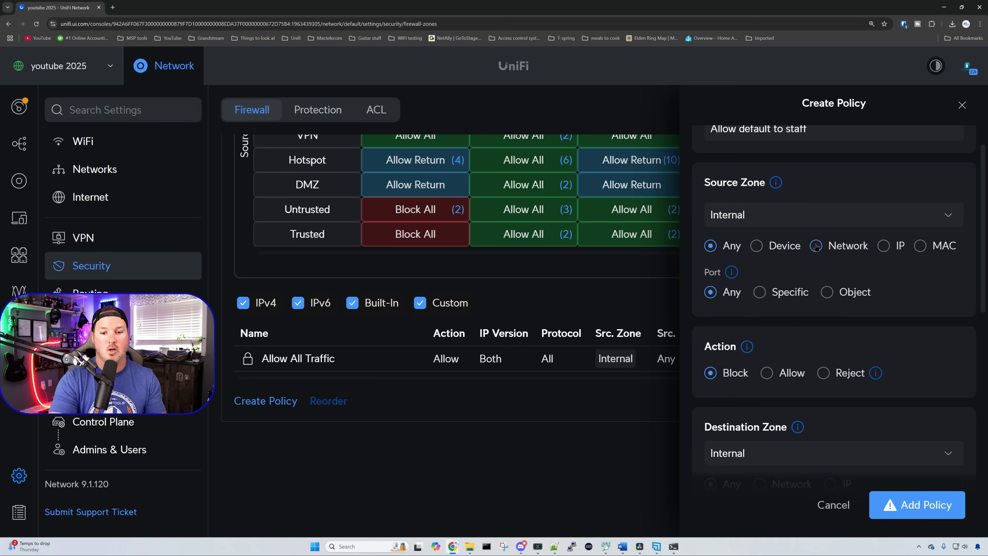
{"action": "left_click", "coordinate": [718, 276]}
{"action": "left_click", "coordinate": [715, 330]}
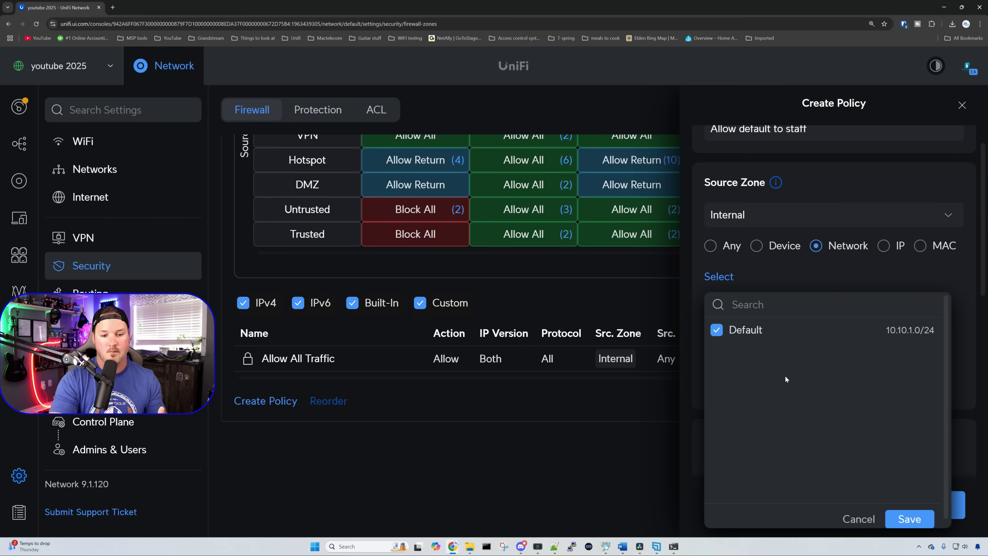
{"action": "scroll", "coordinate": [785, 375], "scroll_direction": "down", "scroll_amount": 5}
{"action": "left_click", "coordinate": [767, 290]}
Step: Set destination zone to Trusted, add the policy, and rerun the ping to 10.10.20.137
{"action": "scroll", "coordinate": [774, 293], "scroll_direction": "down", "scroll_amount": 3}
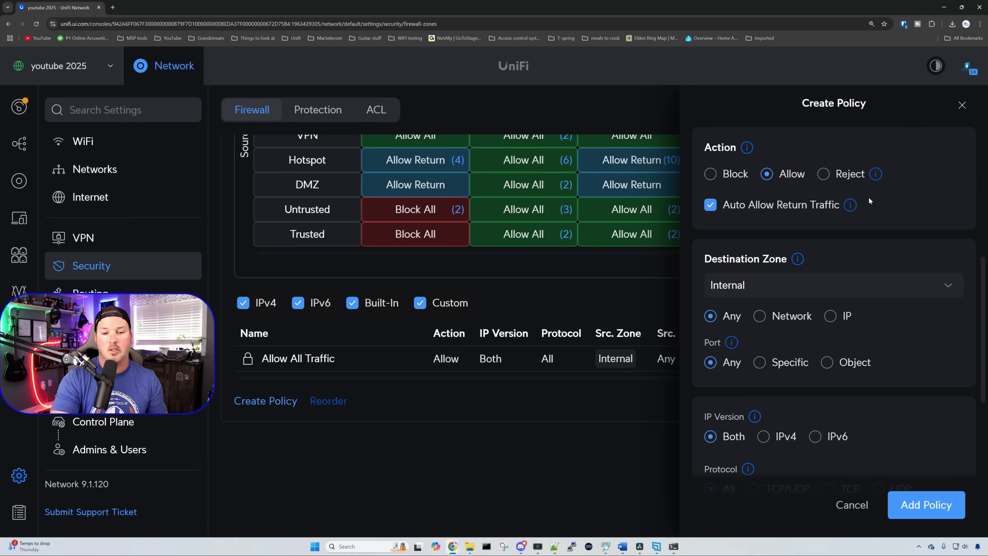
{"action": "mouse_move", "coordinate": [851, 204]}
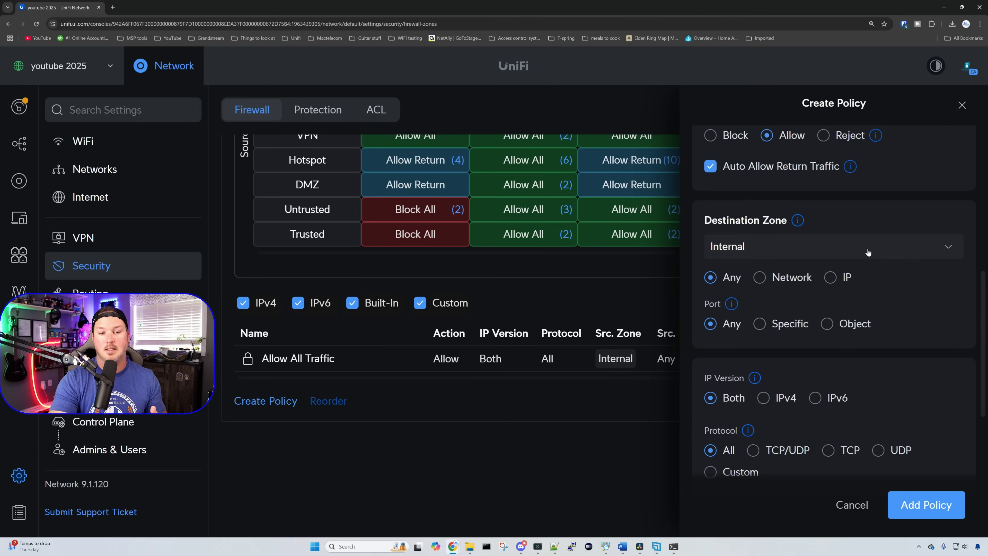
{"action": "left_click", "coordinate": [865, 249]}
{"action": "left_click", "coordinate": [785, 418]}
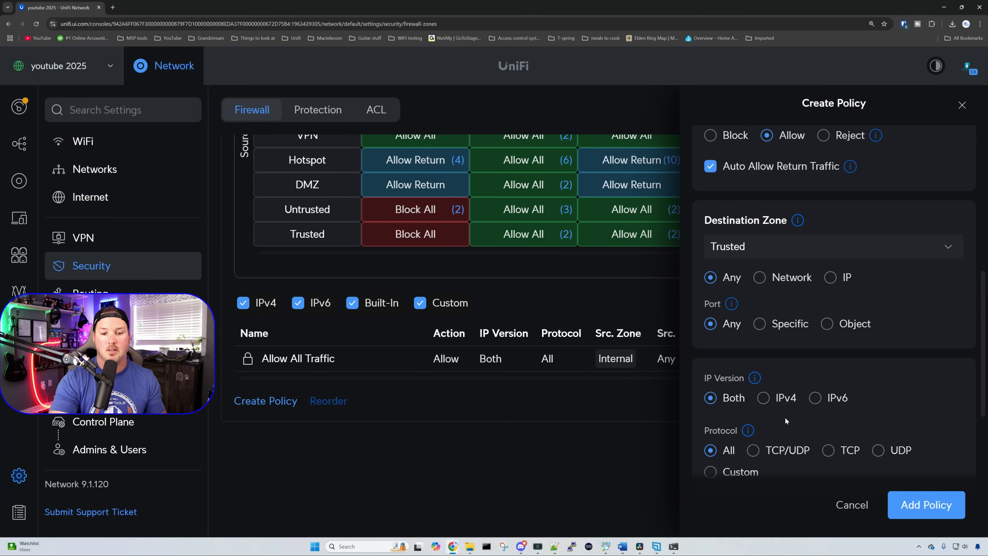
{"action": "left_click", "coordinate": [954, 508]}
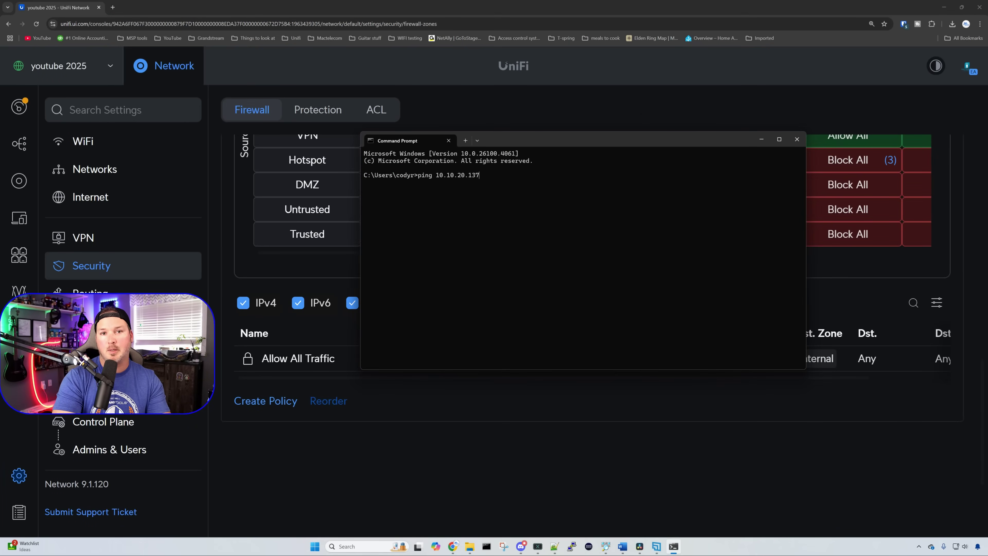
{"action": "key", "text": "Return"}
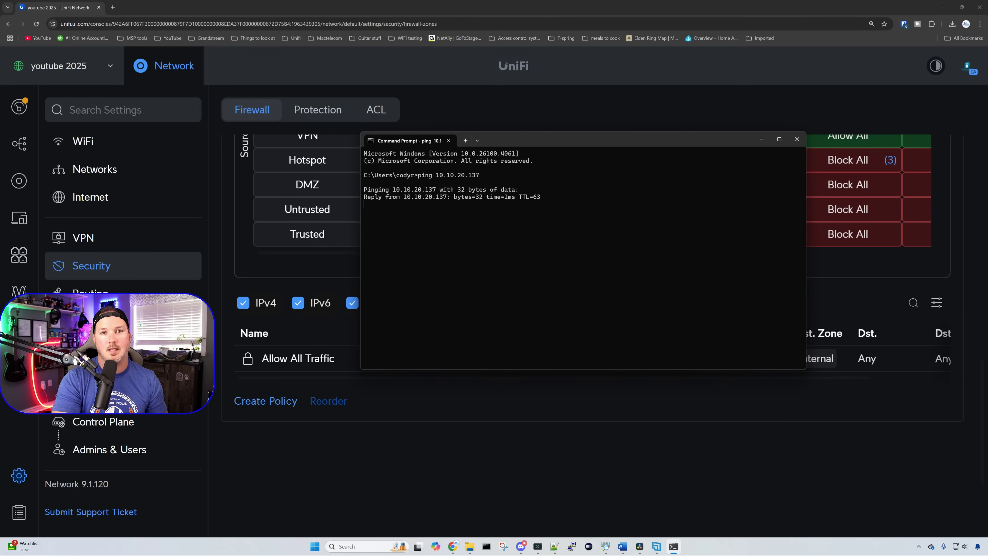
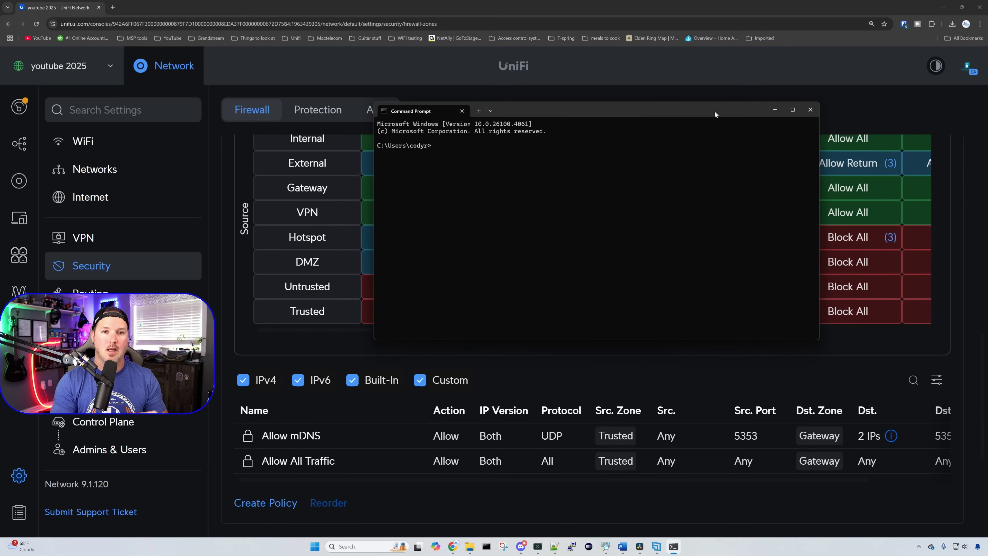
Step: Ping the gateway at 10.10.1.1 from Command Prompt to confirm it replies
{"action": "type", "text": "ing 1"}
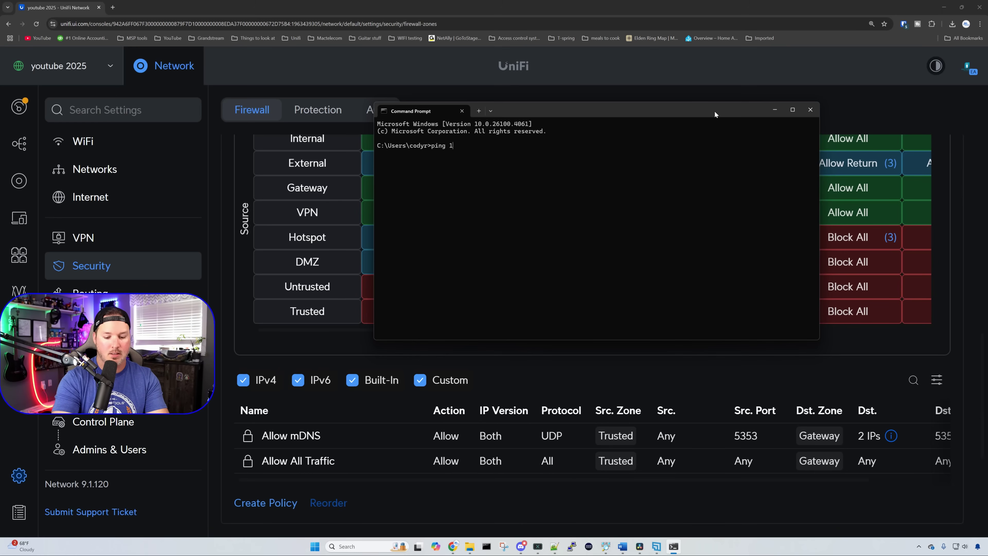
{"action": "type", "text": "0.10.1.1"}
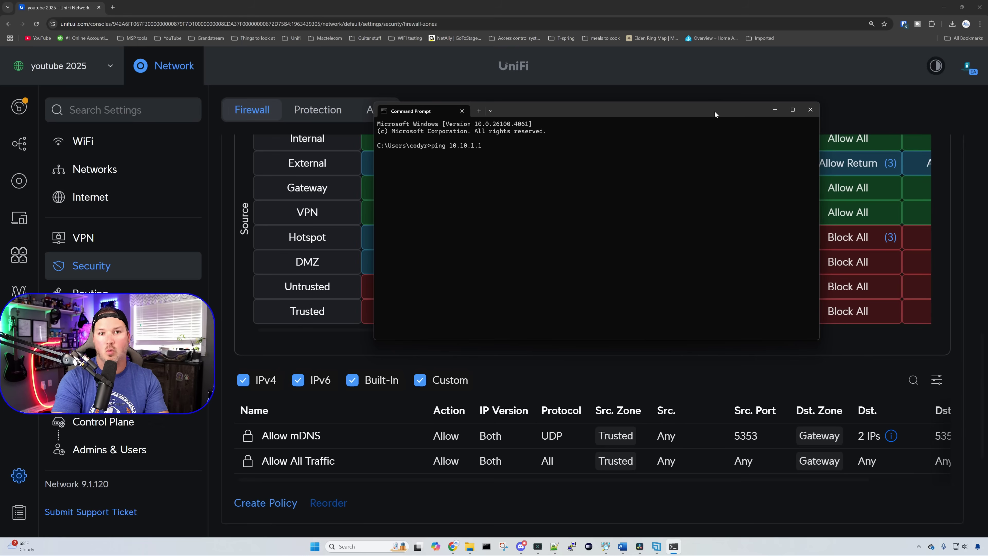
{"action": "key", "text": "Return"}
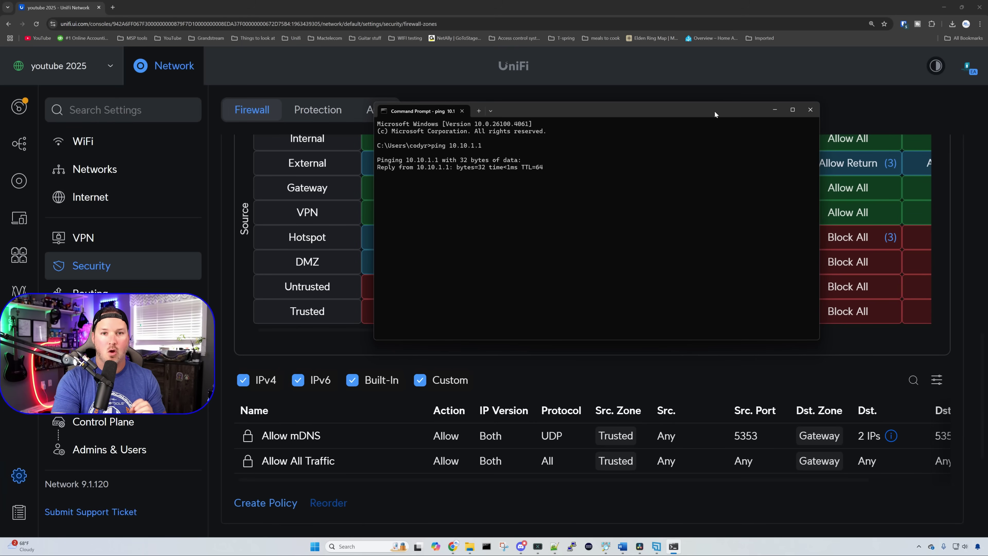
{"action": "left_click", "coordinate": [114, 9]}
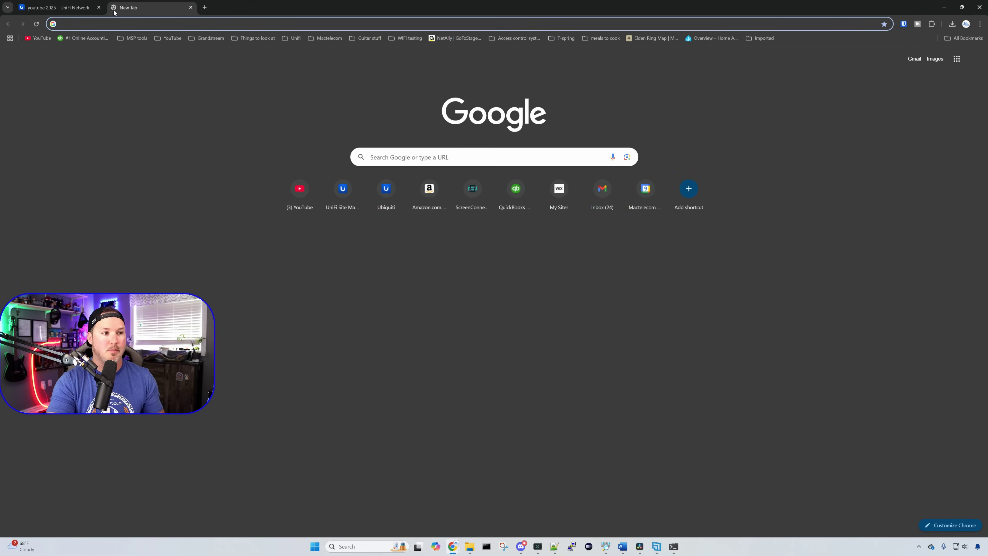
{"action": "type", "text": "10.10"}
{"action": "type", "text": ".1.1"}
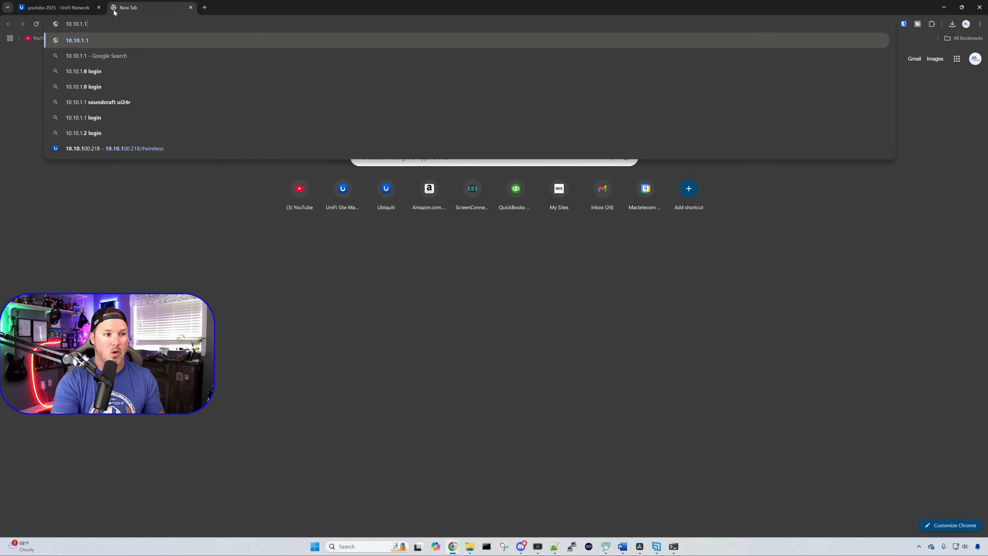
{"action": "key", "text": "Return"}
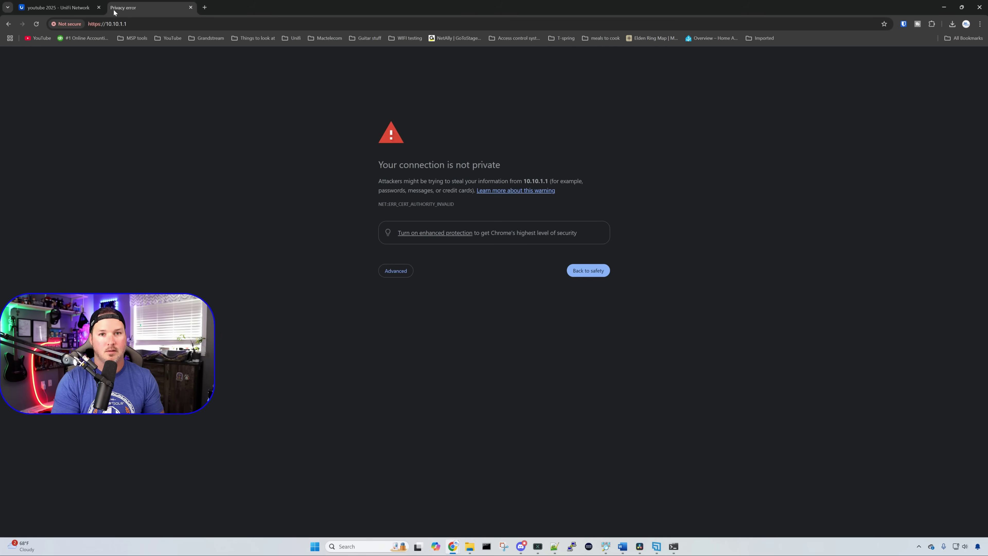
{"action": "left_click", "coordinate": [401, 271]}
{"action": "left_click", "coordinate": [438, 330]}
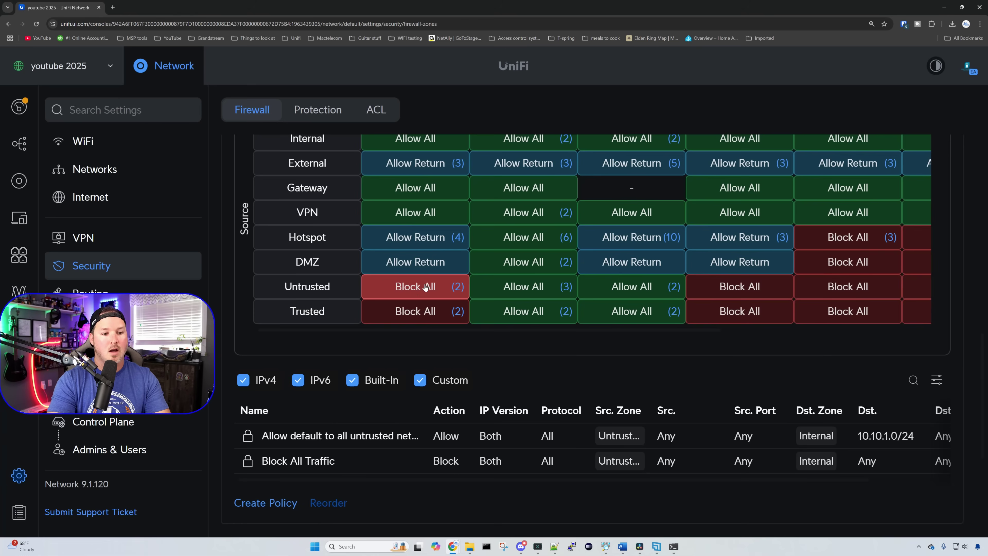
{"action": "left_click", "coordinate": [420, 294]}
{"action": "left_click", "coordinate": [420, 295]}
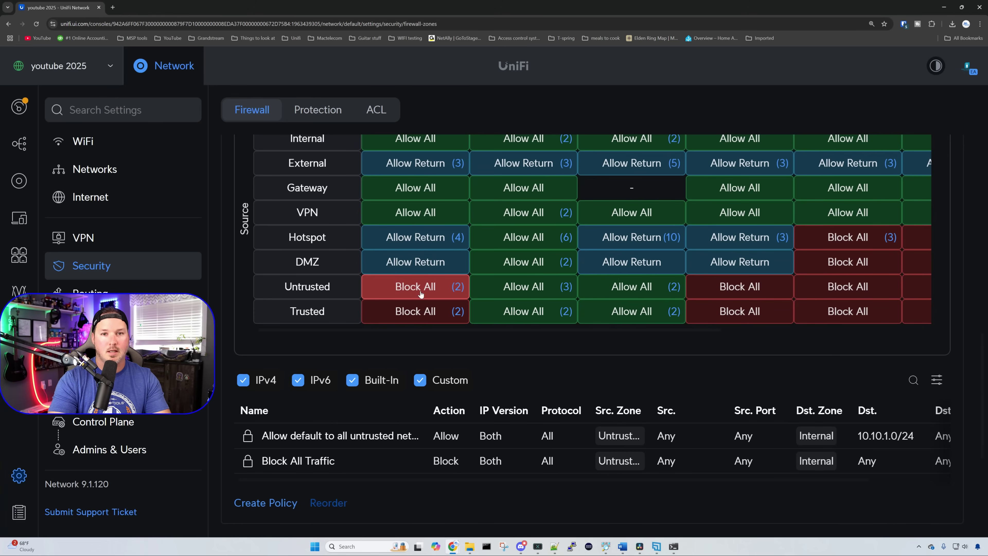
Step: Create a firewall policy named 'Deny untrusted to gateway' with destination zone Gateway
{"action": "left_click", "coordinate": [278, 502]}
{"action": "left_click", "coordinate": [781, 167]}
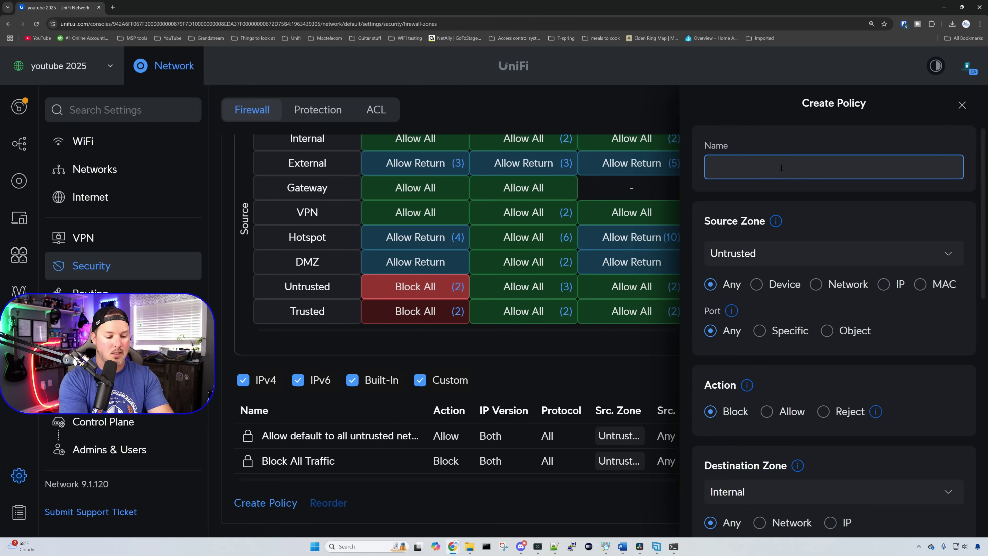
{"action": "type", "text": "Deny un"}
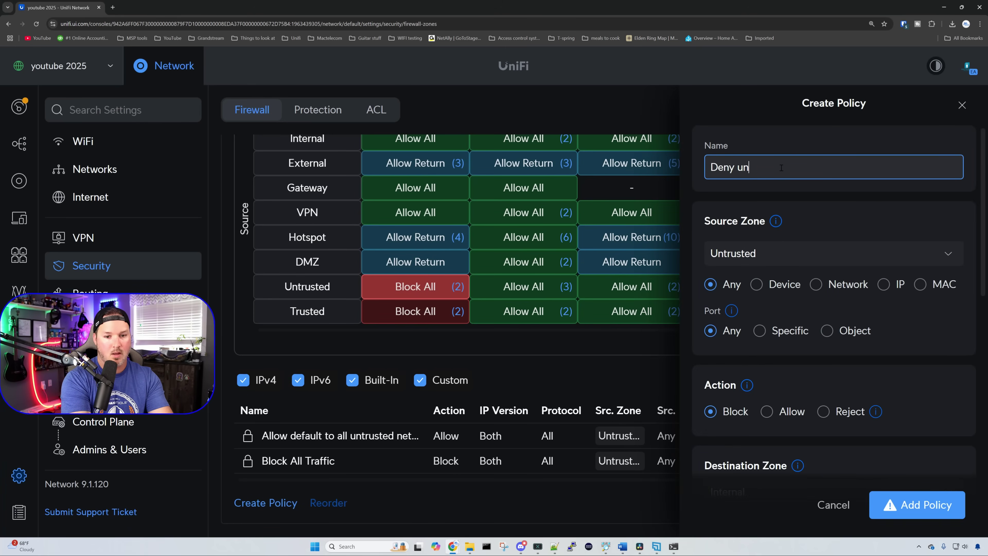
{"action": "type", "text": "trusted to gateway"}
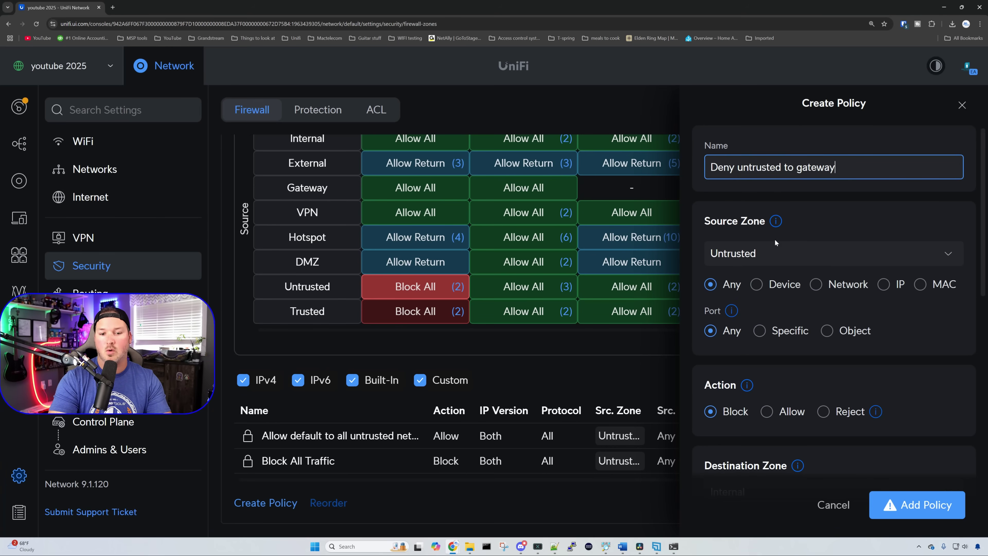
{"action": "scroll", "coordinate": [774, 238], "scroll_direction": "down", "scroll_amount": 2}
{"action": "scroll", "coordinate": [770, 245], "scroll_direction": "down", "scroll_amount": 2}
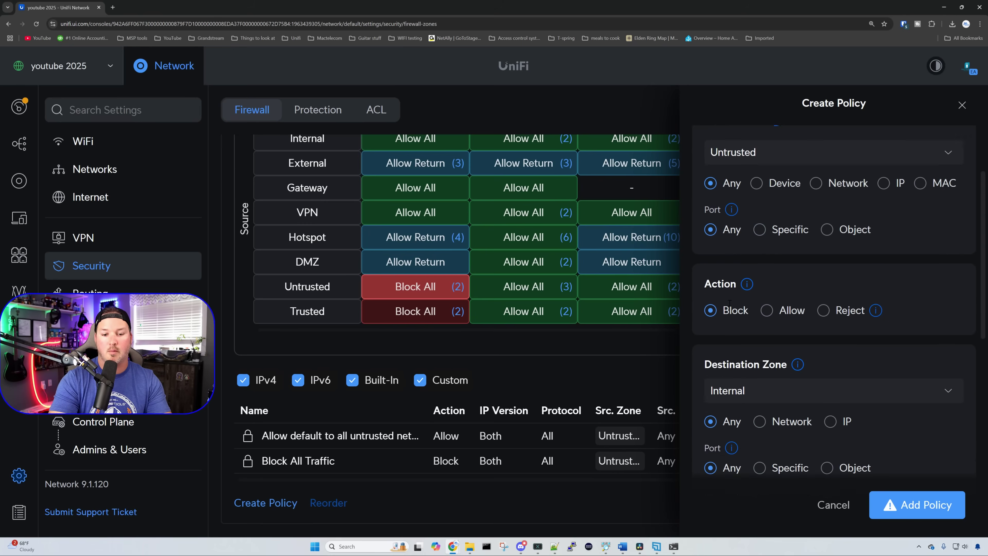
{"action": "left_click", "coordinate": [769, 337]}
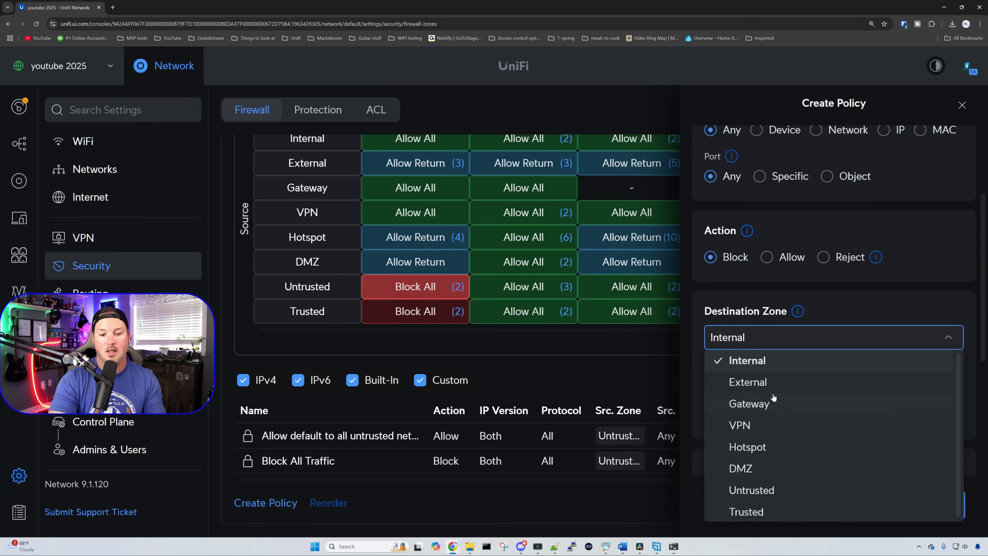
{"action": "left_click", "coordinate": [772, 404]}
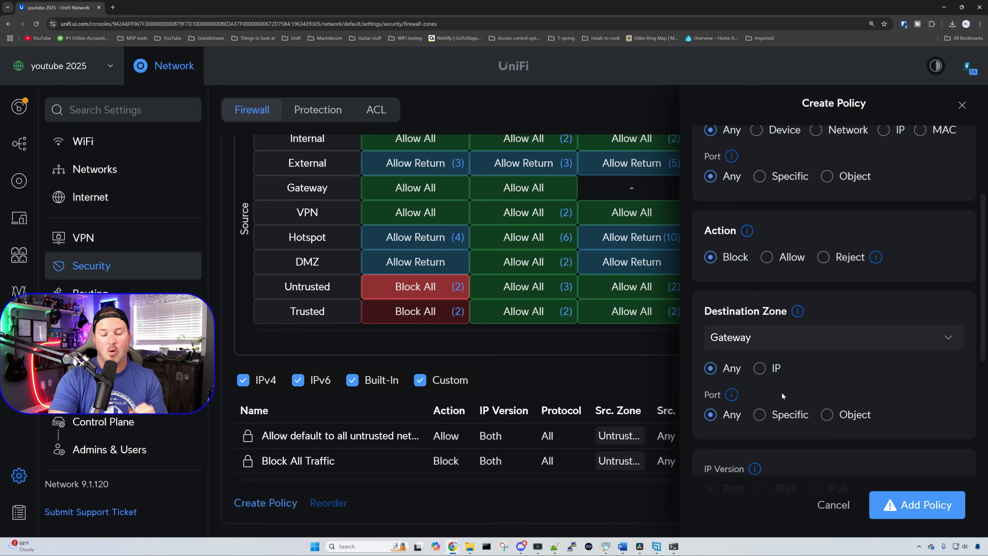
Step: Restrict the policy's ports to a port object and start defining a new one
{"action": "scroll", "coordinate": [795, 370], "scroll_direction": "down", "scroll_amount": 1}
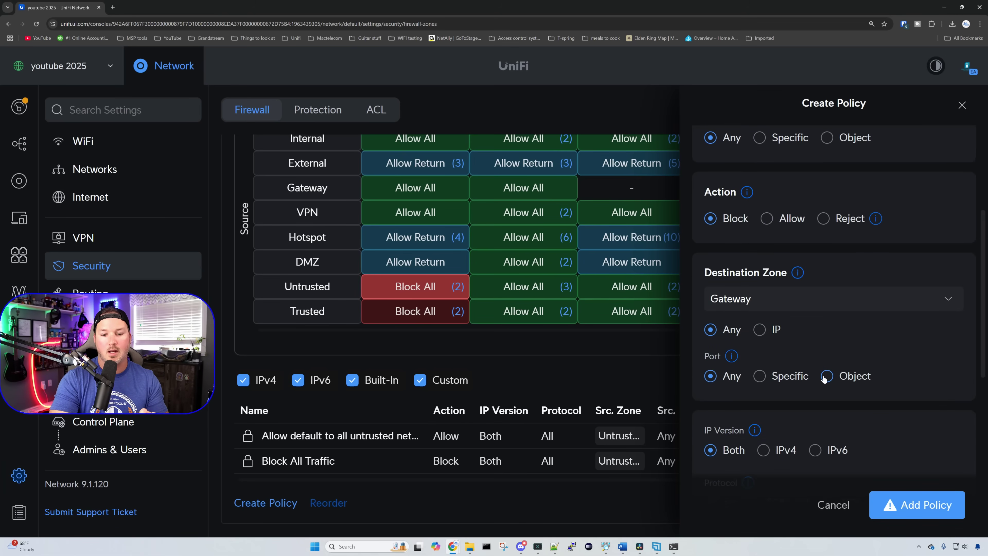
{"action": "left_click", "coordinate": [759, 377]}
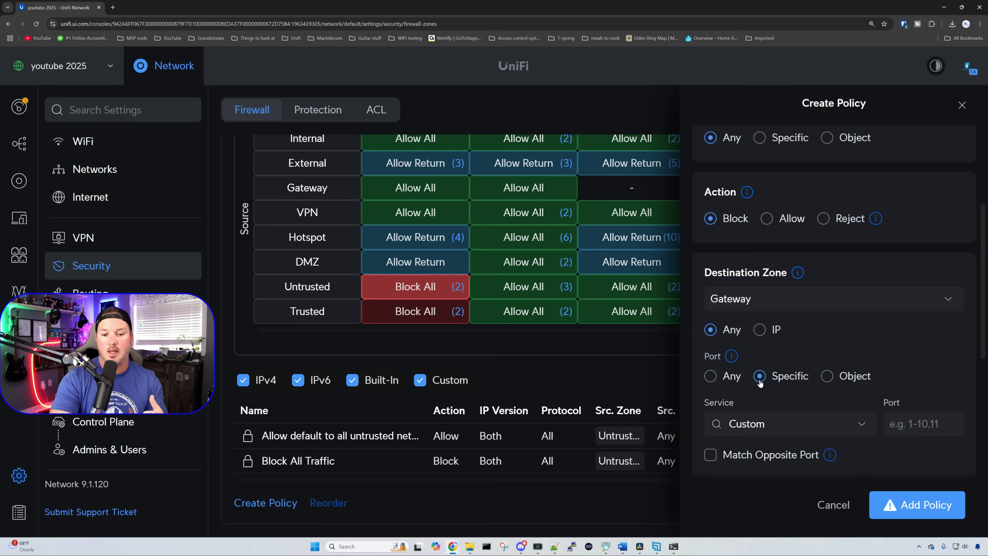
{"action": "left_click", "coordinate": [780, 420]}
{"action": "type", "text": "http"}
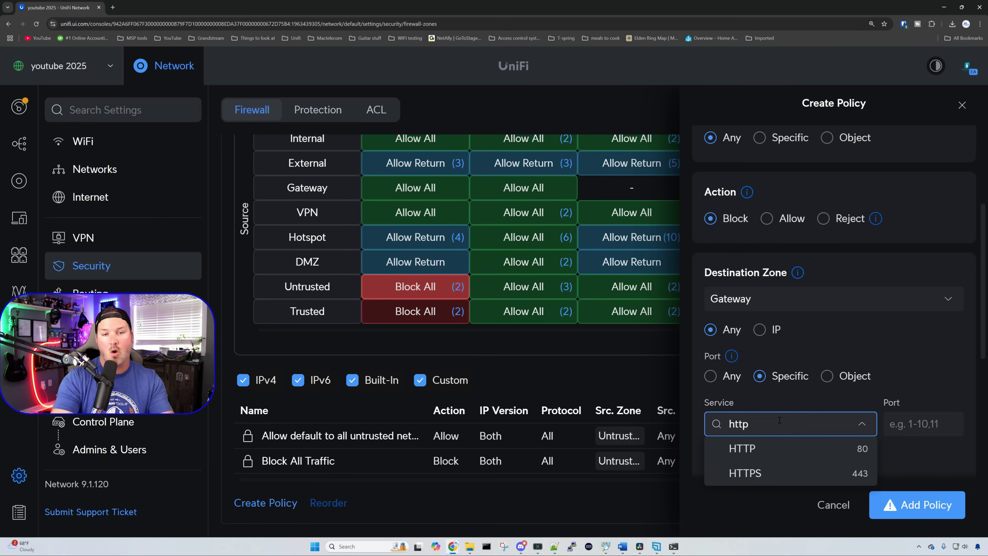
{"action": "left_click", "coordinate": [826, 376]}
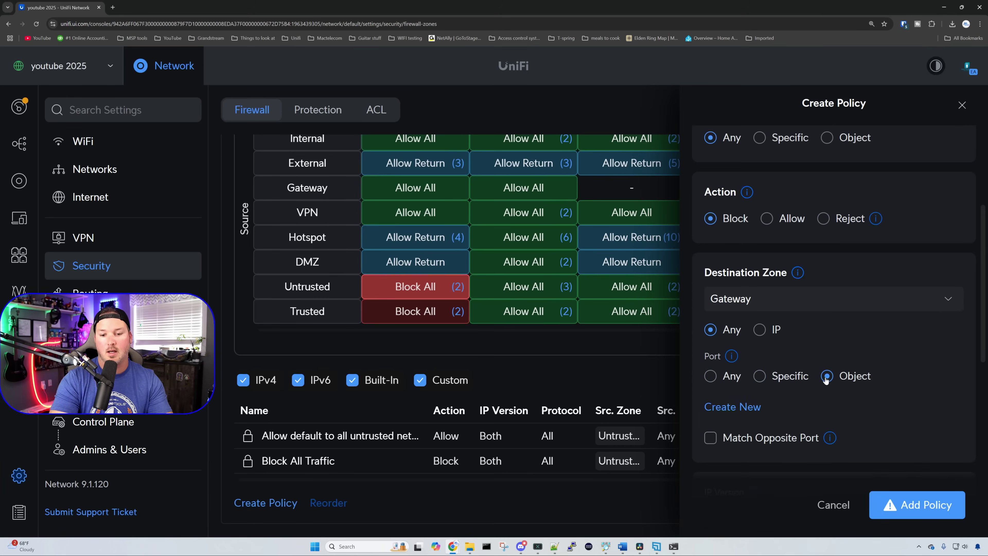
{"action": "left_click", "coordinate": [750, 408]}
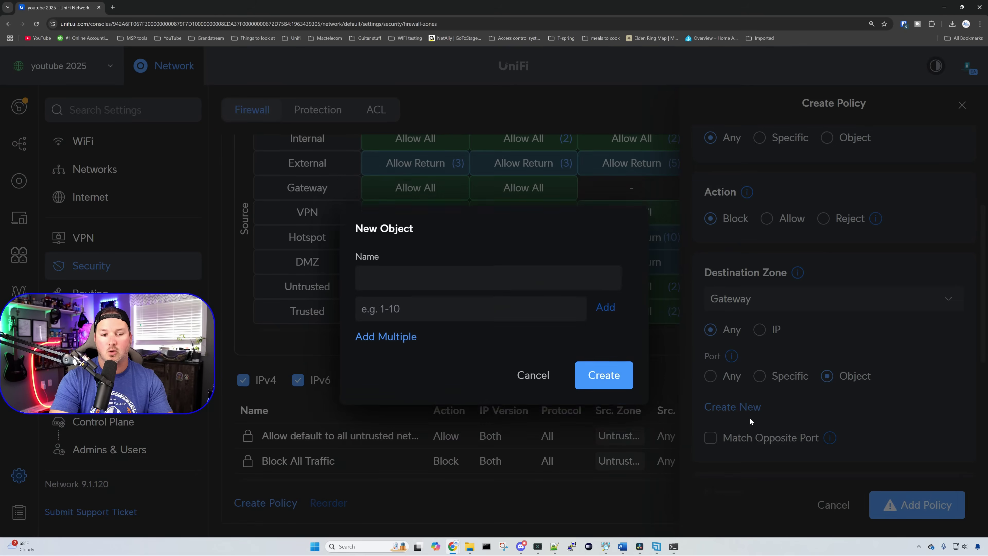
Step: Create port object 'http,https,ssh' containing ports 80, 443 and 22
{"action": "left_click", "coordinate": [420, 269]}
{"action": "type", "text": "ht"}
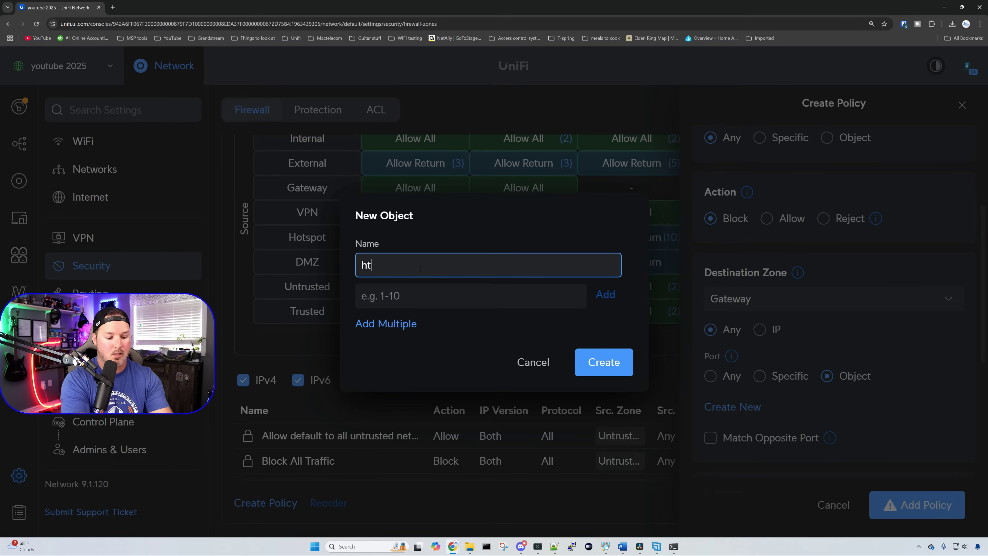
{"action": "type", "text": "tp,htt"}
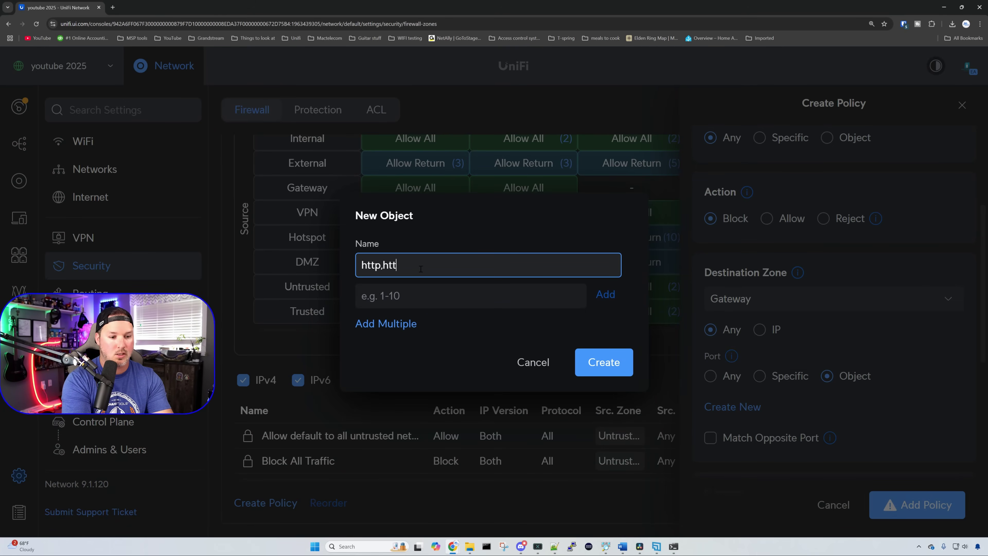
{"action": "type", "text": "ps,ssh"}
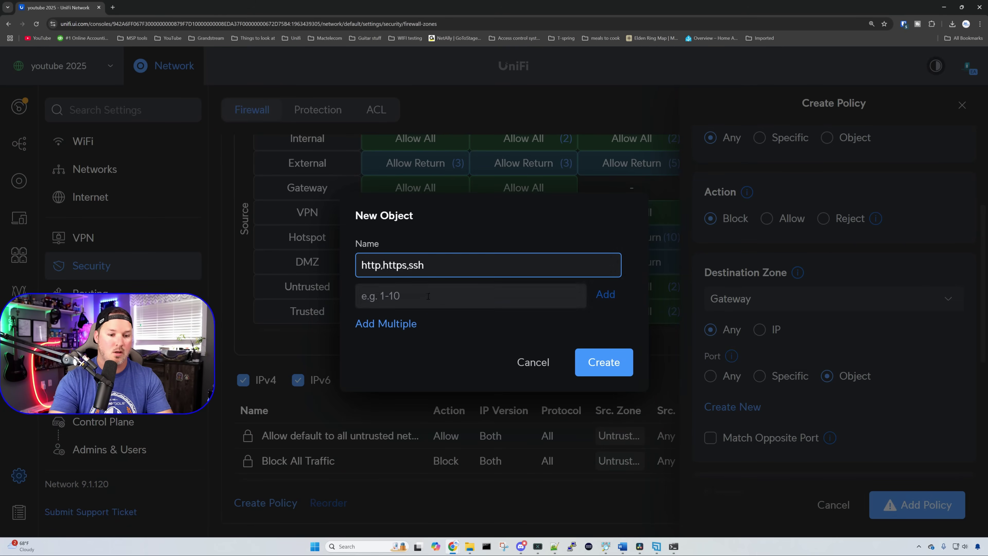
{"action": "left_click", "coordinate": [432, 296]}
{"action": "type", "text": "8"}
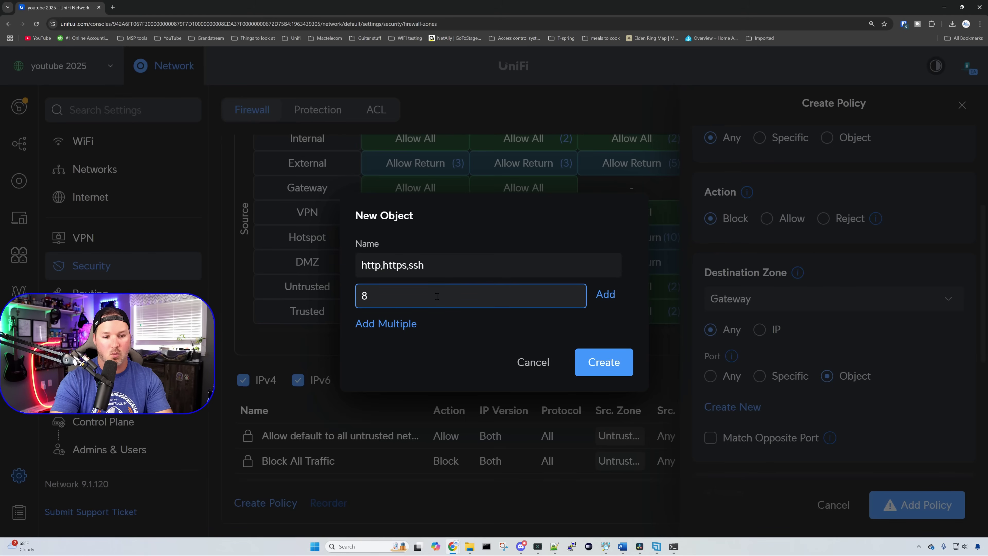
{"action": "type", "text": "0"}
{"action": "left_click", "coordinate": [606, 294]}
{"action": "type", "text": "4"}
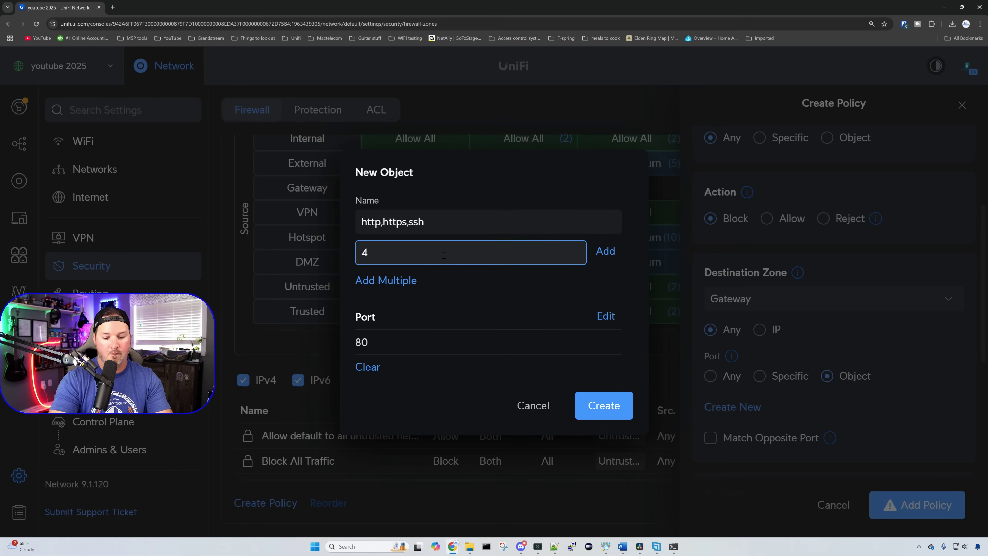
{"action": "type", "text": "43"}
{"action": "left_click", "coordinate": [605, 251]}
{"action": "left_click", "coordinate": [431, 237]}
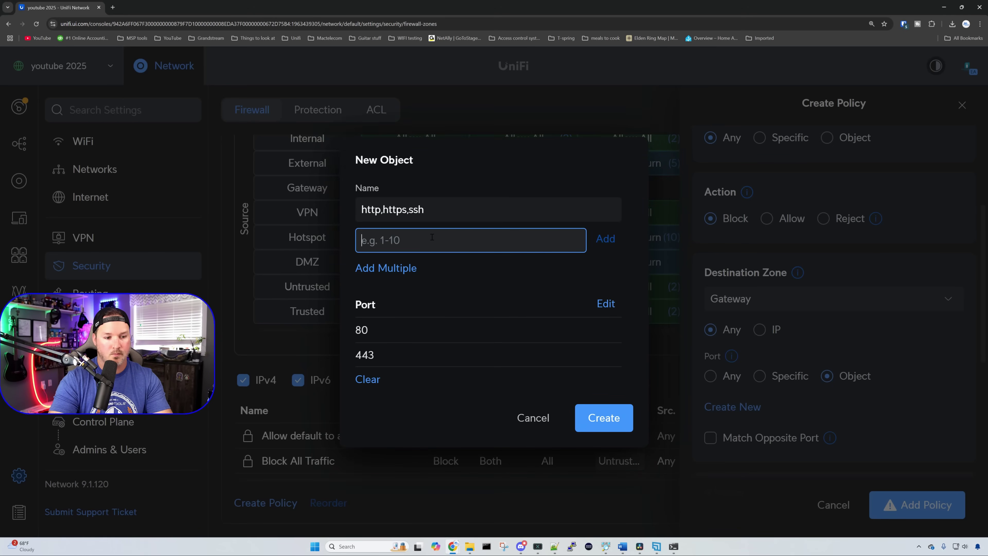
{"action": "type", "text": "22"}
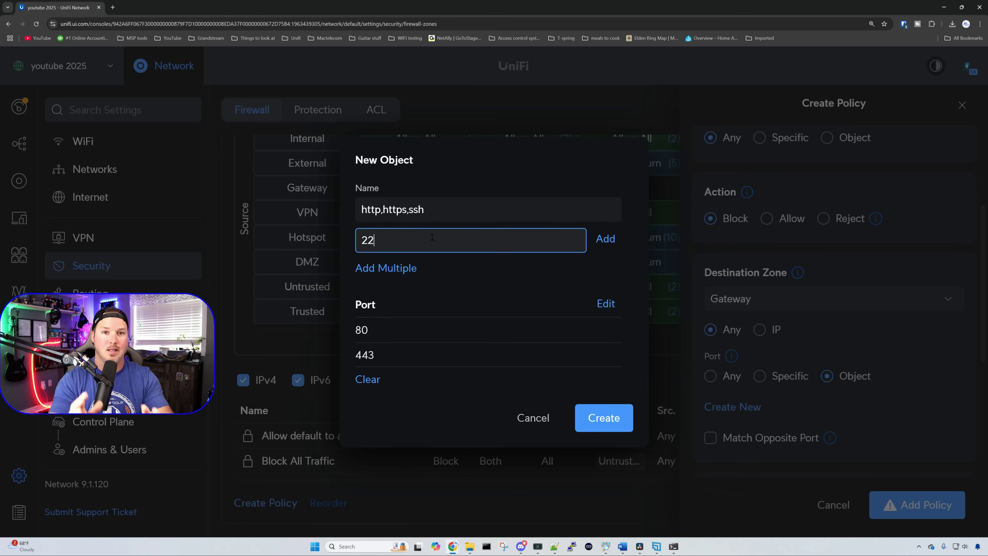
{"action": "left_click", "coordinate": [605, 239]}
{"action": "left_click", "coordinate": [627, 430]}
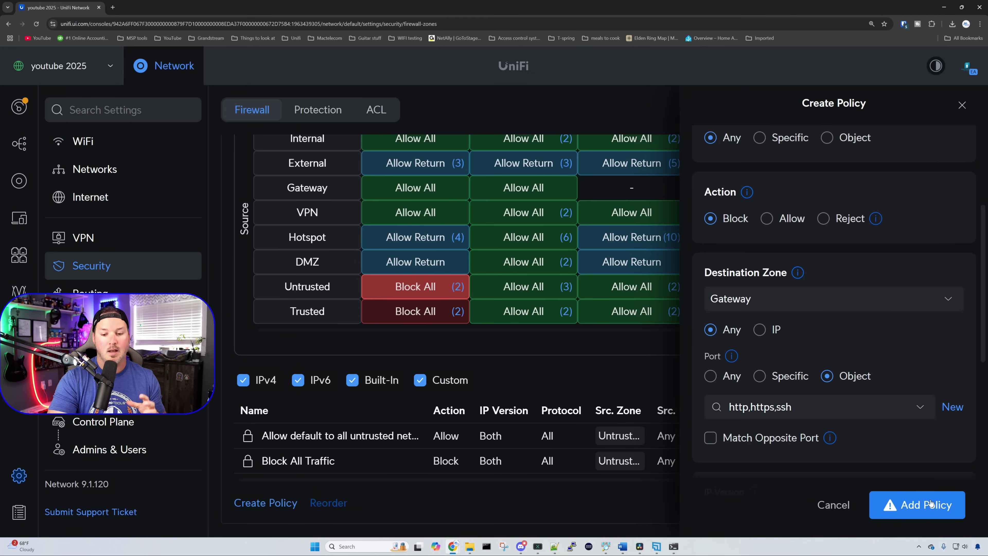
Step: Add the Deny untrusted to gateway policy and confirm the blocking warning
{"action": "left_click", "coordinate": [931, 504]}
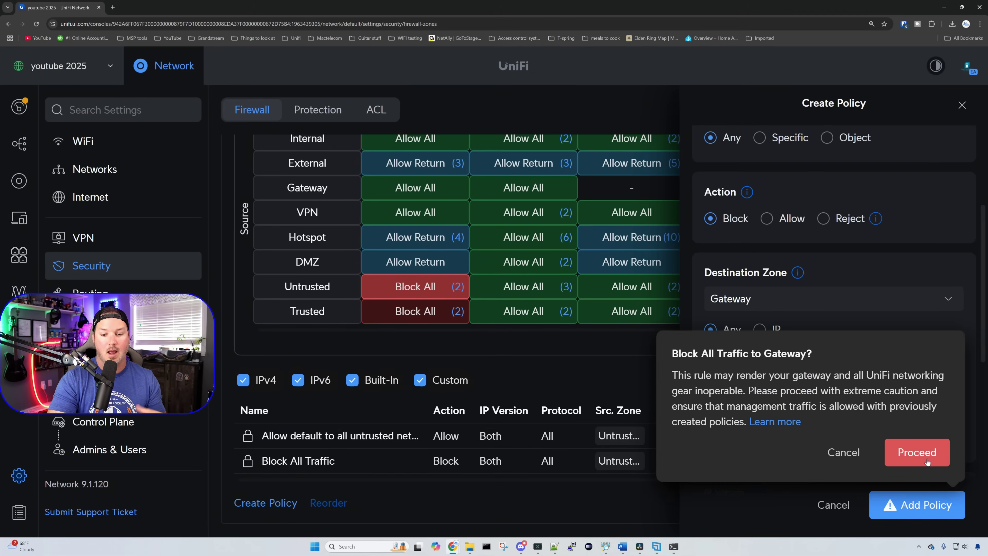
{"action": "left_click", "coordinate": [926, 461]}
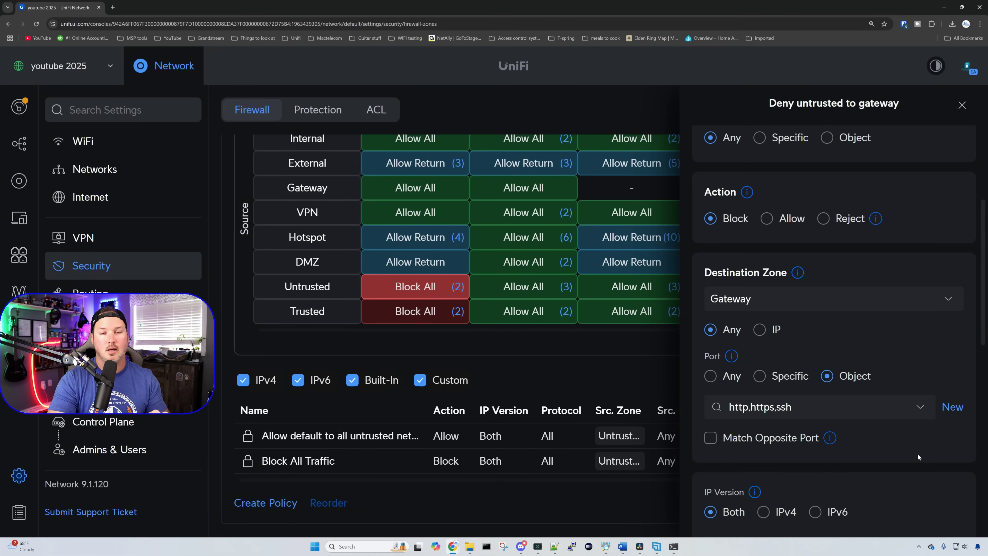
{"action": "left_click", "coordinate": [113, 7]}
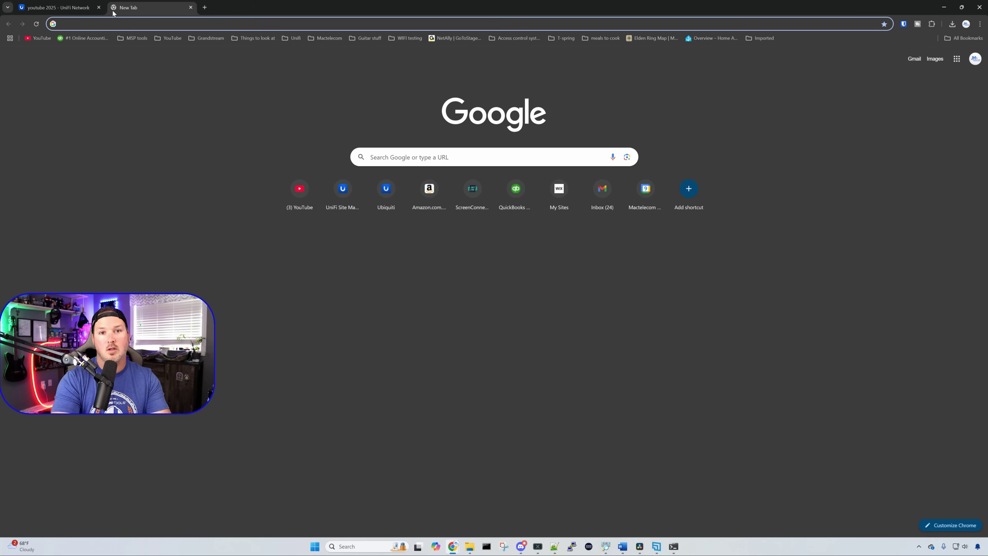
Step: Open the gateway 10.10.1.1 and the ui.com site in separate browser tabs
{"action": "type", "text": "10.10.1.1"}
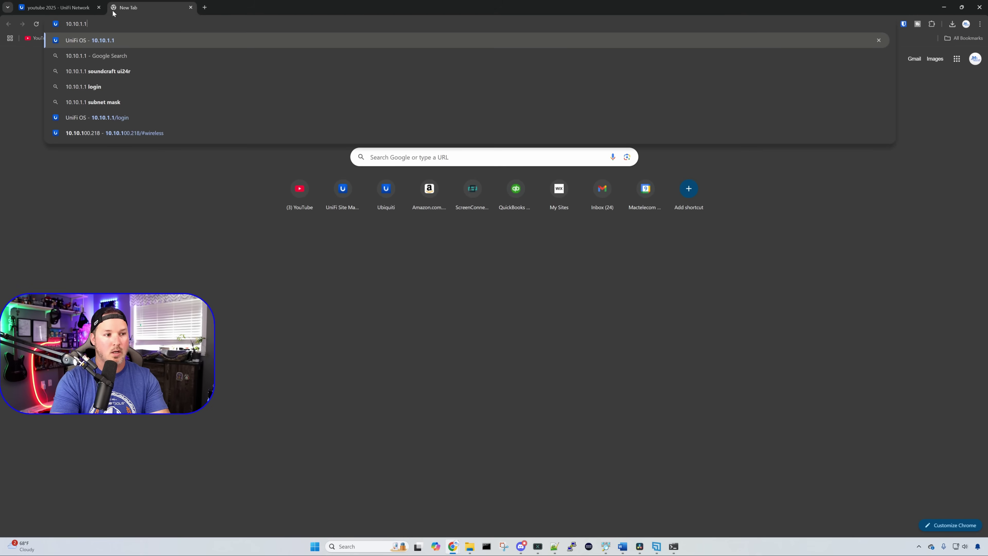
{"action": "key", "text": "Return"}
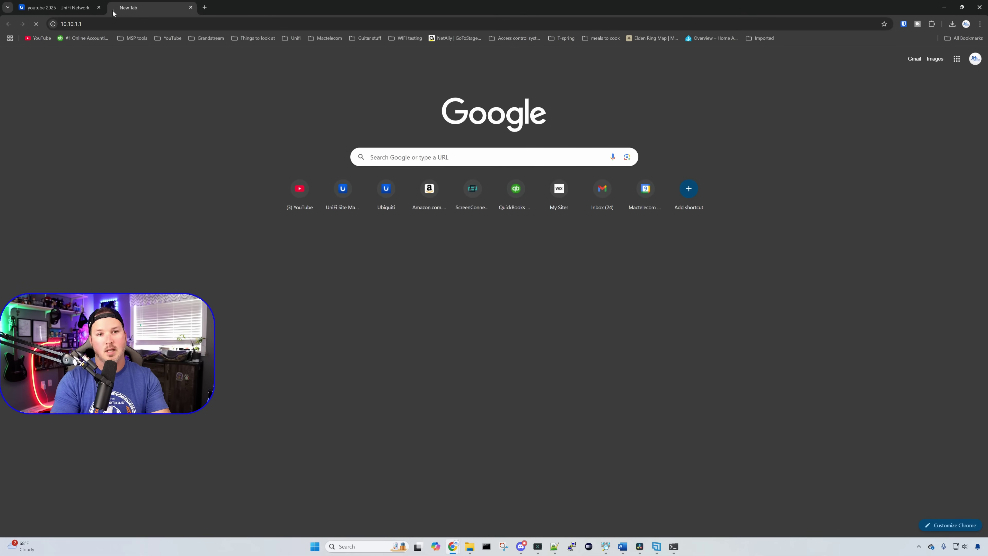
{"action": "left_click", "coordinate": [202, 8]}
{"action": "type", "text": "ui.co"}
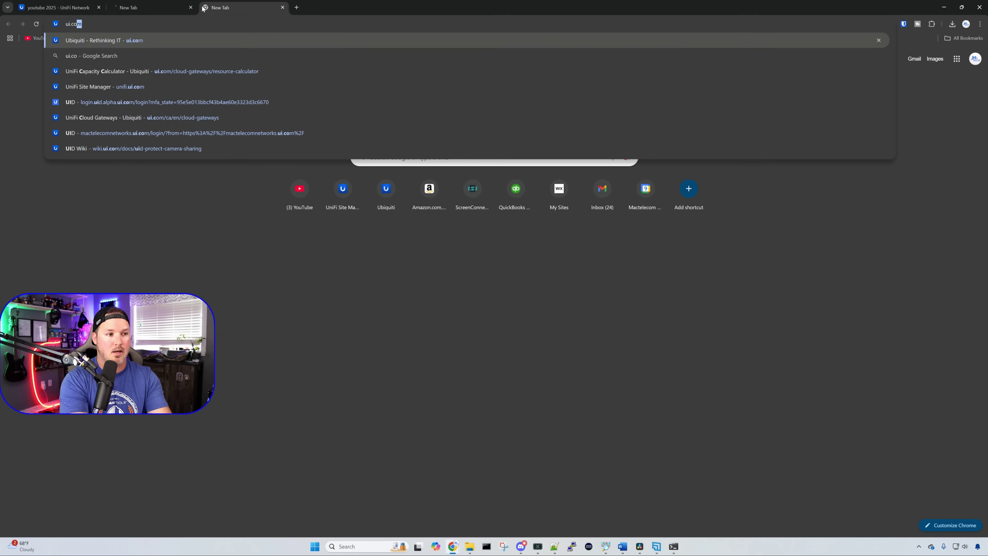
{"action": "key", "text": "Return"}
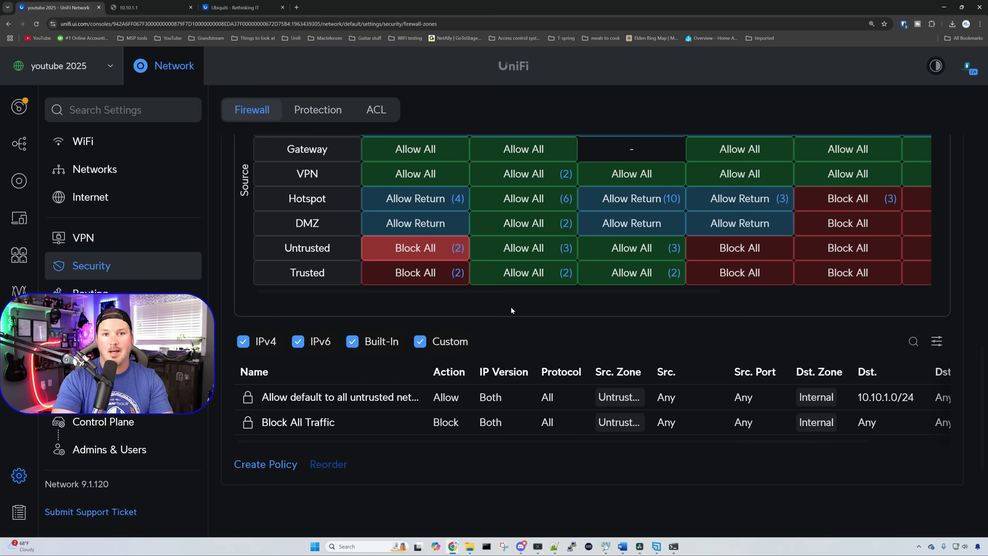
Step: Create a policy named 'Block ICMP to gateways' with destination zone Gateway
{"action": "left_click", "coordinate": [295, 464]}
{"action": "left_click", "coordinate": [771, 166]}
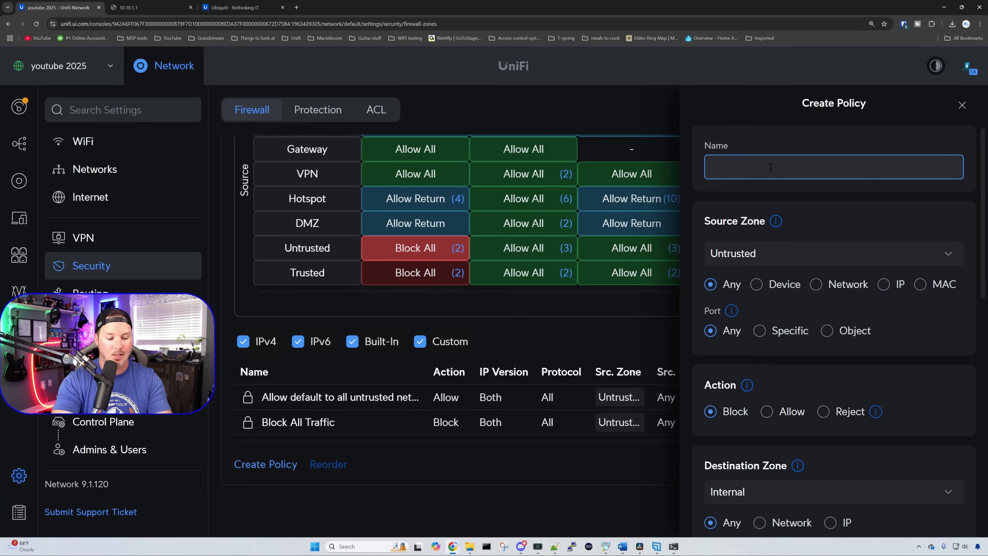
{"action": "type", "text": "Block ICMP "}
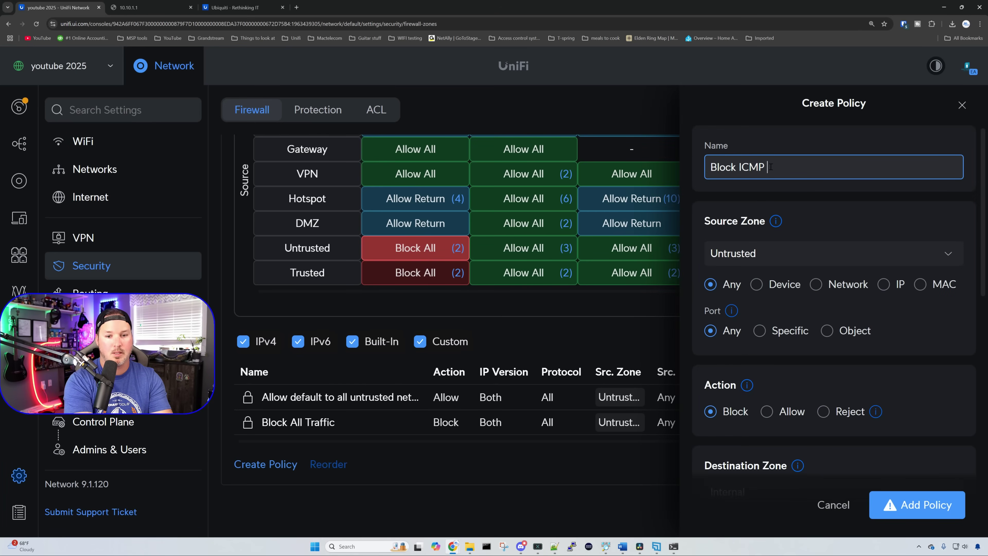
{"action": "type", "text": "to gatewa"}
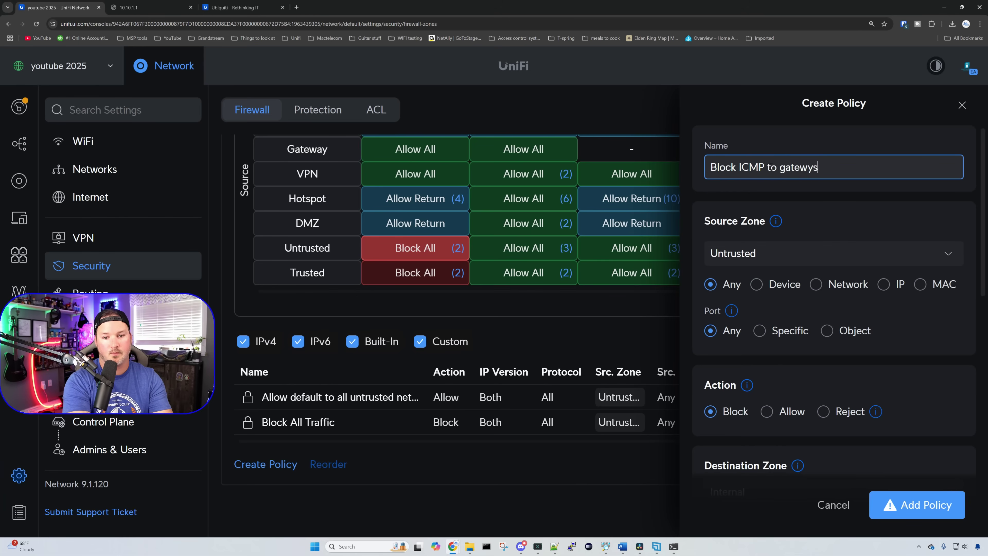
{"action": "type", "text": "ys"}
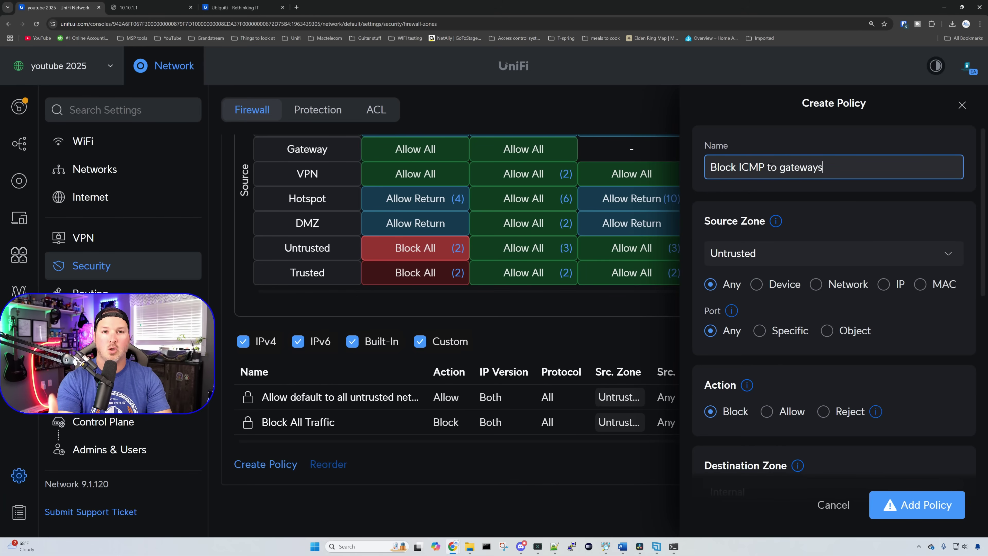
{"action": "scroll", "coordinate": [893, 286], "scroll_direction": "down", "scroll_amount": 3}
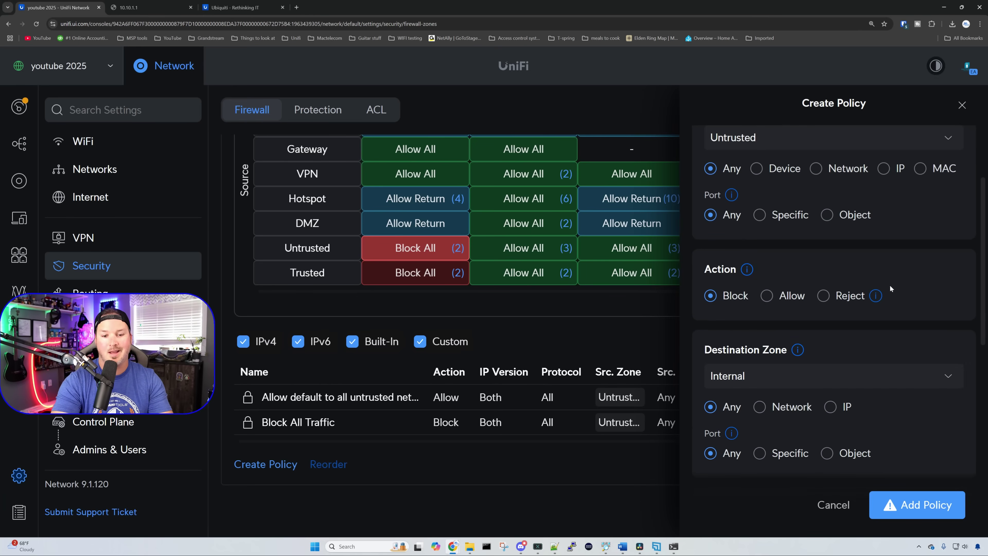
{"action": "scroll", "coordinate": [853, 296], "scroll_direction": "down", "scroll_amount": 2}
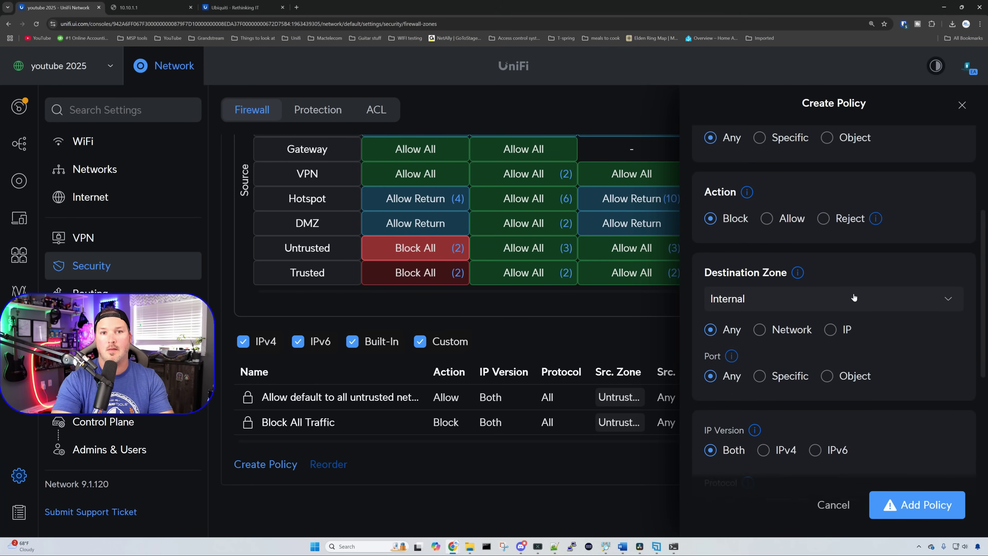
{"action": "left_click", "coordinate": [854, 298]}
{"action": "left_click", "coordinate": [815, 363]}
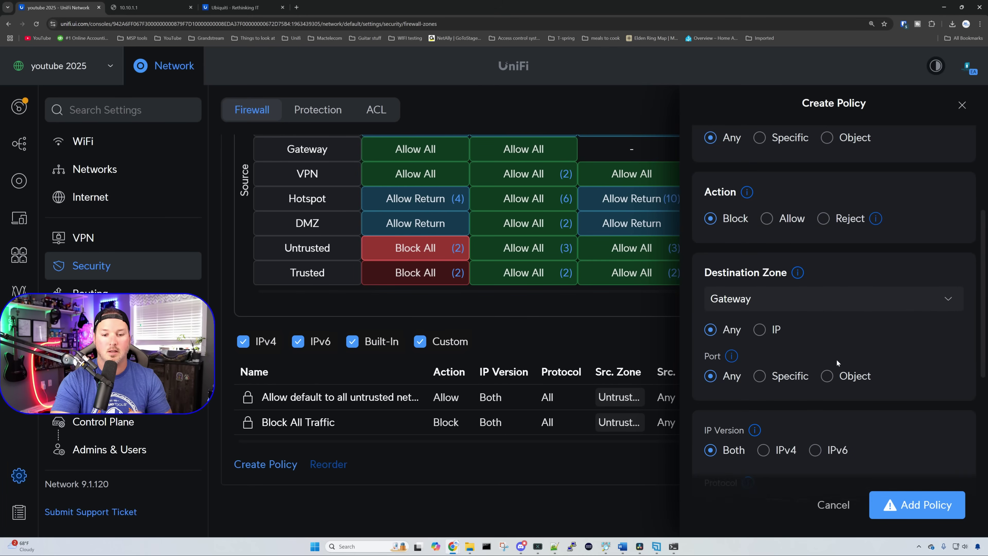
Step: Limit the policy to IPv4 with custom protocol ICMP, type Any
{"action": "scroll", "coordinate": [851, 344], "scroll_direction": "down", "scroll_amount": 3}
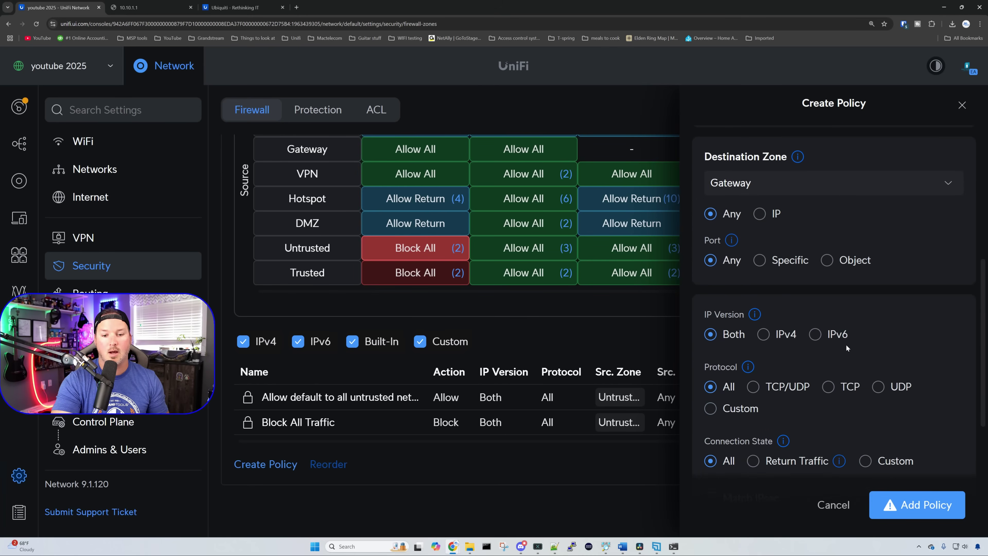
{"action": "left_click", "coordinate": [766, 336]}
{"action": "left_click", "coordinate": [712, 410]}
{"action": "scroll", "coordinate": [804, 408], "scroll_direction": "down", "scroll_amount": 2}
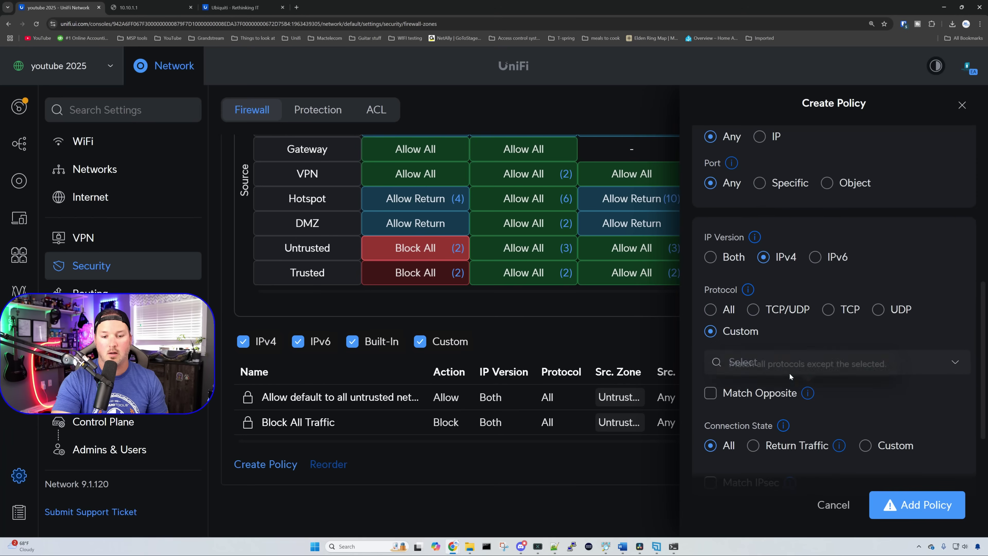
{"action": "left_click", "coordinate": [906, 361]}
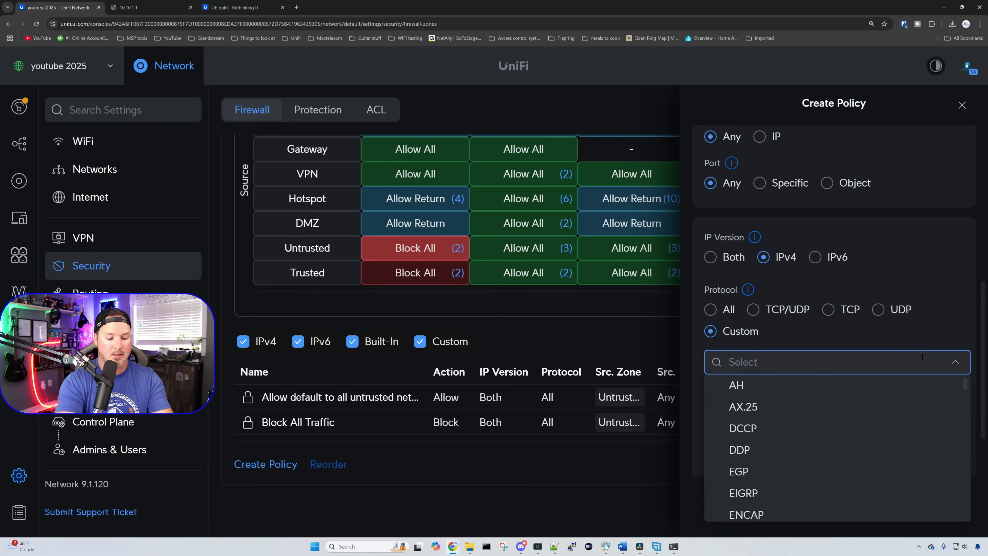
{"action": "type", "text": "icmp"}
{"action": "left_click", "coordinate": [922, 384]}
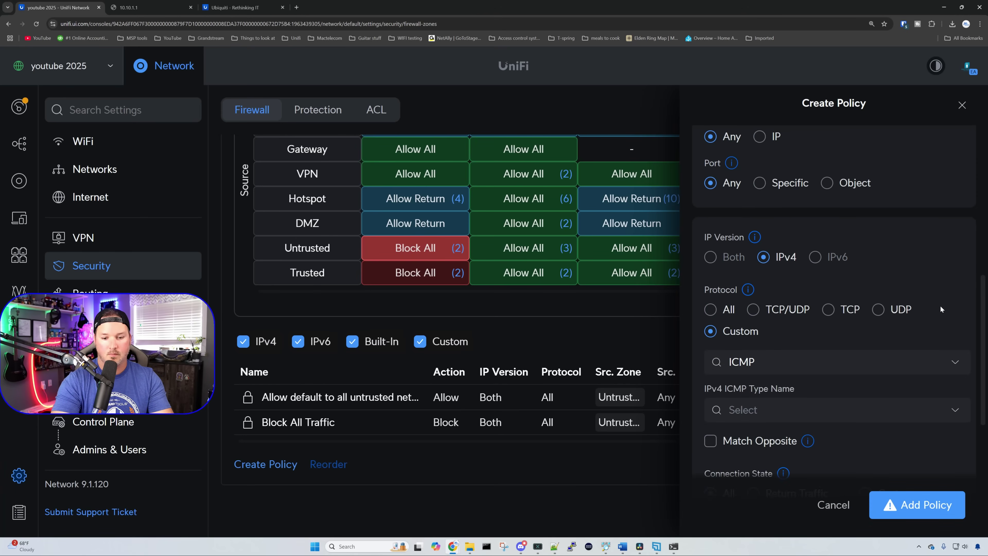
{"action": "scroll", "coordinate": [940, 305], "scroll_direction": "down", "scroll_amount": 2}
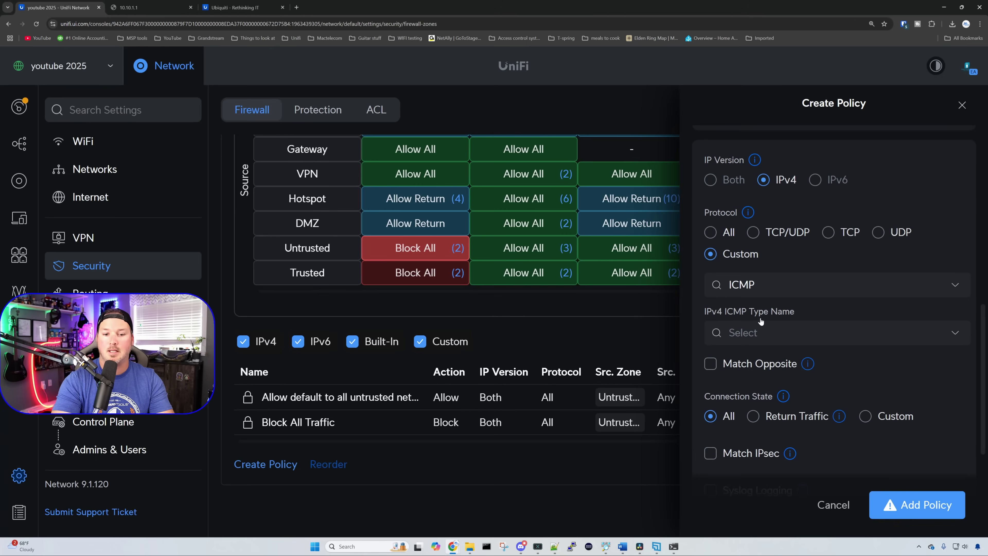
{"action": "left_click", "coordinate": [750, 323]}
{"action": "left_click", "coordinate": [739, 358]}
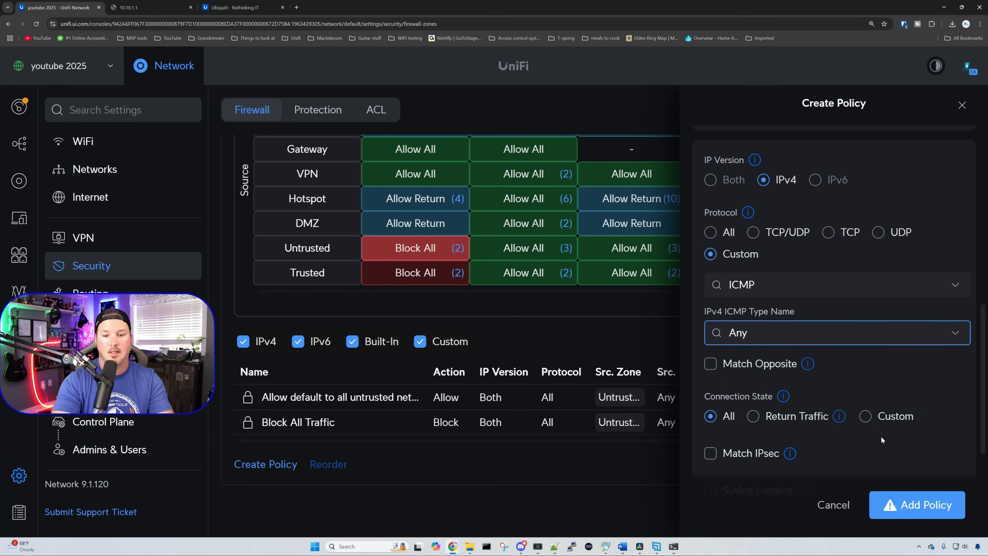
Step: Add the Block ICMP policy and confirm the blocking warning
{"action": "left_click", "coordinate": [914, 505]}
{"action": "left_click", "coordinate": [927, 458]}
{"action": "key", "text": "alt+Tab"}
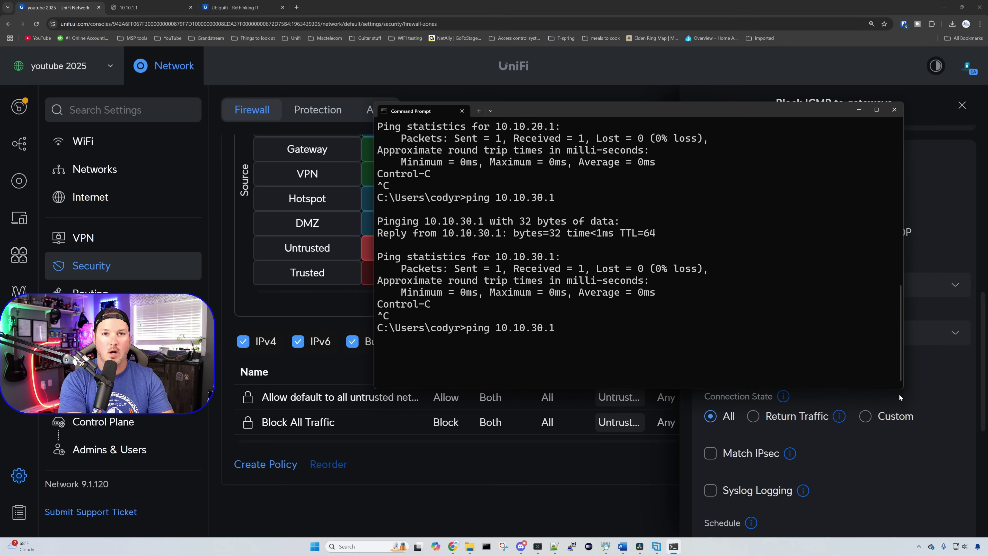
Step: Ping 10.10.30.1 and 10.10.1.1 (no replies), then ping google.ca, which still responds
{"action": "key", "text": "Return"}
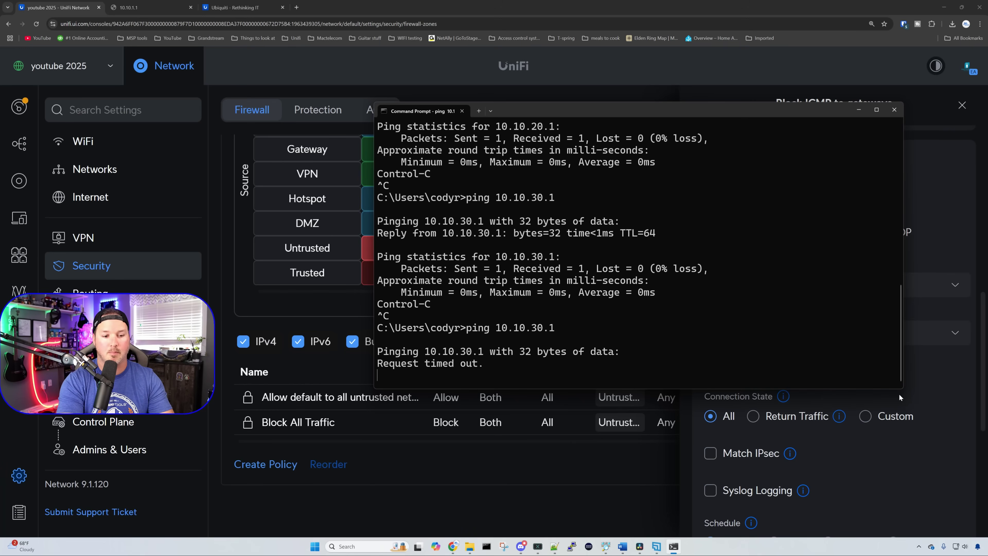
{"action": "key", "text": "ctrl+c"}
{"action": "key", "text": "Up"}
{"action": "key", "text": "BackSpace"}
{"action": "key", "text": "BackSpace"}
{"action": "key", "text": "BackSpace"}
{"action": "key", "text": "BackSpace"}
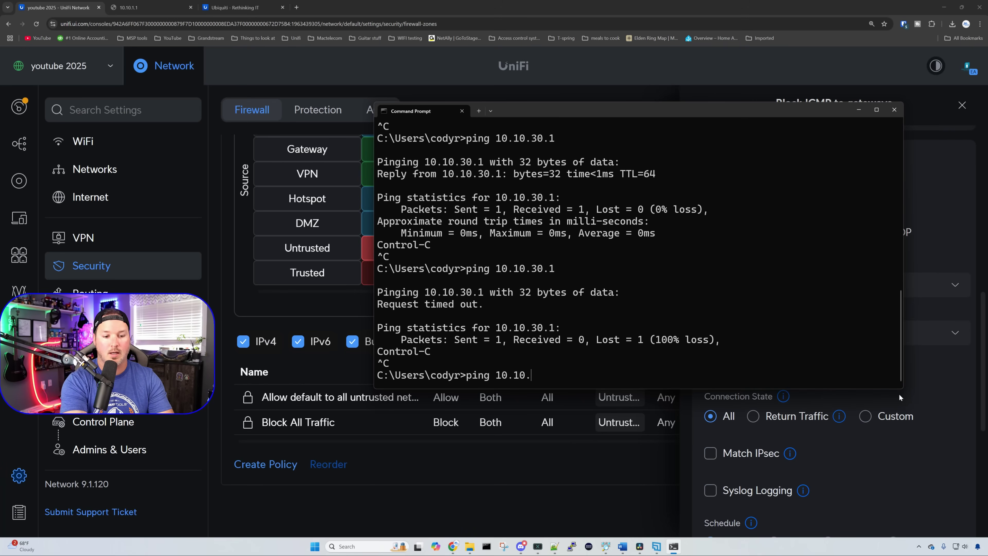
{"action": "type", "text": "1.1"}
{"action": "key", "text": "Return"}
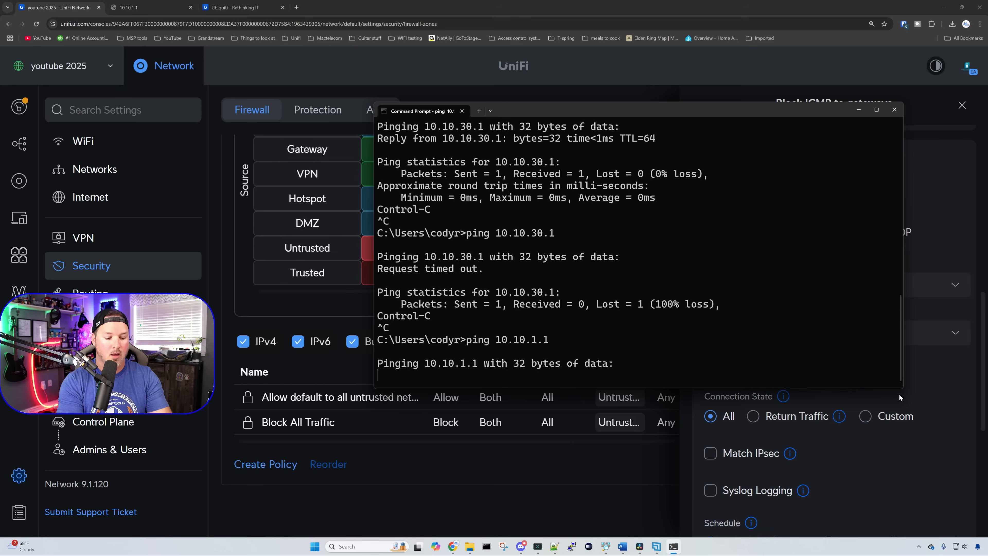
{"action": "key", "text": "ctrl+c"}
{"action": "type", "text": "ping google.ca"}
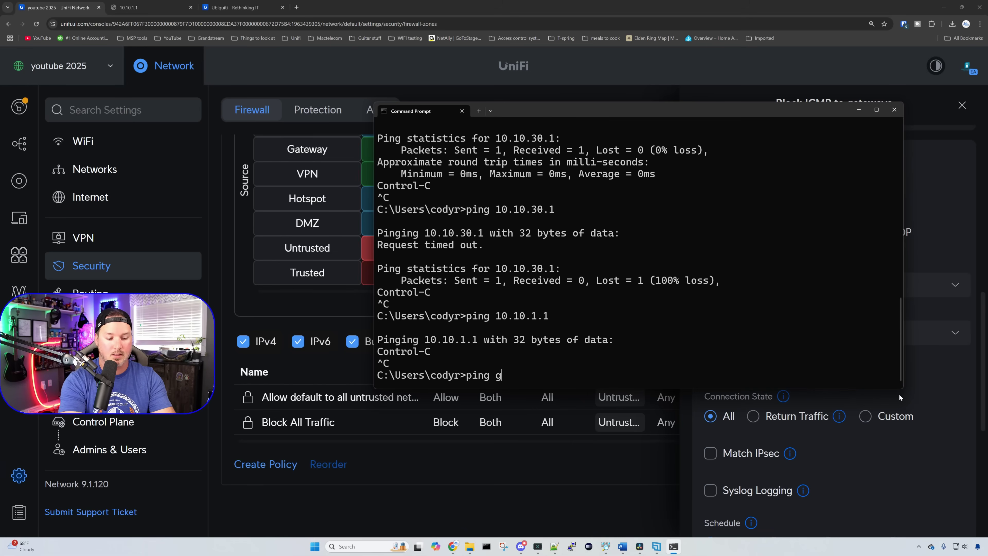
{"action": "key", "text": "Return"}
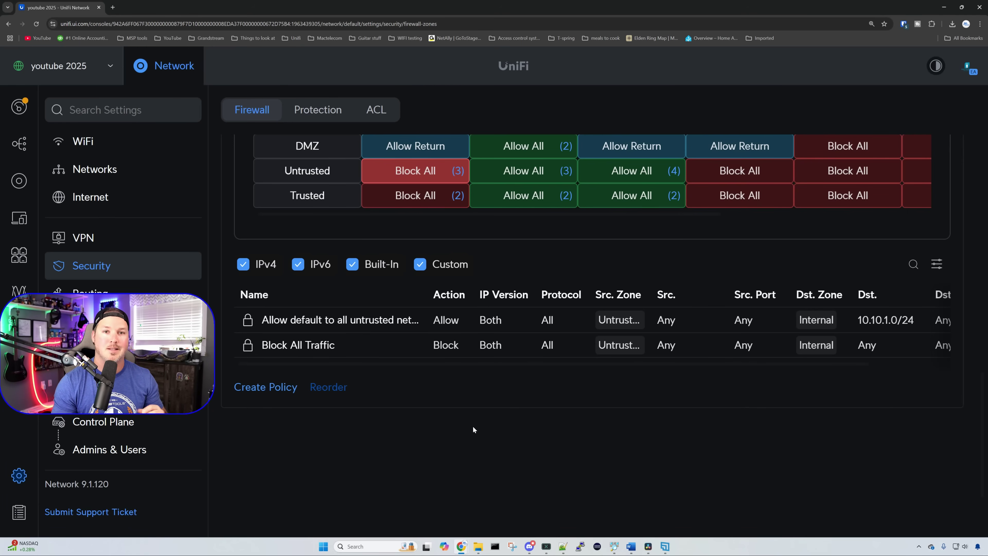
Step: Start a policy named 'Allow IoT to NAS' with the IoT network as source
{"action": "left_click", "coordinate": [282, 388]}
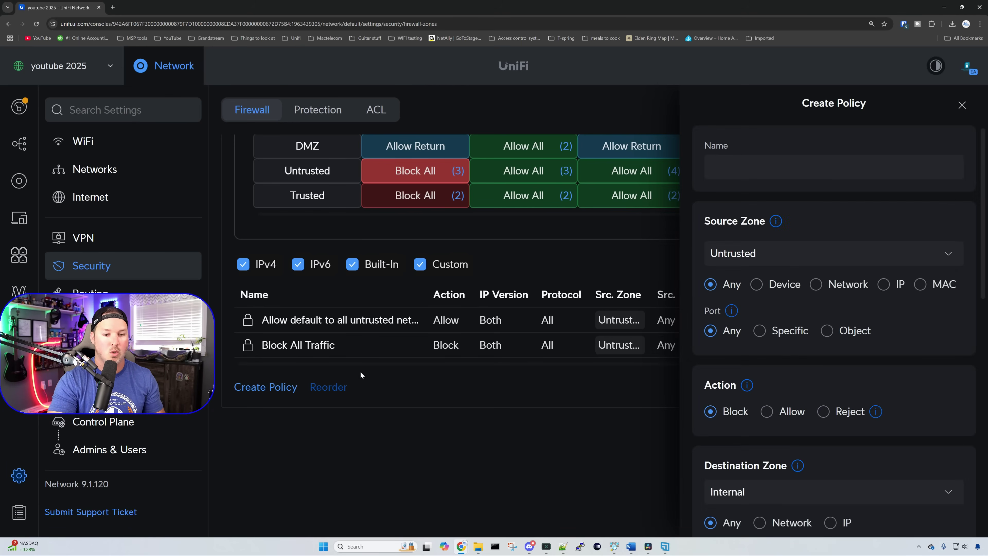
{"action": "left_click", "coordinate": [780, 171]}
{"action": "type", "text": "Allow "}
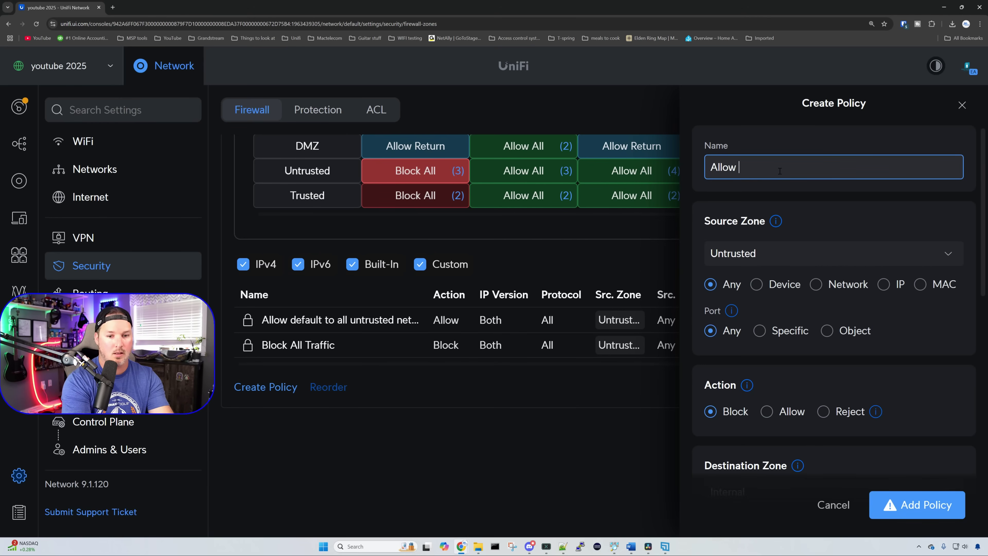
{"action": "type", "text": "IoT to NAS"}
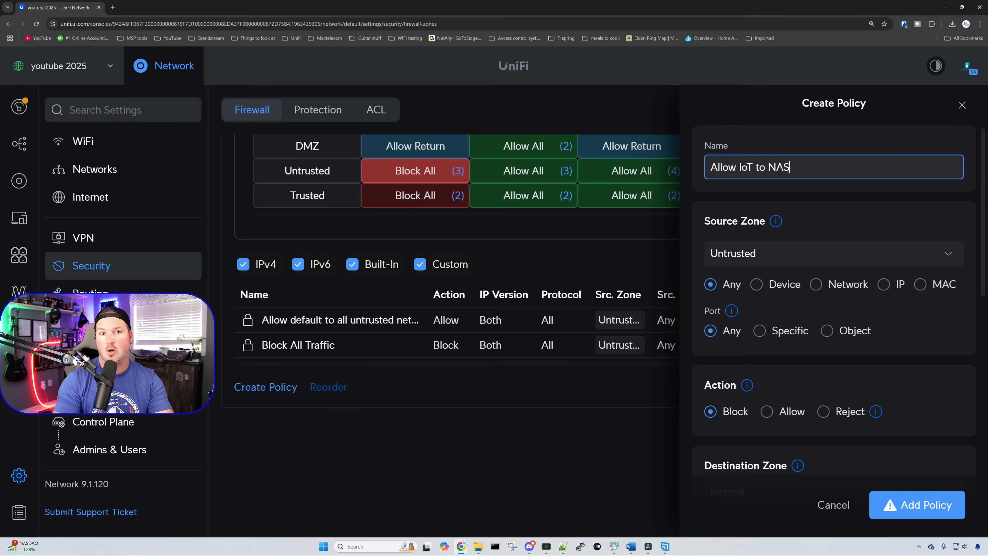
{"action": "left_click", "coordinate": [825, 288]}
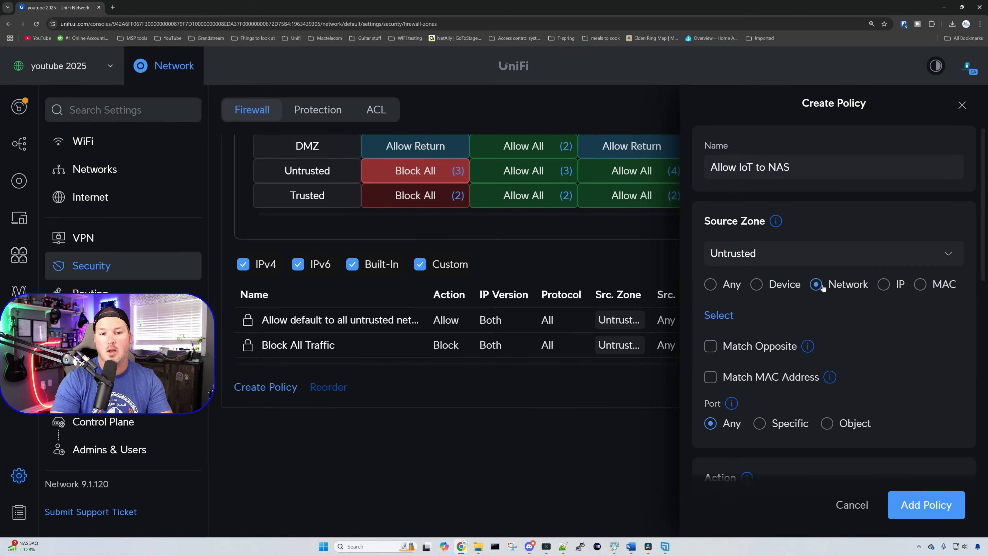
{"action": "left_click", "coordinate": [720, 315]}
{"action": "left_click", "coordinate": [717, 95]}
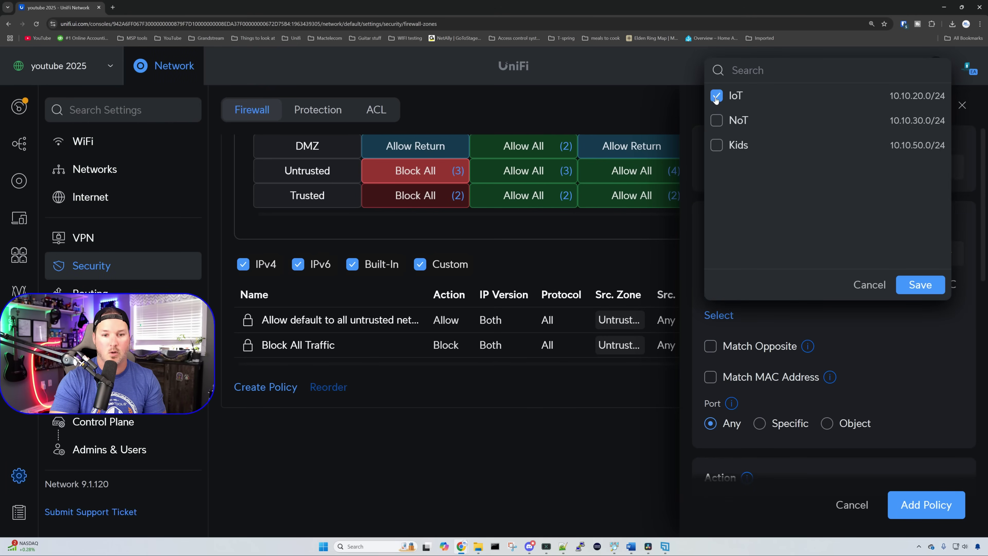
{"action": "left_click", "coordinate": [920, 285]}
Step: Set the policy to Allow toward Internal-zone IP 10.10.1.173, and bring up Command Prompt
{"action": "scroll", "coordinate": [908, 314], "scroll_direction": "down", "scroll_amount": 3}
{"action": "scroll", "coordinate": [908, 318], "scroll_direction": "down", "scroll_amount": 2}
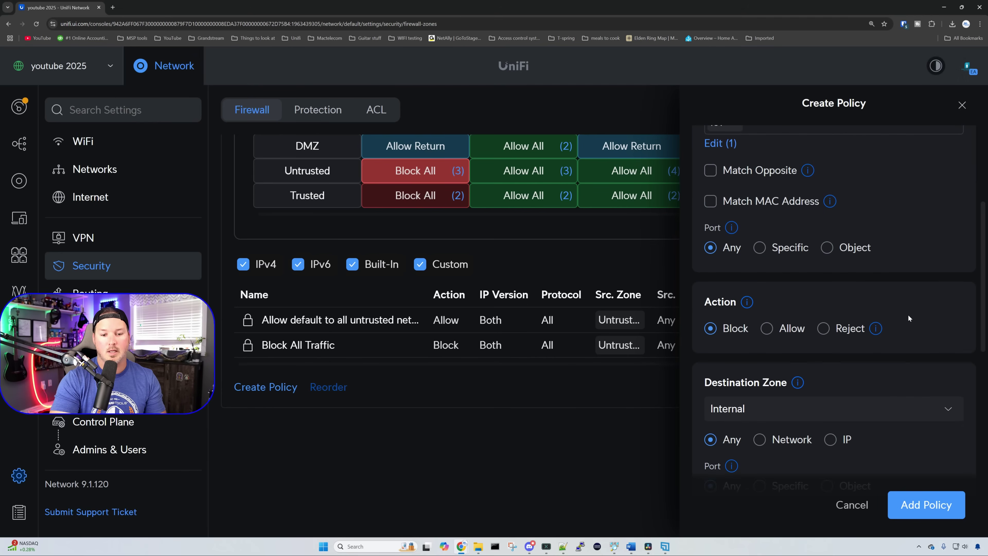
{"action": "left_click", "coordinate": [783, 329]}
{"action": "scroll", "coordinate": [784, 329], "scroll_direction": "down", "scroll_amount": 2}
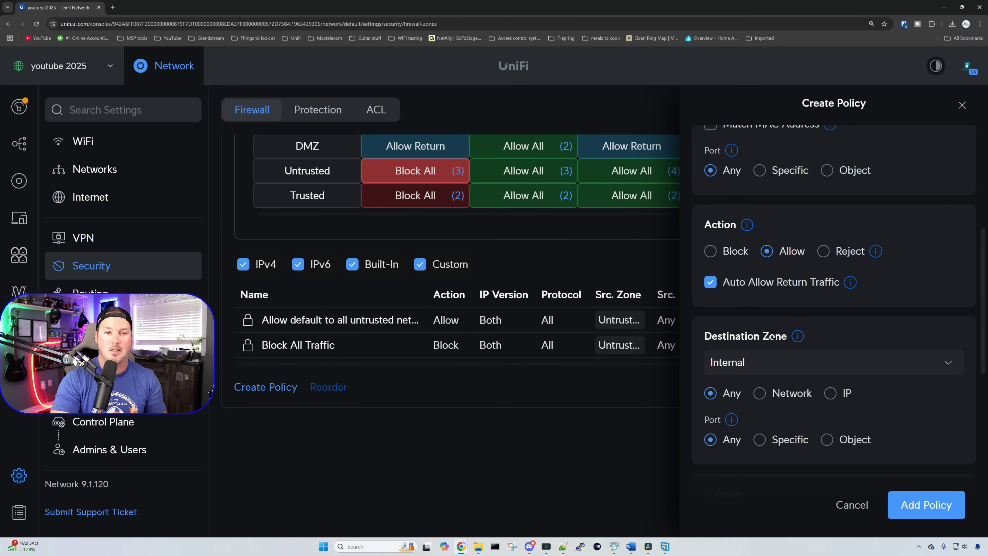
{"action": "scroll", "coordinate": [778, 339], "scroll_direction": "down", "scroll_amount": 1}
{"action": "left_click", "coordinate": [829, 353]}
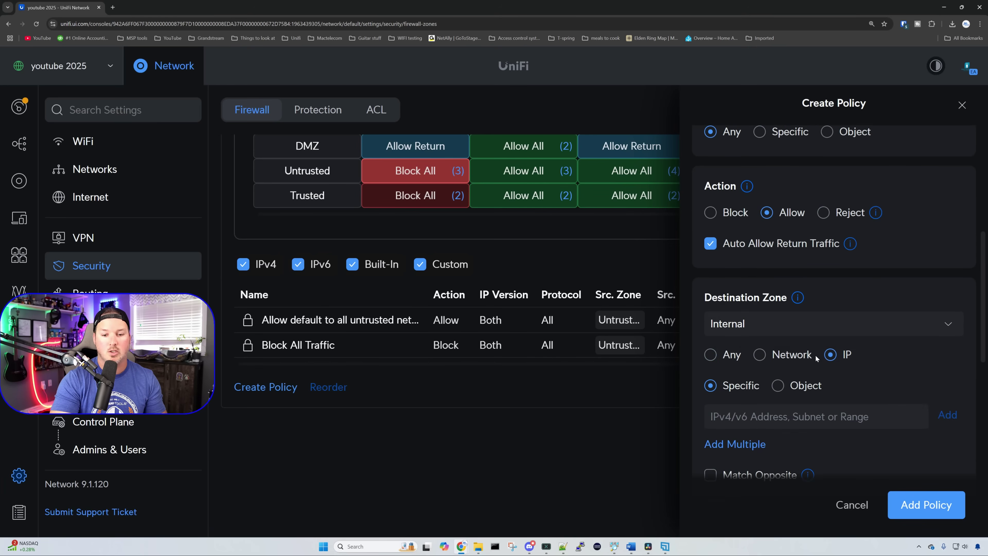
{"action": "scroll", "coordinate": [778, 391], "scroll_direction": "down", "scroll_amount": 2}
{"action": "left_click", "coordinate": [777, 342]}
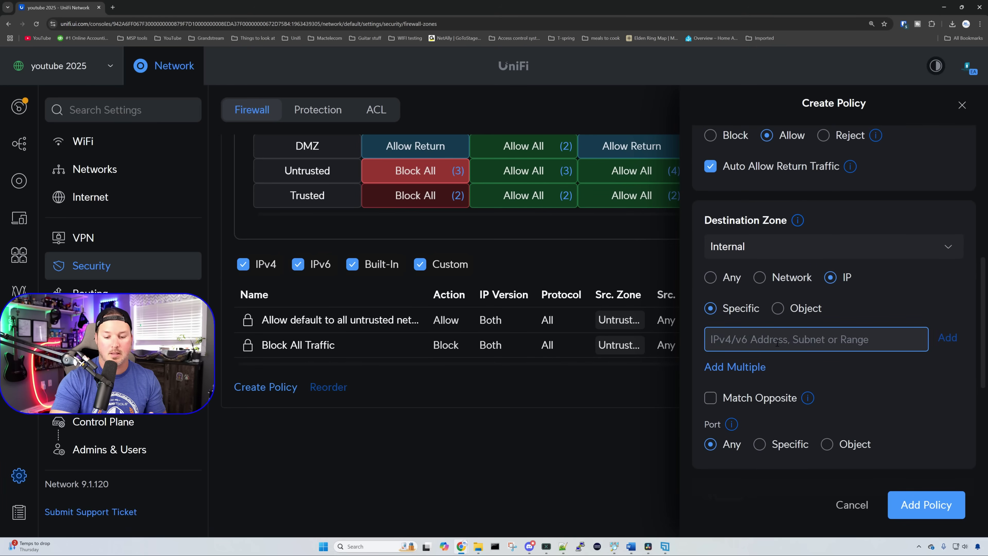
{"action": "type", "text": "10.10.1."}
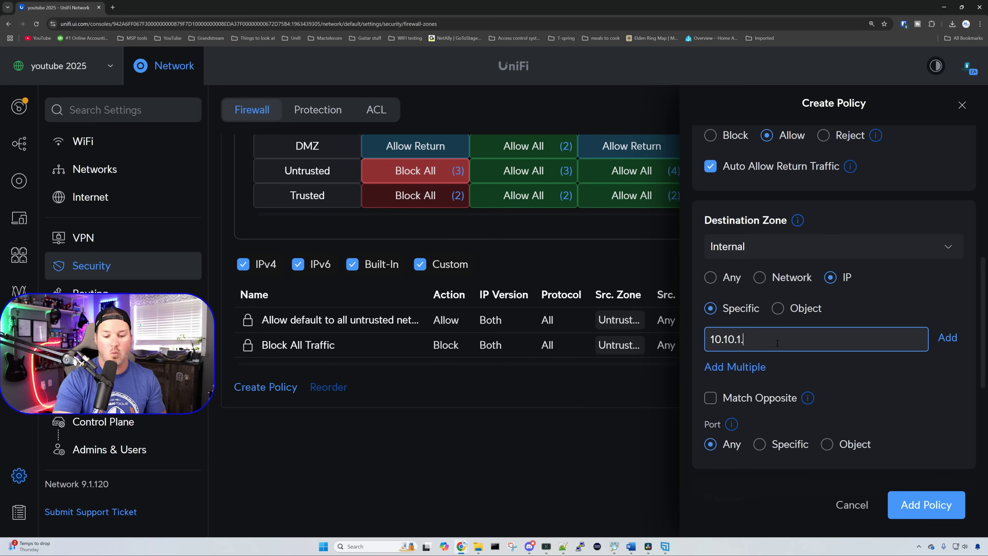
{"action": "type", "text": "173"}
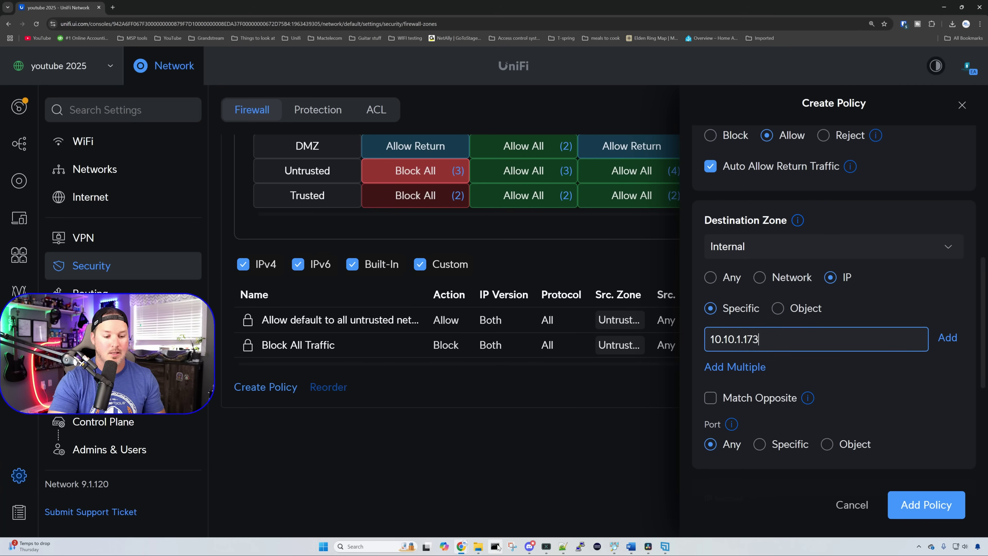
{"action": "left_click", "coordinate": [495, 546]}
{"action": "left_click_drag", "start_coordinate": [329, 77], "coordinate": [600, 90]}
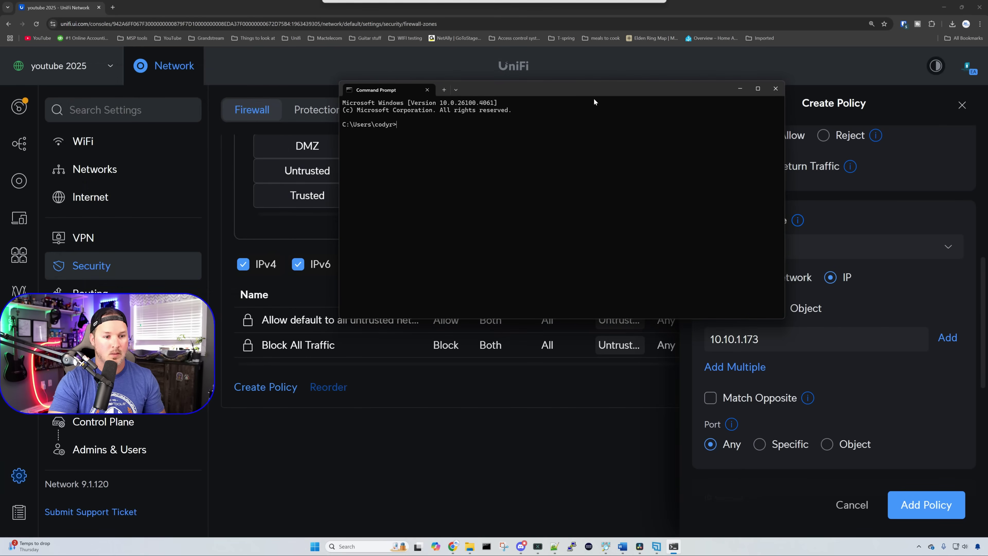
Step: Run a continuous ping to 10.10.1.173 with 'ping 10.10.1.173 -t'
{"action": "type", "text": "ping 10"}
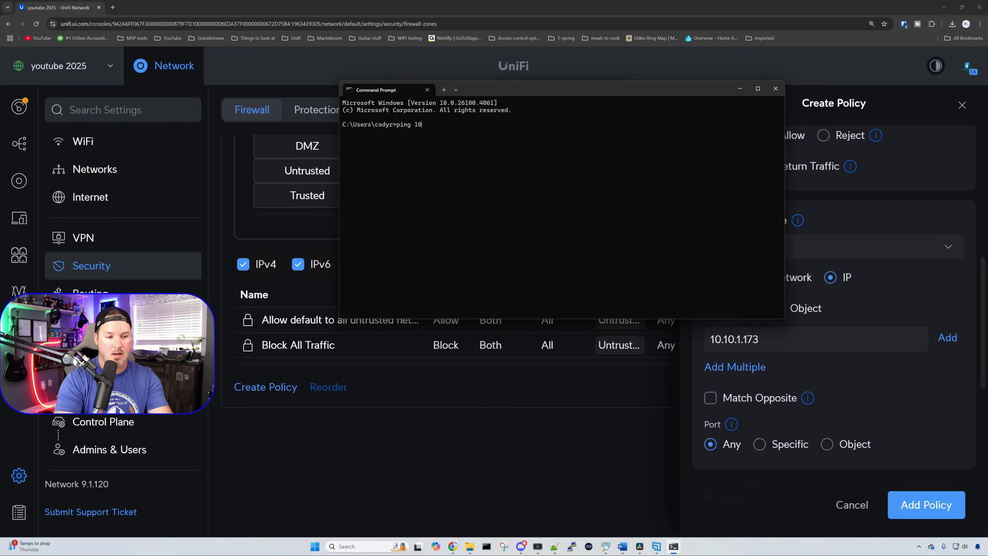
{"action": "type", "text": ".10.1.173"}
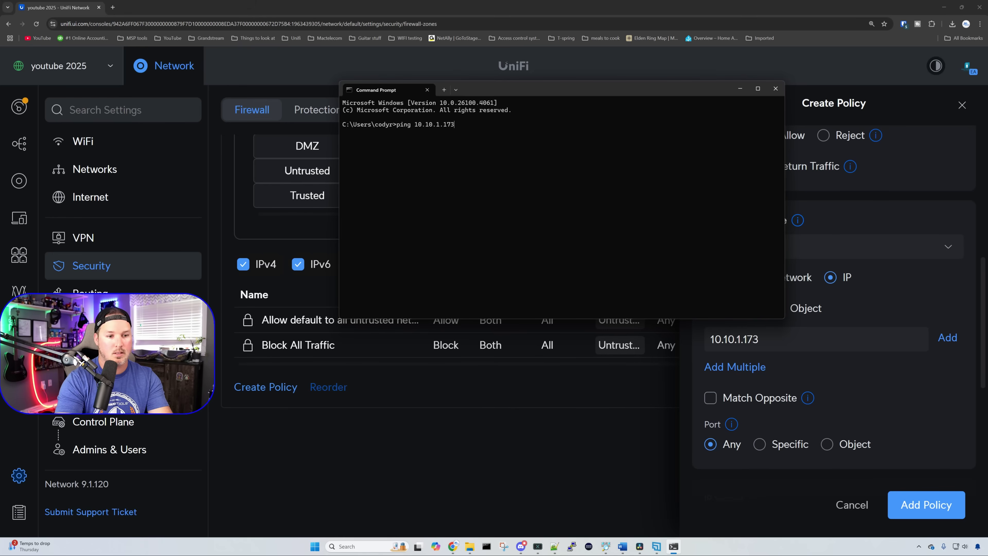
{"action": "type", "text": " -t"}
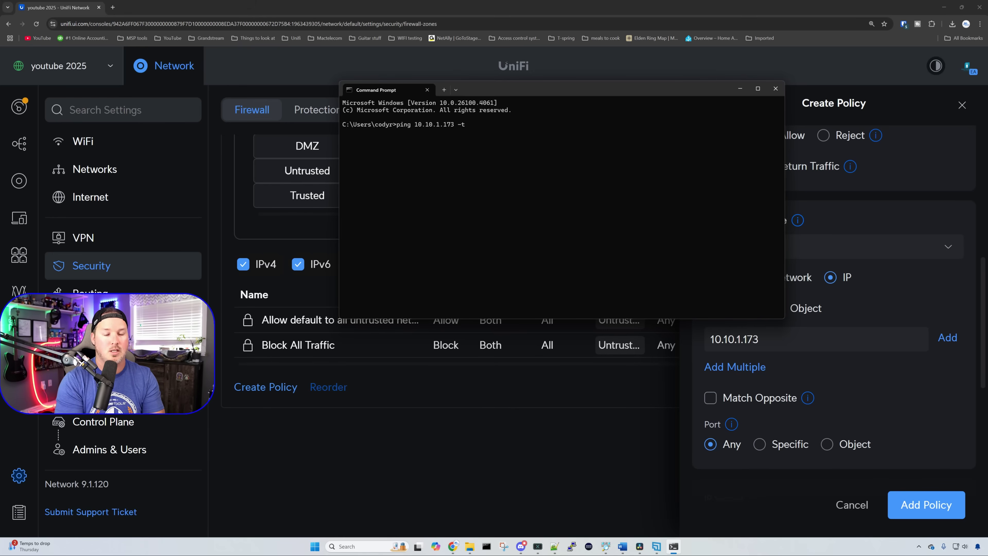
{"action": "key", "text": "Return"}
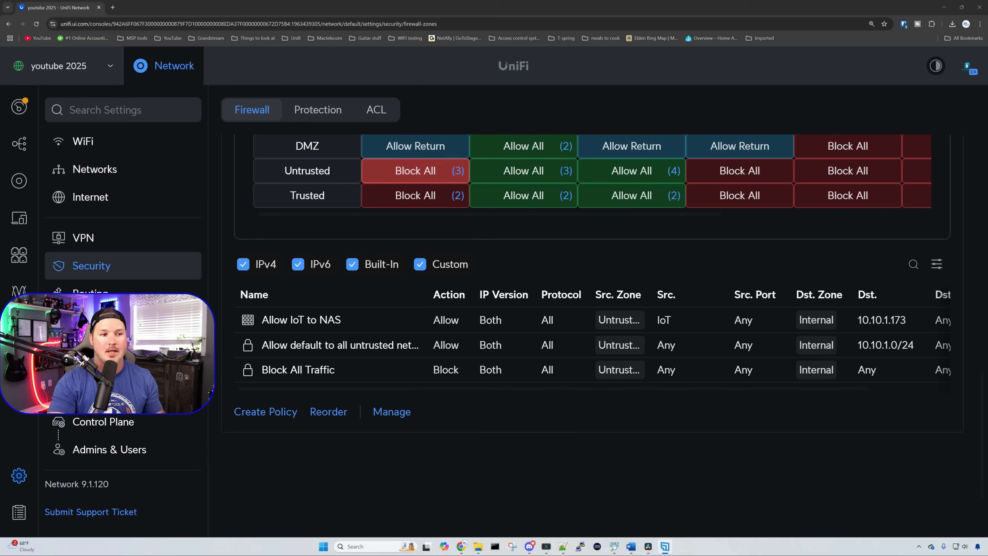
Step: Scroll through the Networks list, then view the Security Protection tab settings
{"action": "left_click", "coordinate": [159, 142]}
{"action": "left_click", "coordinate": [153, 173]}
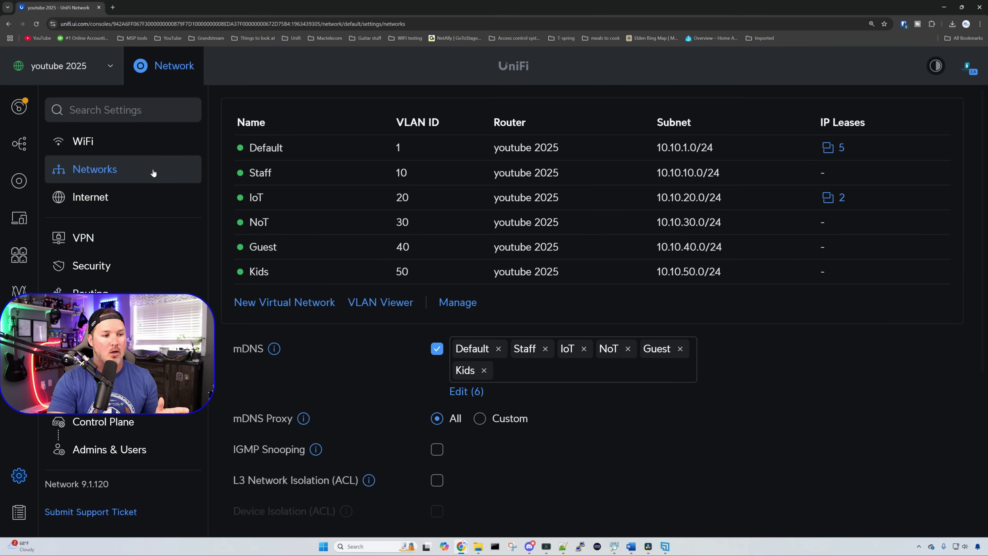
{"action": "scroll", "coordinate": [789, 399], "scroll_direction": "down", "scroll_amount": 2}
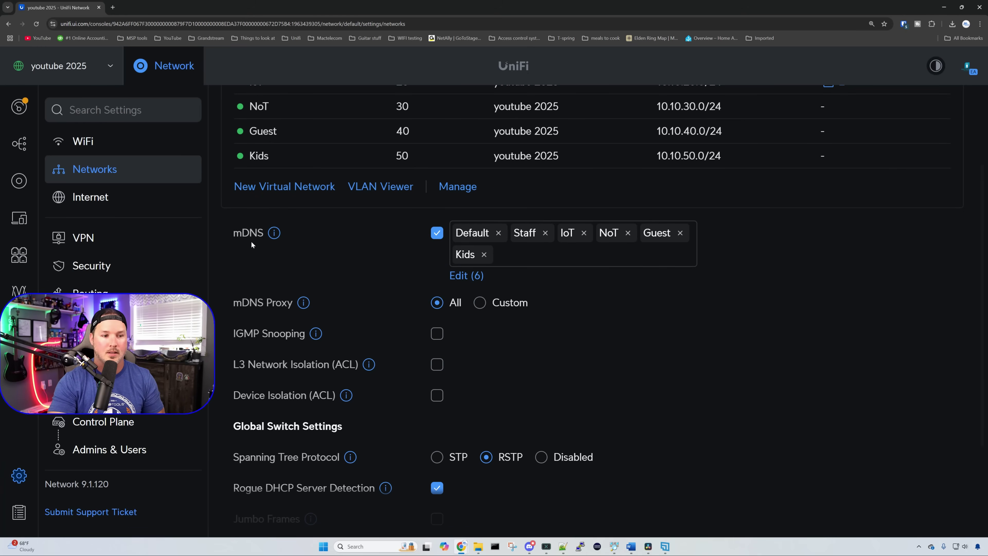
{"action": "left_click", "coordinate": [196, 265]}
{"action": "left_click", "coordinate": [329, 111]}
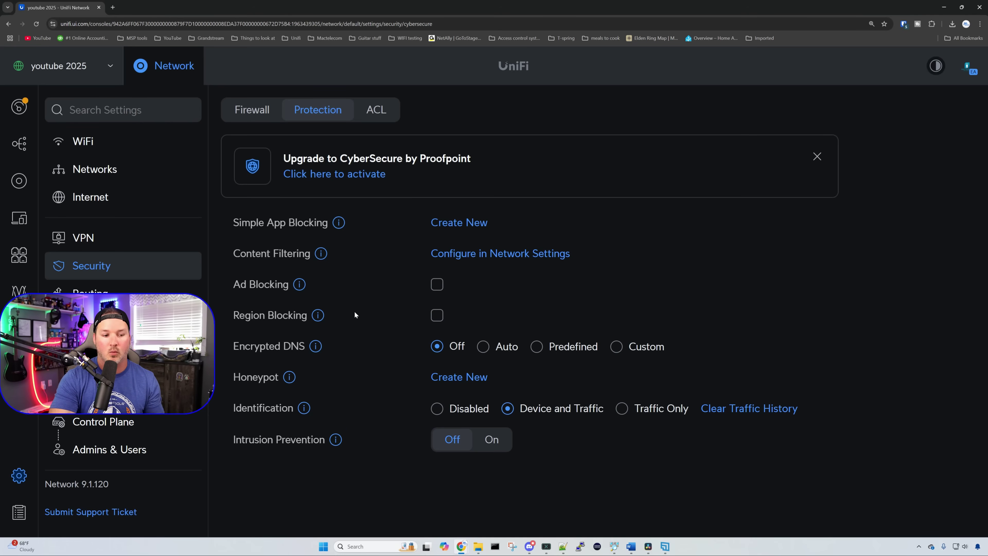
Step: Turn on Region Blocking and add China to the blocked countries, blocking both directions
{"action": "left_click", "coordinate": [436, 315]}
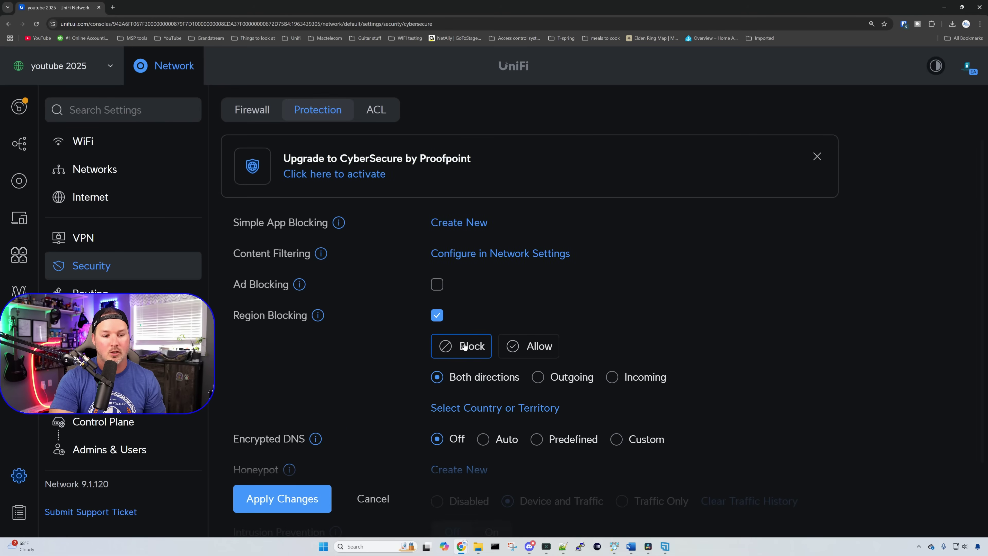
{"action": "scroll", "coordinate": [465, 346], "scroll_direction": "down", "scroll_amount": 2}
{"action": "scroll", "coordinate": [503, 344], "scroll_direction": "up", "scroll_amount": 1}
{"action": "left_click", "coordinate": [498, 369]}
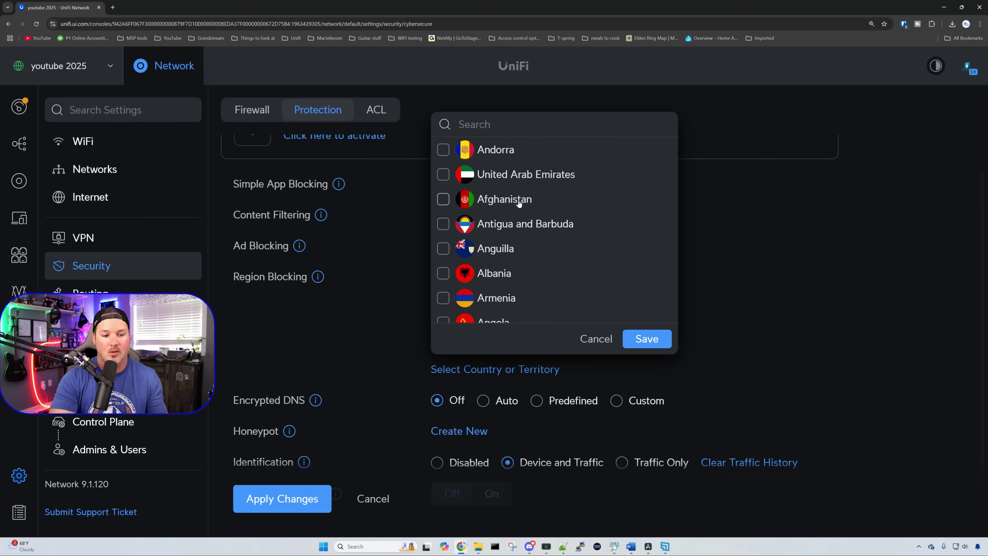
{"action": "left_click", "coordinate": [501, 125]}
{"action": "type", "text": "china"}
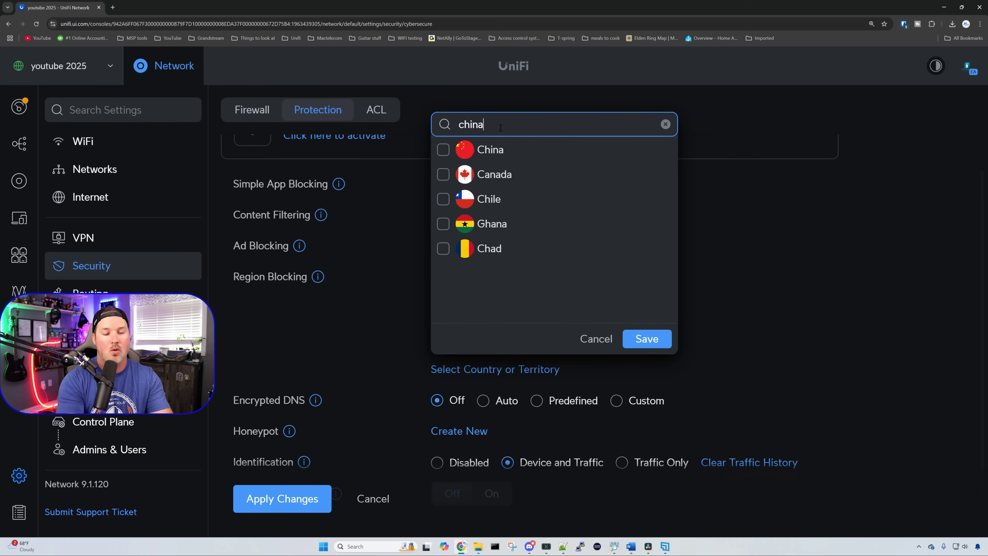
{"action": "left_click", "coordinate": [443, 149]}
{"action": "left_click", "coordinate": [647, 338]}
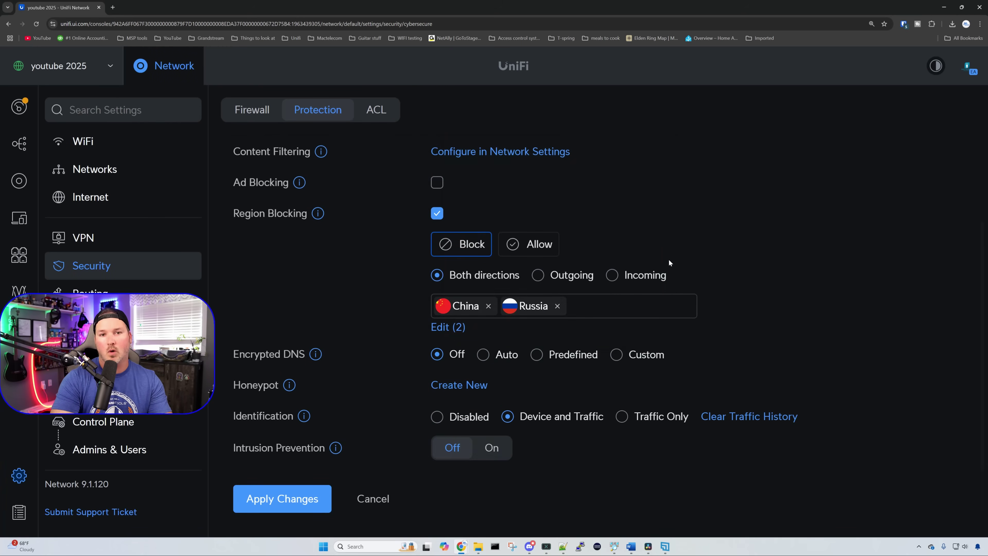
Step: Set Encrypted DNS to Auto
{"action": "left_click", "coordinate": [506, 354]}
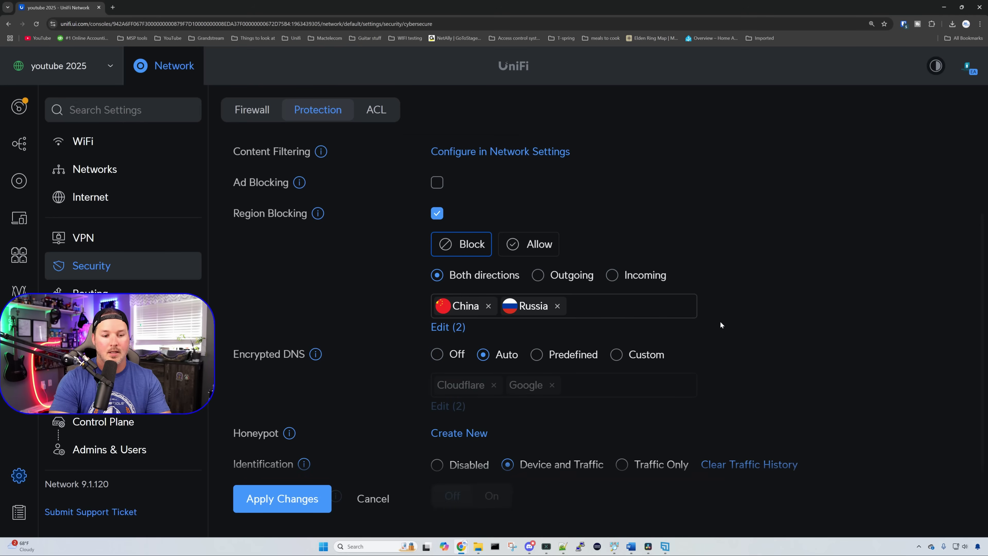
{"action": "scroll", "coordinate": [736, 321], "scroll_direction": "down", "scroll_amount": 1}
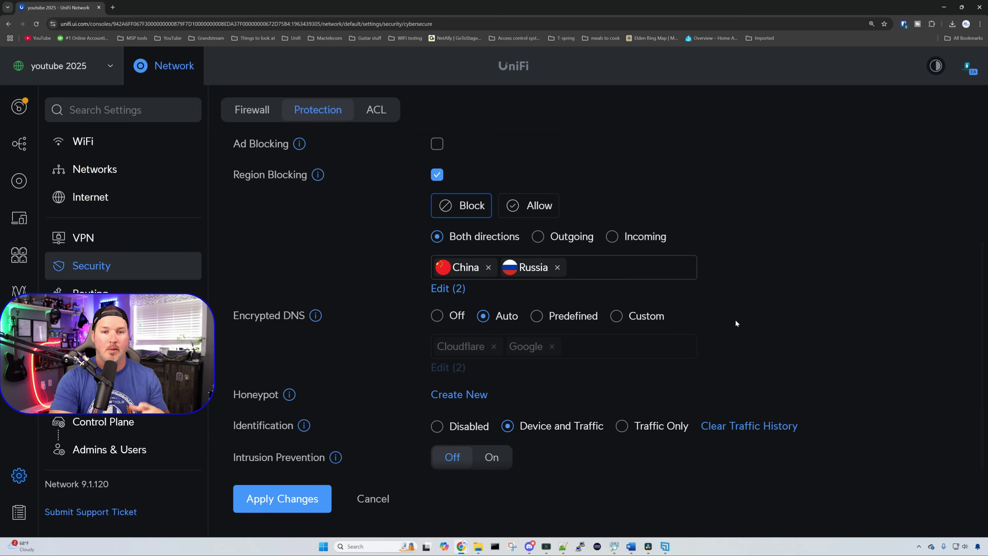
{"action": "scroll", "coordinate": [735, 322], "scroll_direction": "down", "scroll_amount": 1}
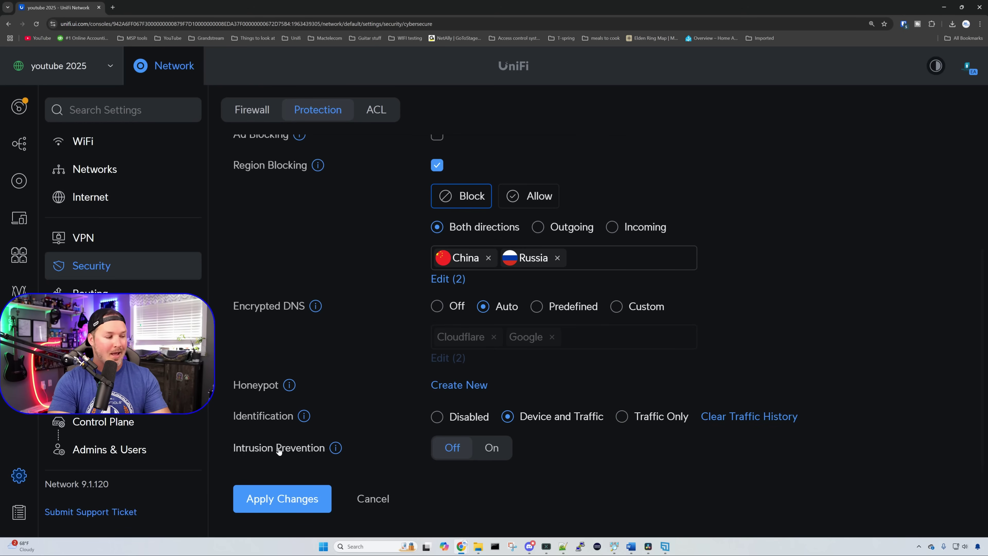
Step: Switch Intrusion Prevention on in Notify and Block mode
{"action": "left_click", "coordinate": [491, 447]}
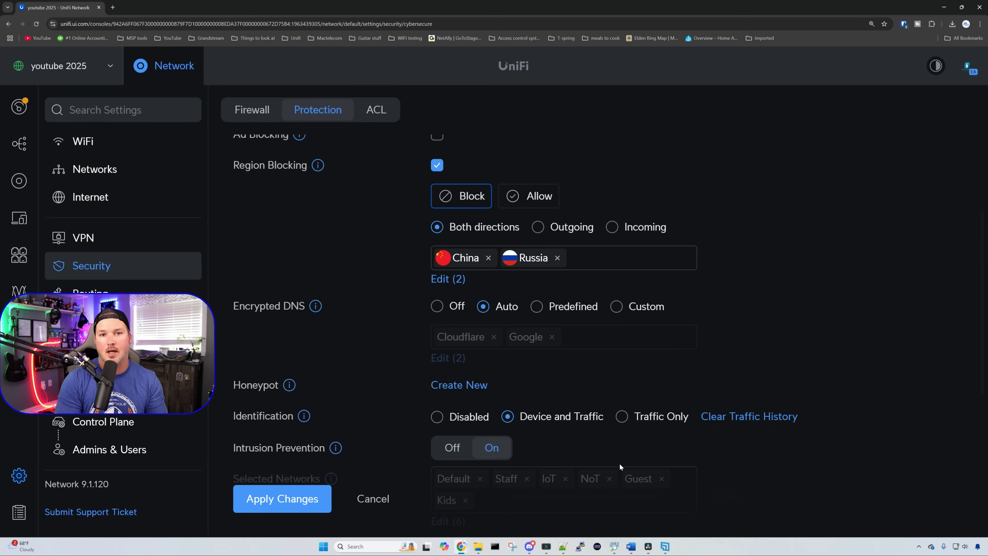
{"action": "scroll", "coordinate": [670, 354], "scroll_direction": "down", "scroll_amount": 4}
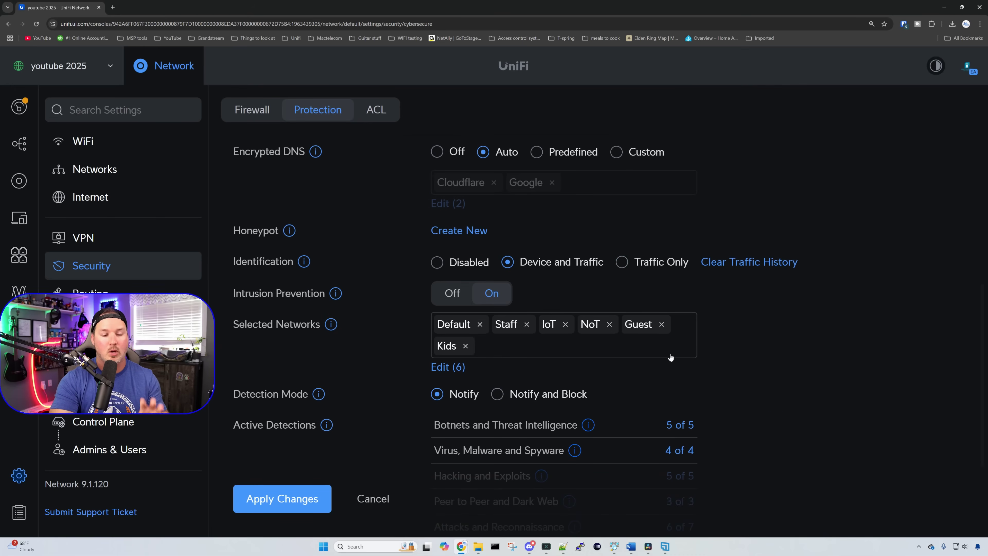
{"action": "scroll", "coordinate": [669, 357], "scroll_direction": "down", "scroll_amount": 2}
{"action": "scroll", "coordinate": [720, 348], "scroll_direction": "up", "scroll_amount": 1}
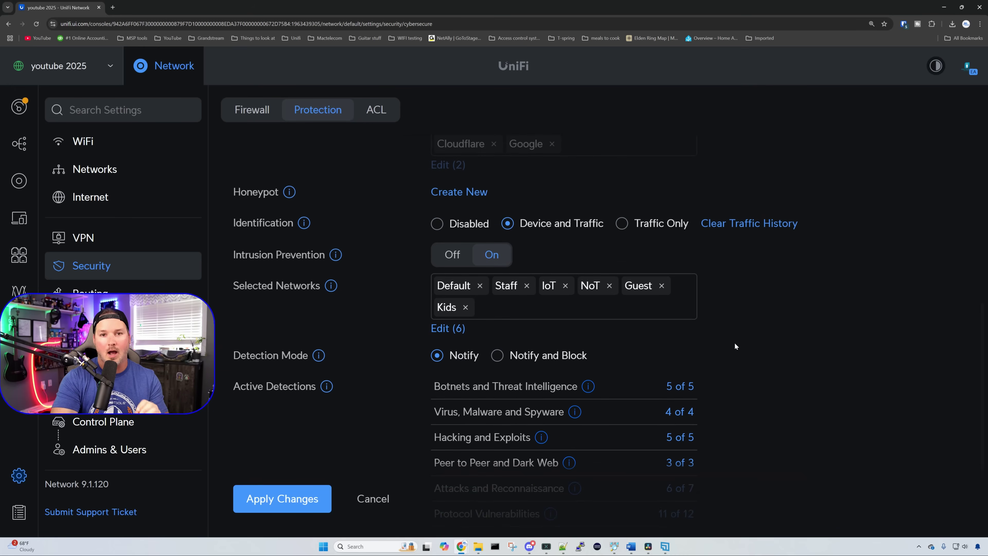
{"action": "left_click", "coordinate": [497, 355]}
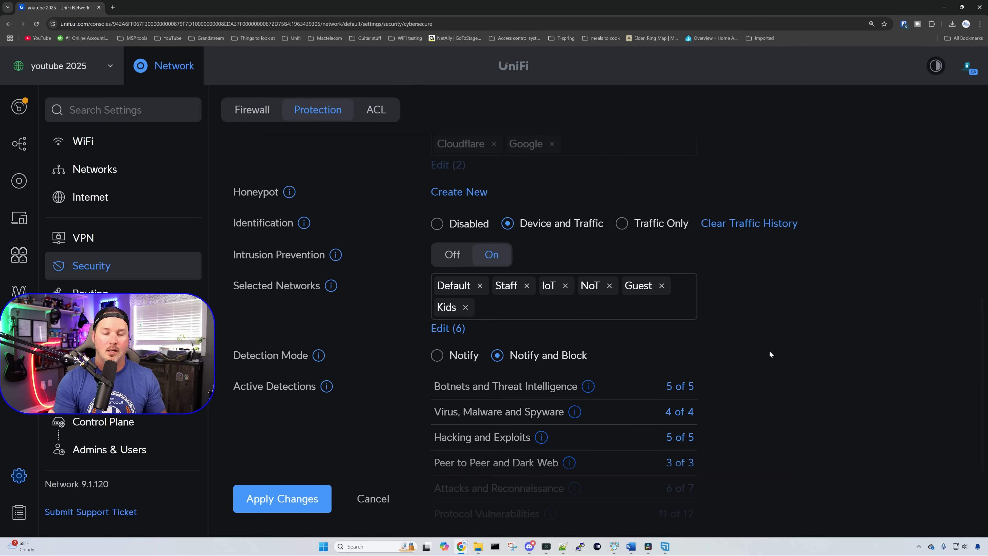
Step: Enable ICMP under Attacks and Reconnaissance and Online Games under Protocol Vulnerabilities detections
{"action": "scroll", "coordinate": [770, 354], "scroll_direction": "down", "scroll_amount": 2}
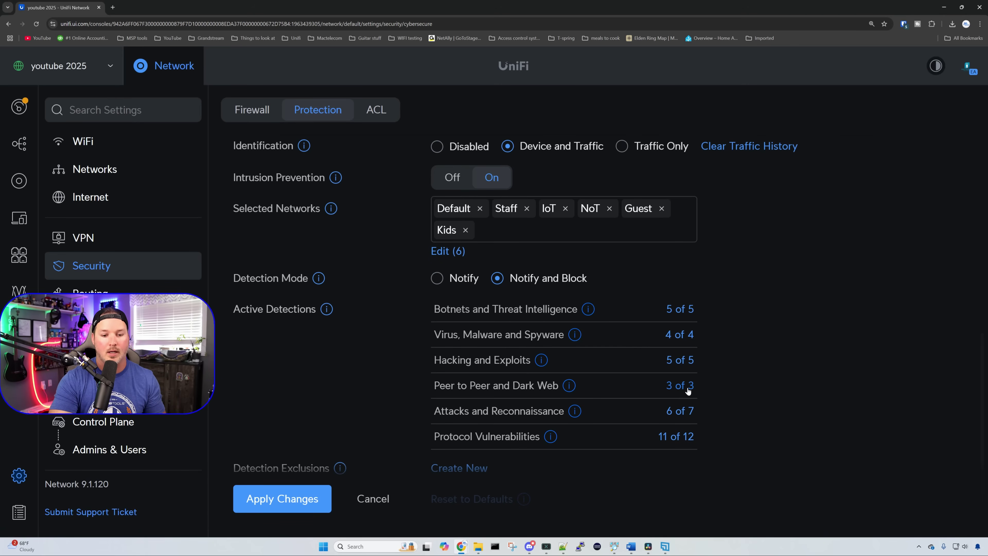
{"action": "left_click", "coordinate": [681, 411]}
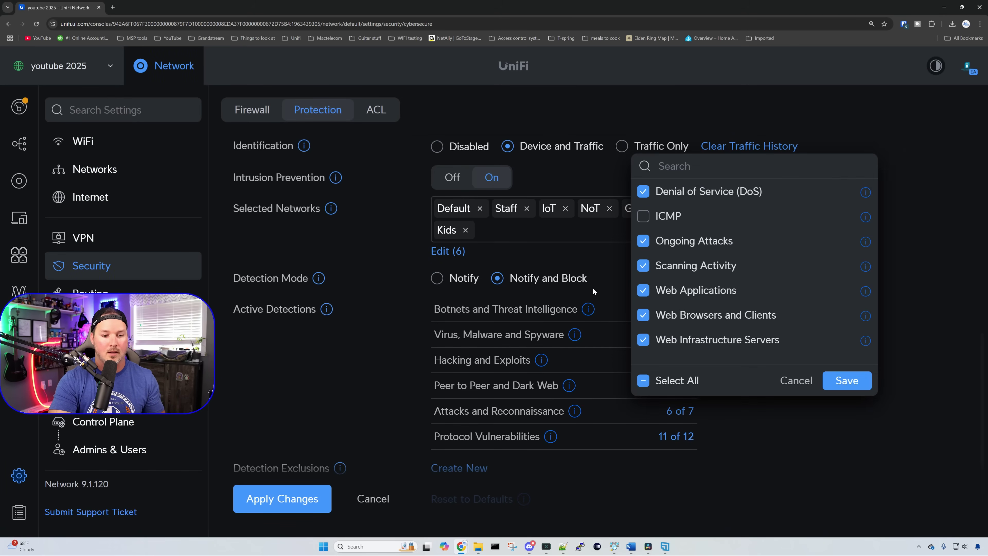
{"action": "left_click", "coordinate": [642, 216]}
{"action": "left_click", "coordinate": [847, 381]}
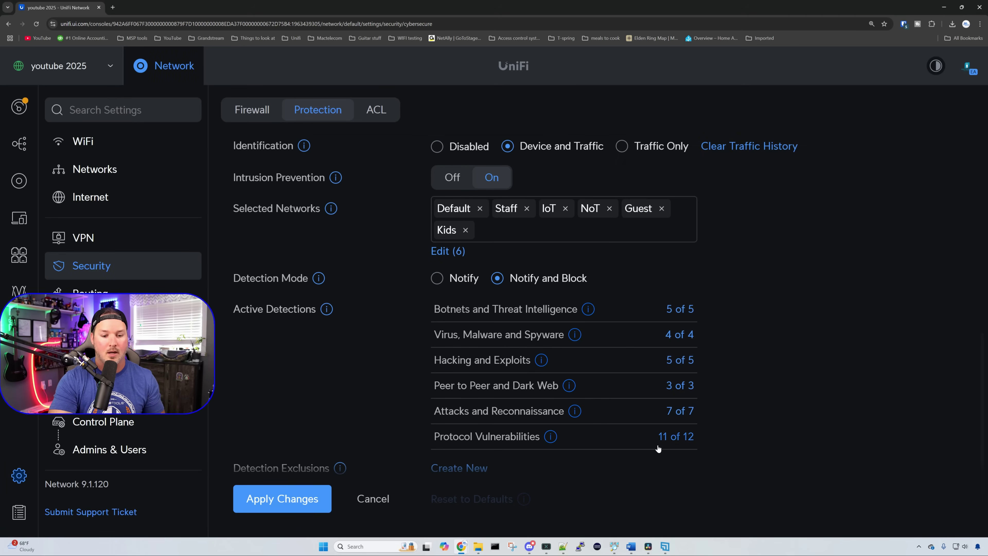
{"action": "left_click", "coordinate": [675, 438]}
{"action": "left_click", "coordinate": [643, 315]}
{"action": "left_click", "coordinate": [846, 406]}
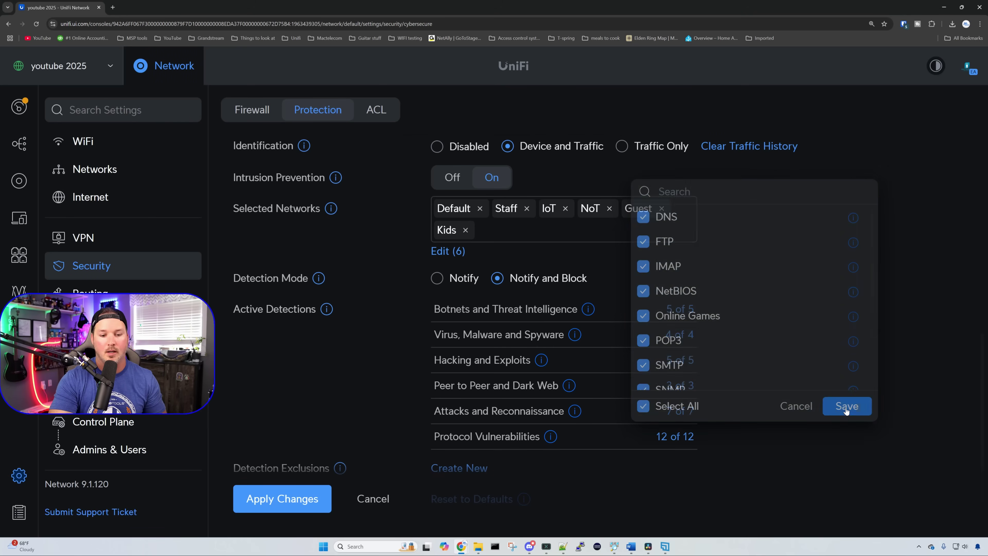
{"action": "scroll", "coordinate": [787, 370], "scroll_direction": "down", "scroll_amount": 1}
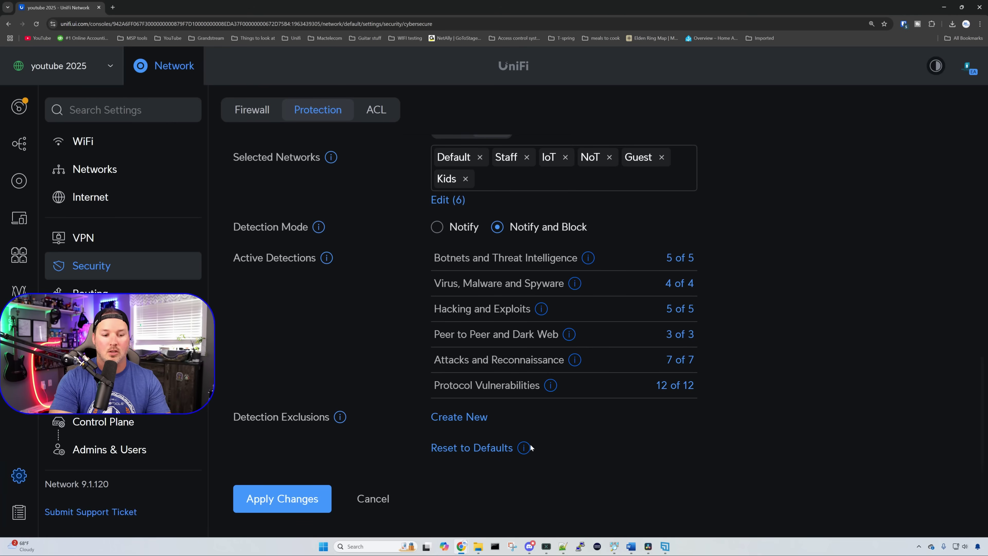
{"action": "left_click", "coordinate": [461, 417]}
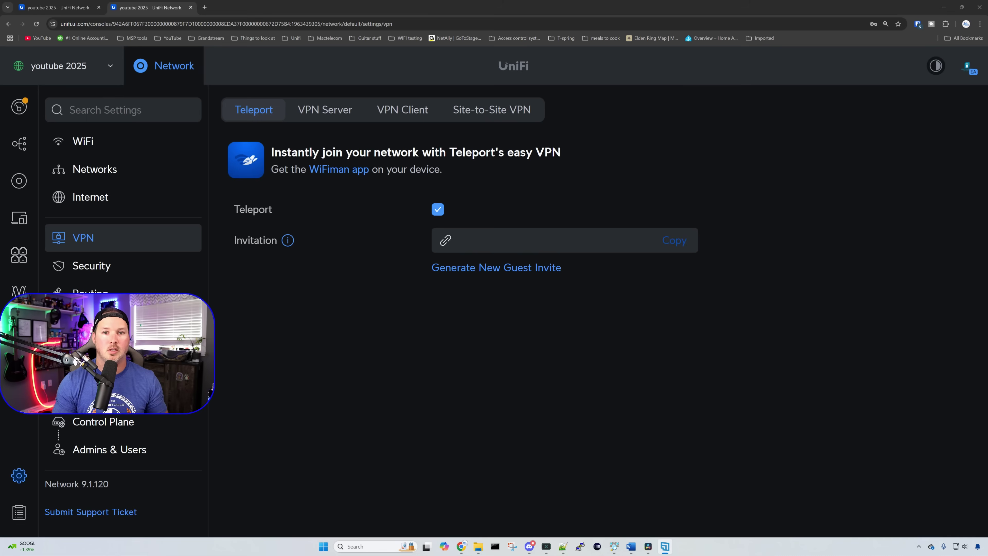
Step: Review the VPN Server and VPN Client forms, then generate a 24-hour, one-user Teleport guest invite
{"action": "left_click", "coordinate": [334, 117]}
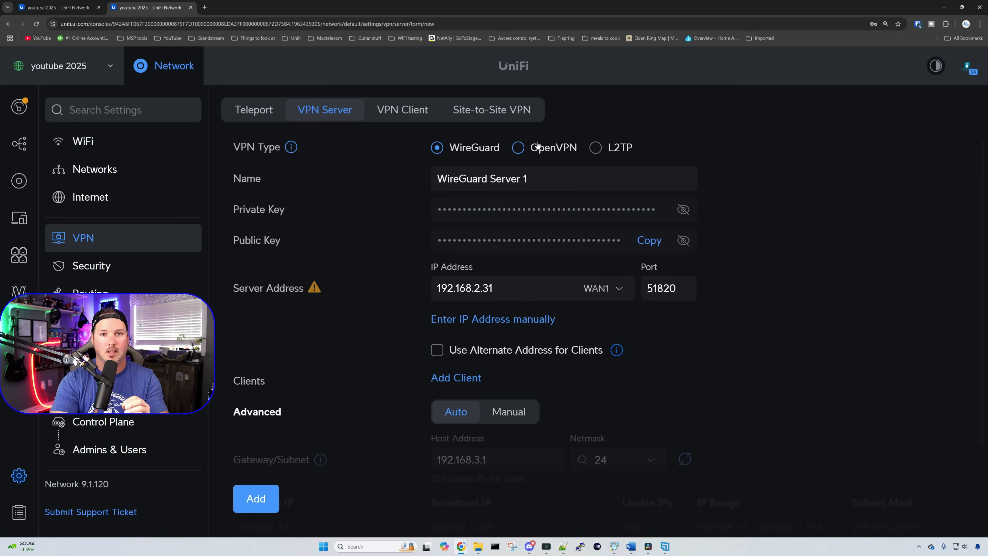
{"action": "left_click", "coordinate": [405, 108]}
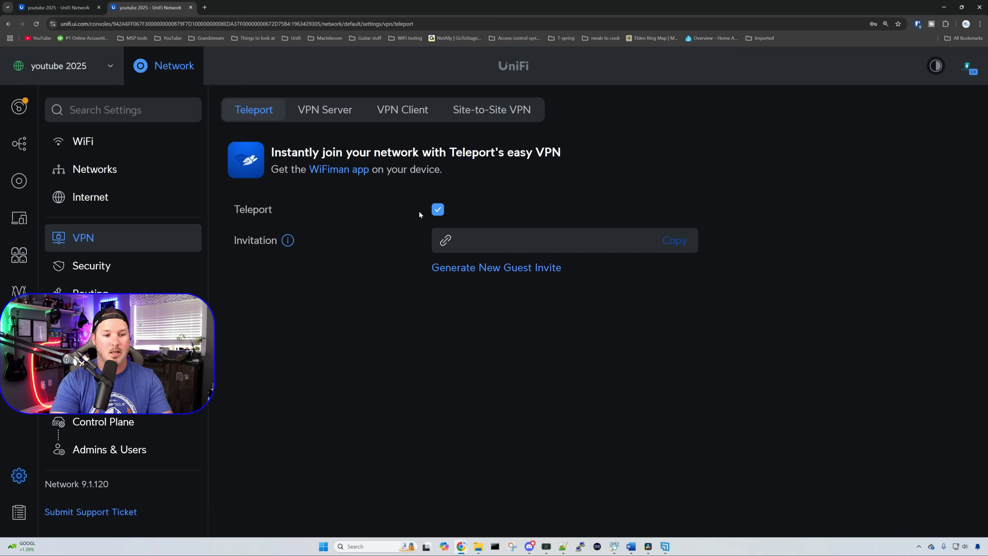
{"action": "left_click", "coordinate": [534, 268]}
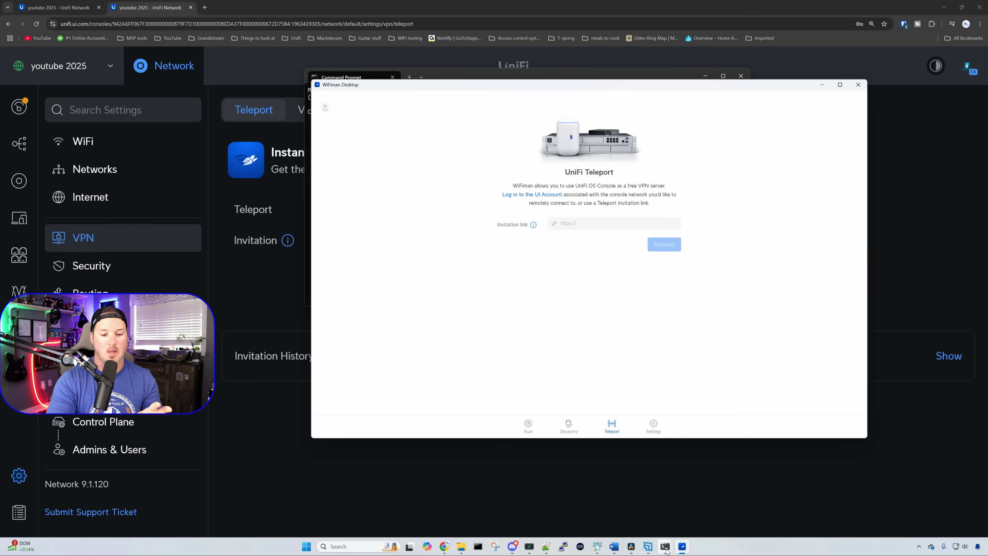
Step: Run 'ping 10.10.1.173' in Command Prompt to test reachability before the VPN connects
{"action": "mouse_move", "coordinate": [666, 548]}
{"action": "left_click", "coordinate": [710, 519]}
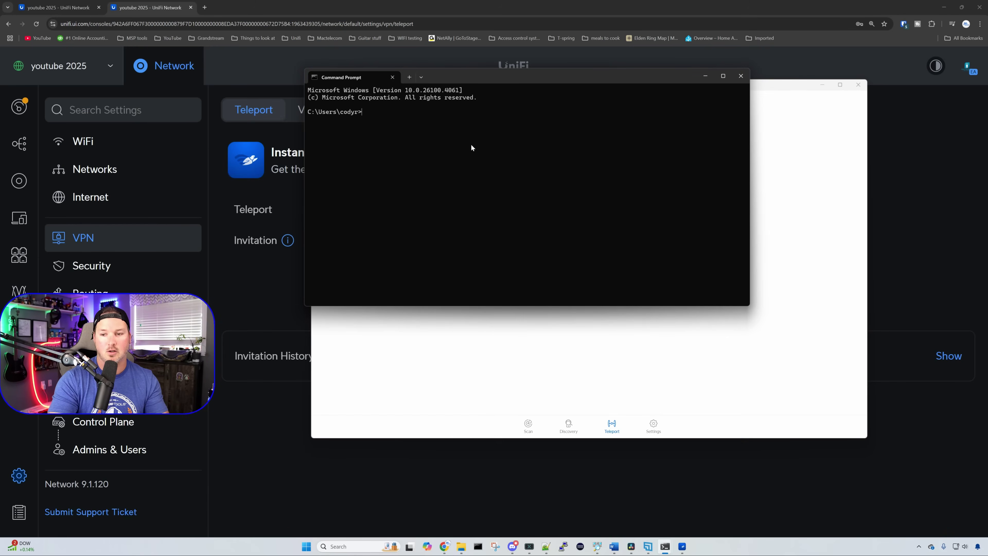
{"action": "type", "text": "ping 10.10"}
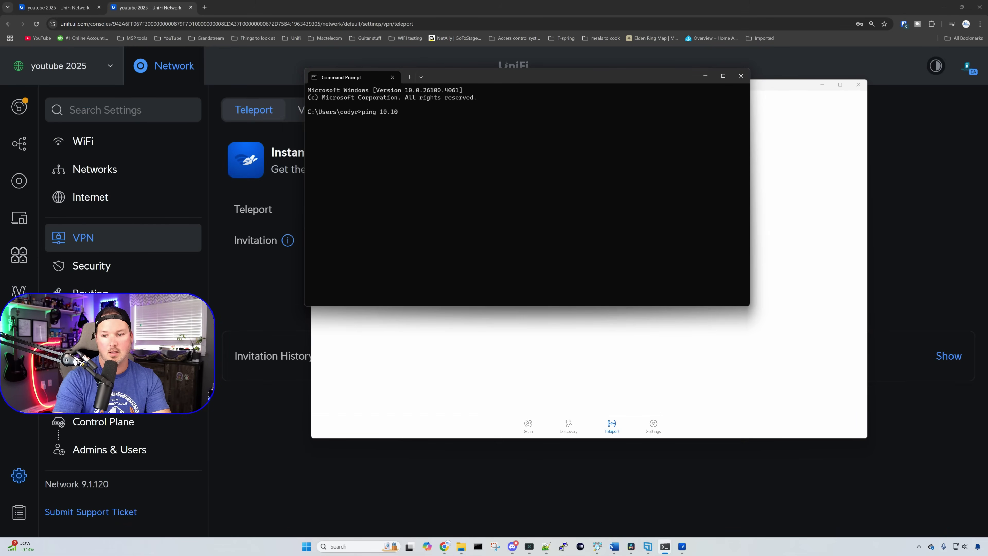
{"action": "type", "text": ".1.173"}
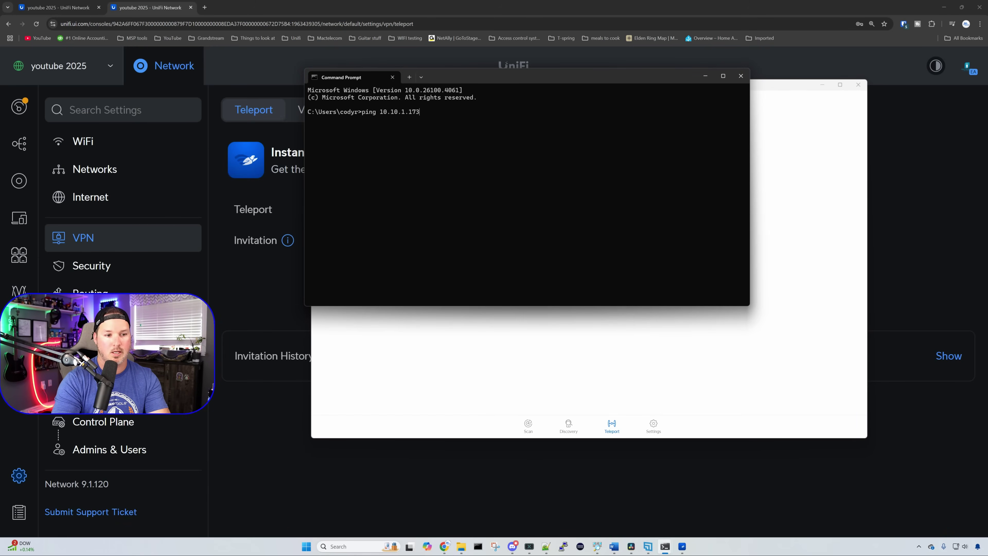
{"action": "key", "text": "Return"}
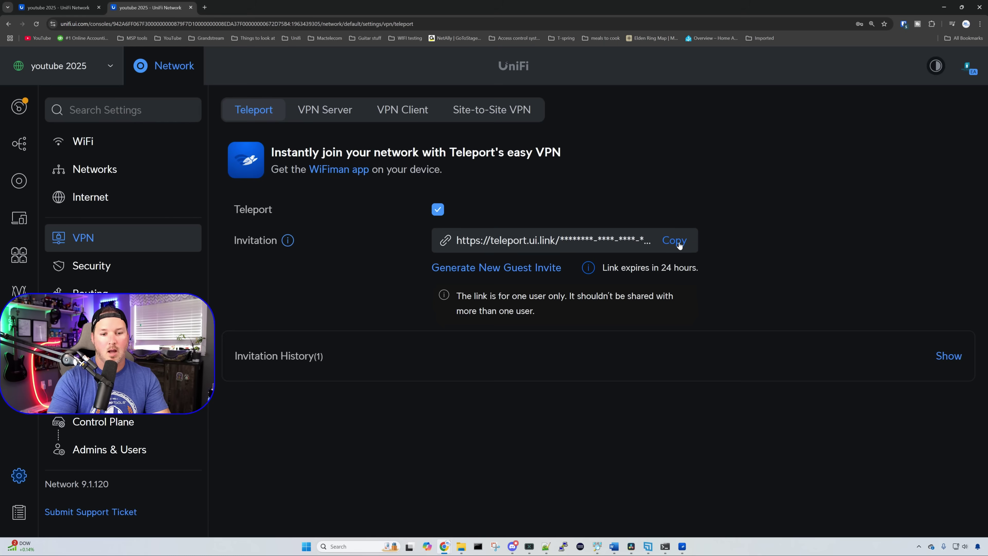
Step: Copy the Teleport invite link and connect with it in WiFiman Desktop
{"action": "left_click", "coordinate": [679, 241]}
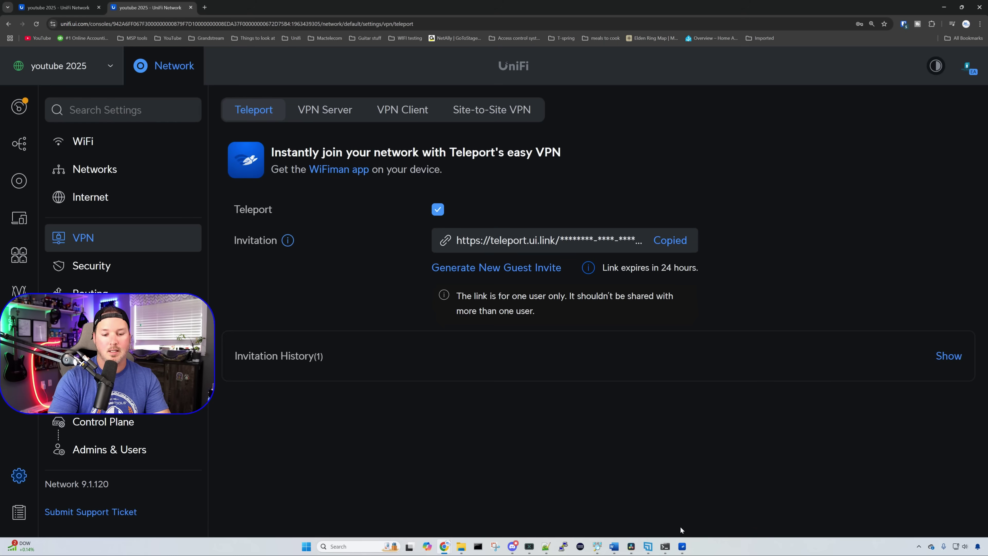
{"action": "left_click", "coordinate": [682, 546]}
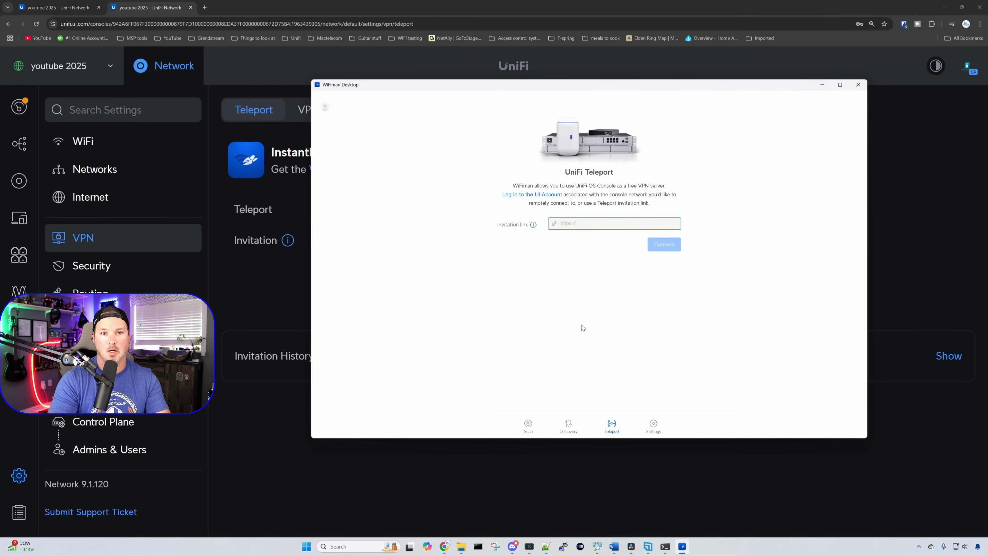
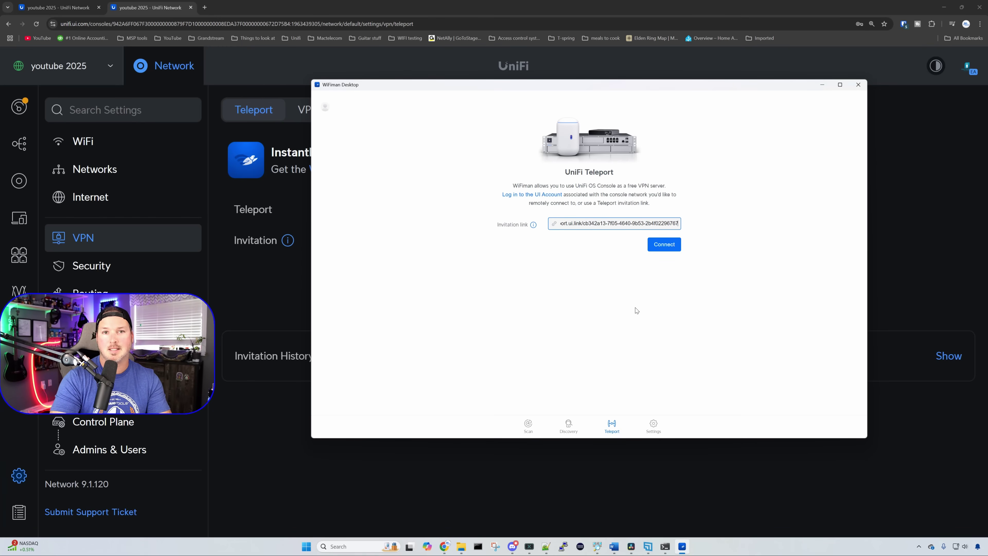
{"action": "left_click", "coordinate": [674, 246]}
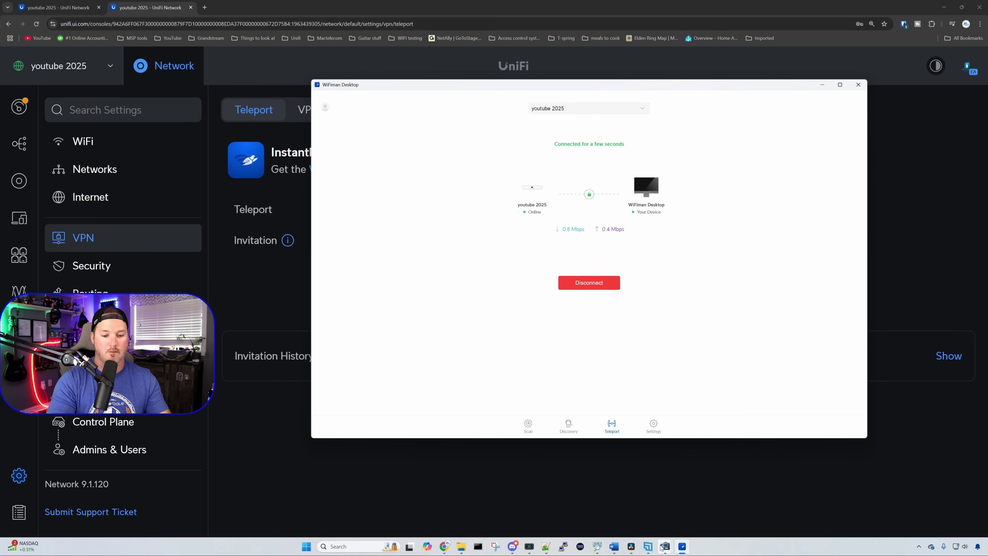
Step: Re-ping 10.10.1.173 and then ping 10.10.20.1 over the VPN in Command Prompt
{"action": "mouse_move", "coordinate": [665, 546]}
{"action": "left_click", "coordinate": [717, 513]}
{"action": "key", "text": "Up"}
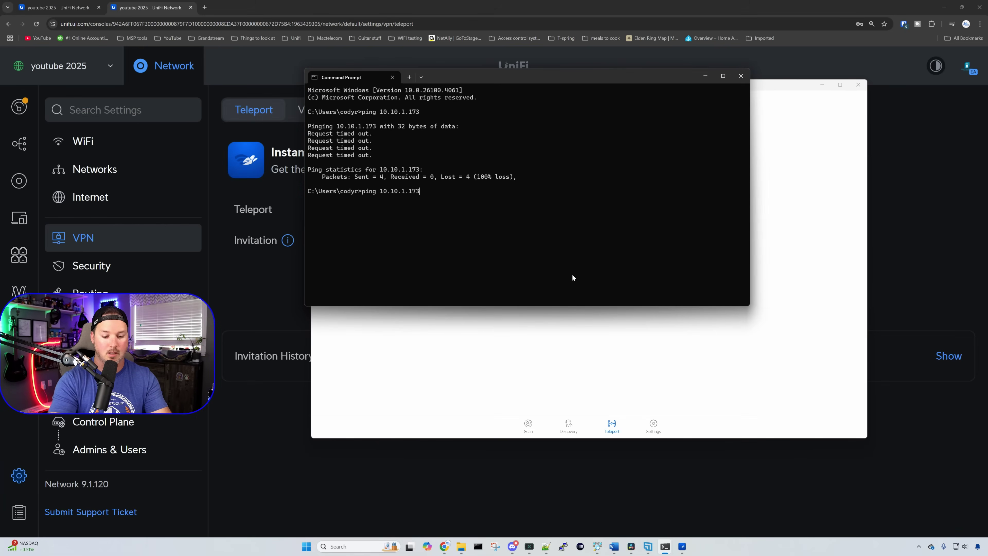
{"action": "key", "text": "Return"}
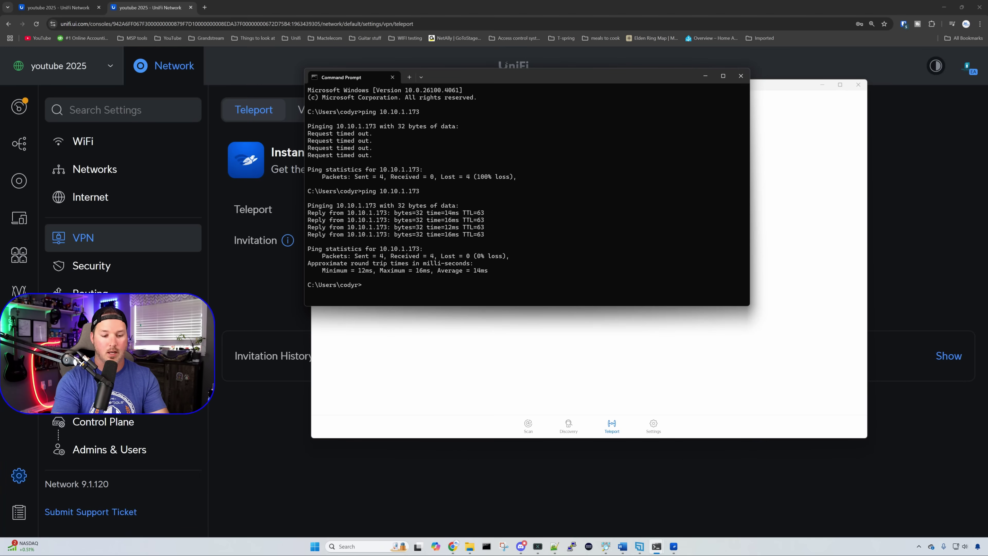
{"action": "key", "text": "Up"}
{"action": "key", "text": "BackSpace"}
{"action": "key", "text": "BackSpace"}
{"action": "key", "text": "BackSpace"}
{"action": "key", "text": "BackSpace"}
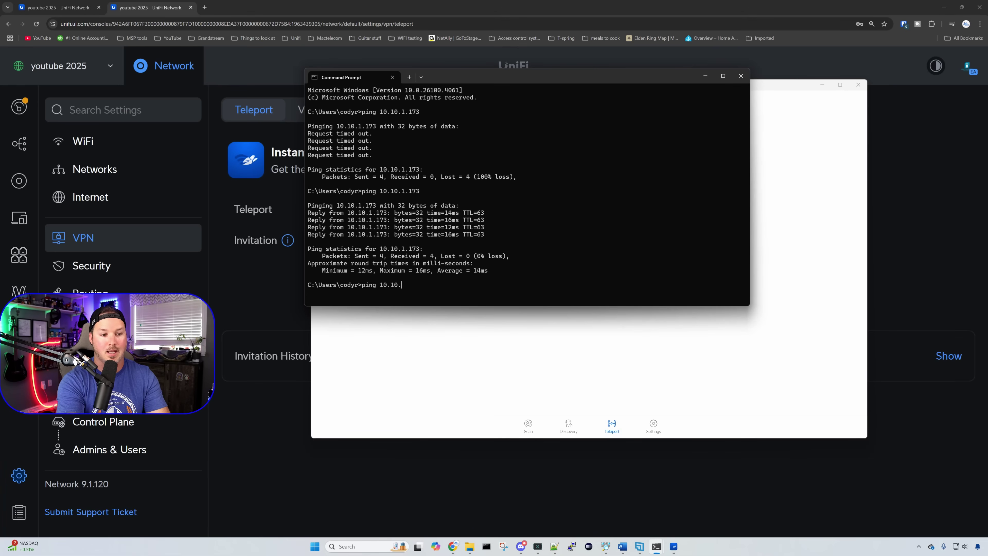
{"action": "type", "text": "20.1"}
{"action": "key", "text": "Return"}
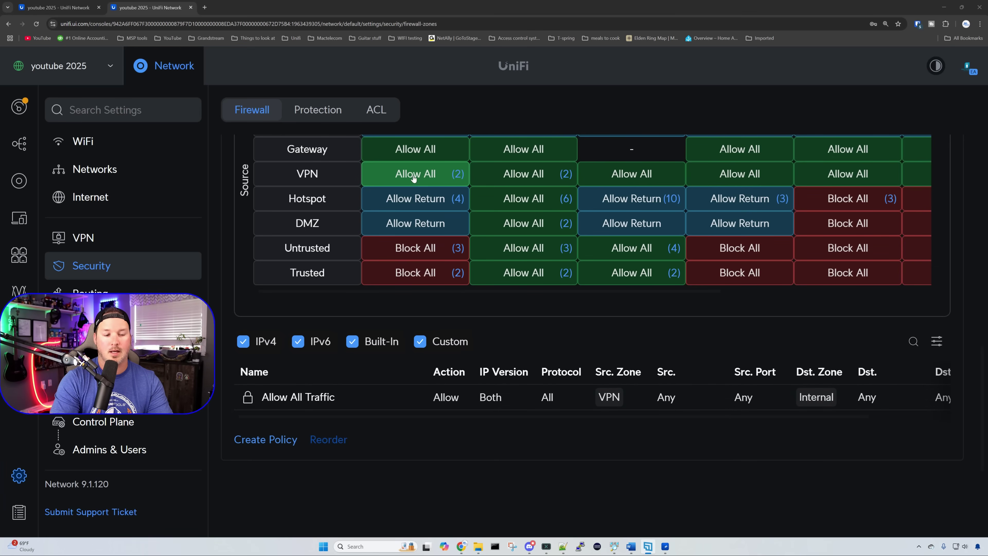
Step: Add the firewall policy 'Block VPN to Internal zone' blocking all VPN-to-Internal traffic
{"action": "left_click", "coordinate": [284, 438]}
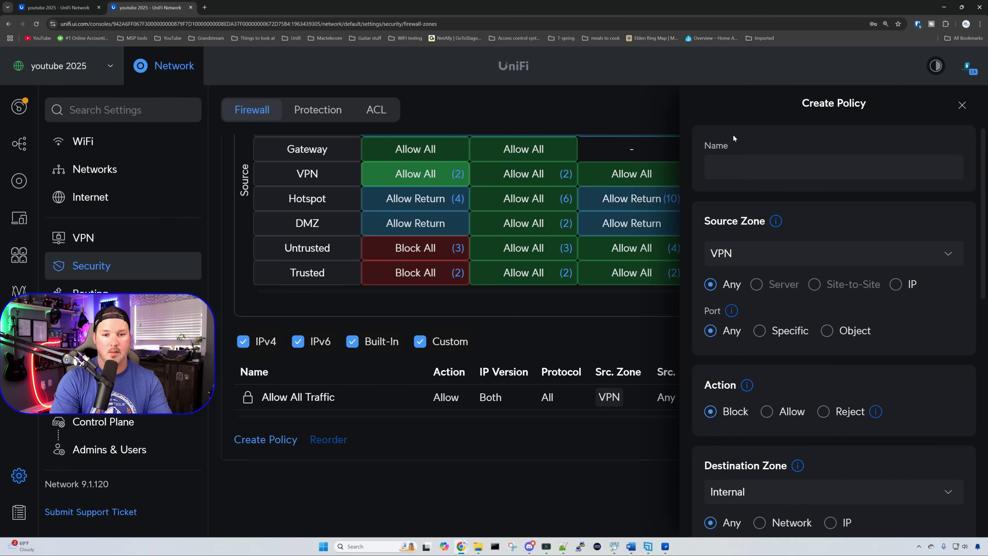
{"action": "left_click", "coordinate": [733, 161]}
{"action": "type", "text": "Block V"}
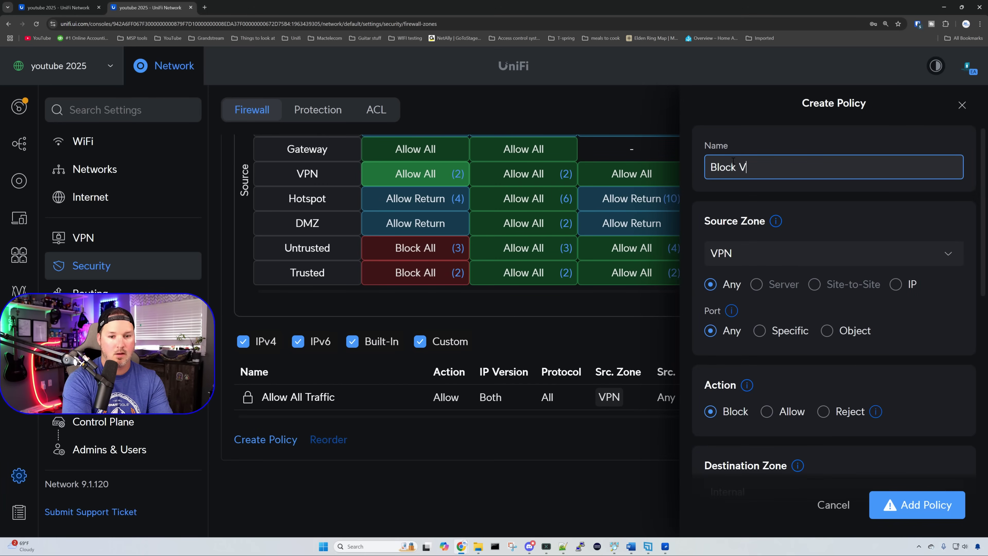
{"action": "type", "text": "PN to Intera"}
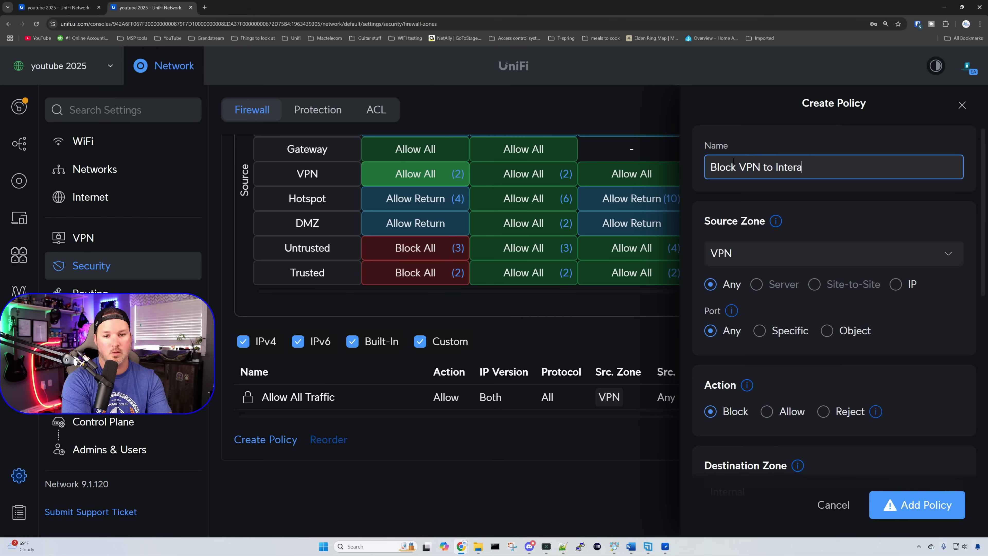
{"action": "key", "text": "BackSpace"}
{"action": "type", "text": "nal zone"}
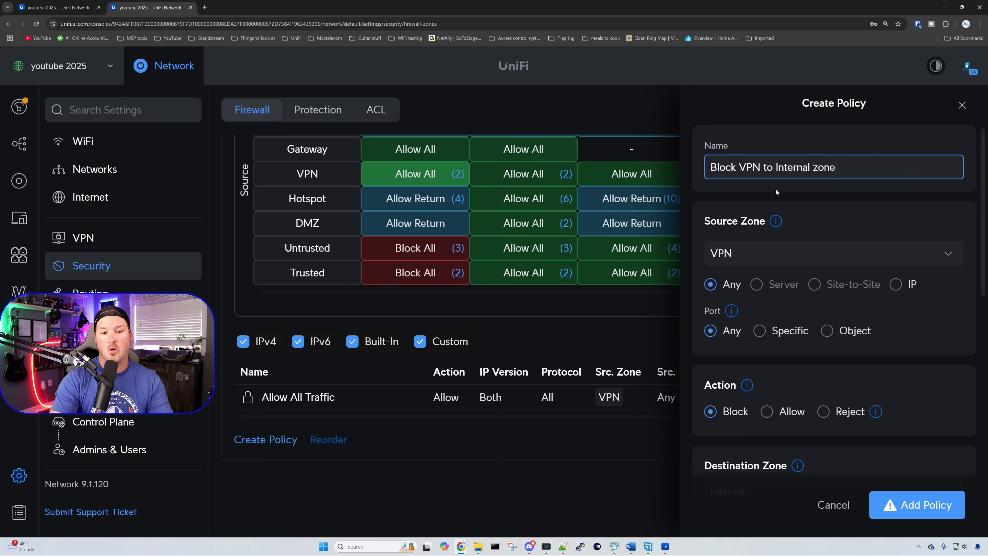
{"action": "scroll", "coordinate": [792, 251], "scroll_direction": "down", "scroll_amount": 2}
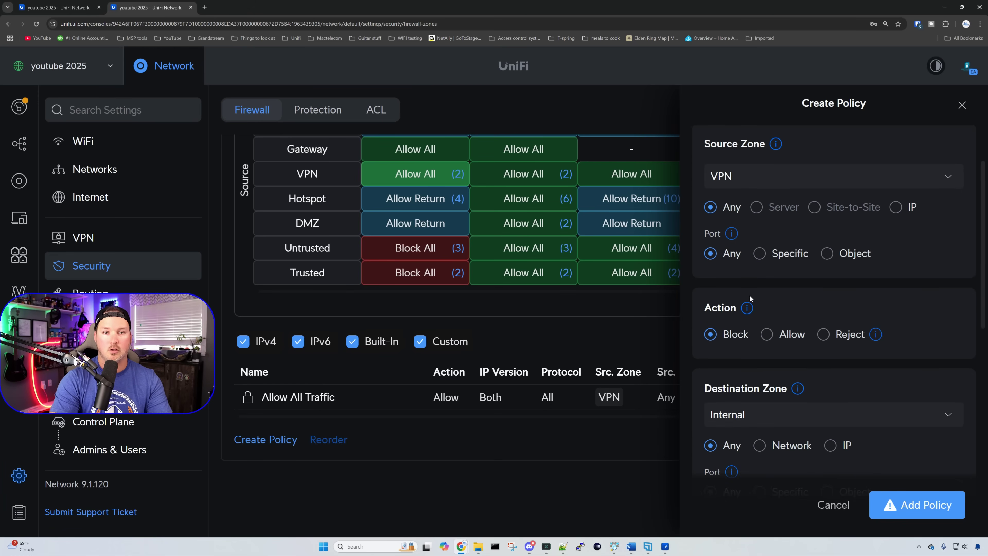
{"action": "scroll", "coordinate": [751, 296], "scroll_direction": "down", "scroll_amount": 2}
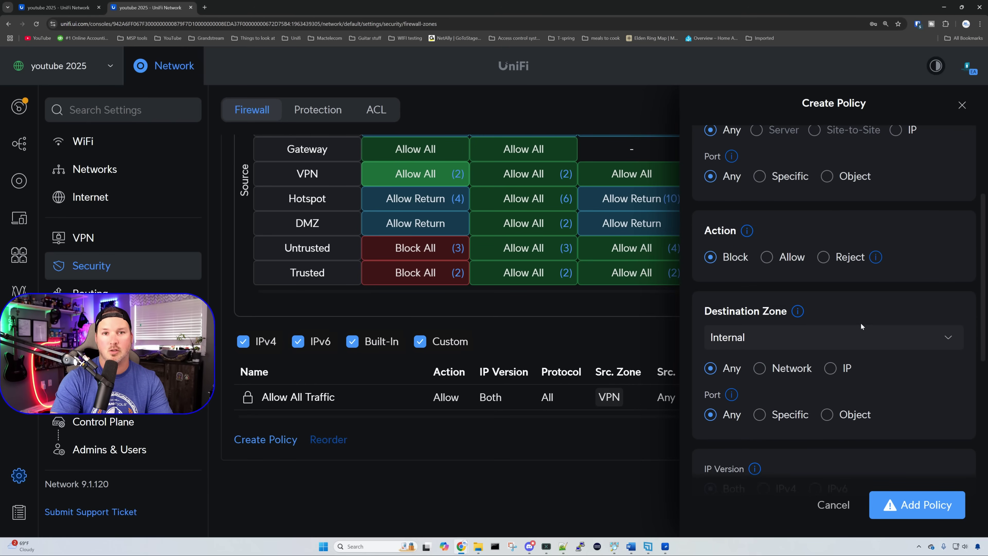
{"action": "left_click", "coordinate": [918, 504]}
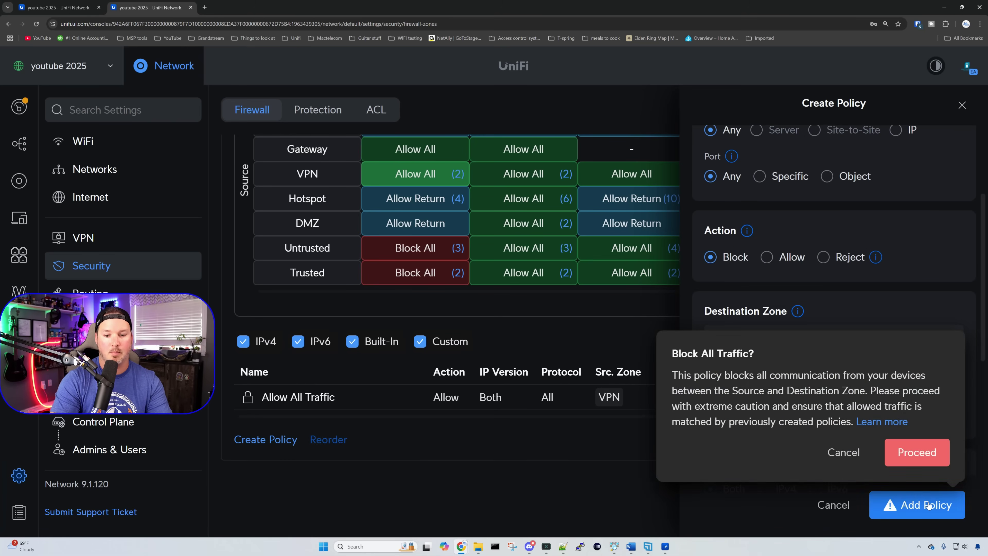
{"action": "left_click", "coordinate": [917, 453]}
Step: Ping 10.10.1.173 again in Command Prompt to confirm it now times out
{"action": "left_click_drag", "start_coordinate": [349, 24], "coordinate": [616, 77]}
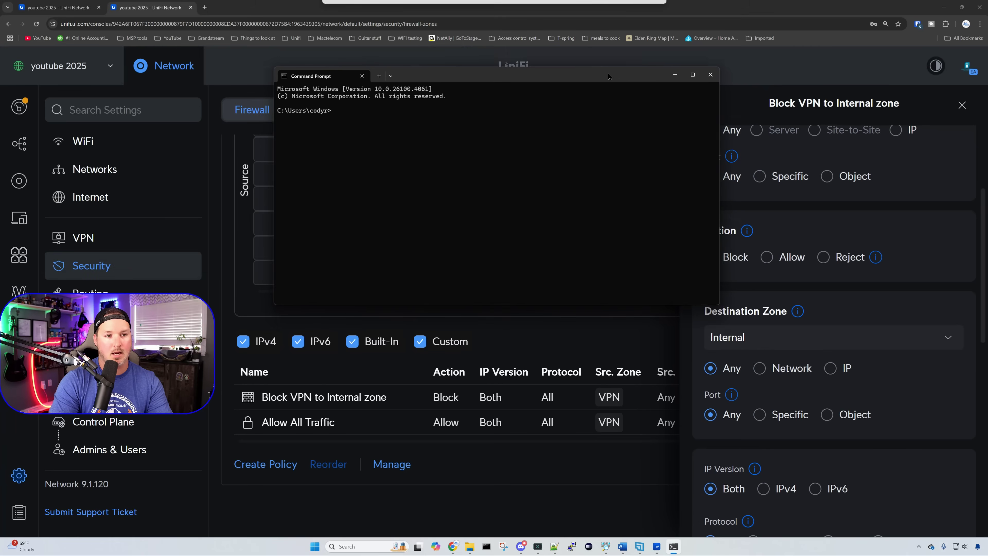
{"action": "type", "text": "ping 10.10.1.173"}
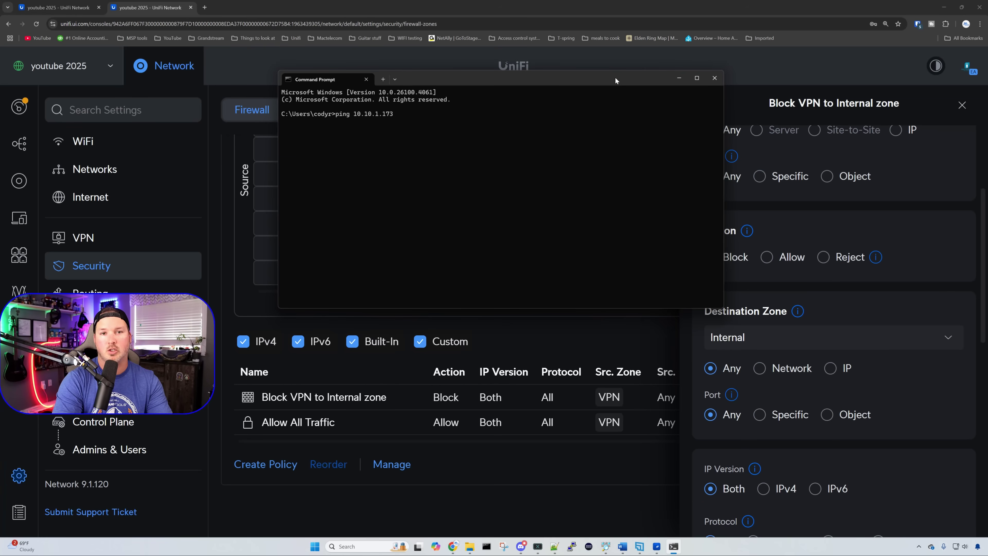
{"action": "key", "text": "Return"}
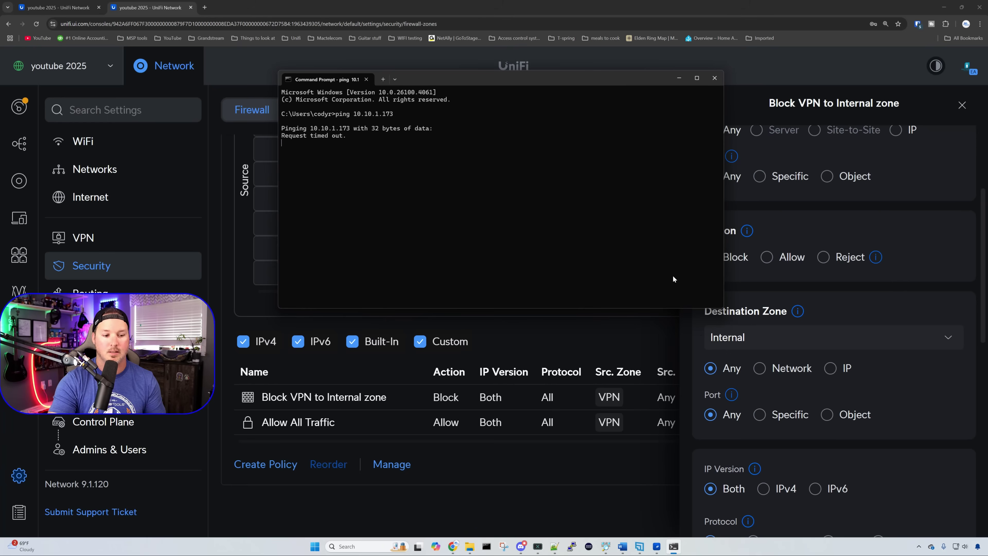
{"action": "left_click", "coordinate": [554, 487]}
{"action": "left_click", "coordinate": [265, 464]}
{"action": "scroll", "coordinate": [850, 272], "scroll_direction": "up", "scroll_amount": 4}
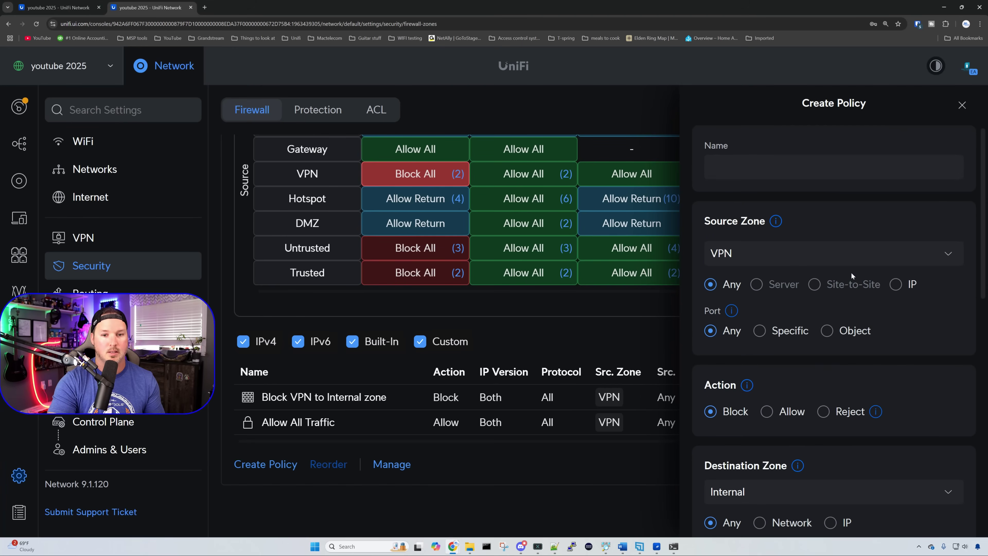
Step: Create the 'Allow VPN to NAS' policy allowing VPN traffic to destination IP 10.10.1.173
{"action": "left_click", "coordinate": [778, 165]}
{"action": "type", "text": "Allow "}
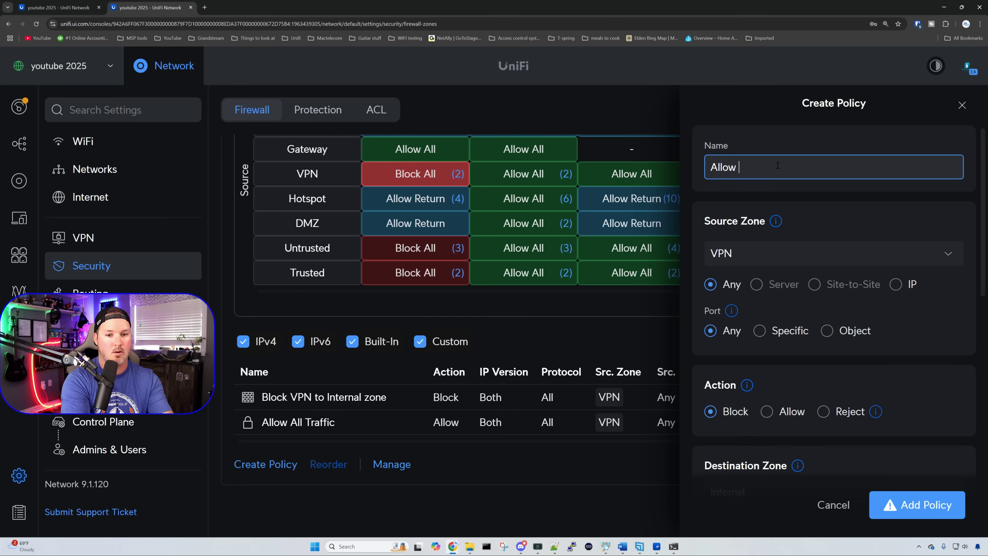
{"action": "type", "text": "VPN to NAS"}
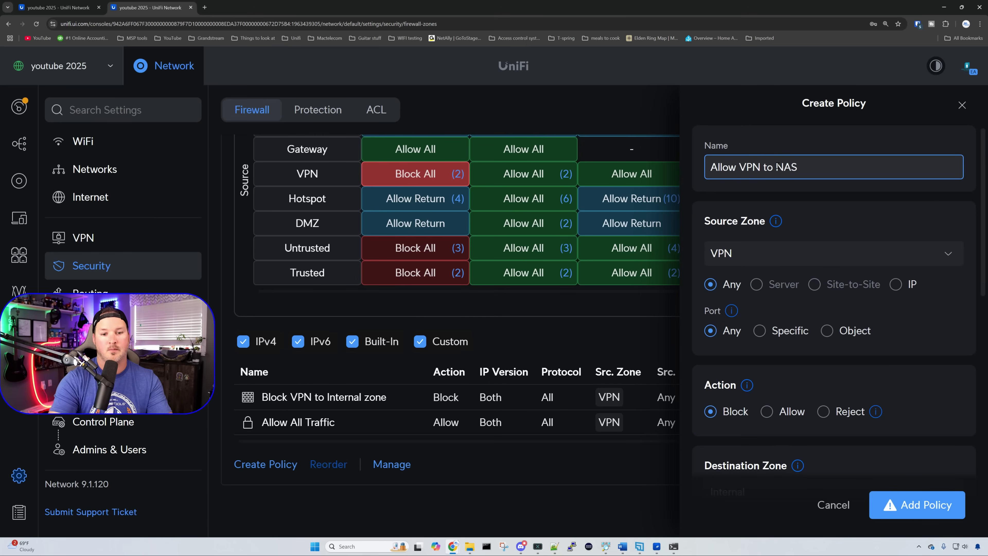
{"action": "scroll", "coordinate": [804, 259], "scroll_direction": "down", "scroll_amount": 3}
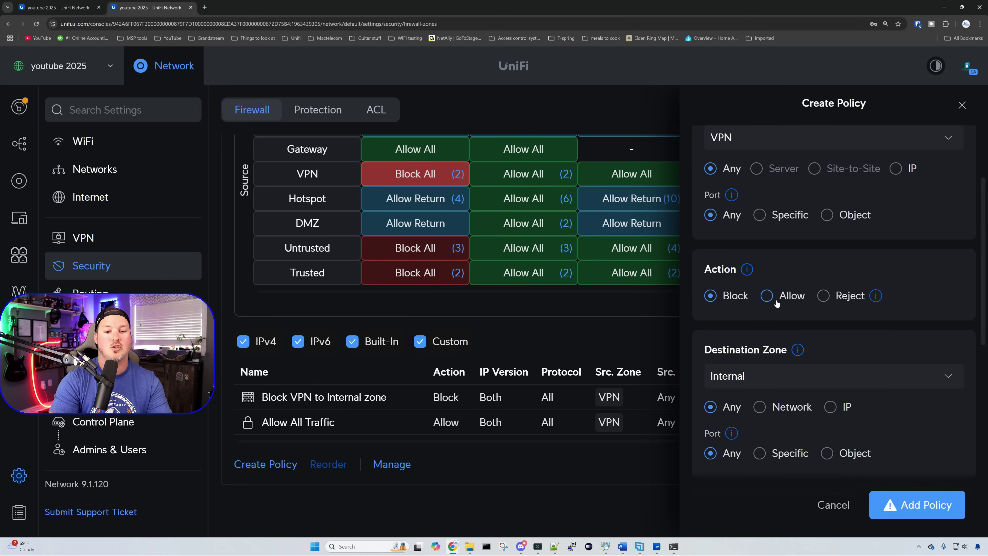
{"action": "left_click", "coordinate": [774, 299]}
{"action": "scroll", "coordinate": [785, 303], "scroll_direction": "down", "scroll_amount": 2}
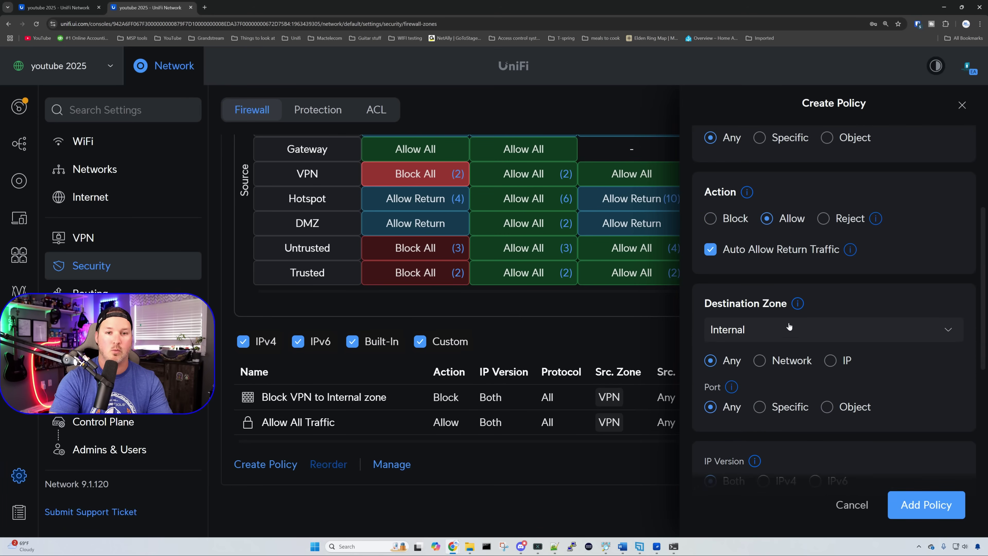
{"action": "left_click", "coordinate": [830, 360]}
{"action": "left_click", "coordinate": [763, 421]}
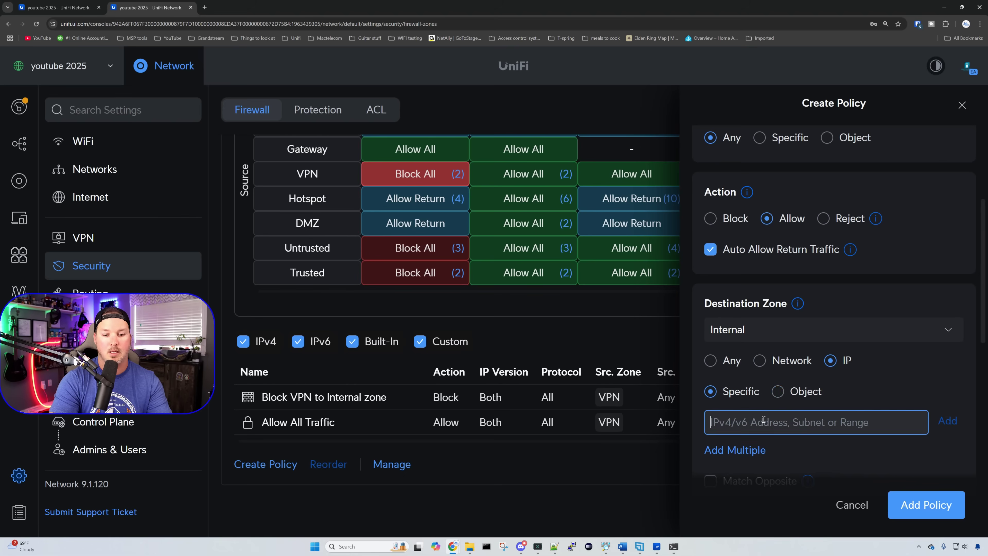
{"action": "type", "text": "10.10.1."}
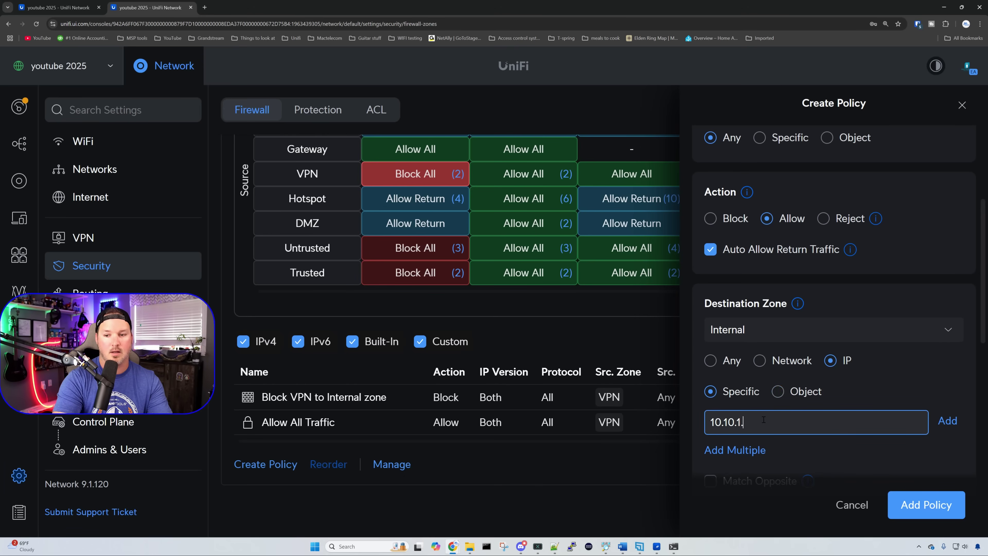
{"action": "type", "text": "173"}
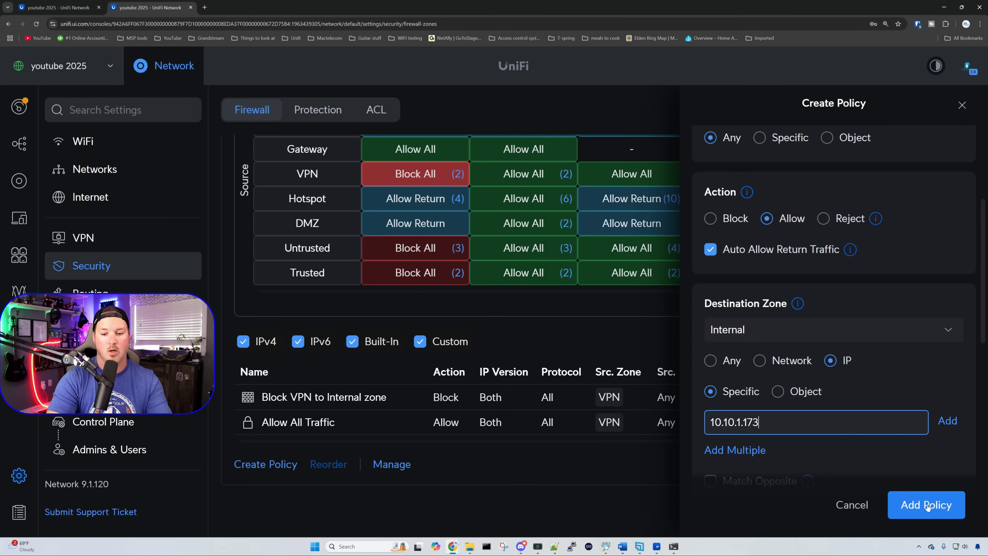
{"action": "left_click", "coordinate": [926, 504]}
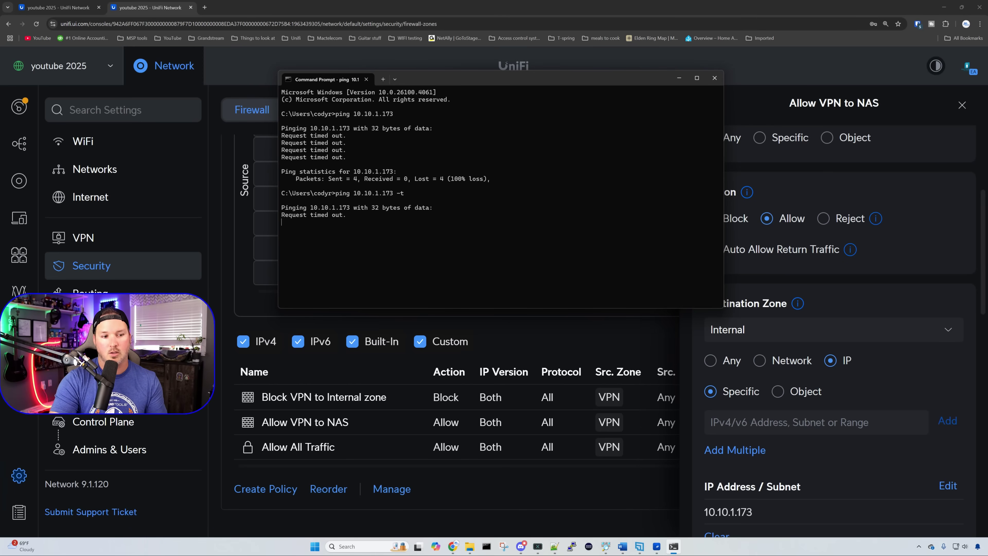
{"action": "left_click", "coordinate": [960, 105]}
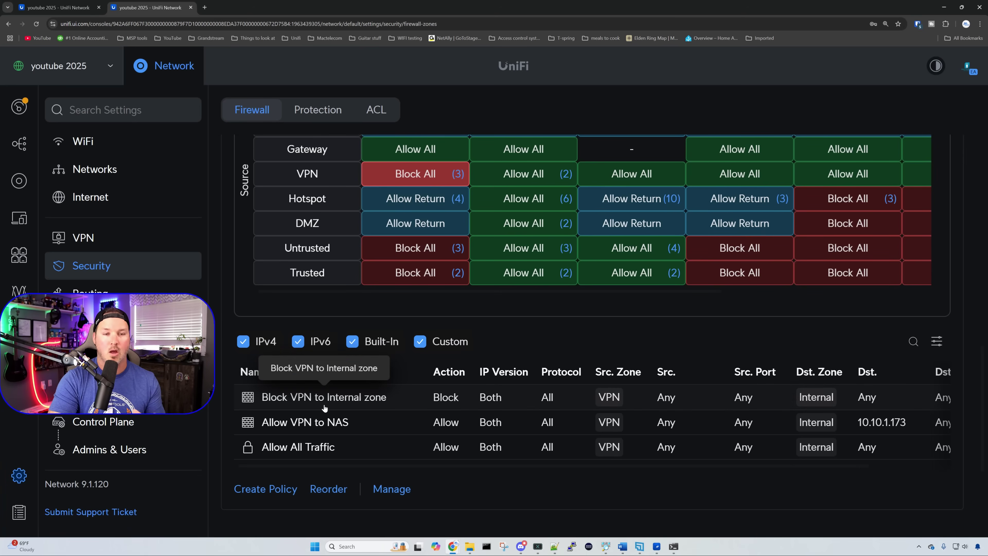
Step: Reorder the VPN policies so 'Allow VPN to NAS' sits above 'Block VPN to Internal zone'
{"action": "left_click", "coordinate": [327, 489]}
{"action": "left_click_drag", "start_coordinate": [248, 422], "coordinate": [247, 397]}
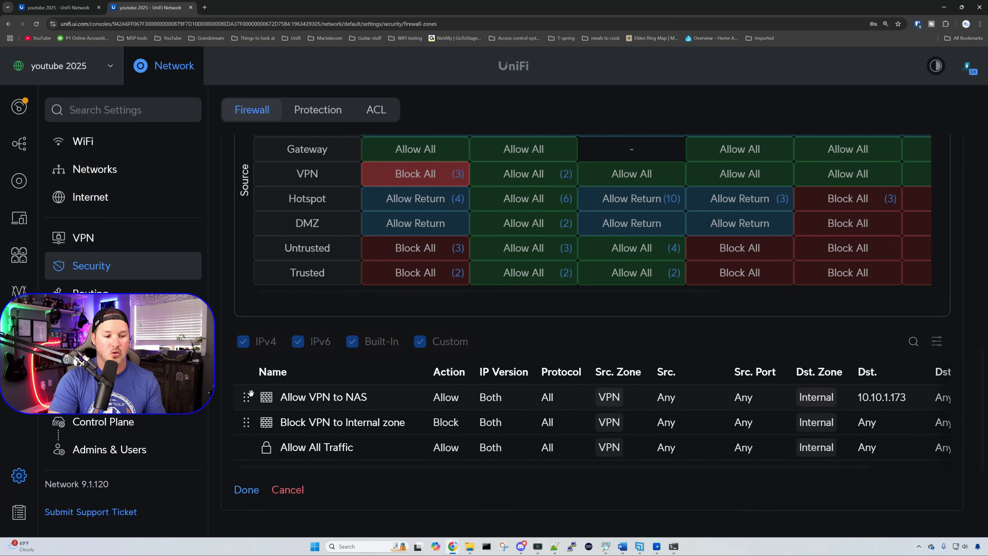
{"action": "left_click", "coordinate": [247, 489]}
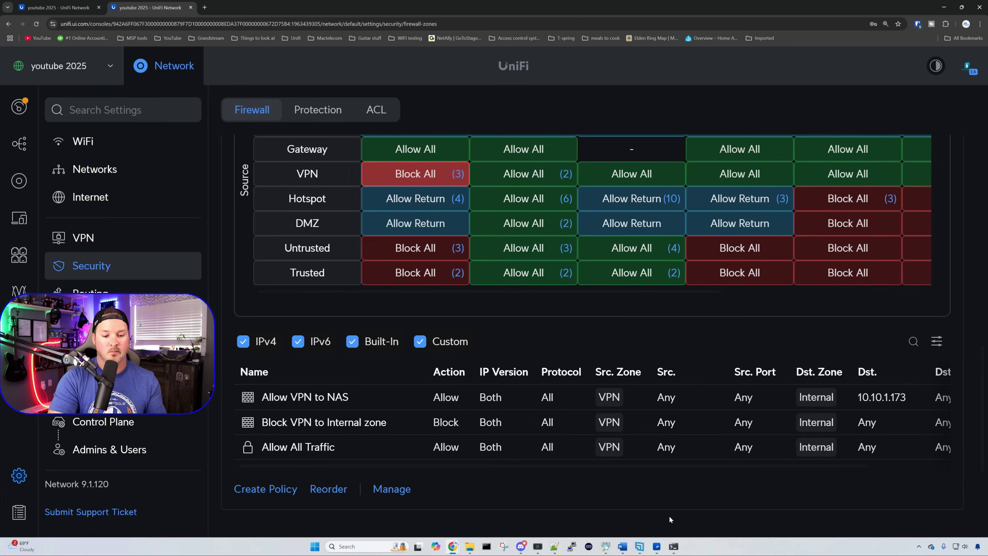
{"action": "left_click", "coordinate": [674, 546]}
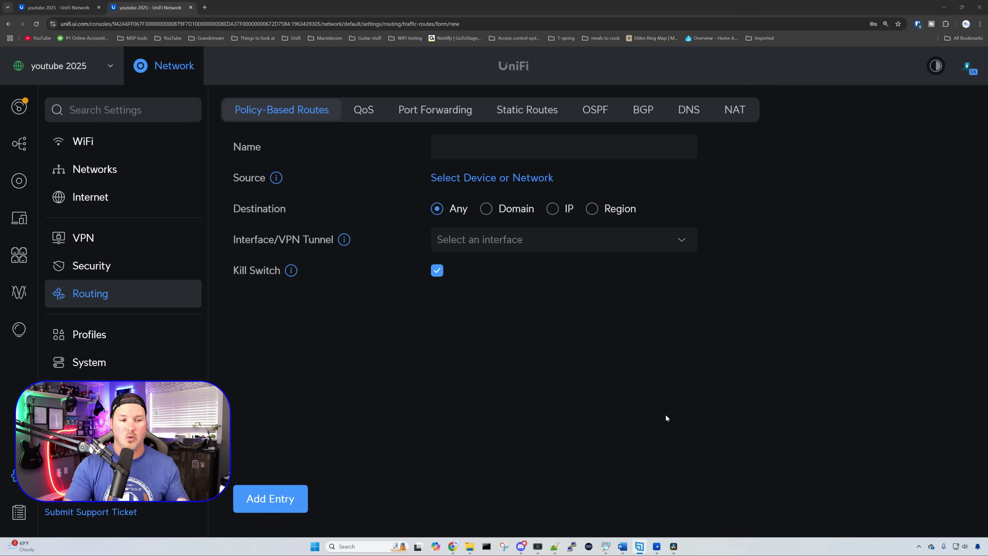
Step: Name the new policy-based route 'Staff out WAN 2' with the Staff network as source
{"action": "left_click", "coordinate": [497, 155]}
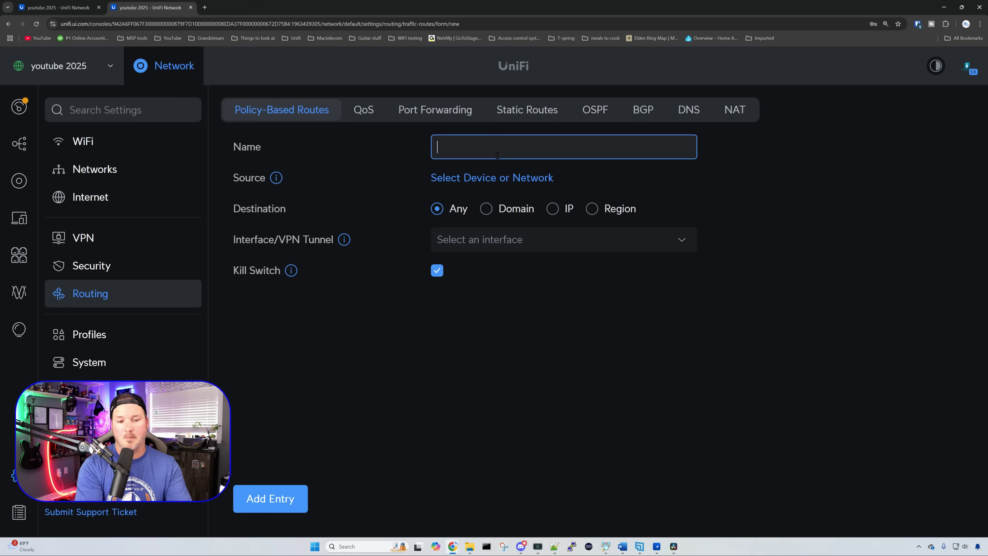
{"action": "type", "text": "Staff"}
{"action": "key", "text": "BackSpace"}
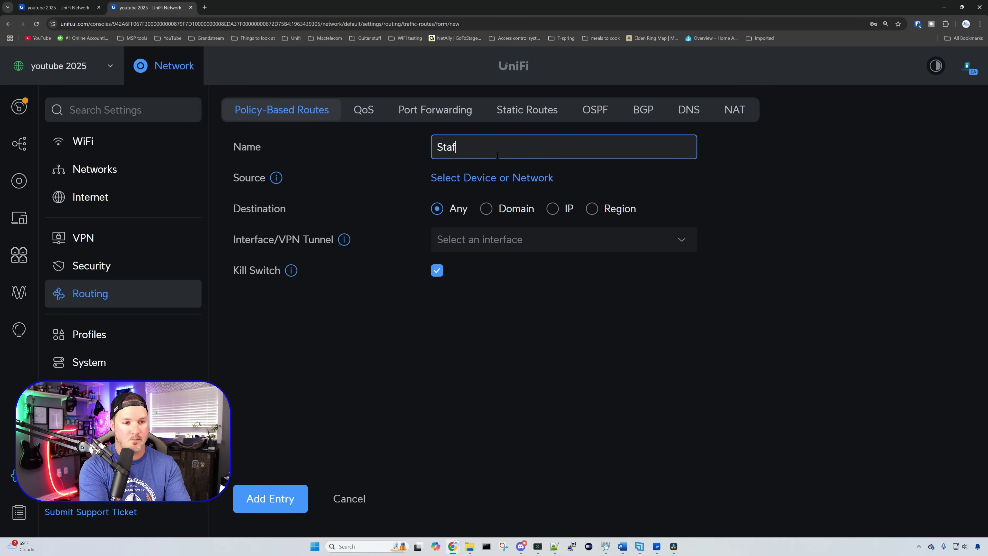
{"action": "type", "text": "f out Wi"}
{"action": "key", "text": "BackSpace"}
{"action": "key", "text": "BackSpace"}
{"action": "key", "text": "BackSpace"}
{"action": "key", "text": "BackSpace"}
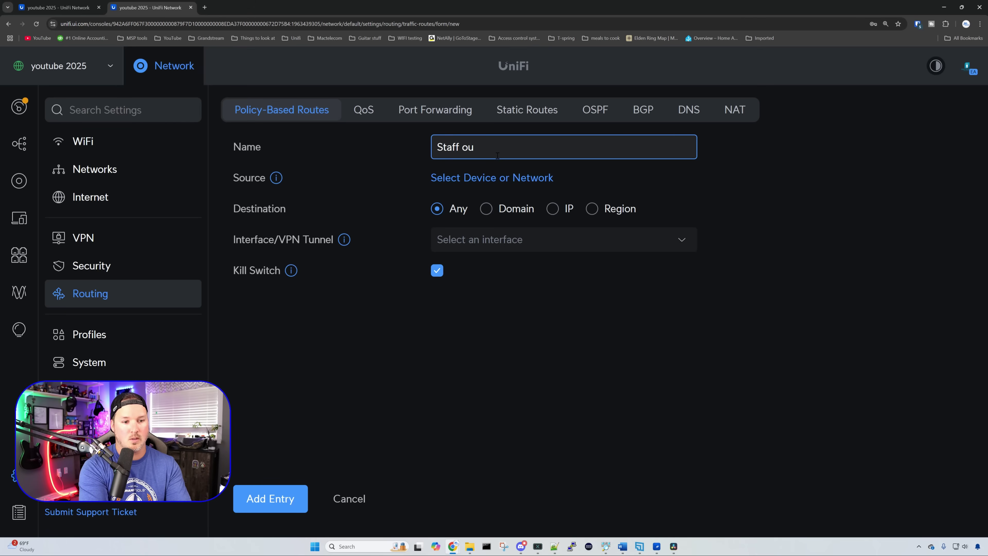
{"action": "type", "text": "t WAN 2"}
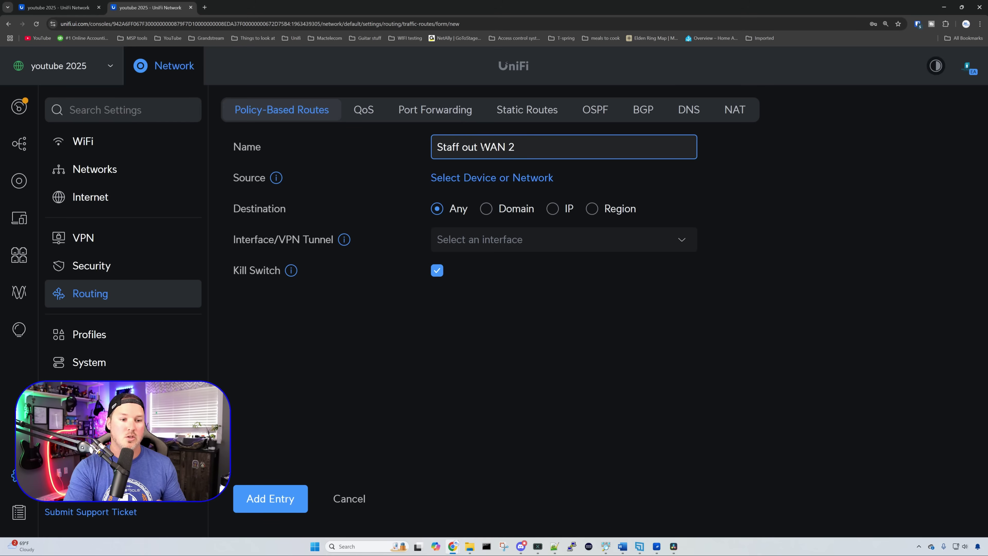
{"action": "left_click", "coordinate": [533, 177]}
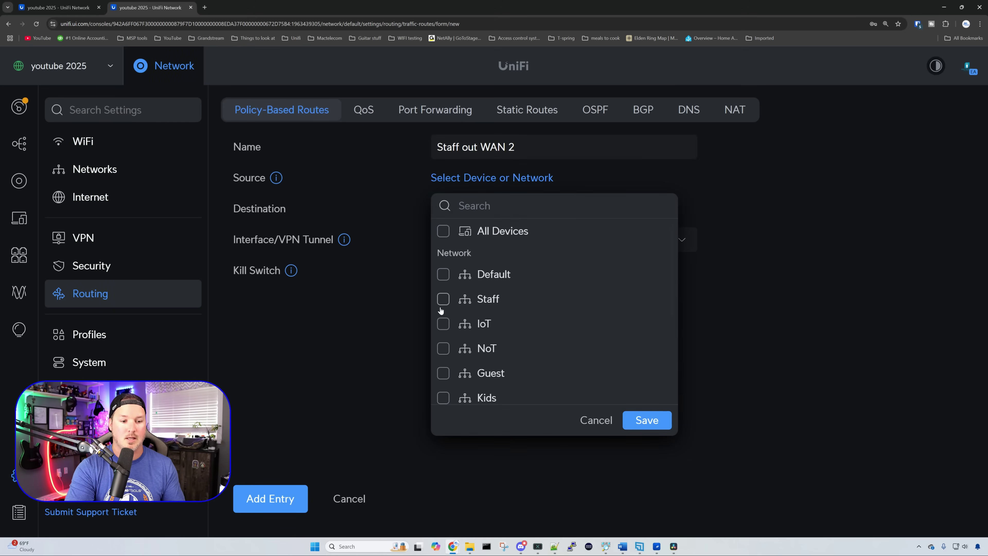
{"action": "left_click", "coordinate": [443, 299]}
{"action": "left_click", "coordinate": [661, 424]}
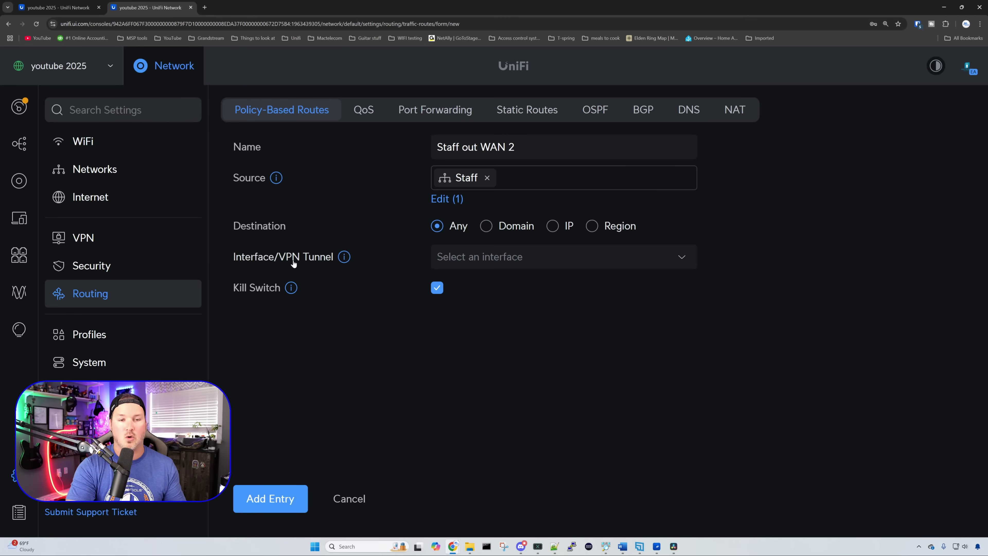
Step: Route it via Secondary (WAN2) with Kill Switch off, and save the route
{"action": "left_click", "coordinate": [550, 266]}
{"action": "left_click", "coordinate": [547, 329]}
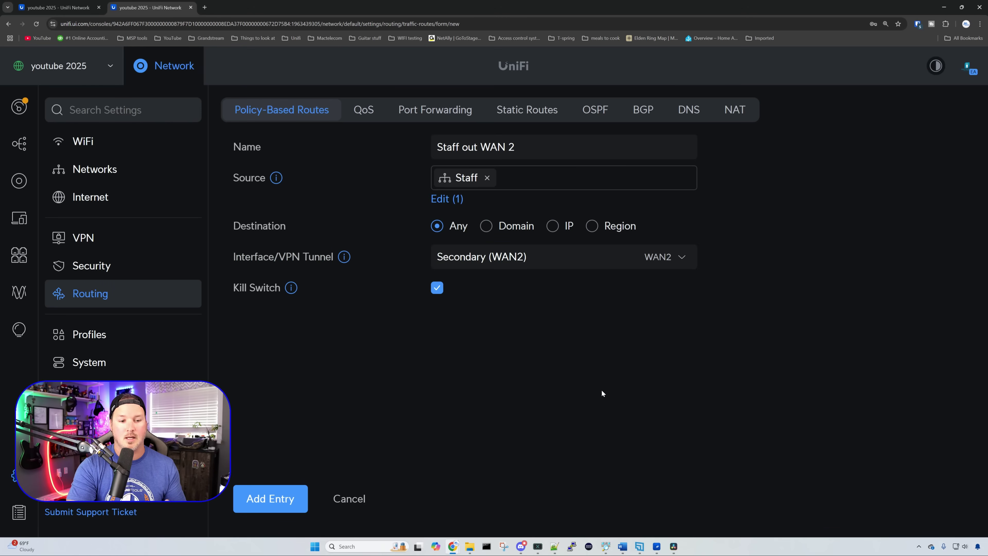
{"action": "mouse_move", "coordinate": [291, 287]}
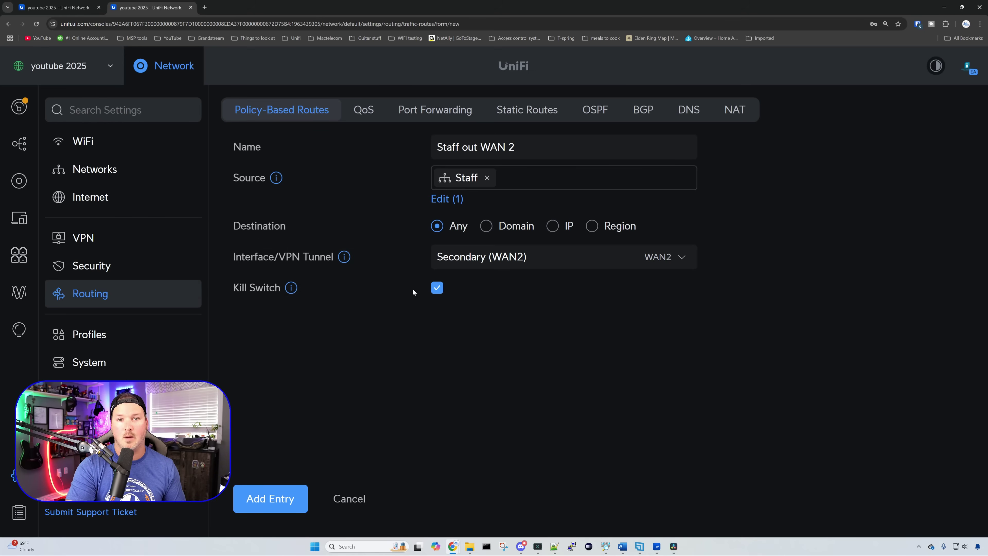
{"action": "left_click", "coordinate": [437, 288]}
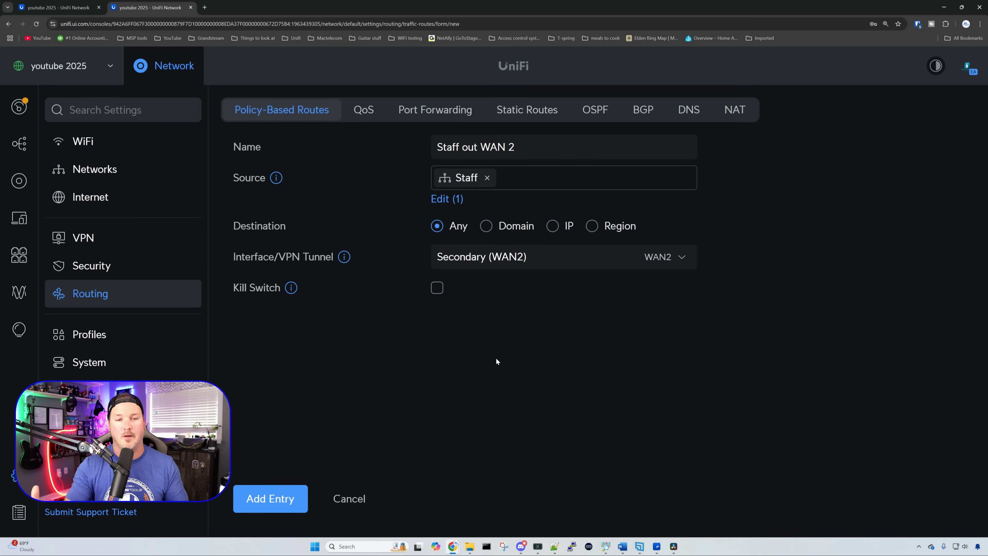
{"action": "left_click", "coordinate": [306, 487]}
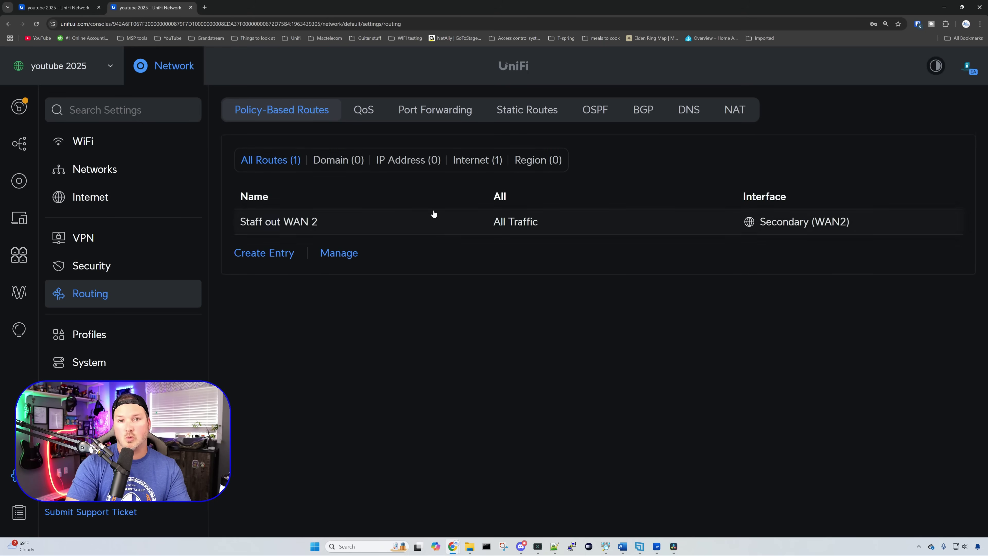
{"action": "left_click", "coordinate": [373, 115]}
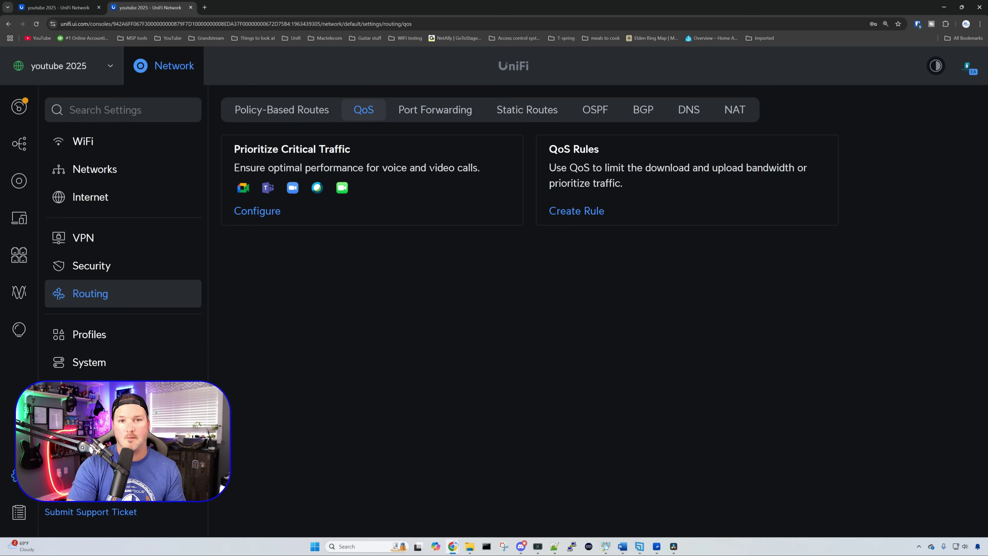
Step: Start a Critical Apps Prioritization rule with the VoIP network as its source
{"action": "left_click", "coordinate": [257, 212]}
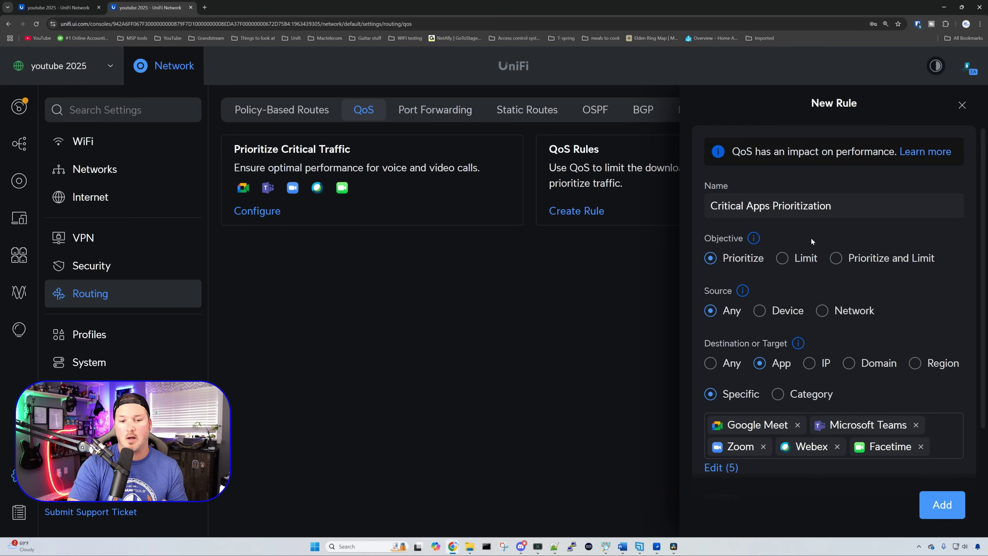
{"action": "scroll", "coordinate": [811, 243], "scroll_direction": "down", "scroll_amount": 2}
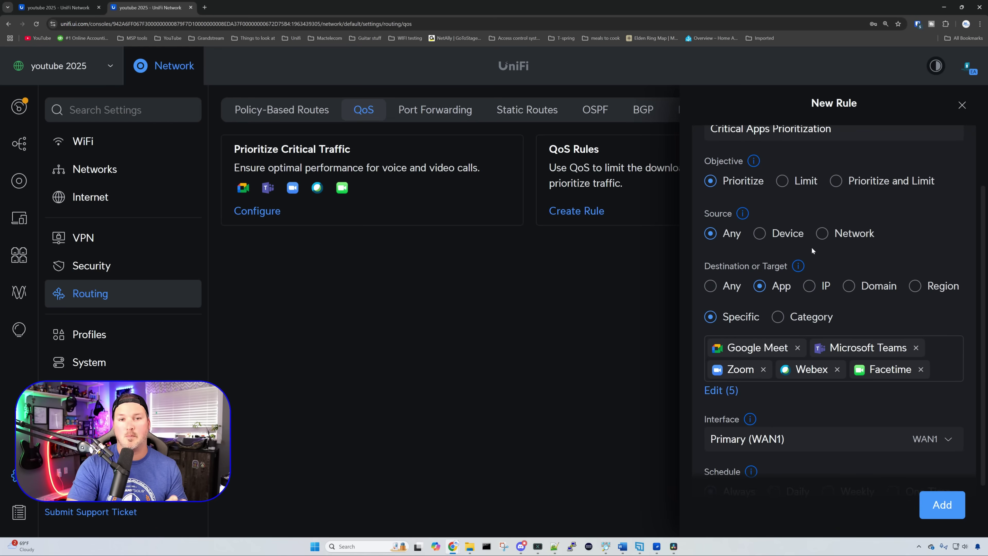
{"action": "left_click", "coordinate": [825, 236]}
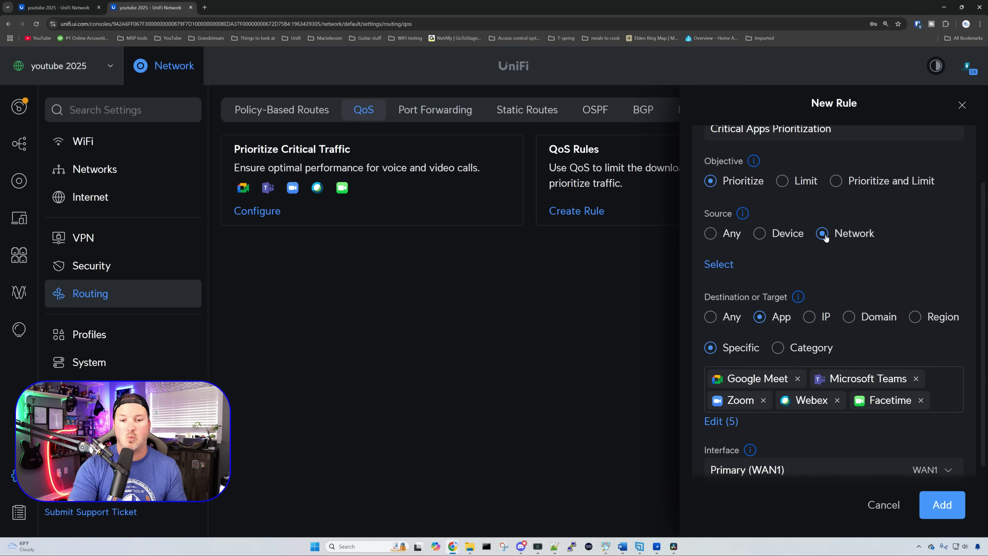
{"action": "left_click", "coordinate": [731, 264]}
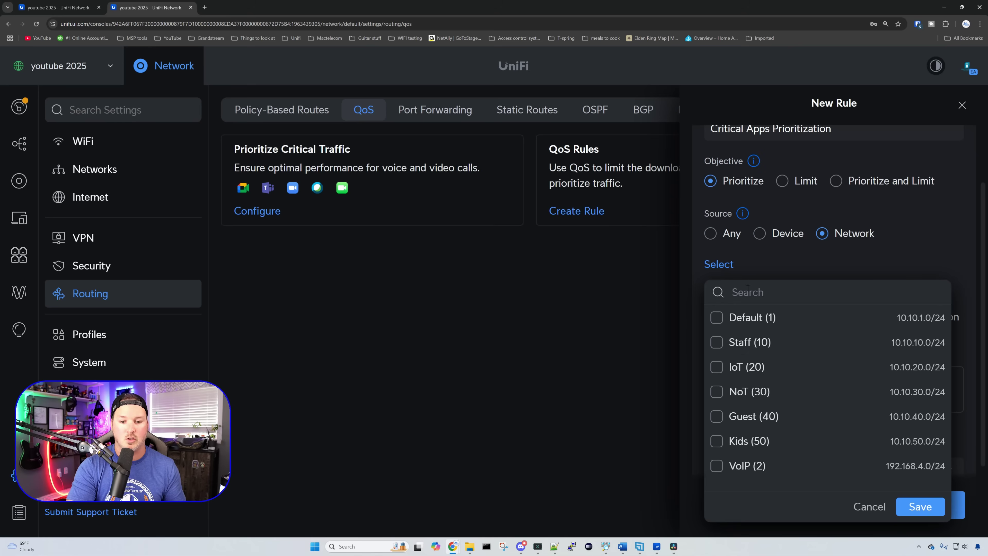
{"action": "left_click", "coordinate": [720, 467]}
{"action": "left_click", "coordinate": [920, 506]}
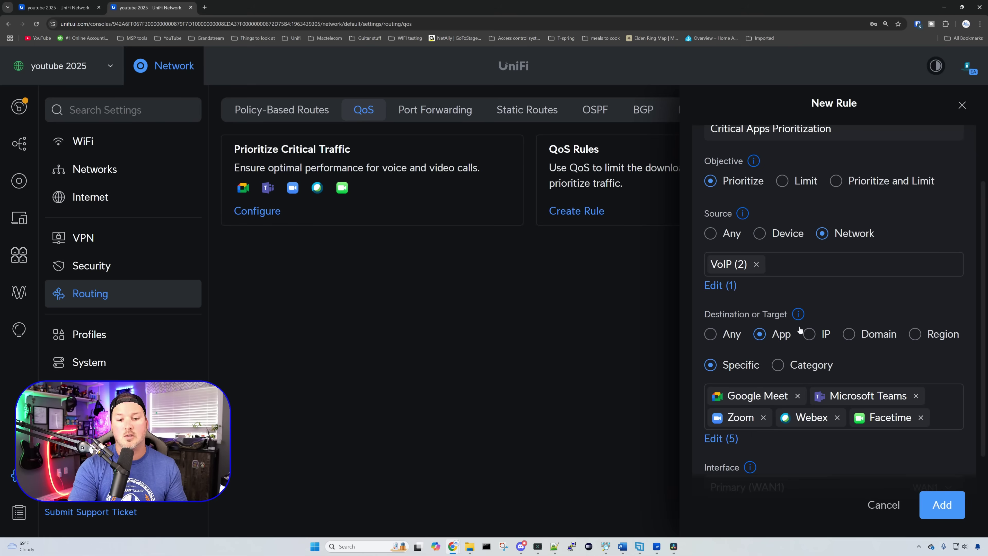
Step: Add SIP to the prioritized apps and create the QoS rule
{"action": "scroll", "coordinate": [762, 320], "scroll_direction": "down", "scroll_amount": 1}
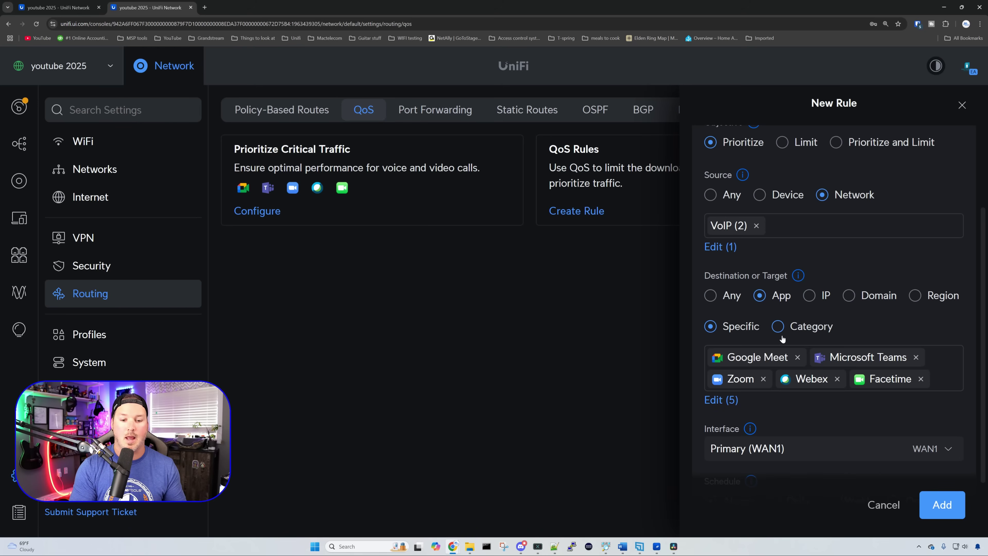
{"action": "left_click", "coordinate": [944, 382]}
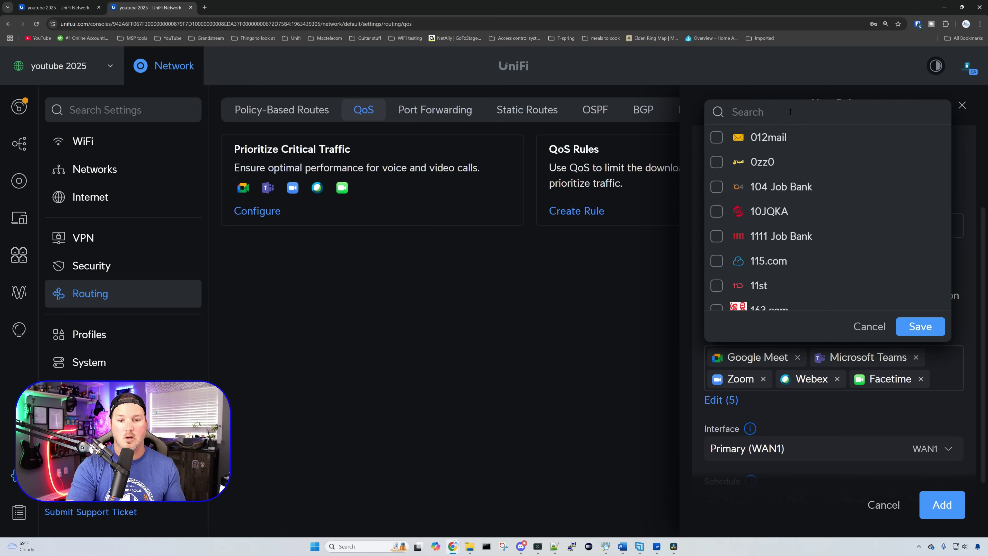
{"action": "type", "text": "sip"}
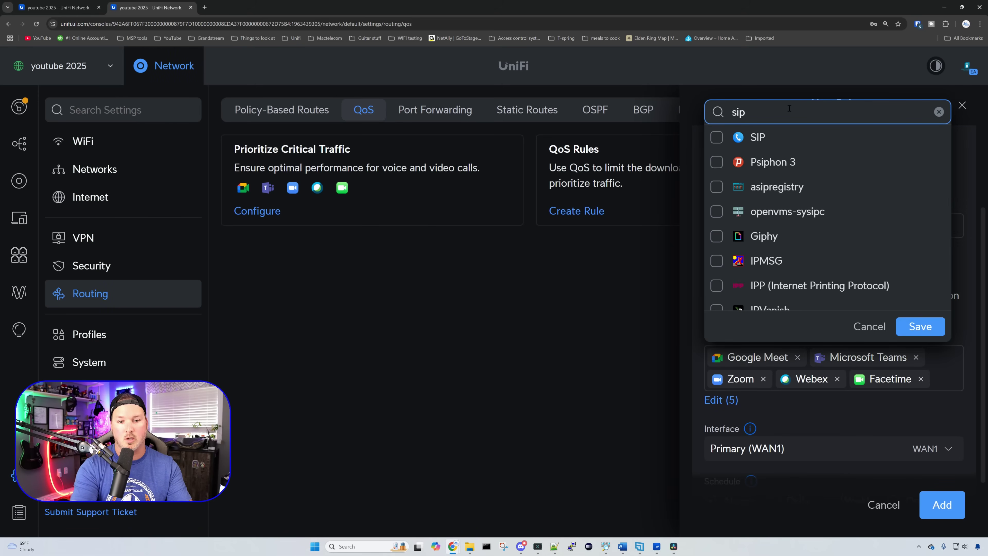
{"action": "left_click", "coordinate": [716, 137]}
{"action": "left_click", "coordinate": [921, 327]}
{"action": "scroll", "coordinate": [885, 358], "scroll_direction": "down", "scroll_amount": 1}
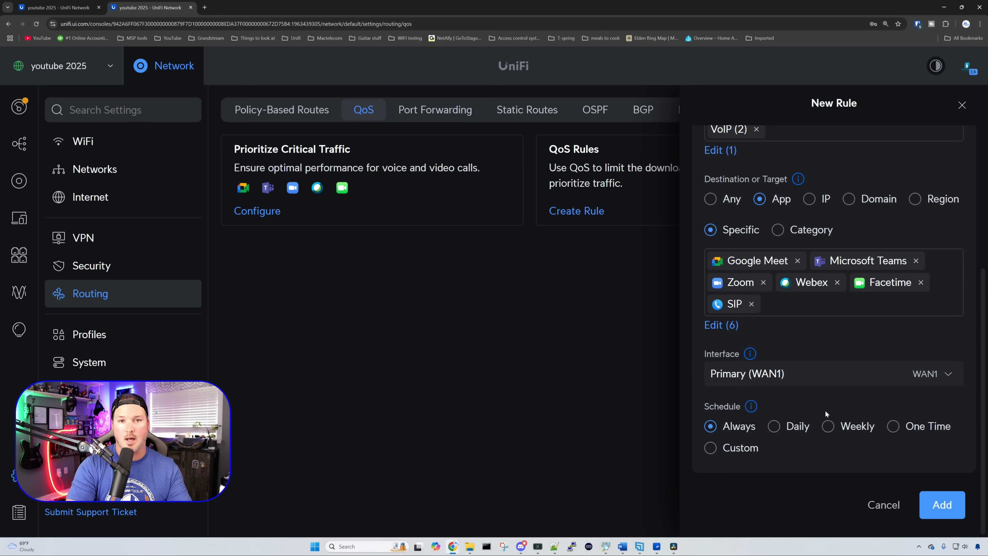
{"action": "left_click", "coordinate": [949, 505]}
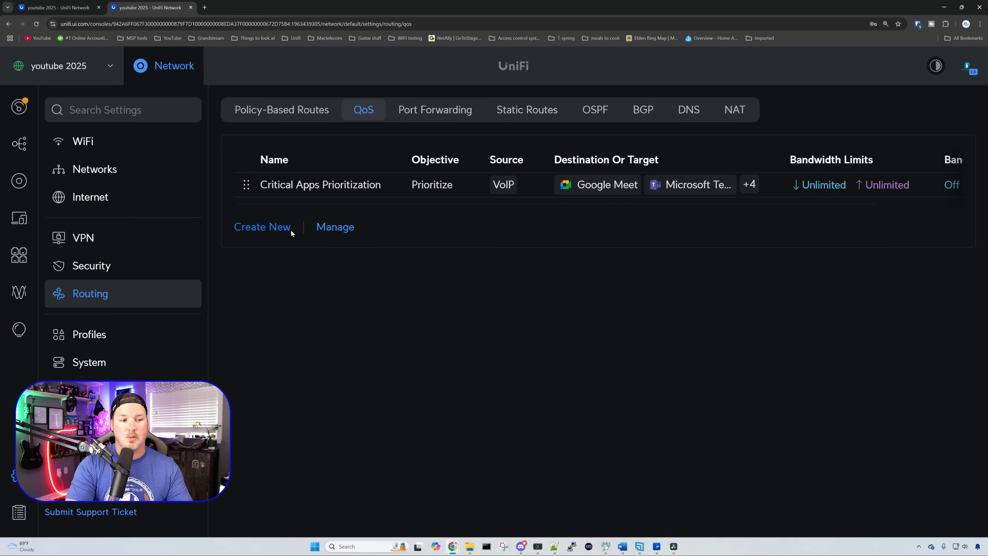
{"action": "left_click", "coordinate": [284, 227]}
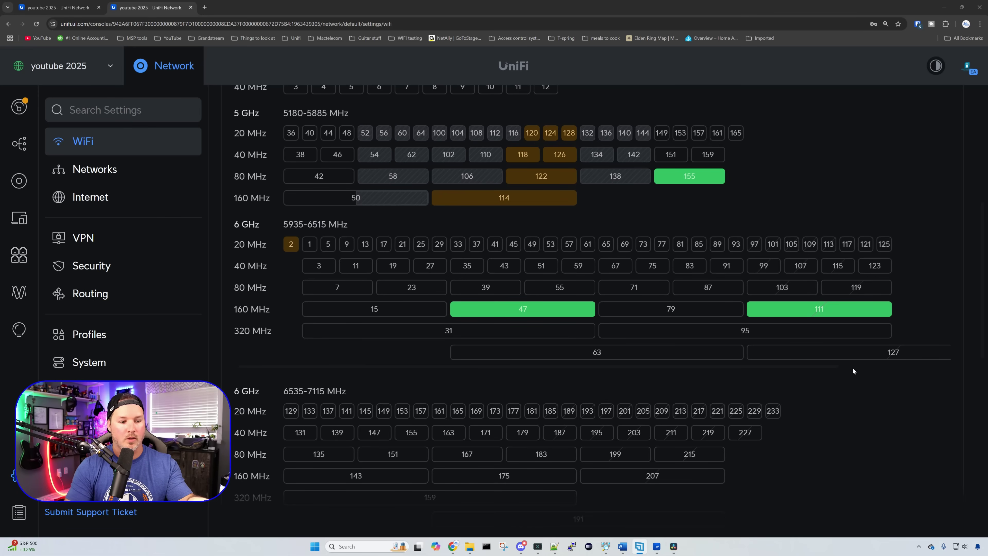
Step: Review the WiFi channel map, set default WiFi speeds to maximum, then view the UniFi devices list
{"action": "scroll", "coordinate": [649, 300], "scroll_direction": "down", "scroll_amount": 8}
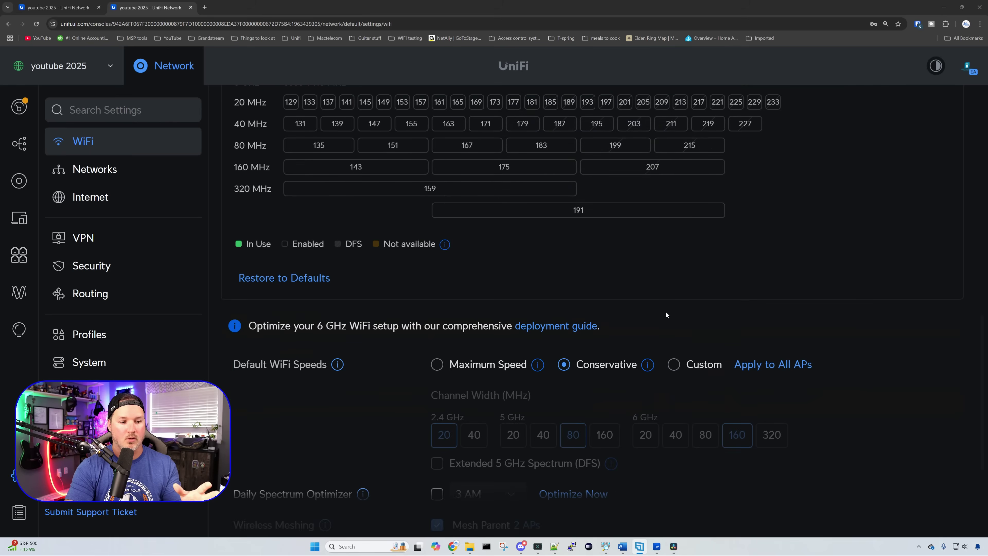
{"action": "scroll", "coordinate": [665, 314], "scroll_direction": "down", "scroll_amount": 1}
{"action": "scroll", "coordinate": [738, 288], "scroll_direction": "down", "scroll_amount": 1}
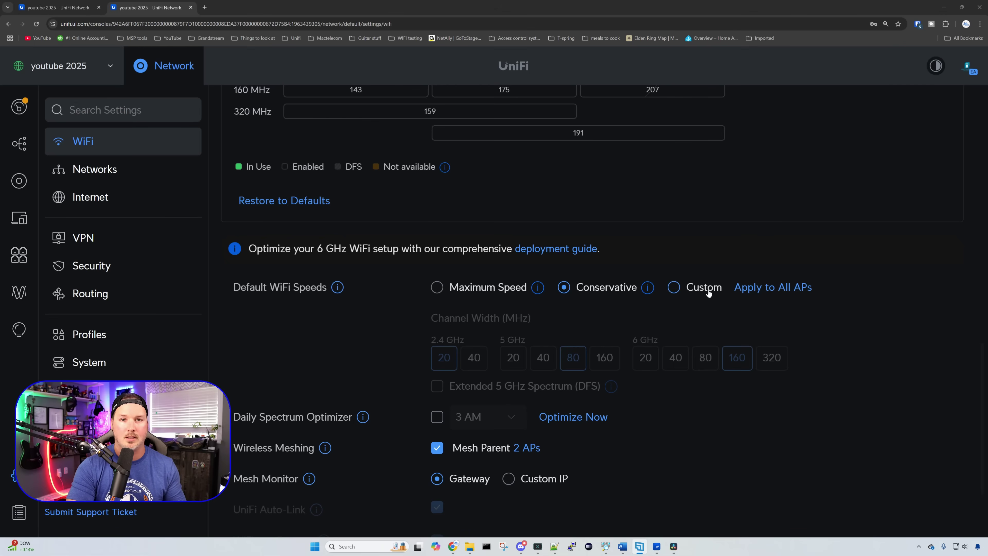
{"action": "scroll", "coordinate": [708, 293], "scroll_direction": "down", "scroll_amount": 1}
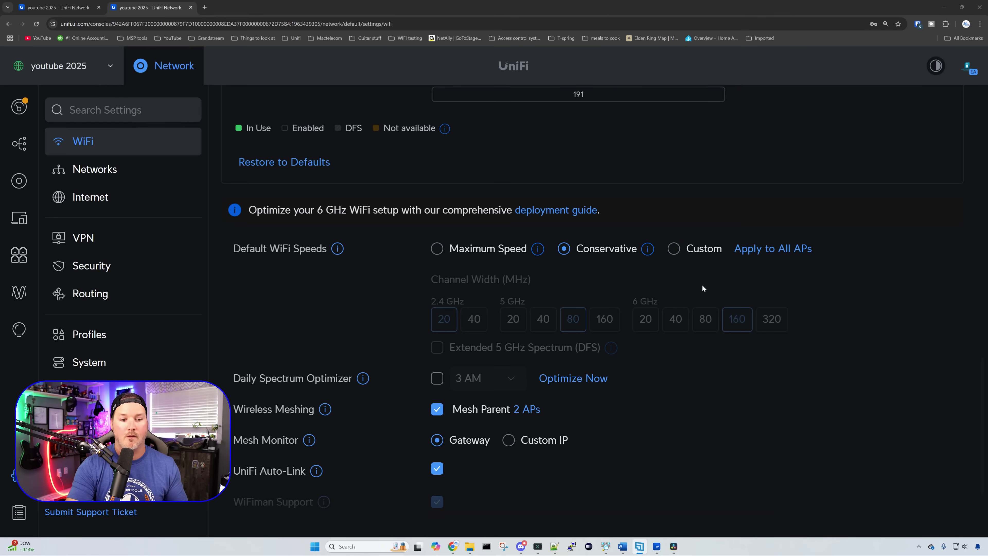
{"action": "left_click", "coordinate": [437, 248]}
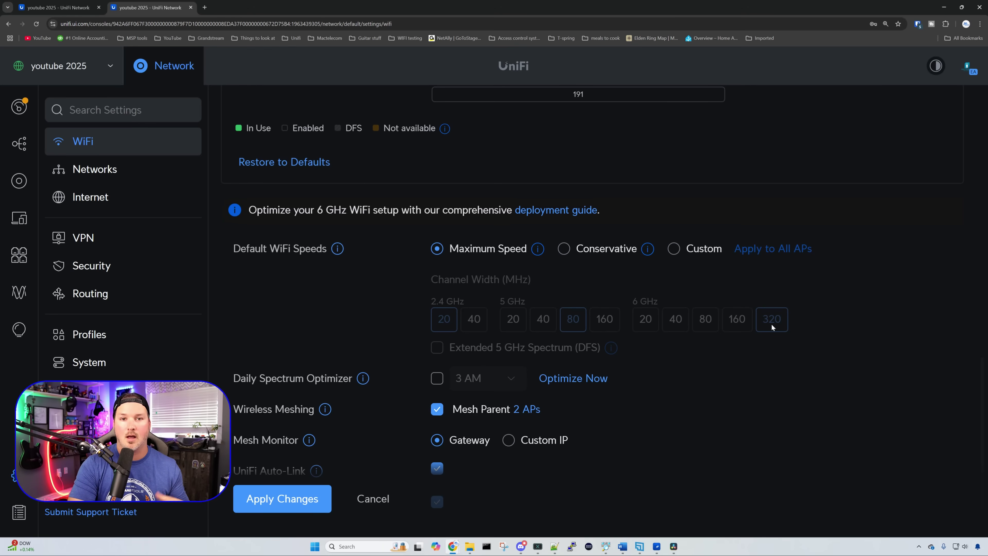
{"action": "scroll", "coordinate": [770, 324], "scroll_direction": "up", "scroll_amount": 7}
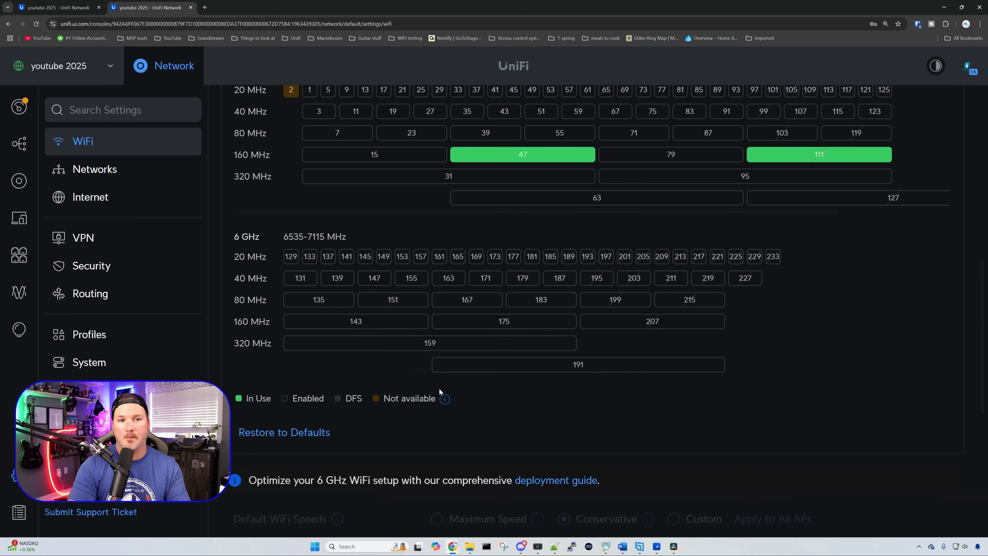
{"action": "left_click", "coordinate": [19, 181]}
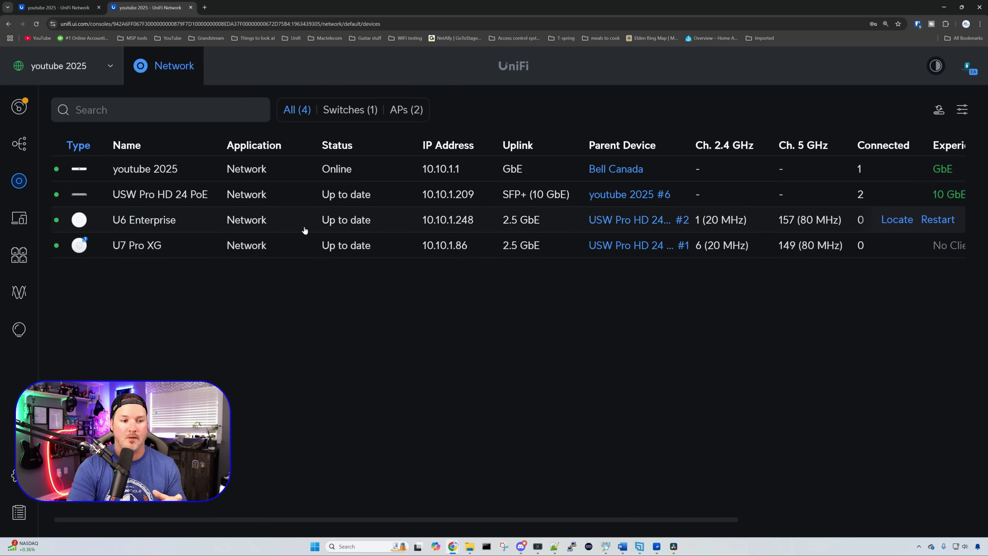
Step: Fix the U6 Enterprise radios to 2.4 GHz channel 1 and 5 GHz channel 36, and apply
{"action": "left_click", "coordinate": [316, 224]}
{"action": "left_click", "coordinate": [927, 141]}
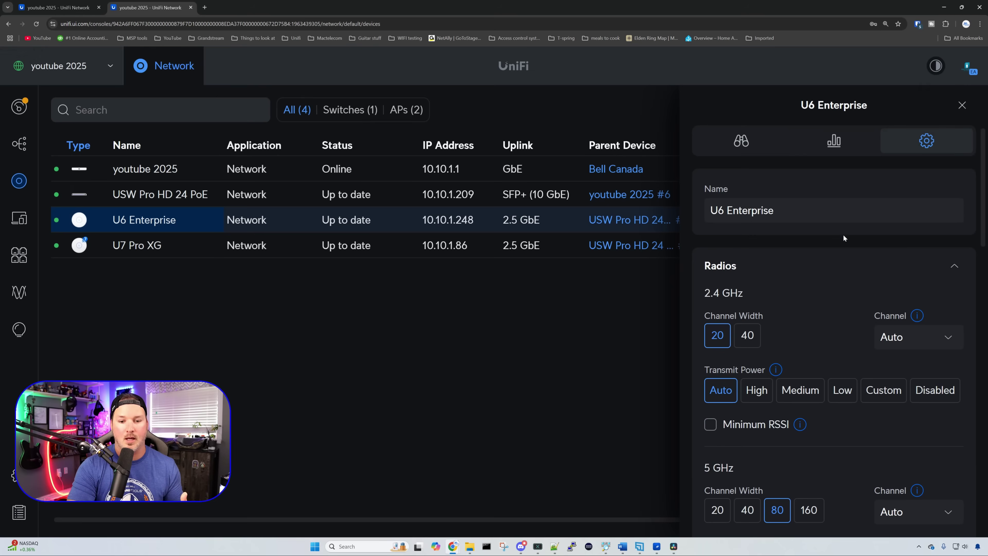
{"action": "scroll", "coordinate": [842, 238], "scroll_direction": "down", "scroll_amount": 1}
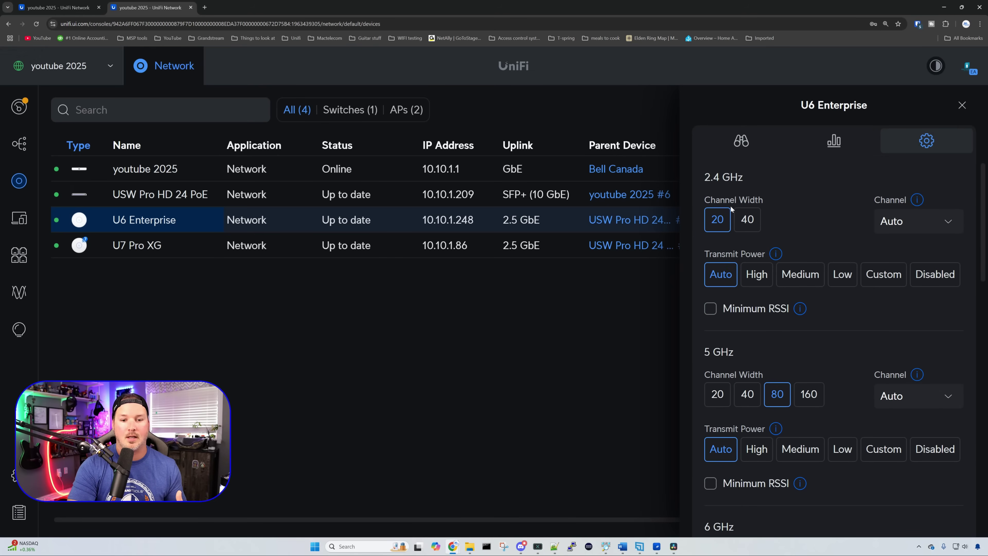
{"action": "left_click", "coordinate": [927, 224]}
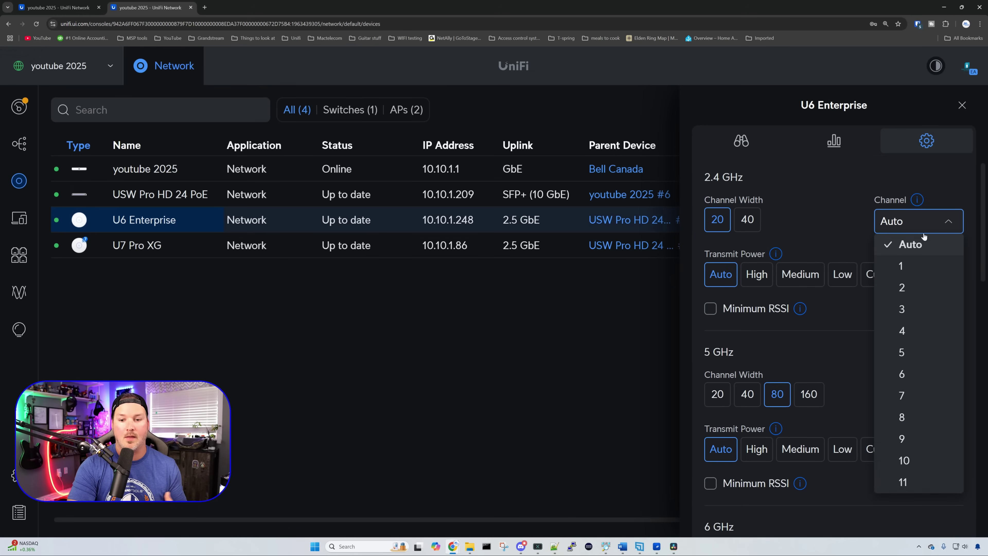
{"action": "left_click", "coordinate": [919, 265]}
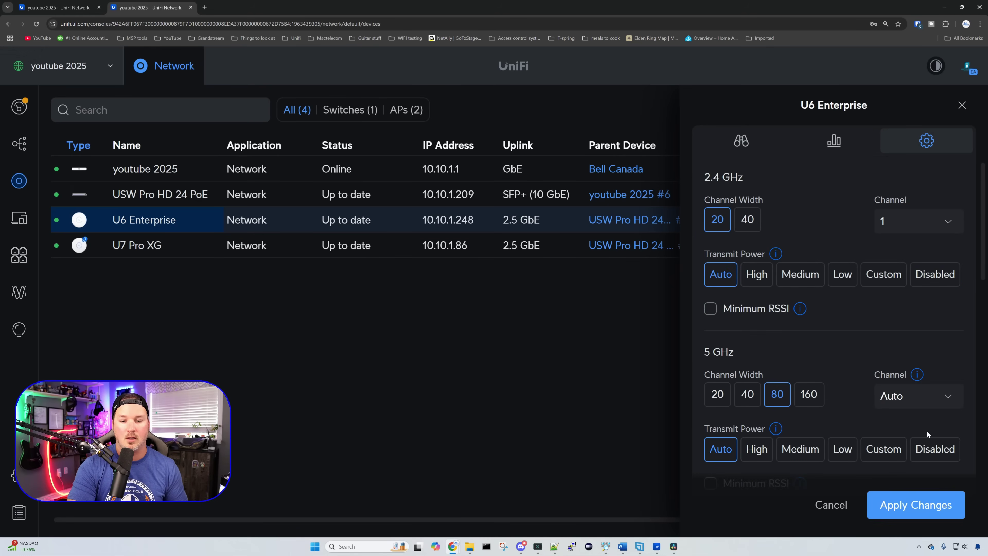
{"action": "left_click", "coordinate": [910, 394]}
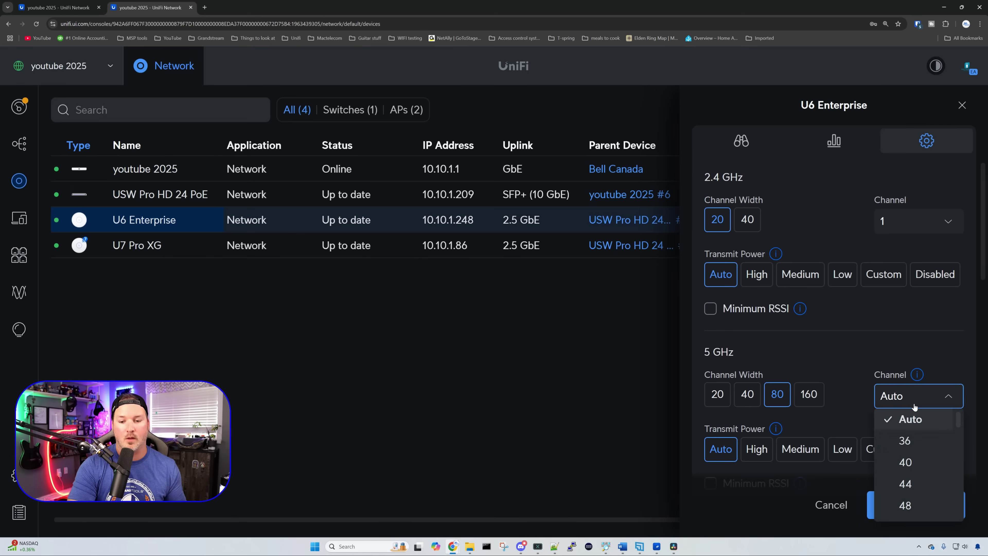
{"action": "left_click", "coordinate": [907, 444]}
{"action": "left_click", "coordinate": [930, 496]}
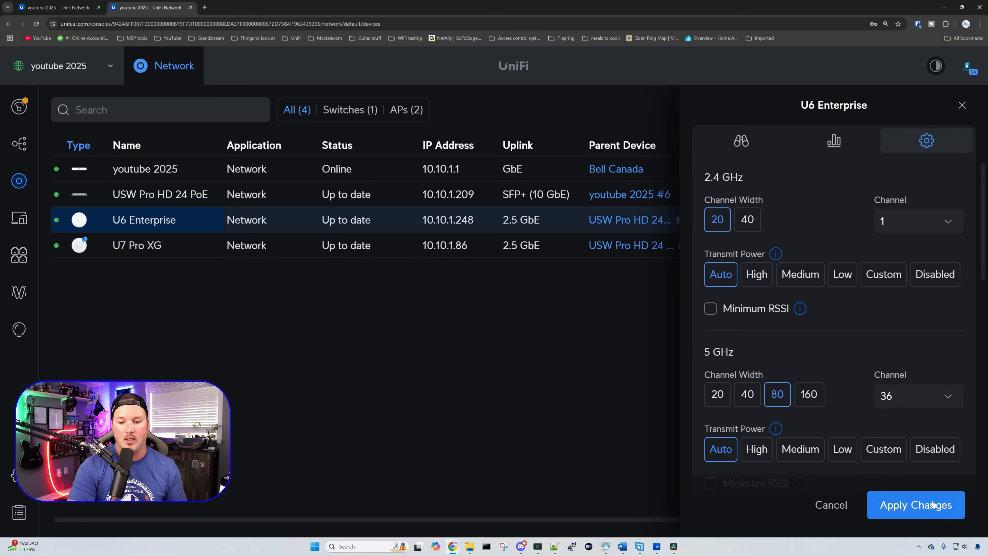
Step: Set the U7 Pro XG radios to 2.4 GHz channel 11 and 5 GHz channel 157
{"action": "left_click", "coordinate": [406, 252]}
{"action": "left_click", "coordinate": [926, 140]}
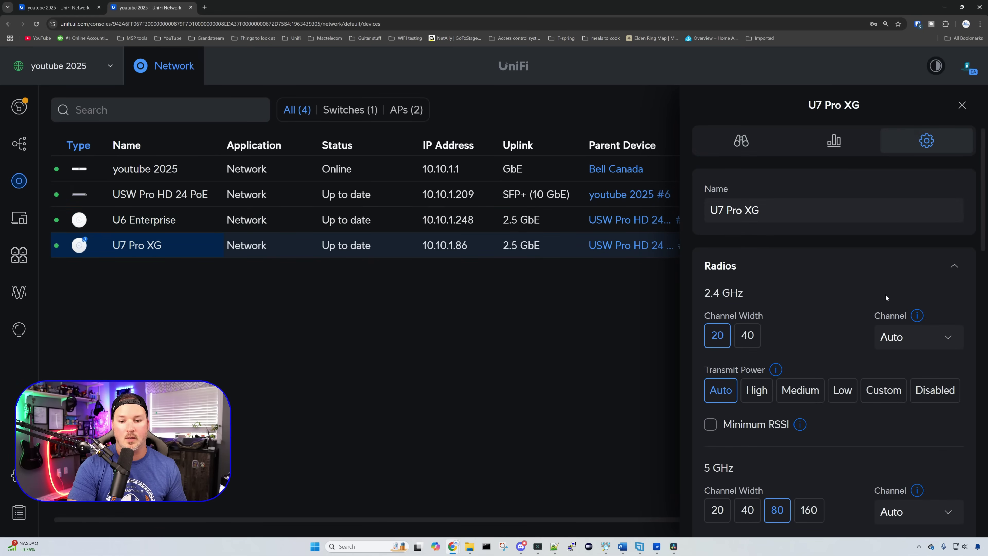
{"action": "left_click", "coordinate": [902, 338]}
{"action": "scroll", "coordinate": [901, 338], "scroll_direction": "down", "scroll_amount": 2}
{"action": "scroll", "coordinate": [906, 389], "scroll_direction": "down", "scroll_amount": 2}
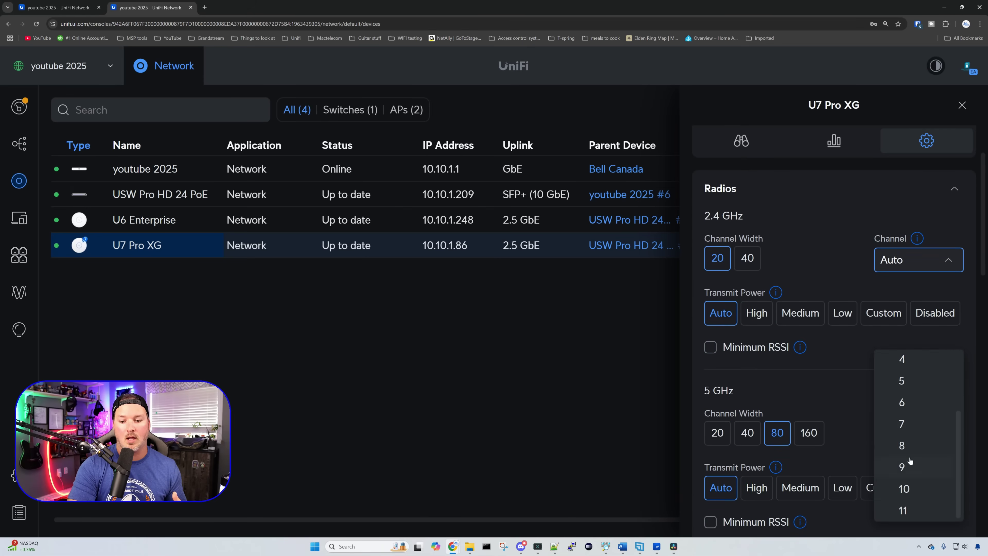
{"action": "left_click", "coordinate": [903, 510]}
{"action": "left_click", "coordinate": [902, 439]}
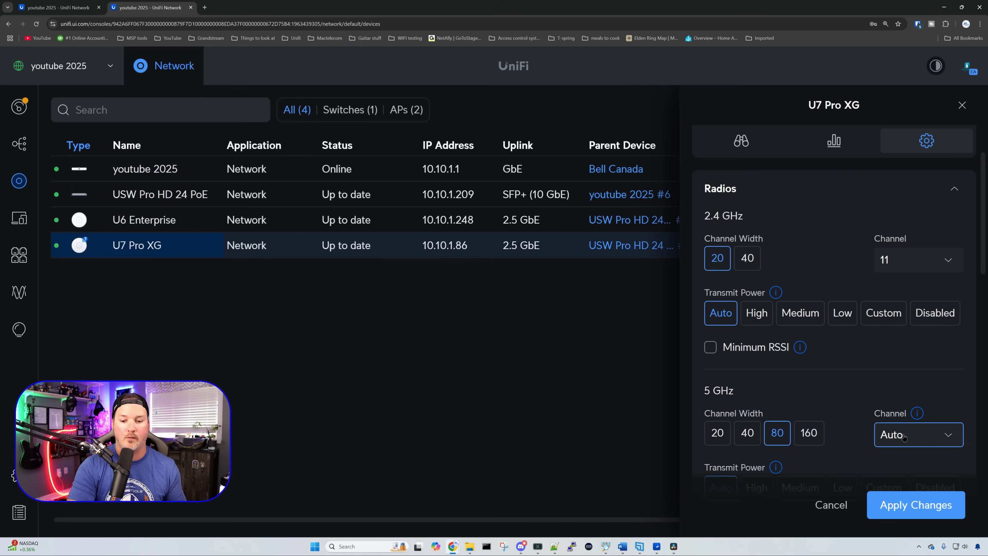
{"action": "scroll", "coordinate": [909, 350], "scroll_direction": "down", "scroll_amount": 5}
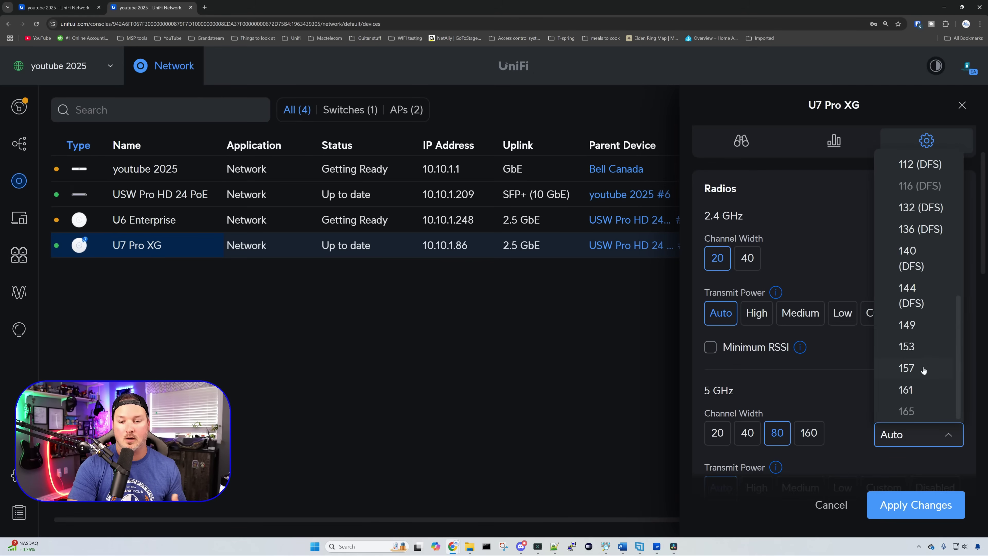
{"action": "left_click", "coordinate": [925, 370]}
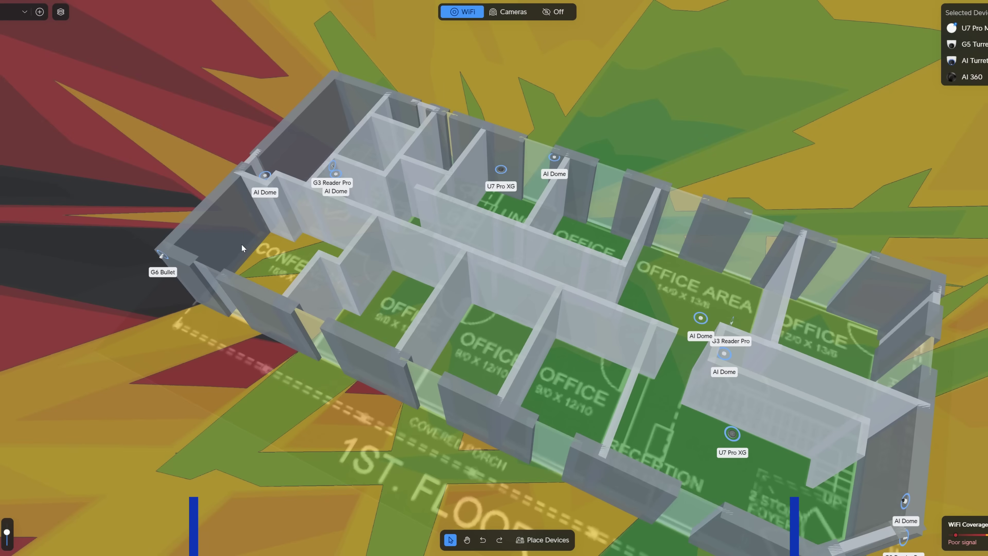
Step: Orbit the 3D floor plan to a lower, front-on view of the WiFi heatmap
{"action": "left_click_drag", "start_coordinate": [253, 269], "coordinate": [692, 338]}
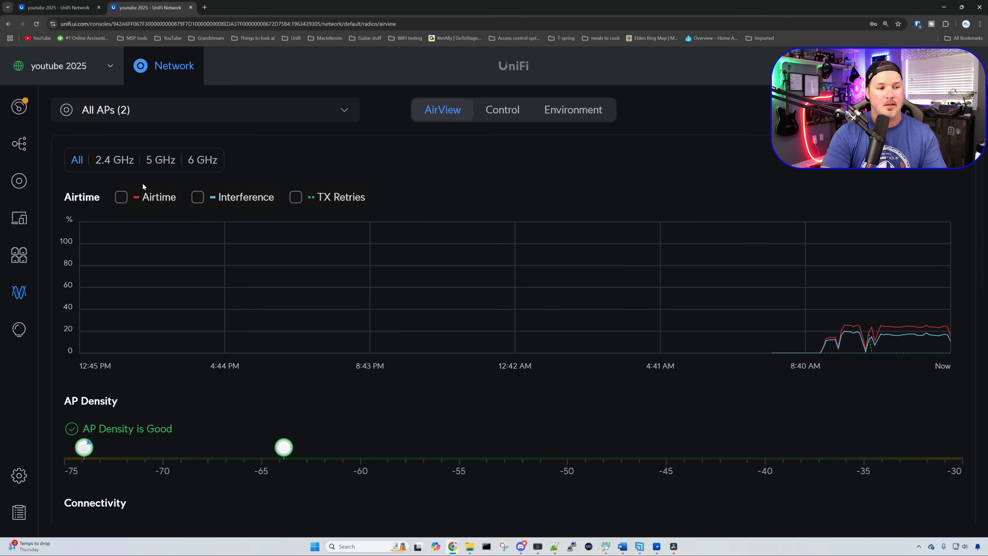
Step: Chart Airtime, Interference and TX Retries in the AirView graph
{"action": "left_click", "coordinate": [140, 201]}
{"action": "left_click", "coordinate": [198, 198]}
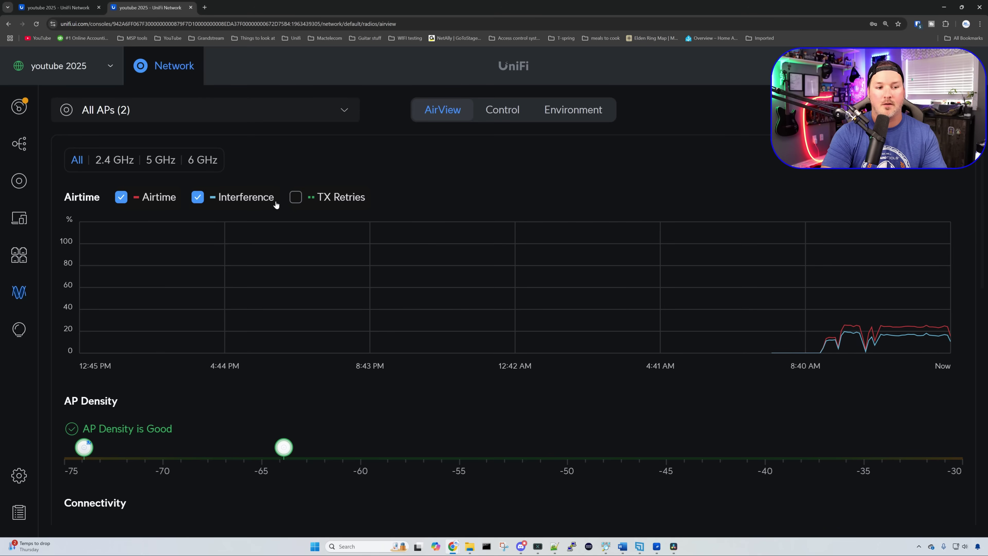
{"action": "left_click", "coordinate": [296, 198]}
Step: Review the per-radio AP table and neighbouring networks on the 5 GHz and 6 GHz bands
{"action": "left_click", "coordinate": [502, 117]}
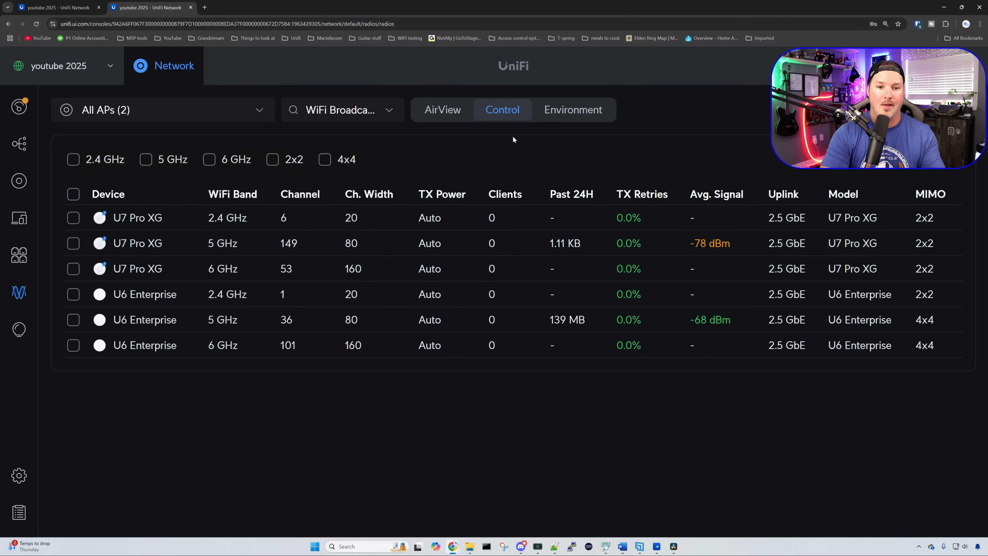
{"action": "left_click", "coordinate": [573, 119]}
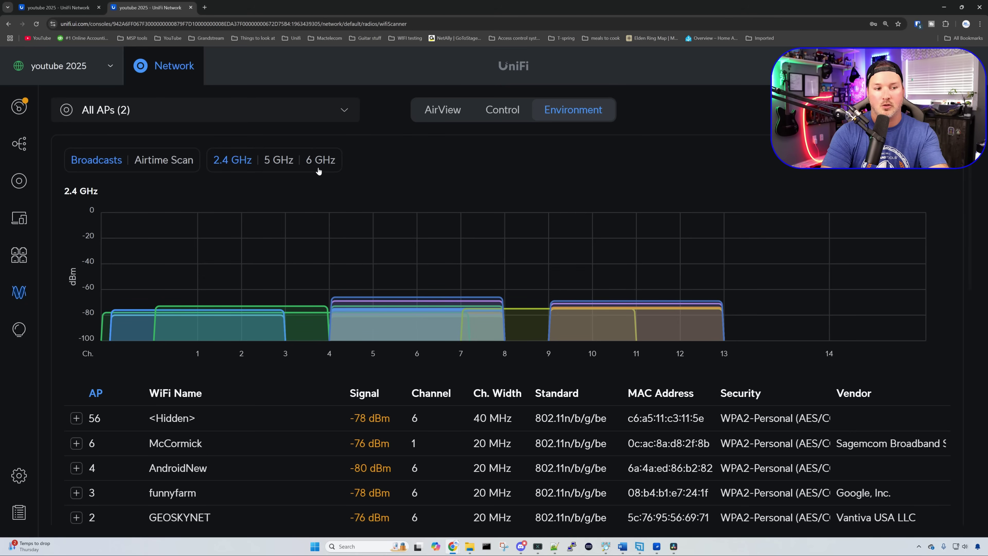
{"action": "left_click", "coordinate": [289, 167]}
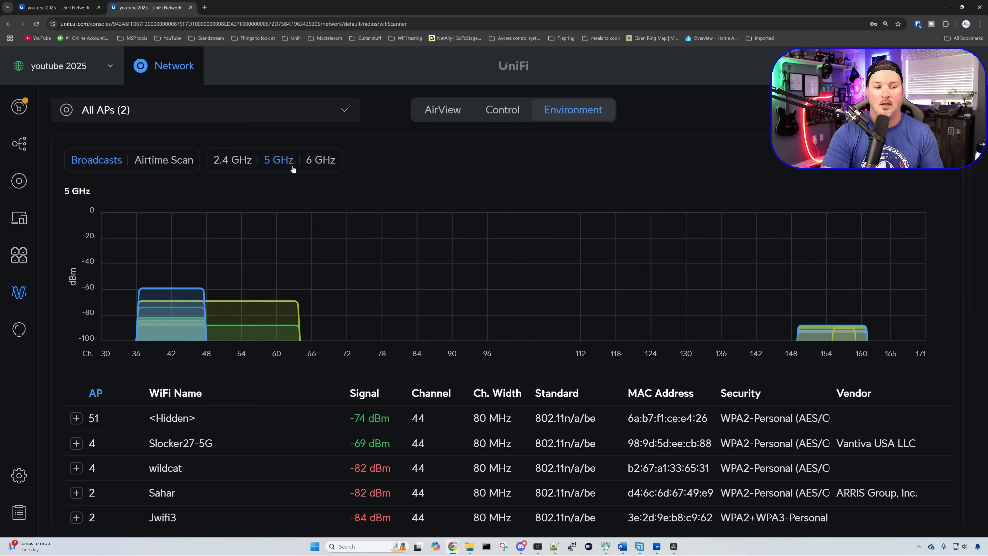
{"action": "left_click", "coordinate": [316, 168]}
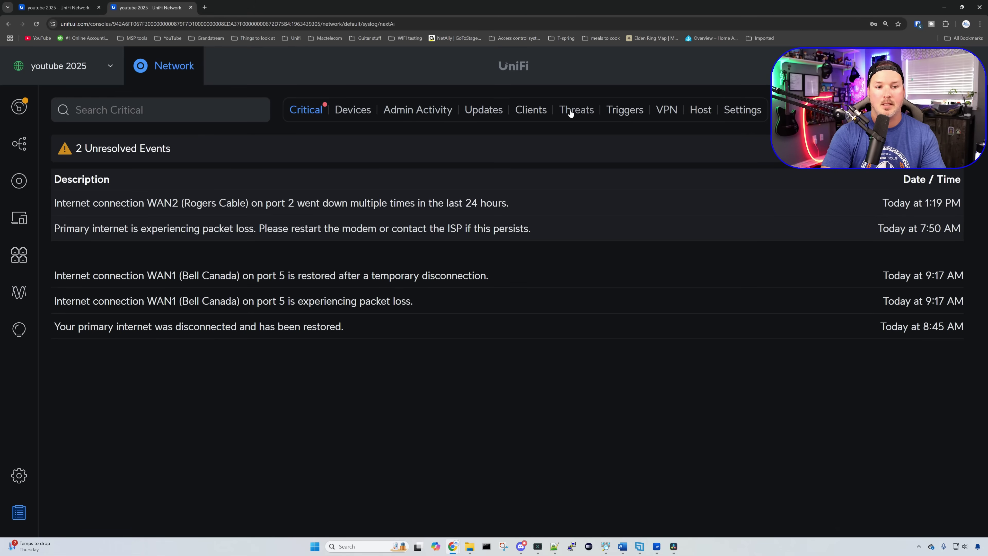
Step: Review the Triggers, Threats and VPN event logs in the System Log
{"action": "left_click", "coordinate": [623, 110]}
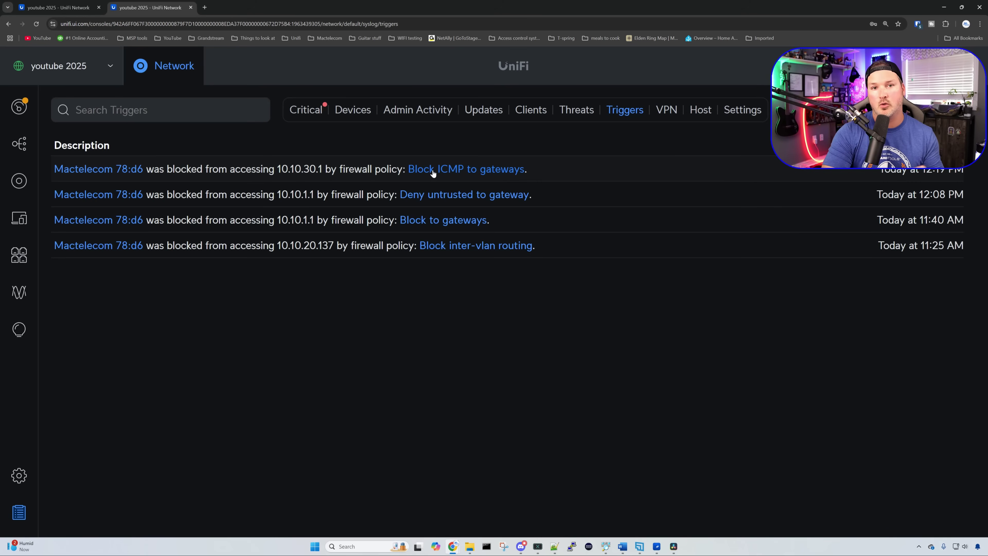
{"action": "left_click", "coordinate": [575, 111]}
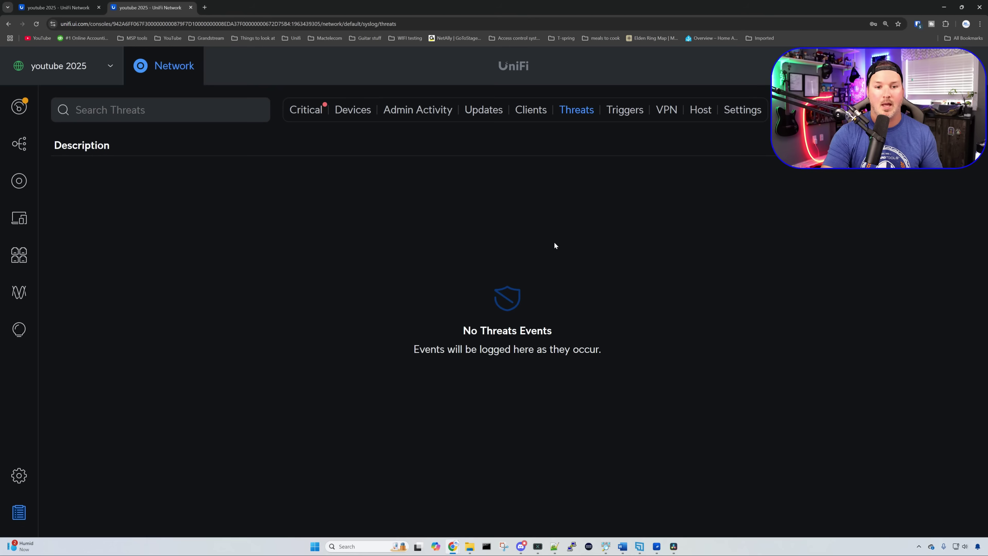
{"action": "left_click", "coordinate": [668, 113]}
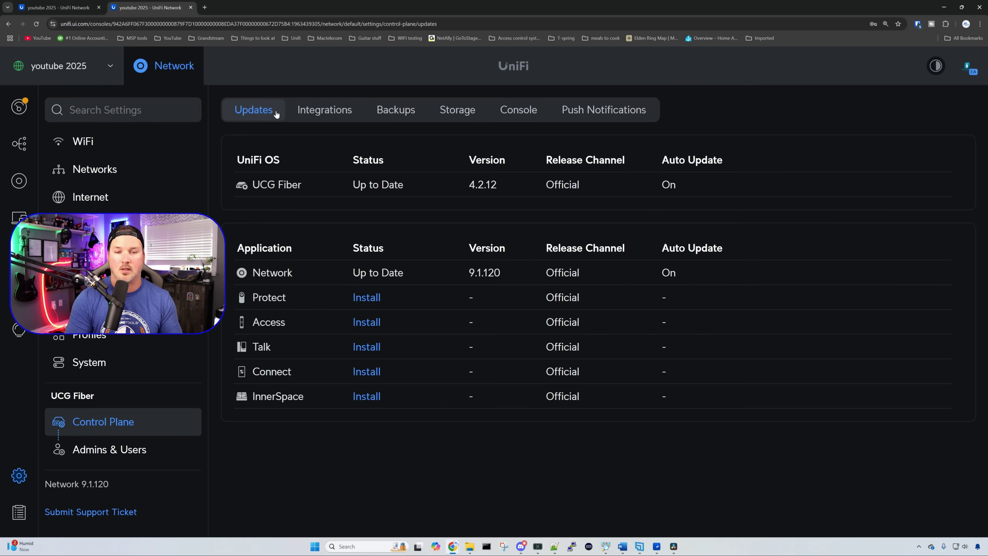
Step: Toggle UCG Fiber's UniFi OS auto-update off and back on, then run Back Up Now
{"action": "left_click", "coordinate": [632, 185]}
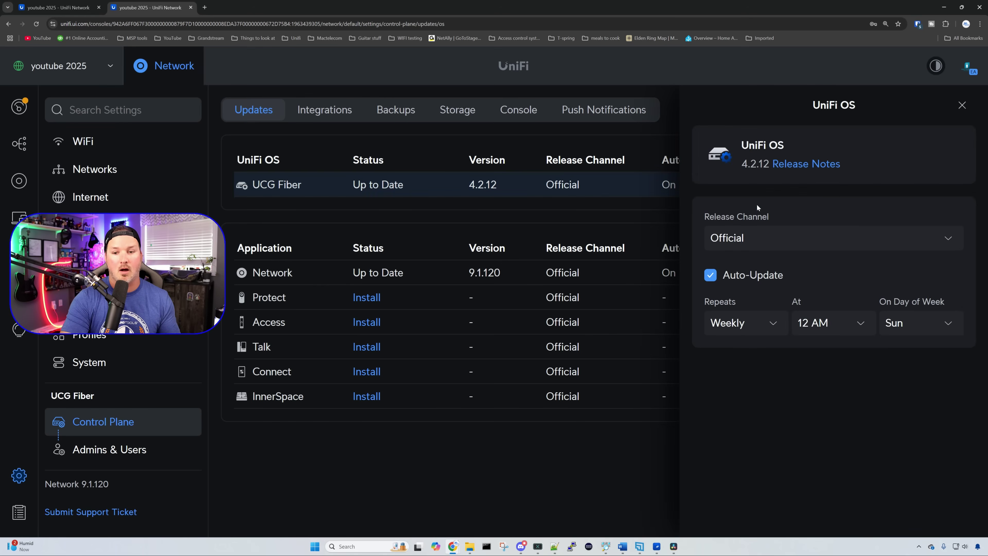
{"action": "left_click", "coordinate": [710, 275]}
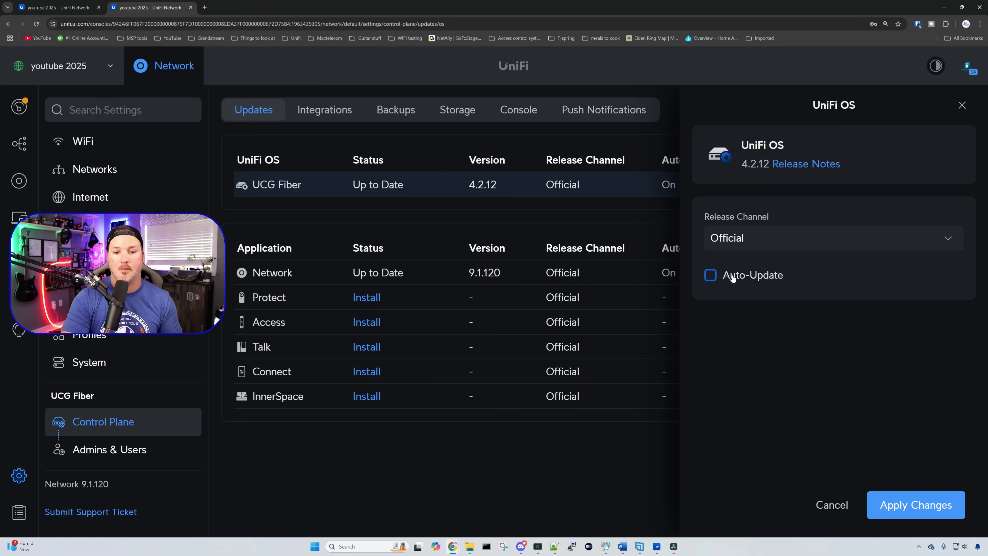
{"action": "left_click", "coordinate": [723, 277]}
{"action": "left_click", "coordinate": [961, 106]}
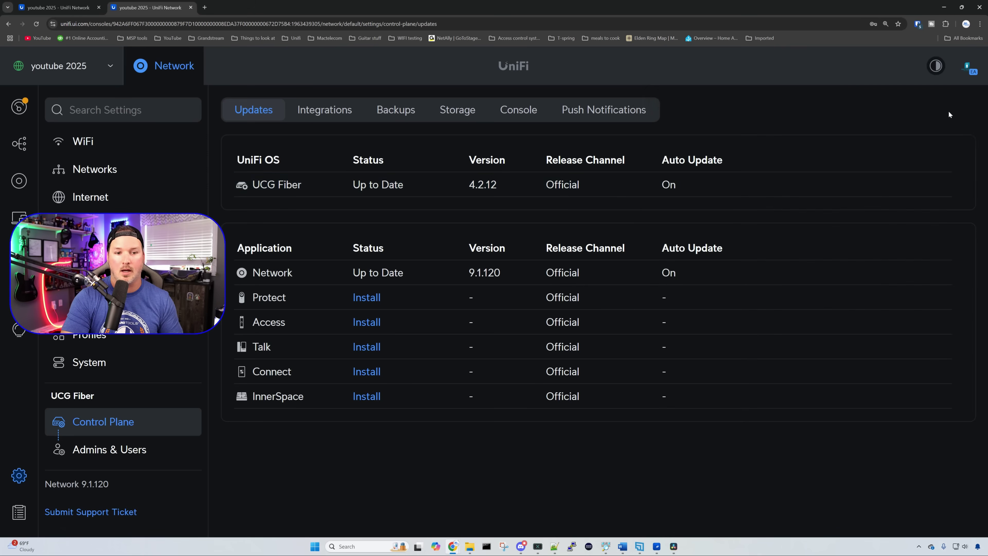
{"action": "left_click", "coordinate": [403, 110]}
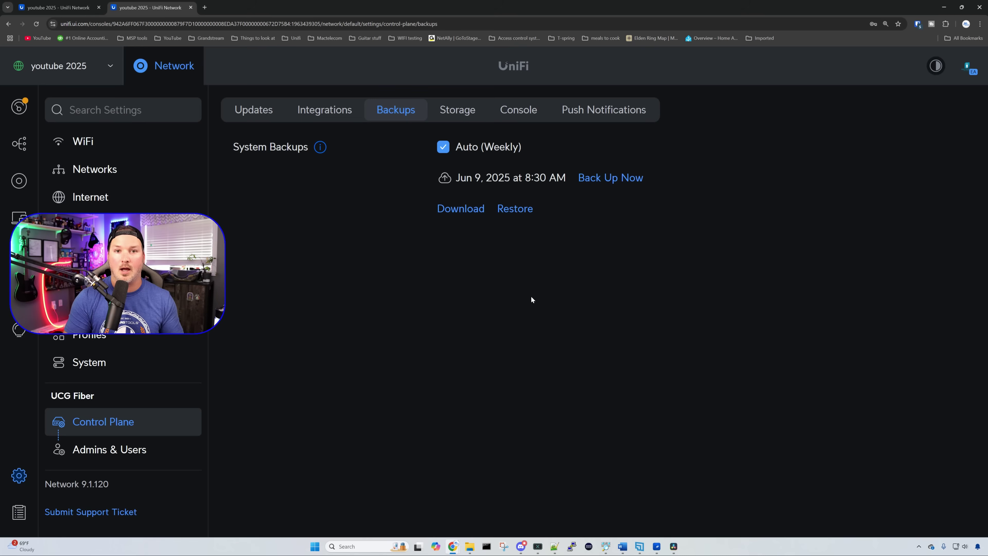
{"action": "left_click", "coordinate": [626, 178]}
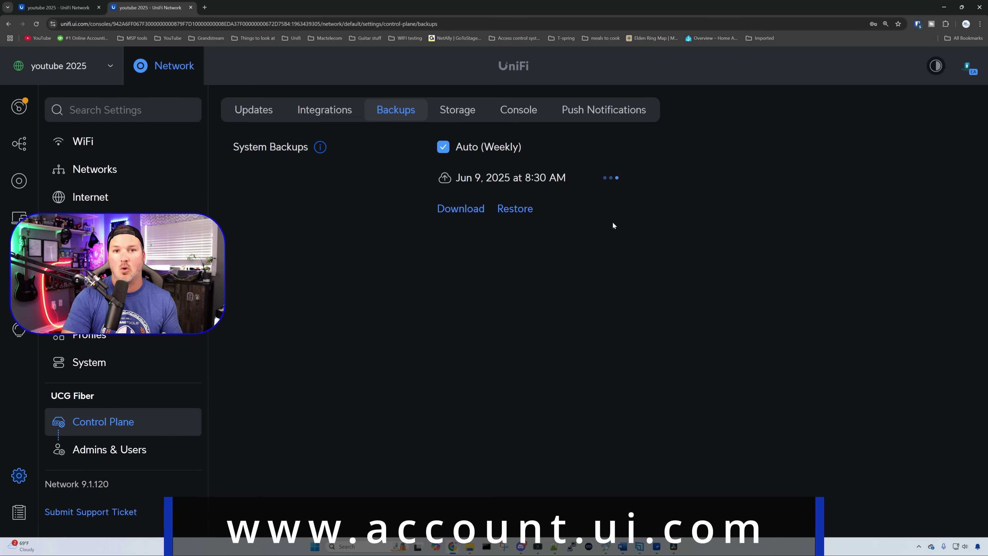